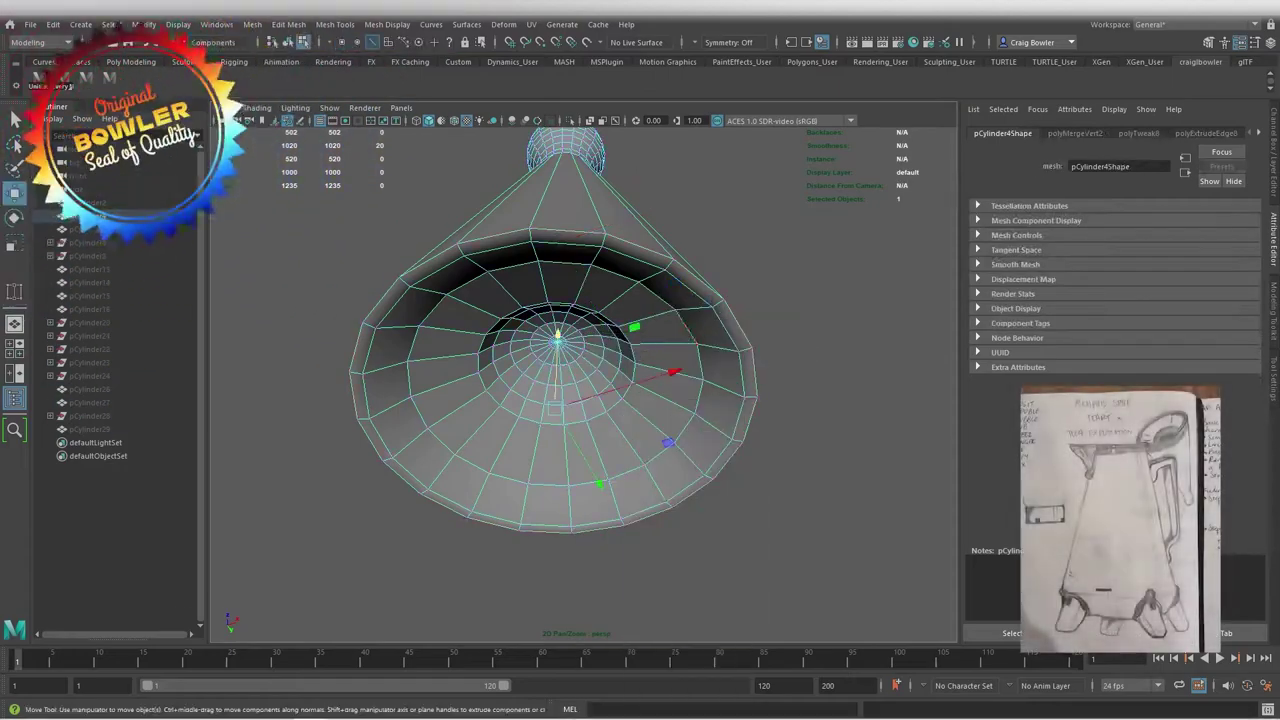
# Bevel several edge loops around the cone body's lower band to chamfer its base
pyautogui.hotkey('ctrl', 'b')
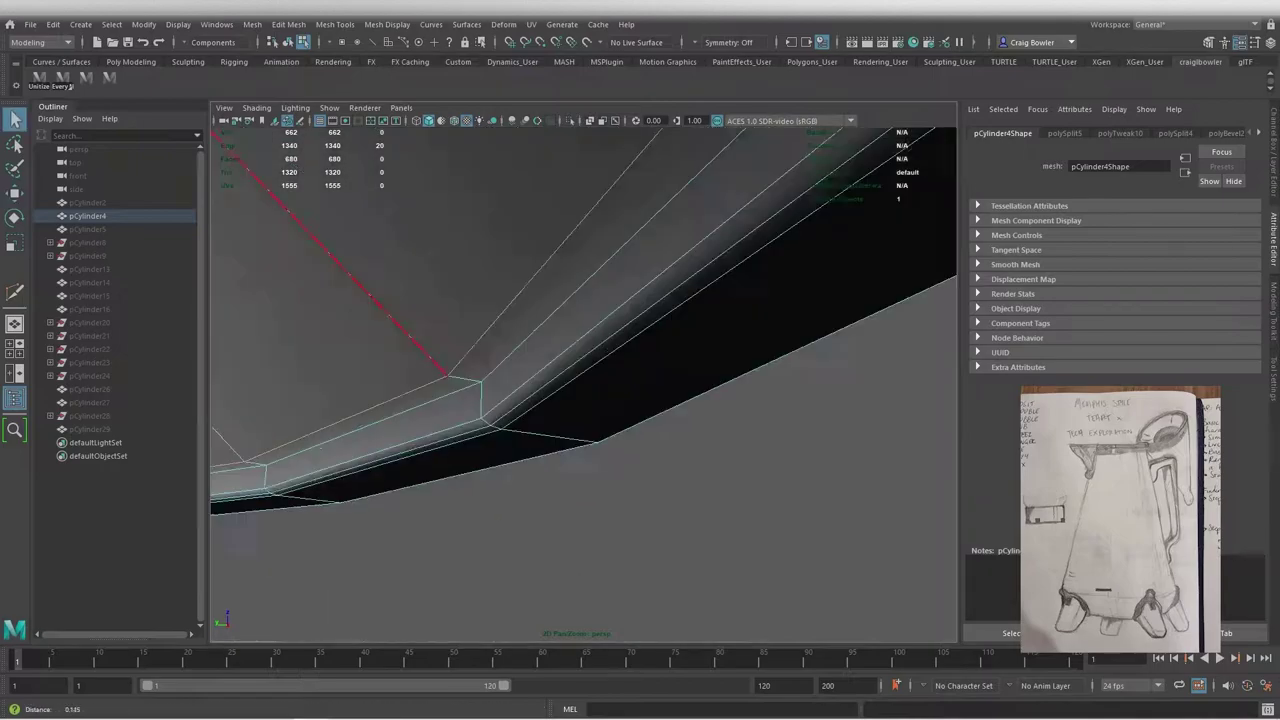
pyautogui.hotkey('ctrl', 'b')
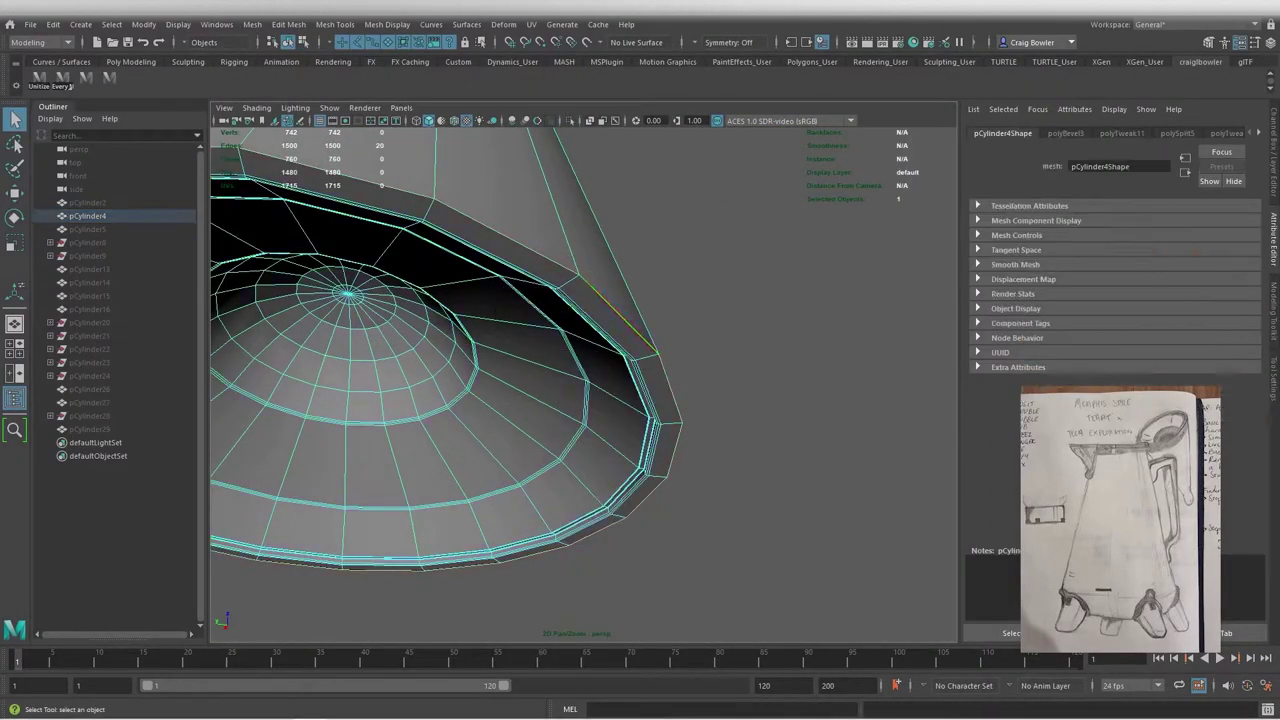
pyautogui.click(681, 281)
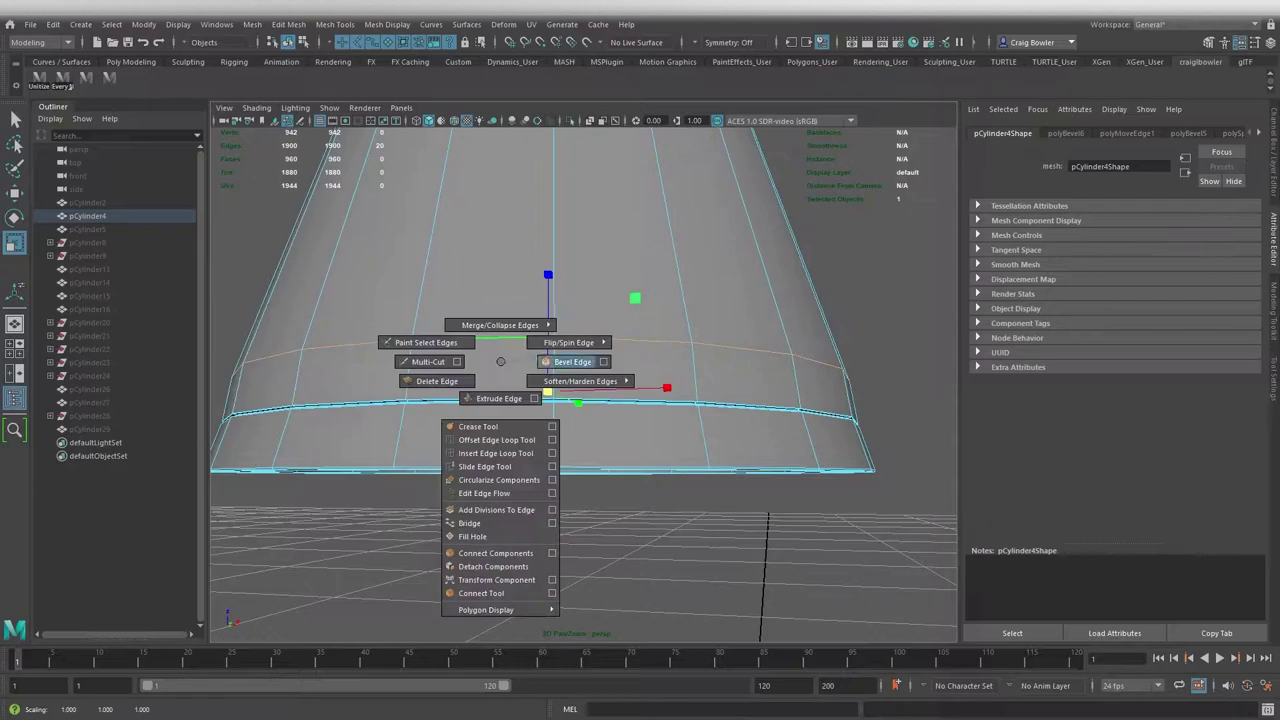
# Bevel one more edge loop on the cone body with Bevel Edge
pyautogui.click(572, 361)
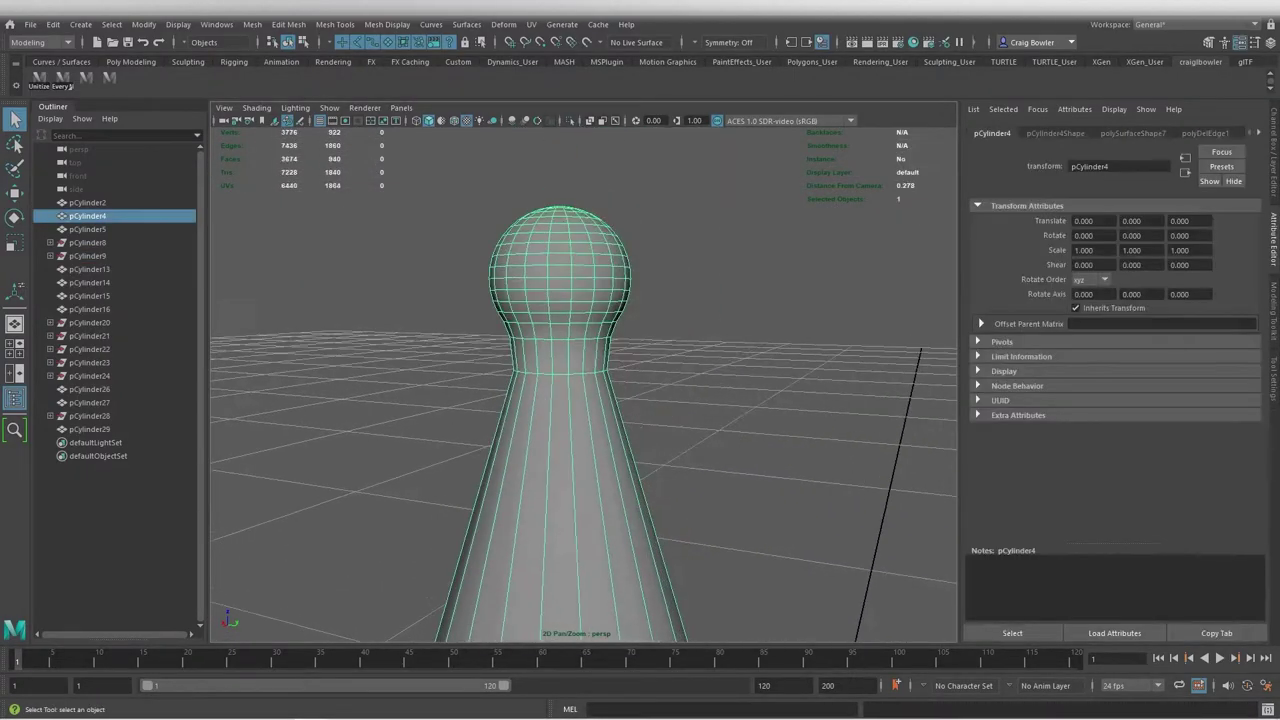
pyautogui.click(581, 300)
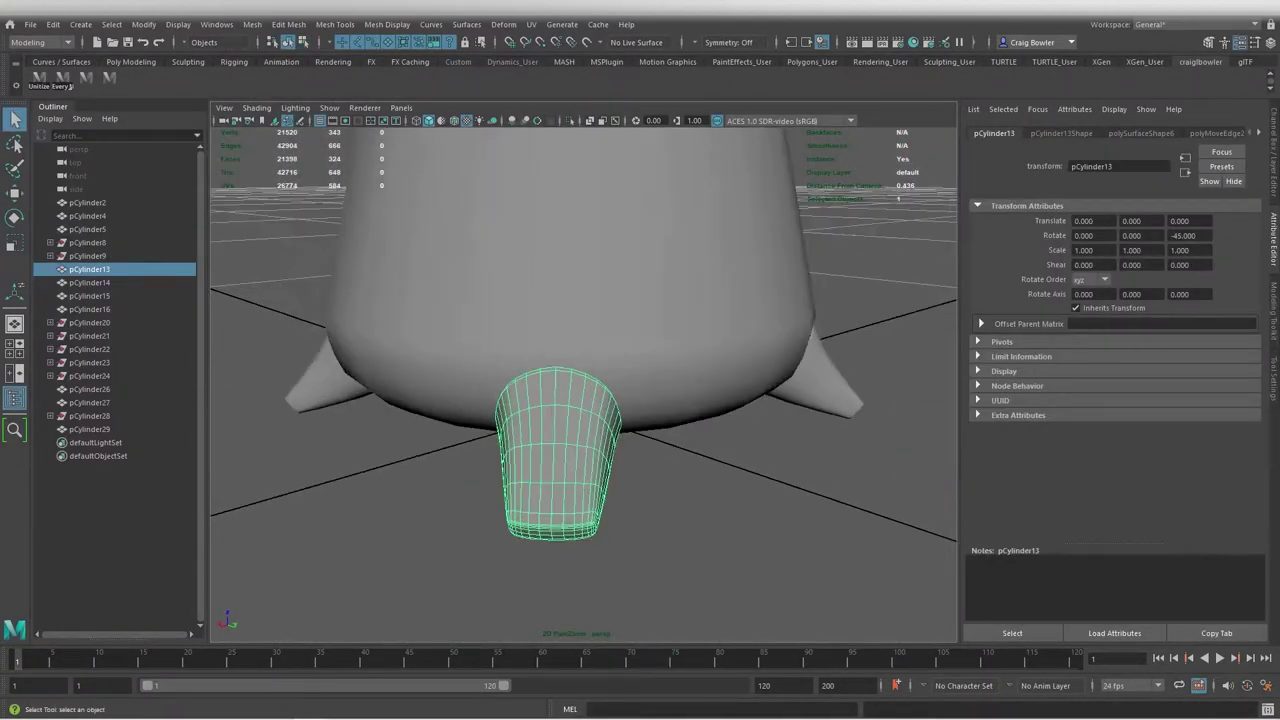
# Isolate pCylinder30 and extrude two of its faces into a narrow block
pyautogui.hotkey('alt', 'h')
pyautogui.press('F11')
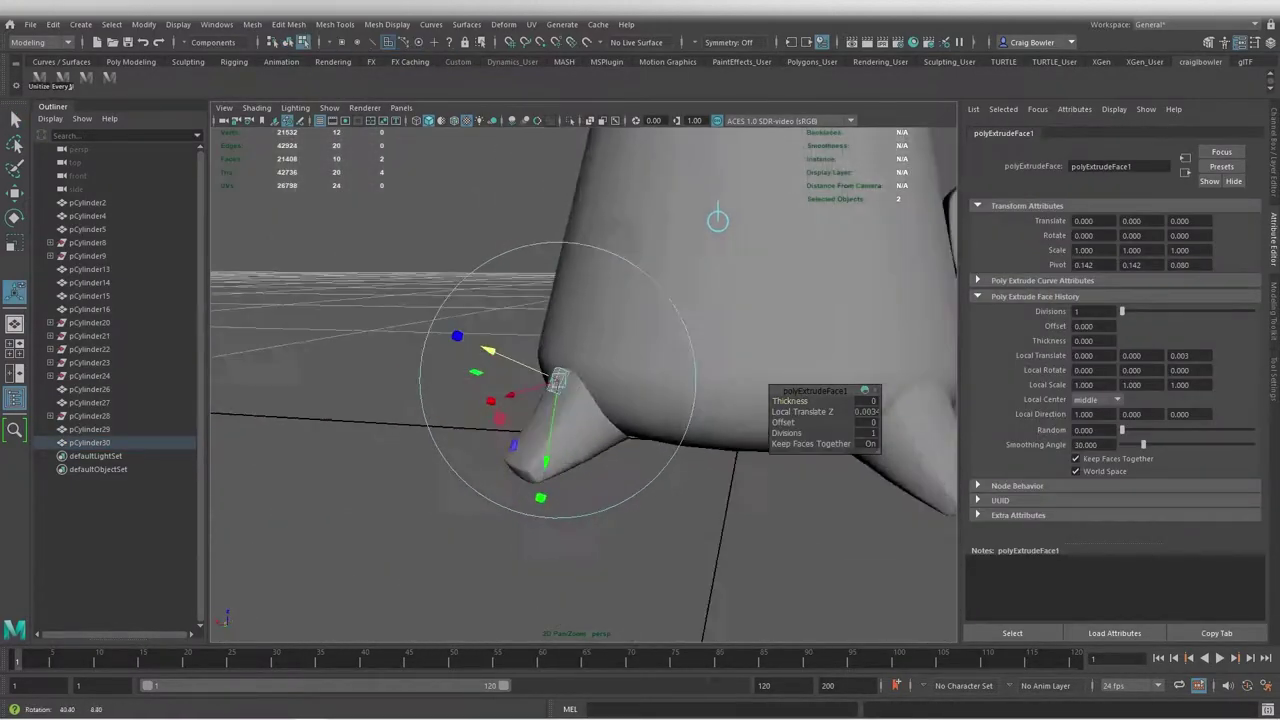
pyautogui.moveTo(343, 277); pyautogui.dragTo(586, 357)
pyautogui.hotkey('ctrl', 'e')
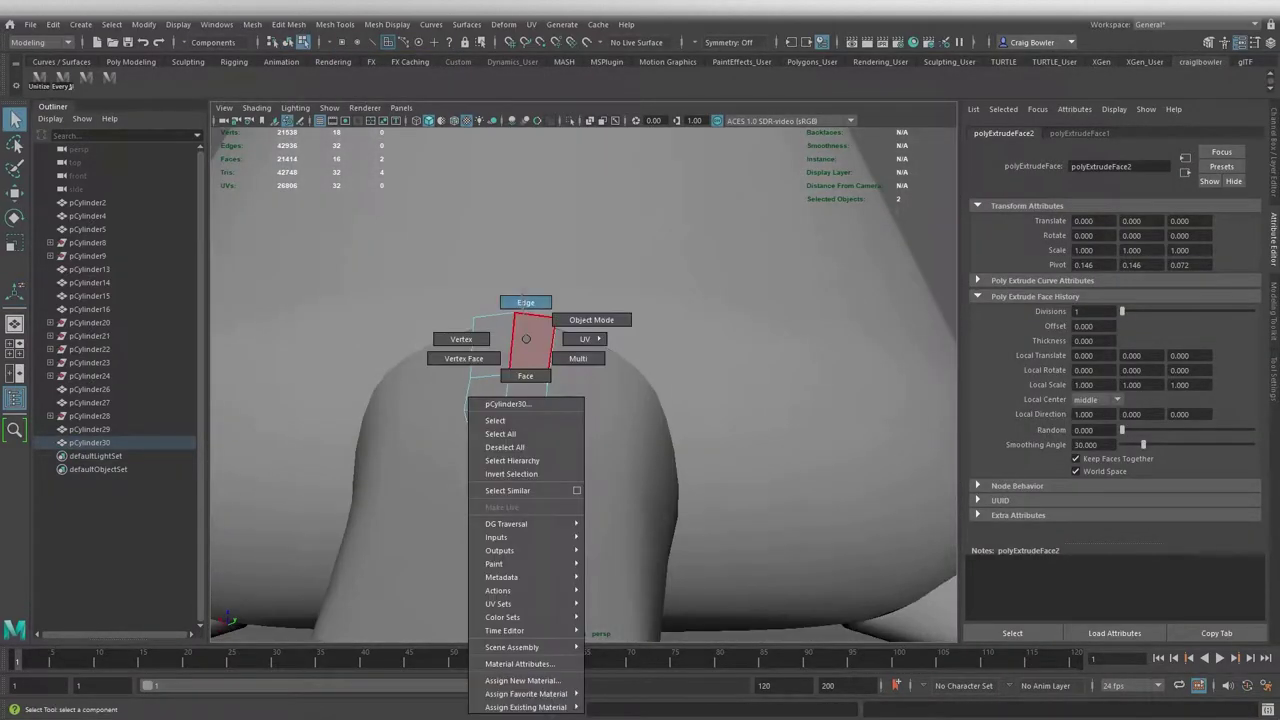
pyautogui.moveTo(523, 337); pyautogui.dragTo(523, 297, button='right')
pyautogui.click(551, 345)
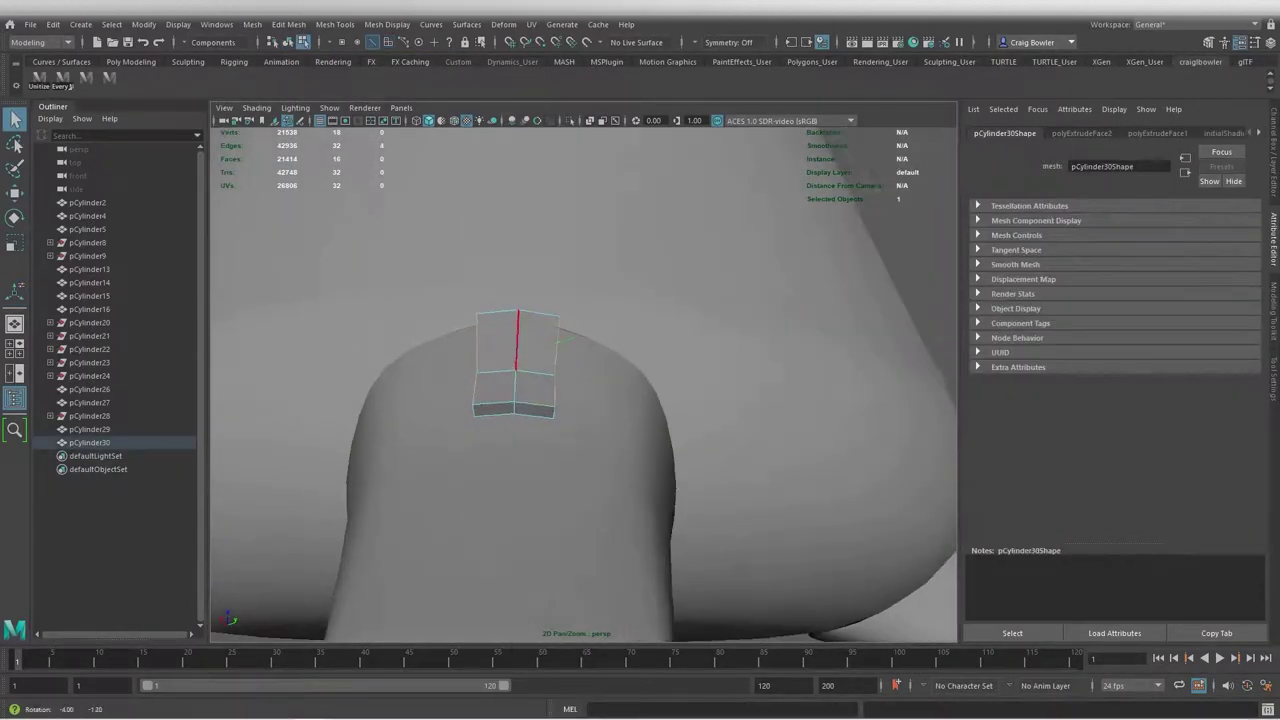
pyautogui.keyDown('alt'); pyautogui.moveTo(580, 400); pyautogui.dragTo(700, 380); pyautogui.keyUp('alt')
pyautogui.press('d')
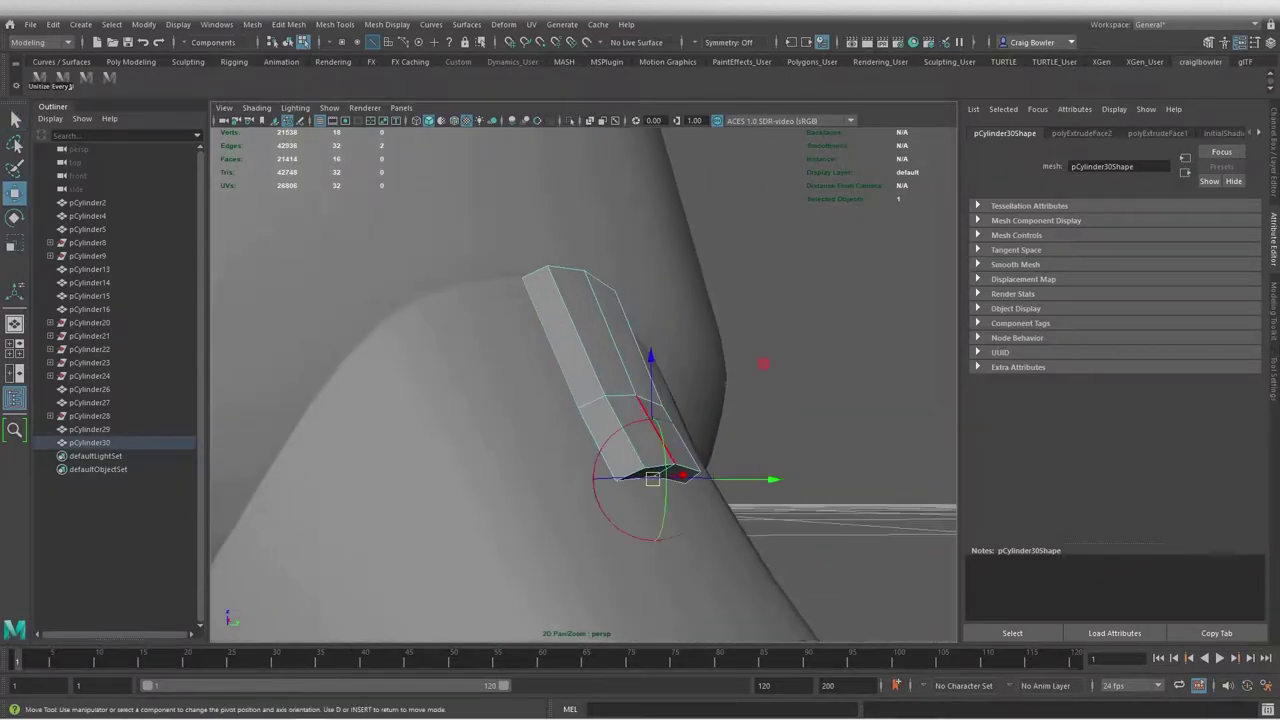
pyautogui.keyDown('alt'); pyautogui.moveTo(580, 384); pyautogui.dragTo(680, 380); pyautogui.keyUp('alt')
pyautogui.press('w')
pyautogui.press('F8')
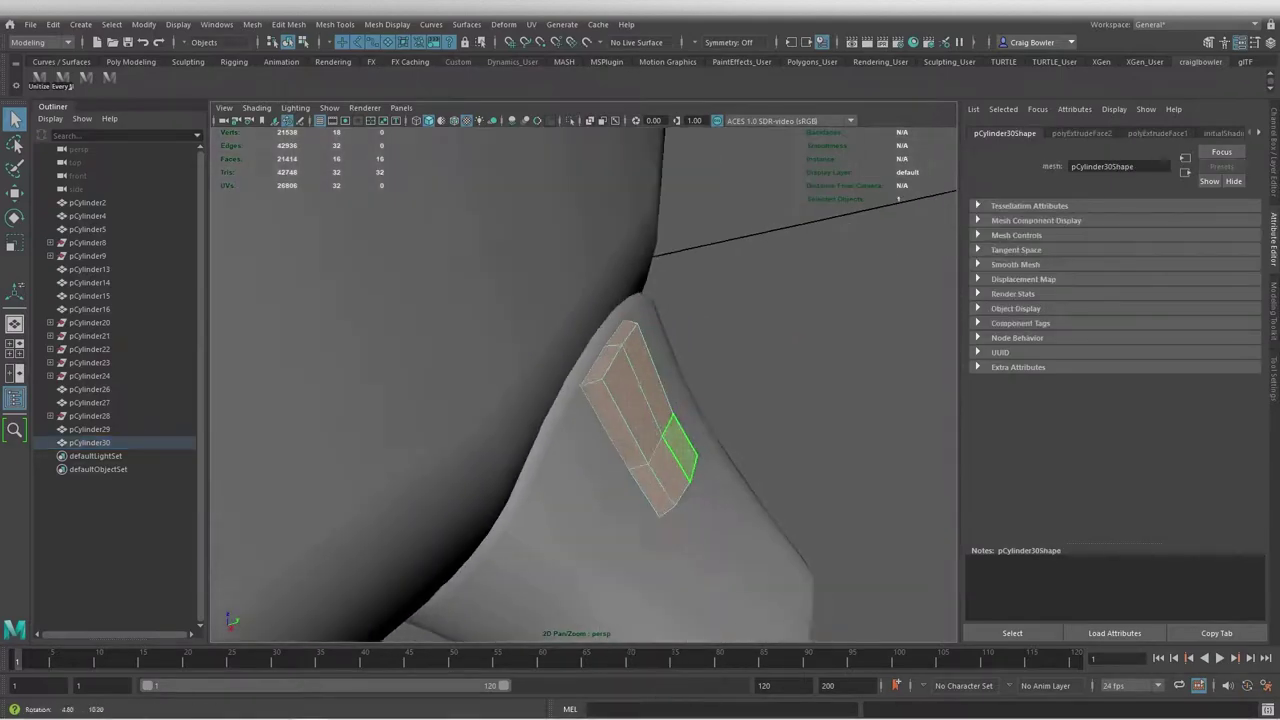
# Extrude the block's end face again and rotate the new segment along the fin's slope
pyautogui.keyDown('alt'); pyautogui.moveTo(580, 400); pyautogui.dragTo(700, 360); pyautogui.keyUp('alt')
pyautogui.press('F11')
pyautogui.click(543, 429)
pyautogui.hotkey('ctrl', 'e')
pyautogui.press('w')
pyautogui.press('f')
pyautogui.press('e')
pyautogui.press('q')
pyautogui.moveTo(580, 400)
pyautogui.keyDown('alt'); pyautogui.mouseDown()
pyautogui.moveTo(740, 360)
pyautogui.moveTo(620, 390)
pyautogui.moveTo(740, 360)
pyautogui.moveTo(640, 390)
pyautogui.mouseUp(); pyautogui.keyUp('alt')
pyautogui.press('w')
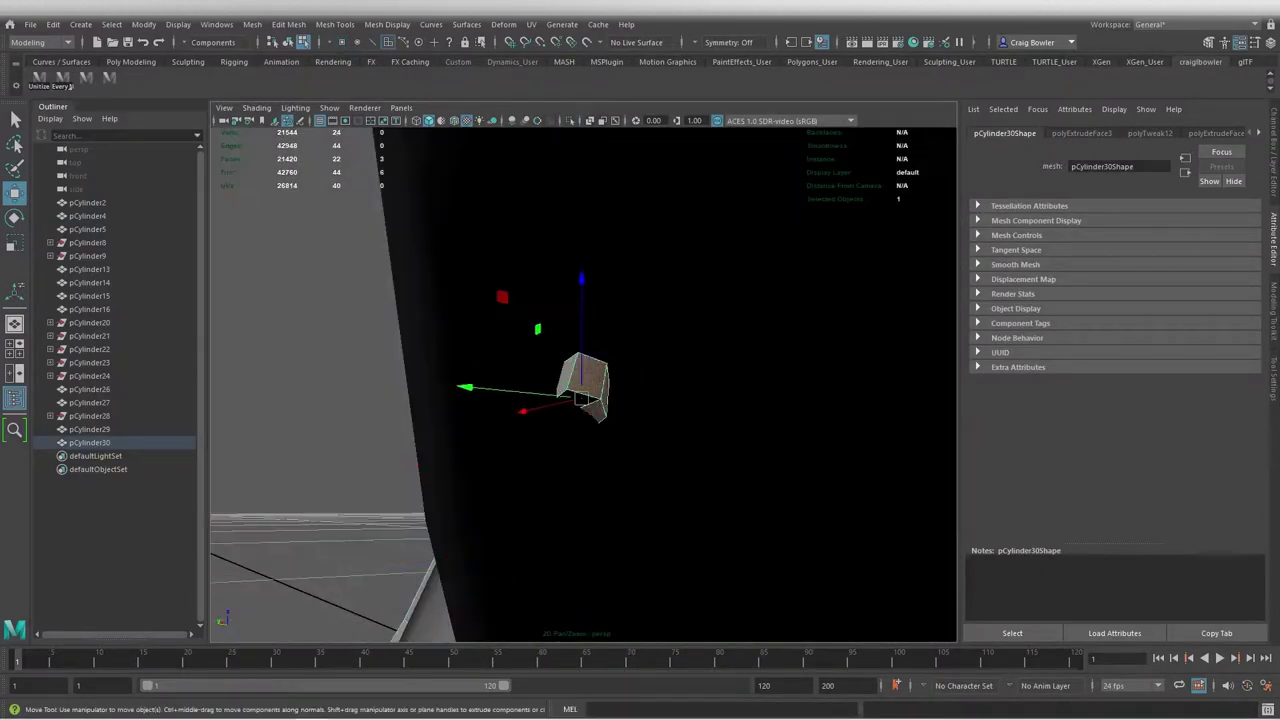
pyautogui.press('q')
pyautogui.press('f')
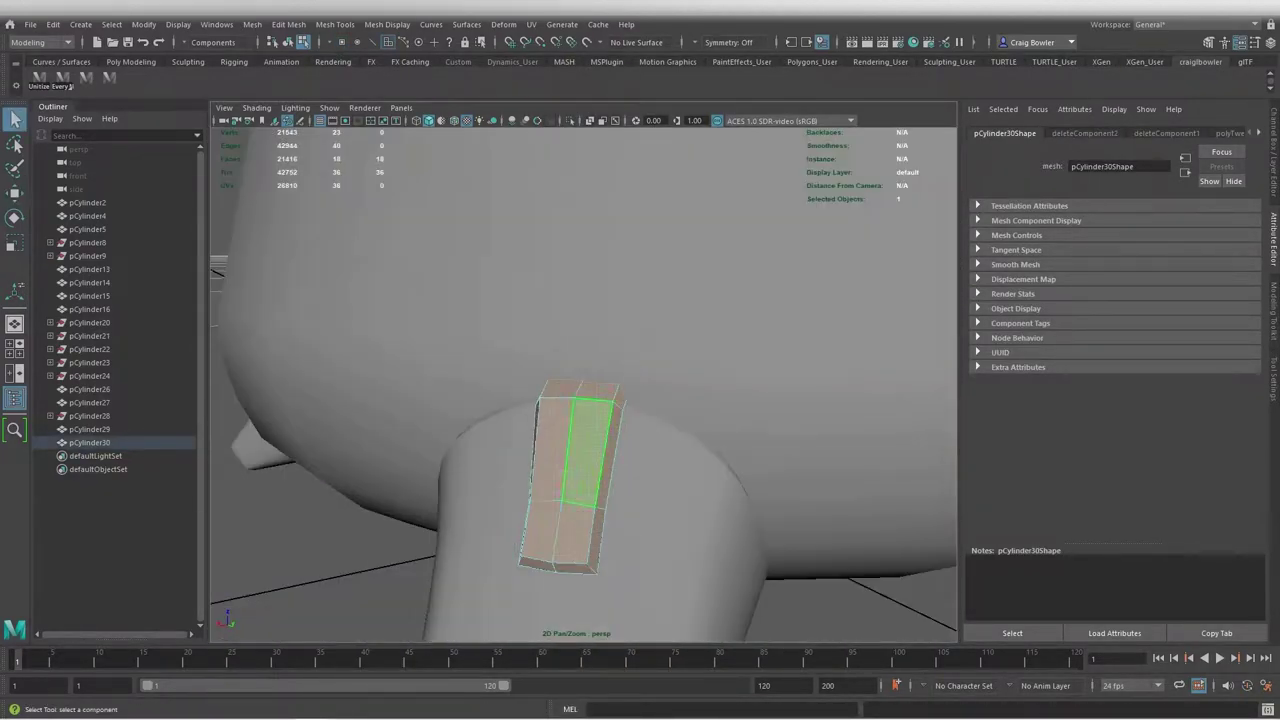
# Move the block's top vertices to fit the angle of the fin
pyautogui.keyDown('alt'); pyautogui.moveTo(580, 400); pyautogui.dragTo(700, 360); pyautogui.keyUp('alt')
pyautogui.moveTo(603, 220); pyautogui.dragTo(674, 209, button='right')
pyautogui.press('w')
pyautogui.keyDown('alt'); pyautogui.moveTo(580, 400); pyautogui.dragTo(640, 360); pyautogui.keyUp('alt')
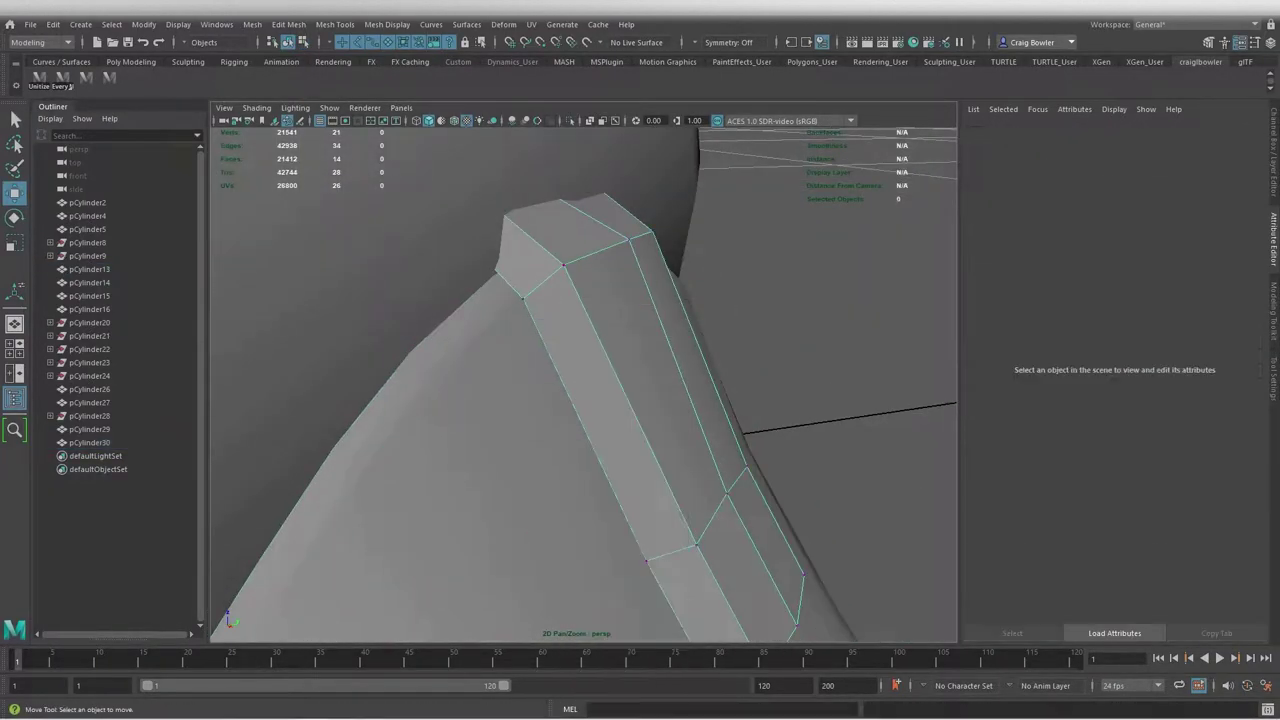
pyautogui.click(600, 215)
pyautogui.moveTo(600, 400)
pyautogui.keyDown('alt'); pyautogui.mouseDown()
pyautogui.moveTo(640, 380)
pyautogui.moveTo(600, 360)
pyautogui.moveTo(560, 380)
pyautogui.moveTo(620, 400)
pyautogui.mouseUp(); pyautogui.keyUp('alt')
# Duplicate the piece as 3 instances rotated 90° and extrude faces on strip pCylinder34
pyautogui.press('f')
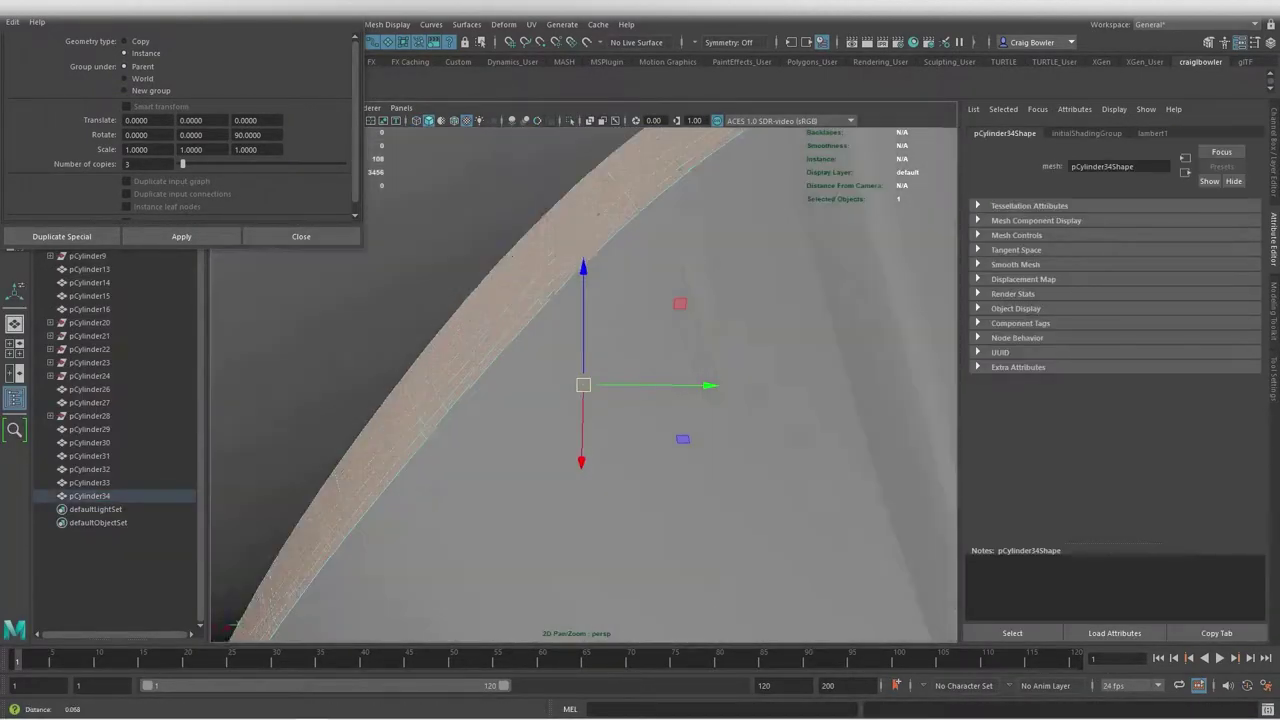
pyautogui.hotkey('ctrl', 'e')
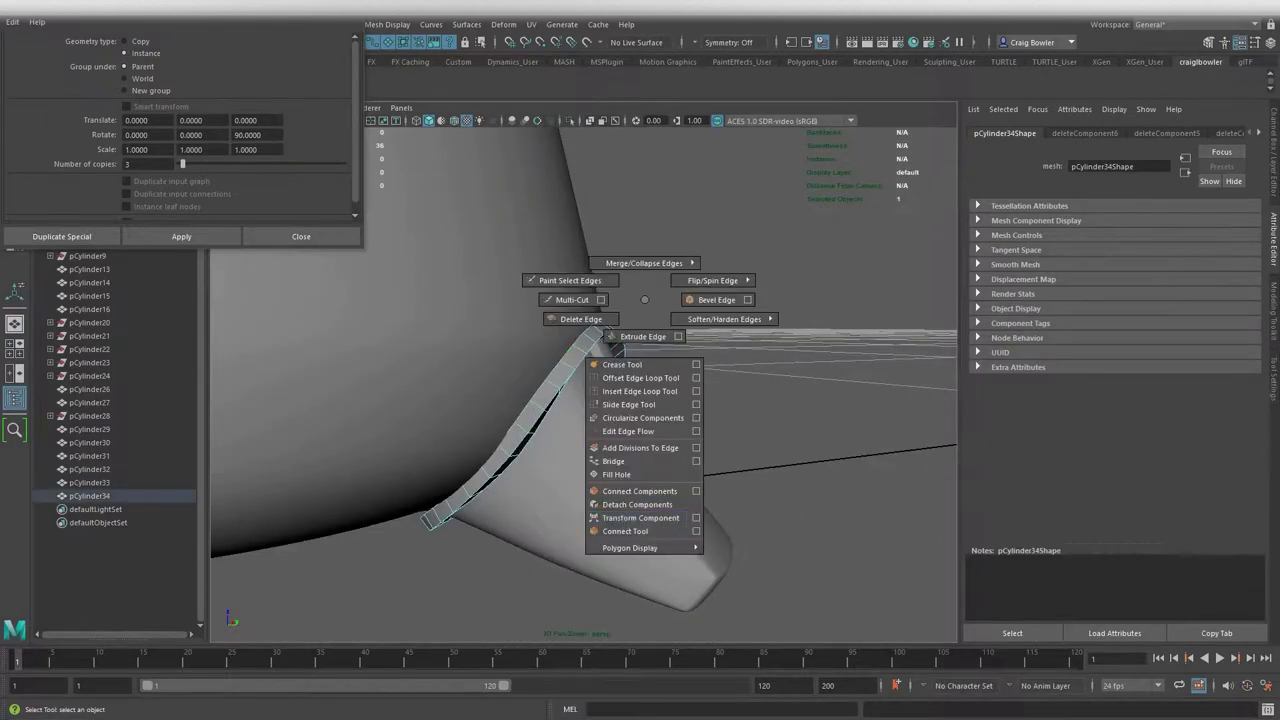
# Extrude the cup's top edges outward into a flared collar rim, then extrude rim faces upward
pyautogui.keyDown('shift'); pyautogui.moveTo(640, 336); pyautogui.dragTo(643, 336, button='right'); pyautogui.keyUp('shift')
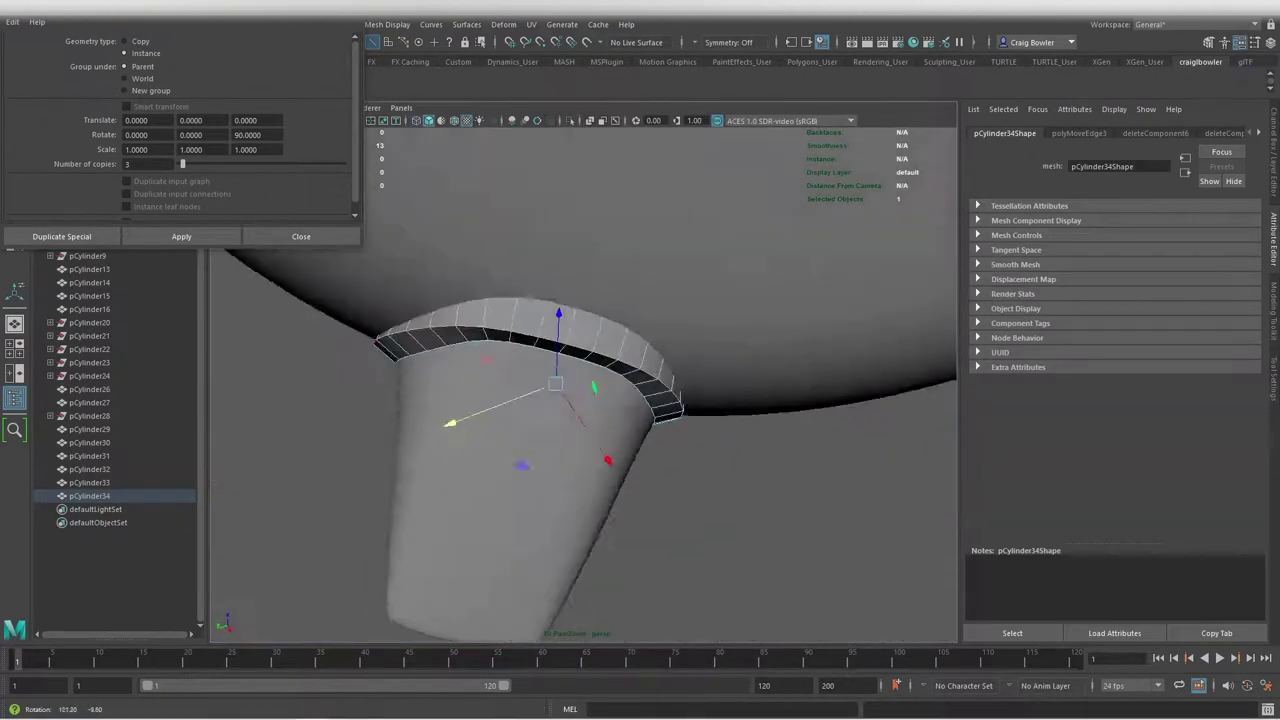
pyautogui.moveTo(665, 335)
pyautogui.keyDown('alt'); pyautogui.mouseDown()
pyautogui.moveTo(525, 350)
pyautogui.moveTo(714, 392)
pyautogui.moveTo(538, 410)
pyautogui.mouseUp(); pyautogui.keyUp('alt')
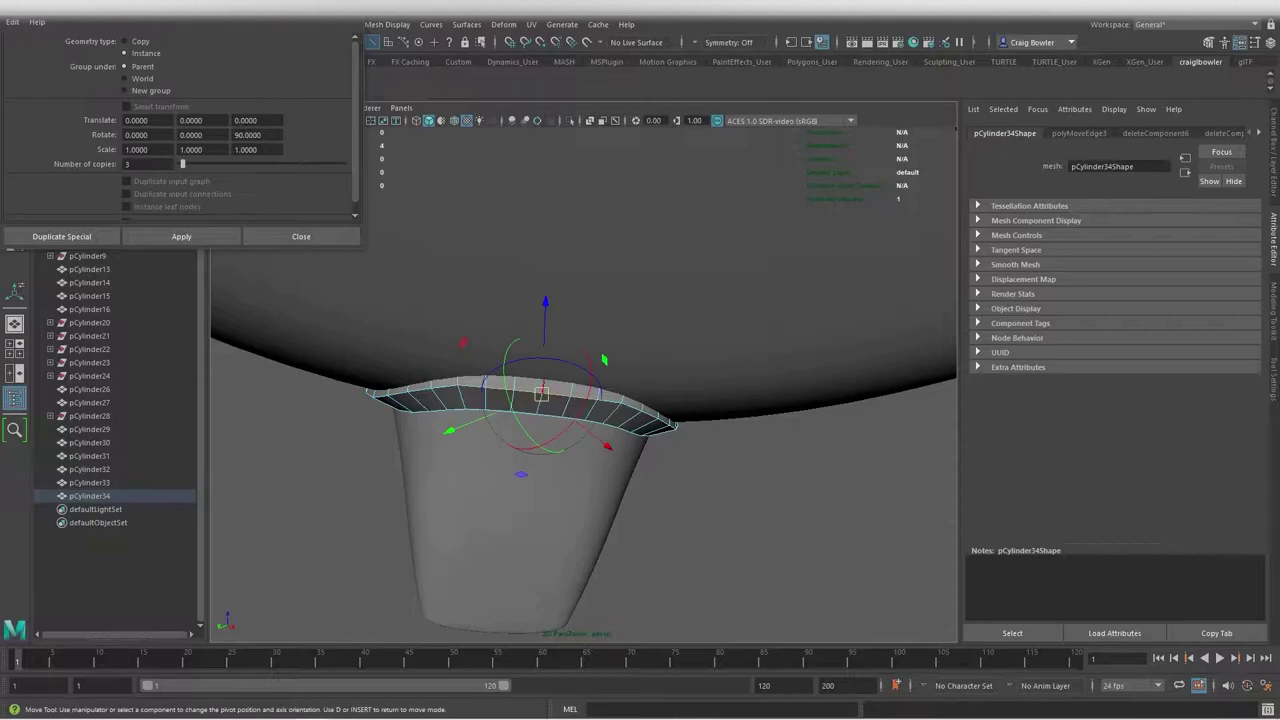
pyautogui.moveTo(538, 410)
pyautogui.keyDown('alt'); pyautogui.mouseDown()
pyautogui.moveTo(700, 285)
pyautogui.moveTo(540, 410)
pyautogui.moveTo(640, 300)
pyautogui.moveTo(620, 360)
pyautogui.moveTo(560, 276)
pyautogui.moveTo(600, 400)
pyautogui.moveTo(545, 290)
pyautogui.moveTo(600, 400)
pyautogui.moveTo(560, 330)
pyautogui.moveTo(600, 400)
pyautogui.moveTo(560, 330)
pyautogui.moveTo(620, 390)
pyautogui.moveTo(580, 350)
pyautogui.mouseUp(); pyautogui.keyUp('alt')
pyautogui.press('q')
pyautogui.press('w')
pyautogui.press('q')
pyautogui.hotkey('ctrl', 'e')
# Extrude the block's top face and resize it with Transform Component
pyautogui.press('q')
pyautogui.click(586, 406)
pyautogui.press('w')
pyautogui.press('d')
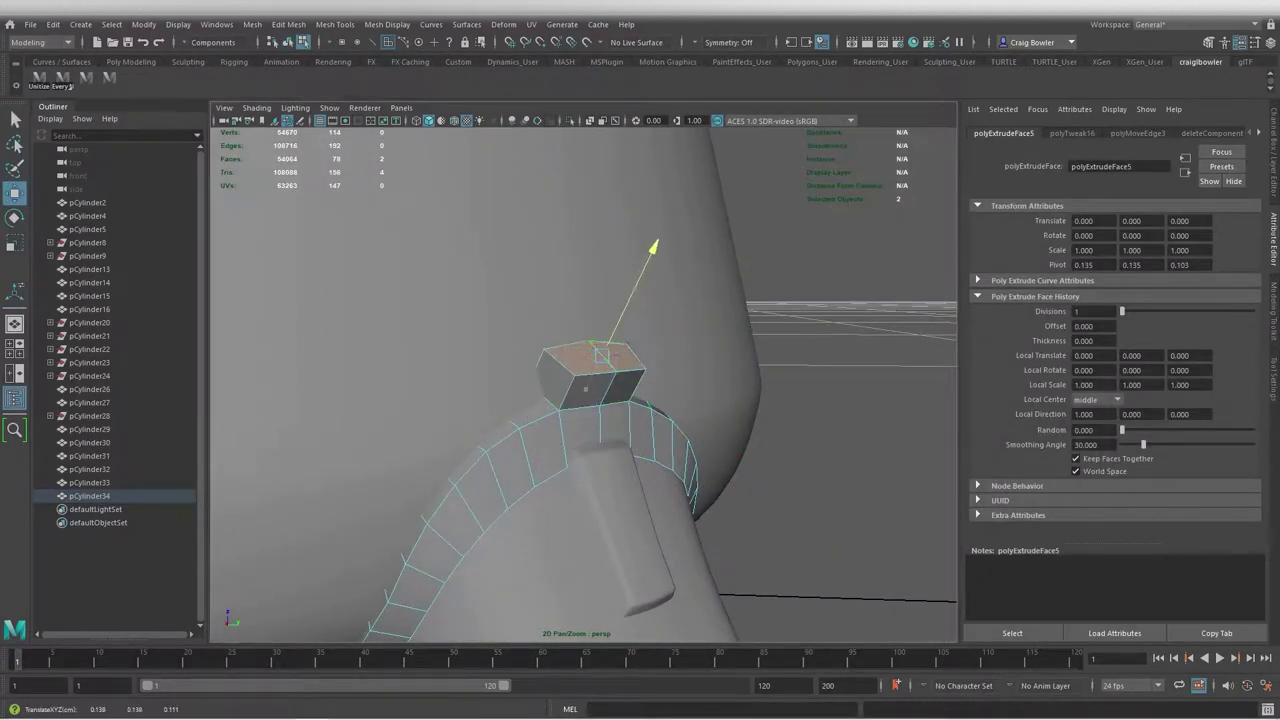
pyautogui.moveTo(600, 400)
pyautogui.keyDown('alt'); pyautogui.mouseDown()
pyautogui.moveTo(640, 350)
pyautogui.moveTo(600, 330)
pyautogui.mouseUp(); pyautogui.keyUp('alt')
pyautogui.hotkey('ctrl', 'e')
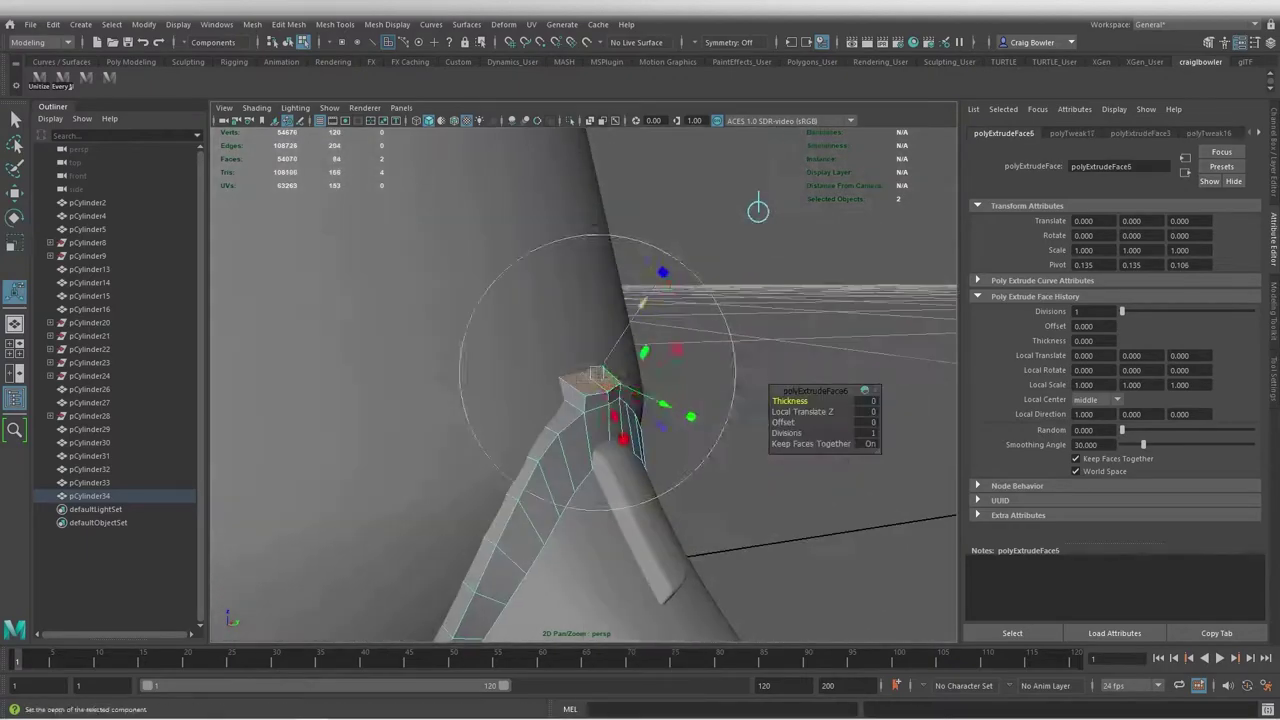
pyautogui.press('w')
pyautogui.keyDown('alt'); pyautogui.moveTo(598, 375); pyautogui.dragTo(703, 356); pyautogui.keyUp('alt')
pyautogui.click(626, 576)
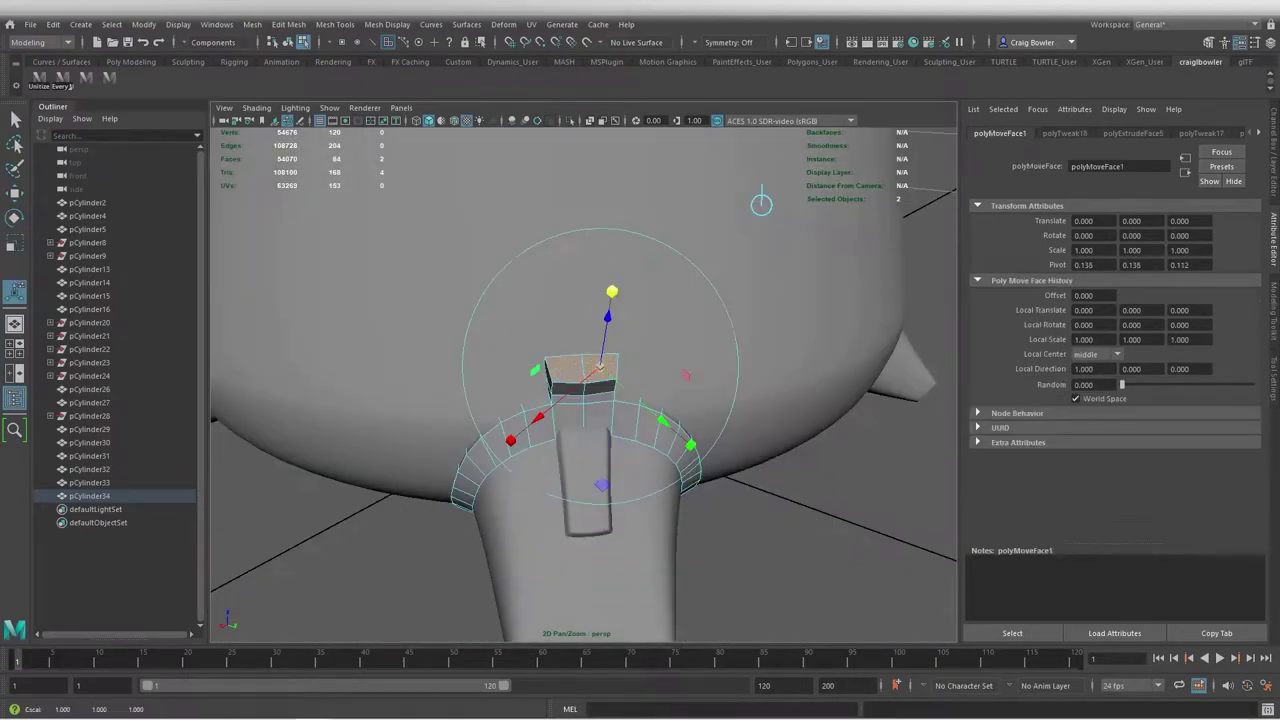
# Stack further extrusions on the block, tapering the last one to 0.383 local scale
pyautogui.moveTo(620, 400)
pyautogui.keyDown('alt'); pyautogui.mouseDown()
pyautogui.moveTo(560, 380)
pyautogui.moveTo(600, 330)
pyautogui.mouseUp(); pyautogui.keyUp('alt')
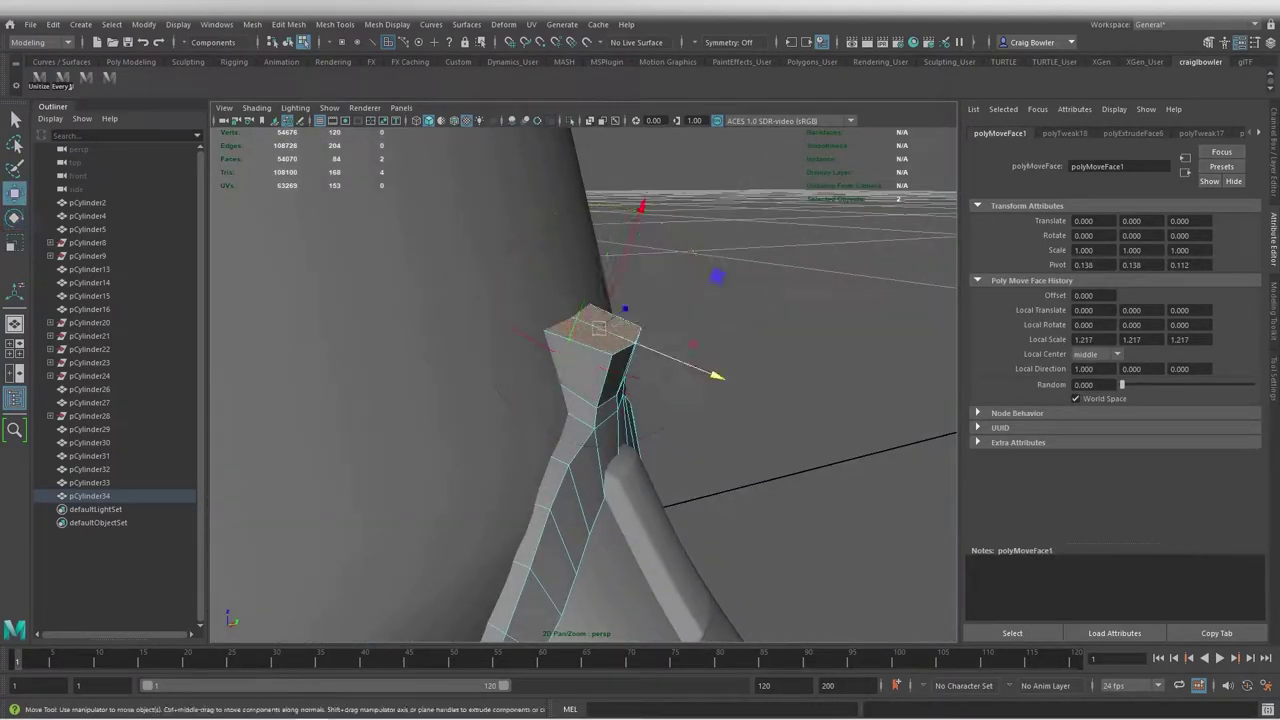
pyautogui.press('w')
pyautogui.moveTo(600, 400)
pyautogui.keyDown('alt'); pyautogui.mouseDown()
pyautogui.moveTo(560, 400)
pyautogui.moveTo(560, 380)
pyautogui.moveTo(600, 360)
pyautogui.moveTo(586, 323)
pyautogui.mouseUp(); pyautogui.keyUp('alt')
pyautogui.press('q')
pyautogui.keyDown('shift'); pyautogui.moveTo(586, 323); pyautogui.dragTo(586, 369, button='right'); pyautogui.keyUp('shift')
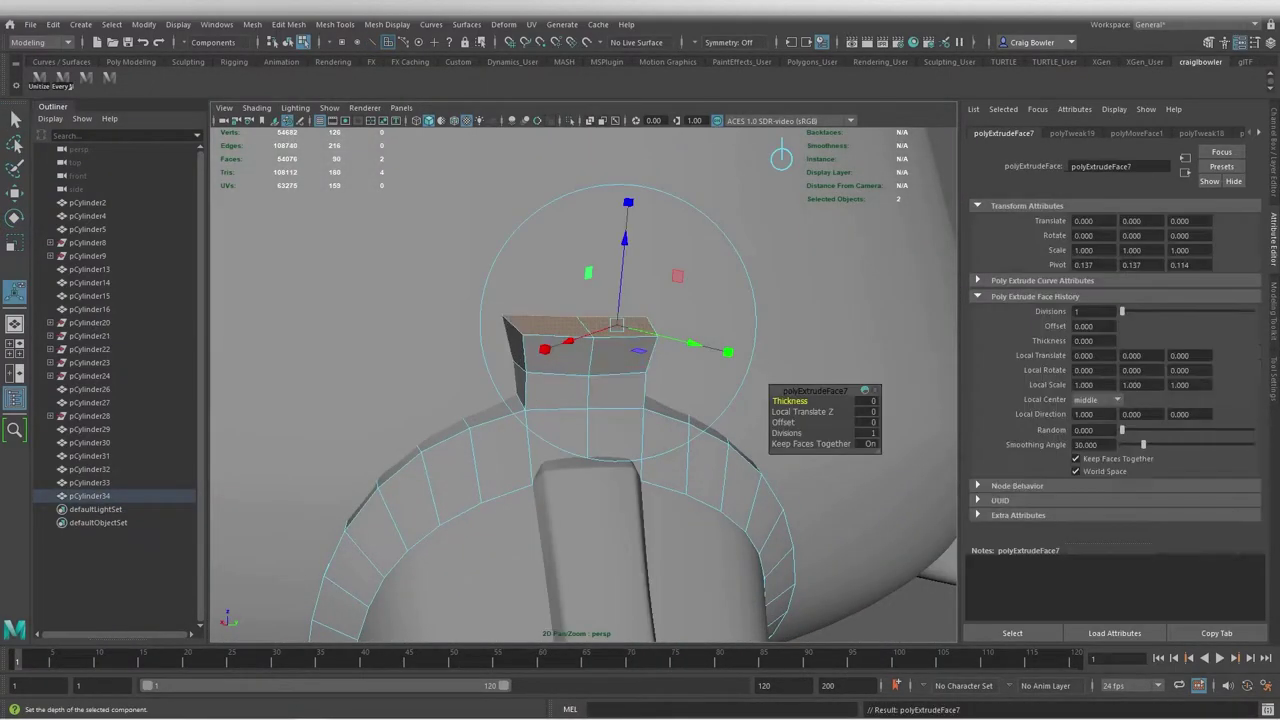
pyautogui.moveTo(586, 369)
pyautogui.keyDown('alt'); pyautogui.mouseDown()
pyautogui.moveTo(783, 133)
pyautogui.moveTo(700, 300)
pyautogui.moveTo(627, 313)
pyautogui.mouseUp(); pyautogui.keyUp('alt')
pyautogui.press('w')
pyautogui.press('q')
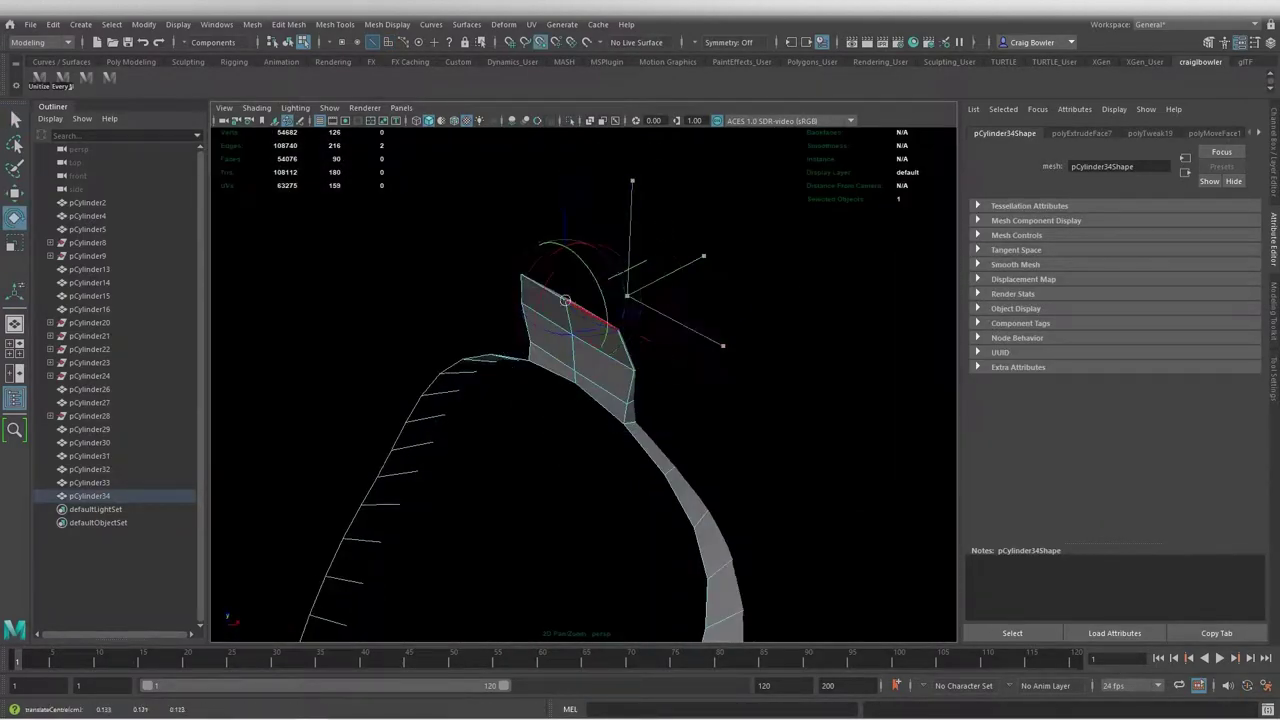
pyautogui.moveTo(565, 300)
pyautogui.keyDown('alt'); pyautogui.mouseDown()
pyautogui.moveTo(585, 330)
pyautogui.moveTo(560, 300)
pyautogui.moveTo(600, 320)
pyautogui.moveTo(620, 300)
pyautogui.moveTo(610, 330)
pyautogui.moveTo(580, 345)
pyautogui.moveTo(611, 305)
pyautogui.mouseUp(); pyautogui.keyUp('alt')
pyautogui.hotkey('ctrl', 'e')
pyautogui.press('w')
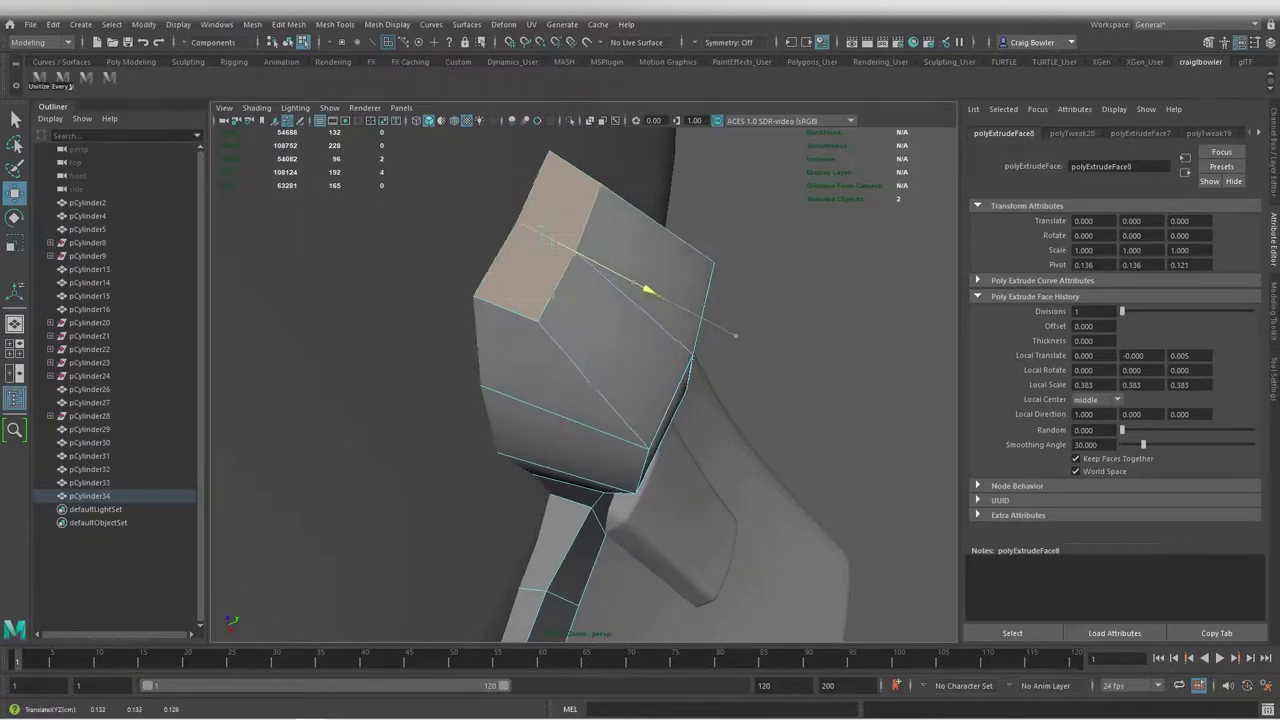
# Adjust the collar piece's edges and view the knob in smooth preview
pyautogui.scroll(-5, 584, 384)
pyautogui.press('F8')
pyautogui.press('q')
pyautogui.moveTo(584, 384)
pyautogui.keyDown('alt'); pyautogui.mouseDown()
pyautogui.moveTo(640, 370)
pyautogui.moveTo(600, 390)
pyautogui.moveTo(620, 360)
pyautogui.moveTo(593, 283)
pyautogui.mouseUp(); pyautogui.keyUp('alt')
pyautogui.press('w')
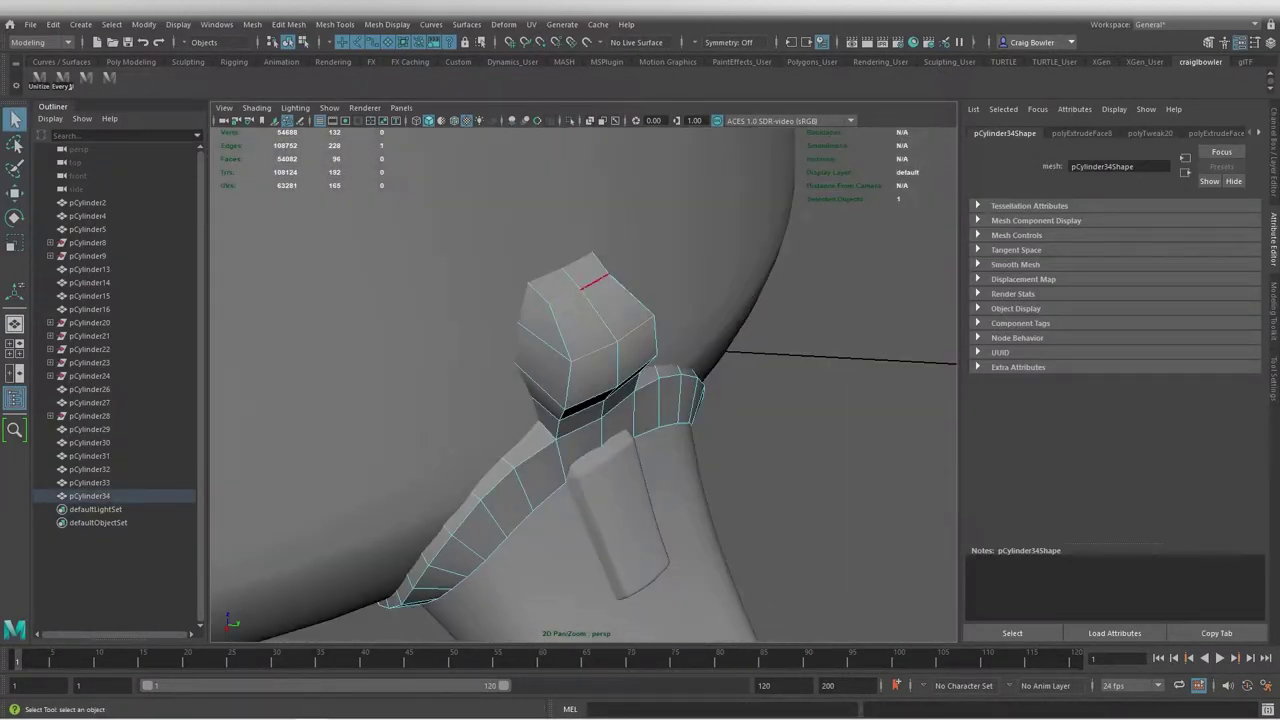
pyautogui.press('w')
pyautogui.moveTo(584, 384)
pyautogui.keyDown('alt'); pyautogui.mouseDown()
pyautogui.moveTo(600, 360)
pyautogui.moveTo(590, 400)
pyautogui.mouseUp(); pyautogui.keyUp('alt')
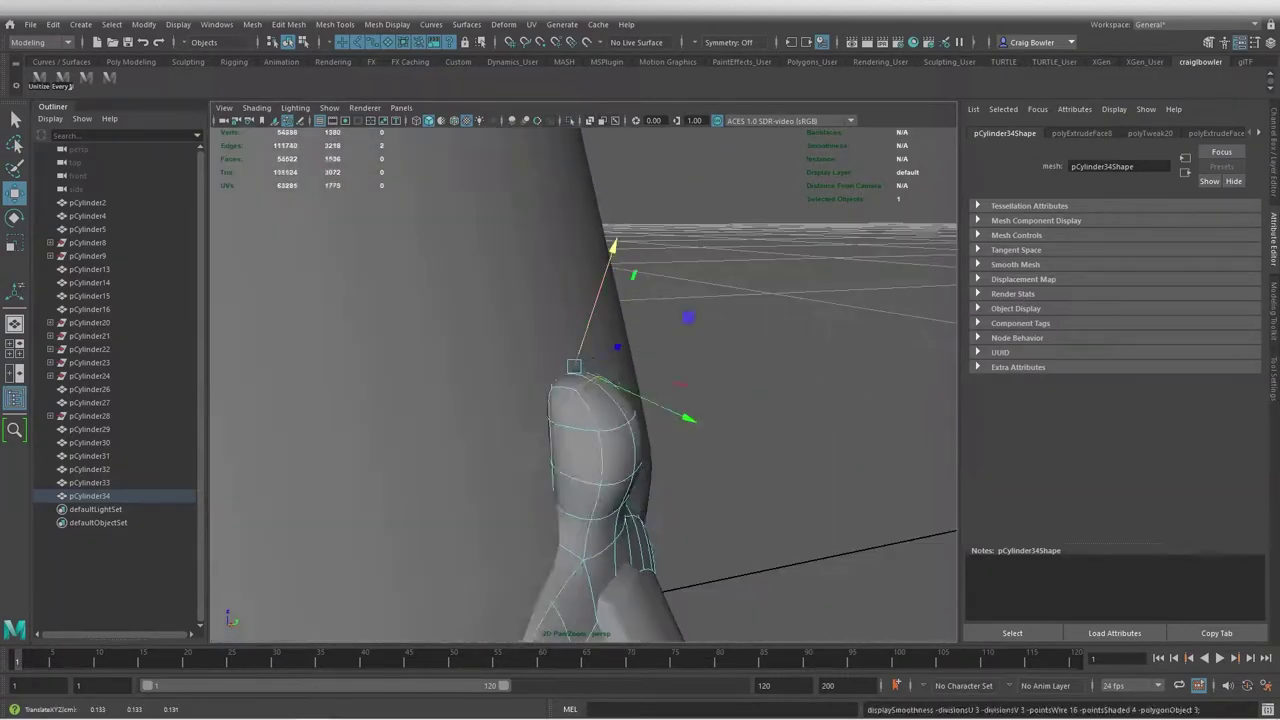
pyautogui.press('q')
pyautogui.moveTo(586, 315); pyautogui.dragTo(586, 345, button='right')
# Select a single face on the collar piece
pyautogui.click(612, 468)
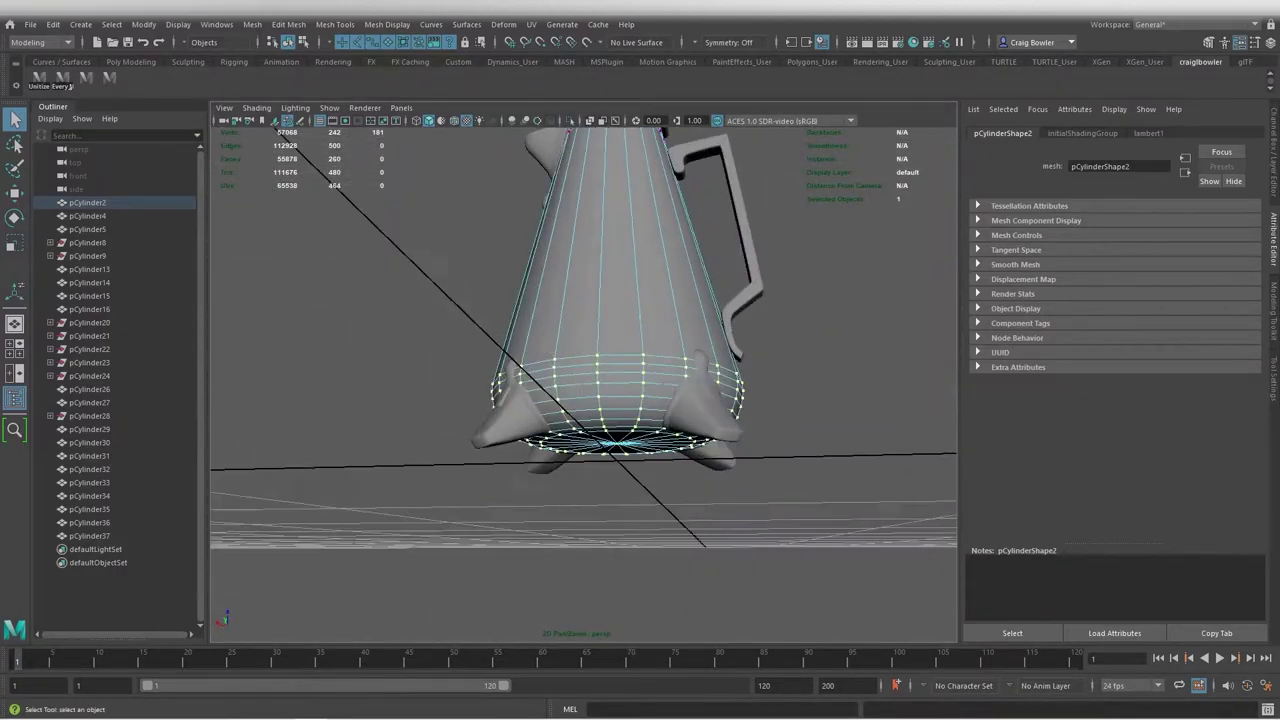
# Scale the body's bottom loops and select the flask body pCylinder2
pyautogui.press('r')
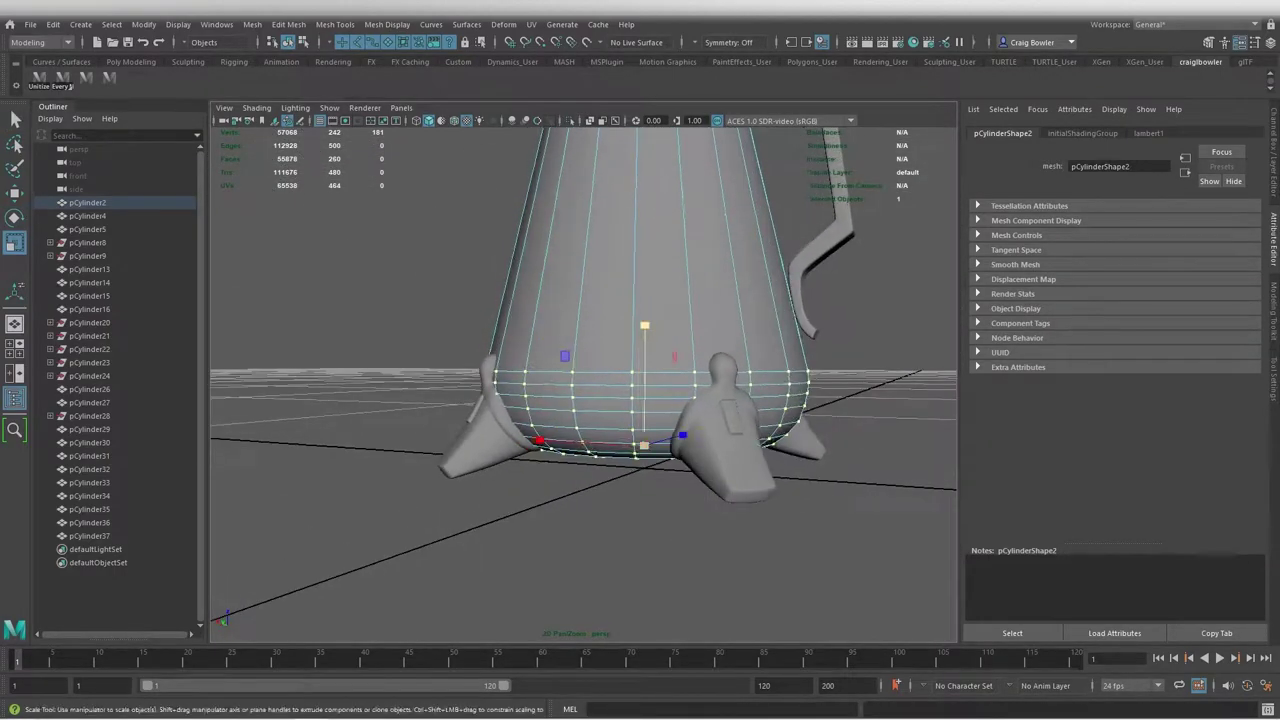
pyautogui.moveTo(794, 357); pyautogui.dragTo(857, 329, button='right')
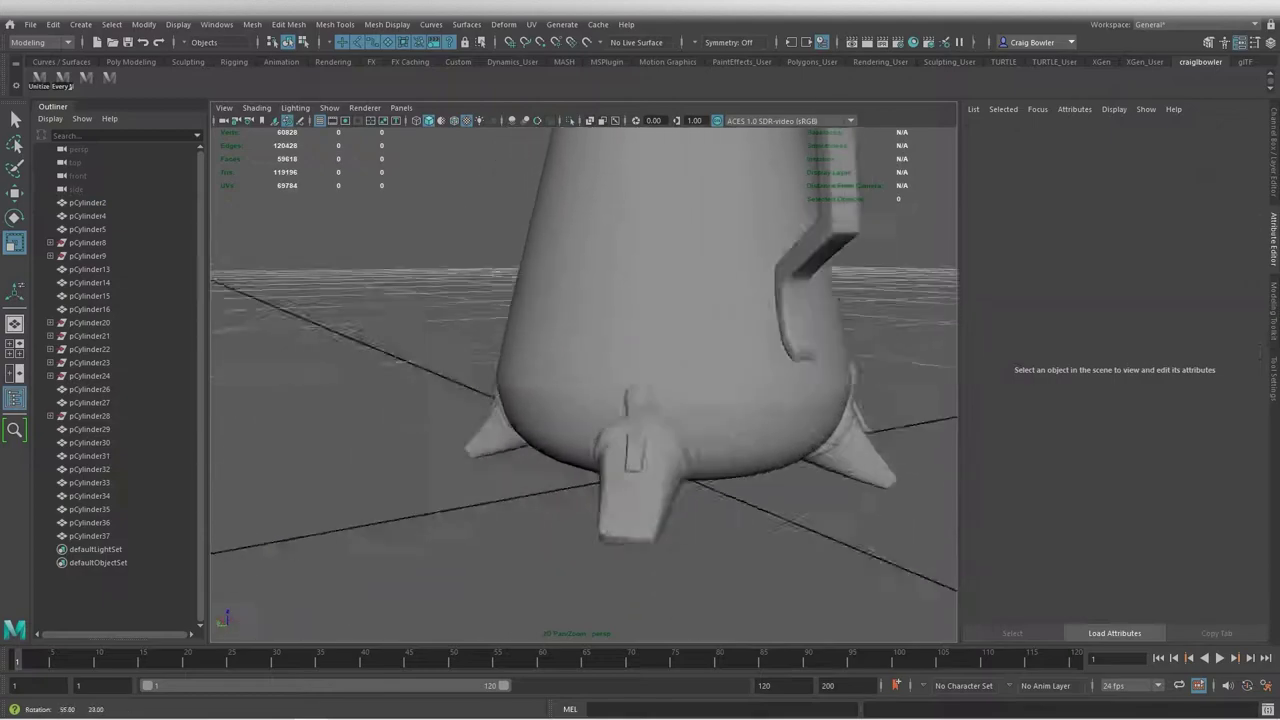
pyautogui.keyDown('alt'); pyautogui.moveTo(600, 400); pyautogui.dragTo(650, 400); pyautogui.keyUp('alt')
pyautogui.click(620, 300)
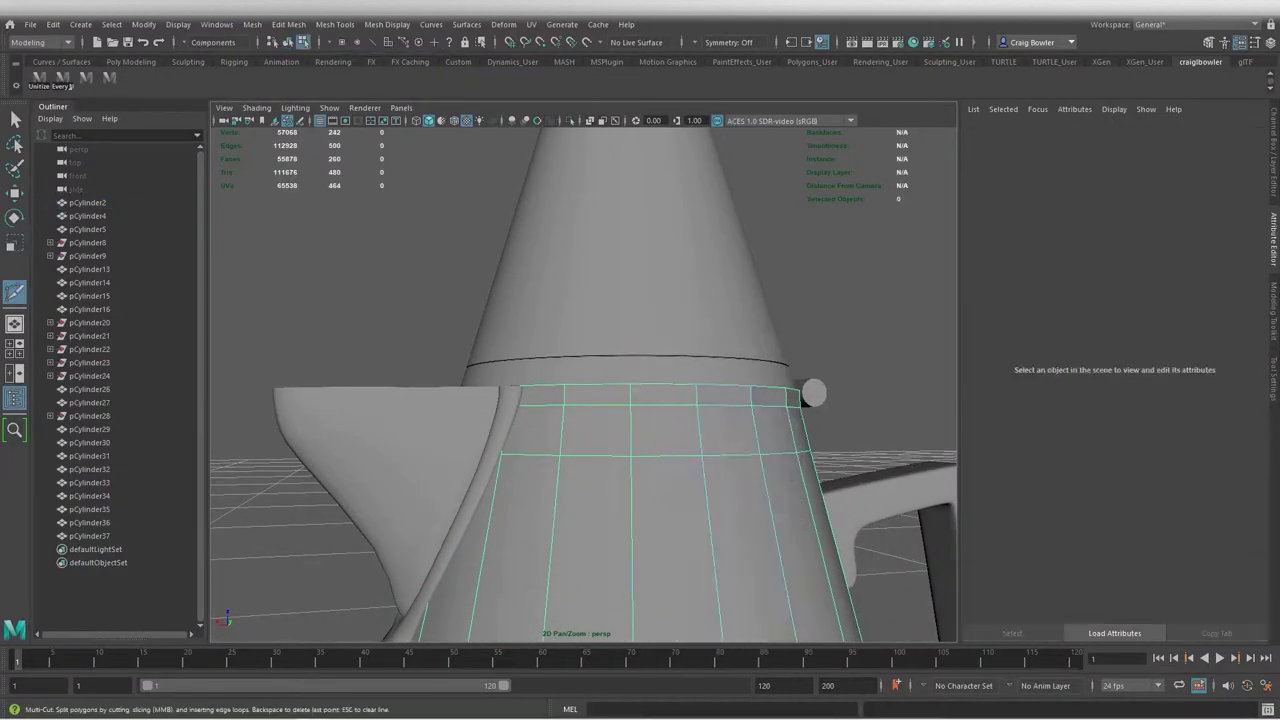
# Bevel the body edge loop into a three-loop seam and reposition the bevelled edges
pyautogui.hotkey('ctrl', 'b')
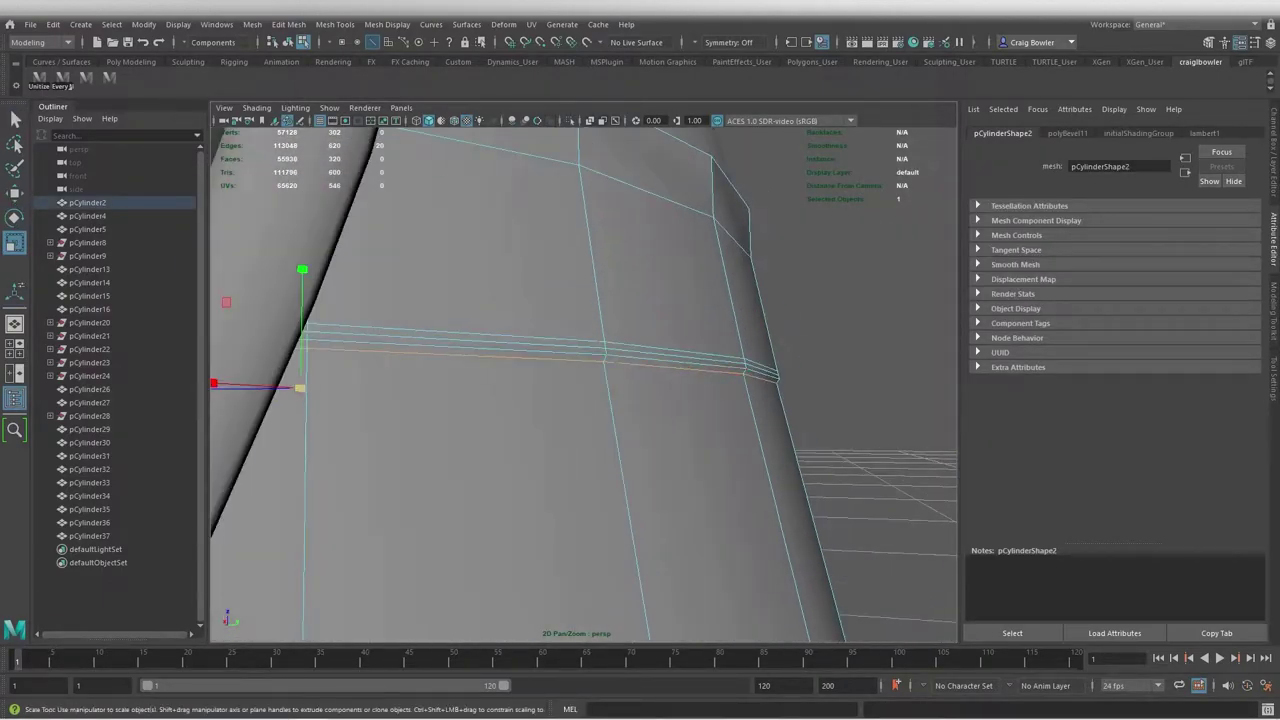
pyautogui.keyDown('alt'); pyautogui.moveTo(580, 400); pyautogui.dragTo(620, 390); pyautogui.keyUp('alt')
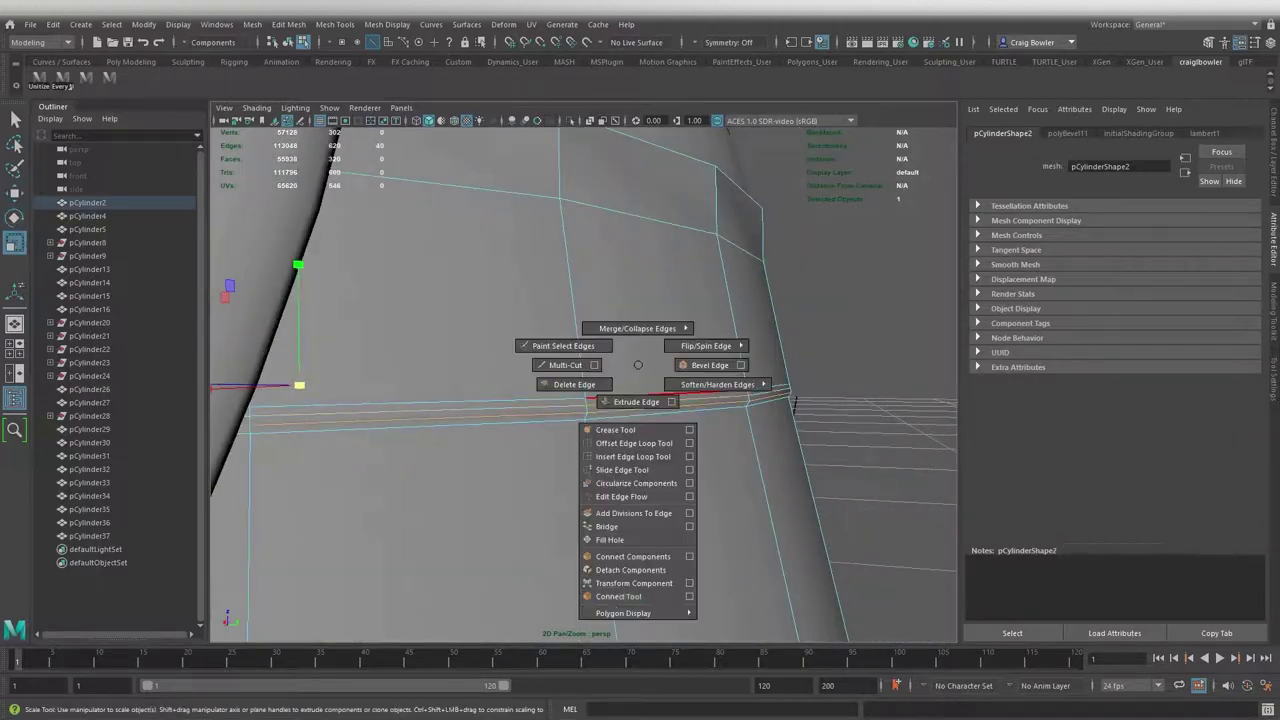
pyautogui.keyDown('shift'); pyautogui.moveTo(638, 364); pyautogui.dragTo(634, 583, button='right'); pyautogui.keyUp('shift')
pyautogui.moveTo(654, 220)
pyautogui.keyDown('alt'); pyautogui.mouseDown()
pyautogui.moveTo(946, 172)
pyautogui.moveTo(700, 300)
pyautogui.mouseUp(); pyautogui.keyUp('alt')
pyautogui.keyDown('shift'); pyautogui.moveTo(629, 377); pyautogui.dragTo(629, 420, button='right'); pyautogui.keyUp('shift')
pyautogui.moveTo(629, 420)
pyautogui.keyDown('alt'); pyautogui.mouseDown()
pyautogui.moveTo(778, 235)
pyautogui.moveTo(893, 130)
pyautogui.mouseUp(); pyautogui.keyUp('alt')
pyautogui.press('q')
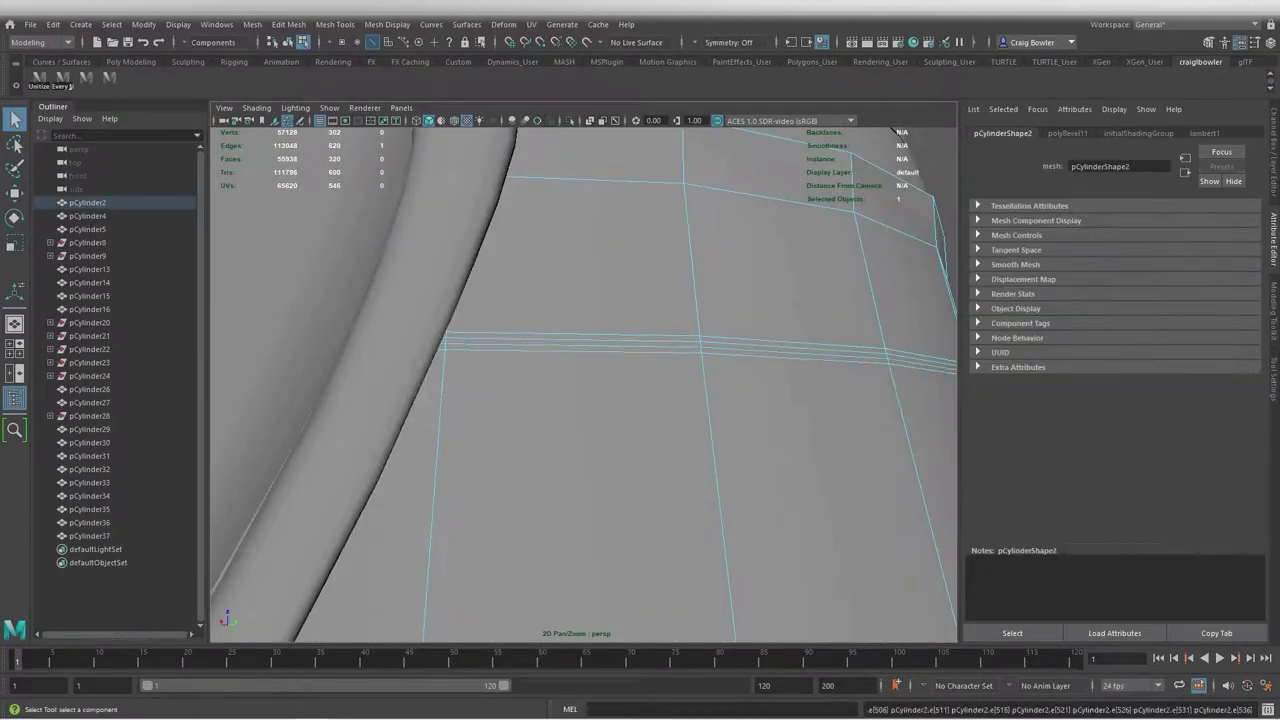
pyautogui.scroll(-10, 893, 130)
pyautogui.press('F8')
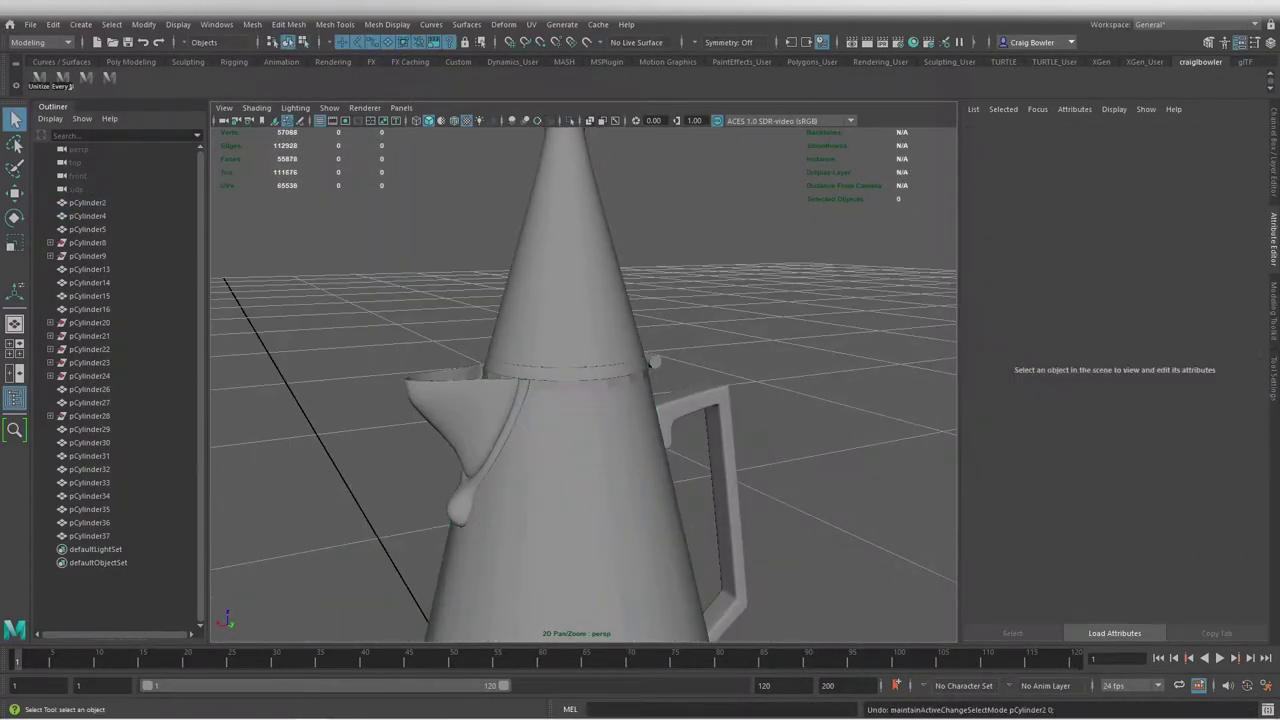
# Bevel the edge loop where the foot meets the flask body into a rounded strip
pyautogui.keyDown('alt'); pyautogui.moveTo(893, 130); pyautogui.dragTo(880, 110); pyautogui.keyUp('alt')
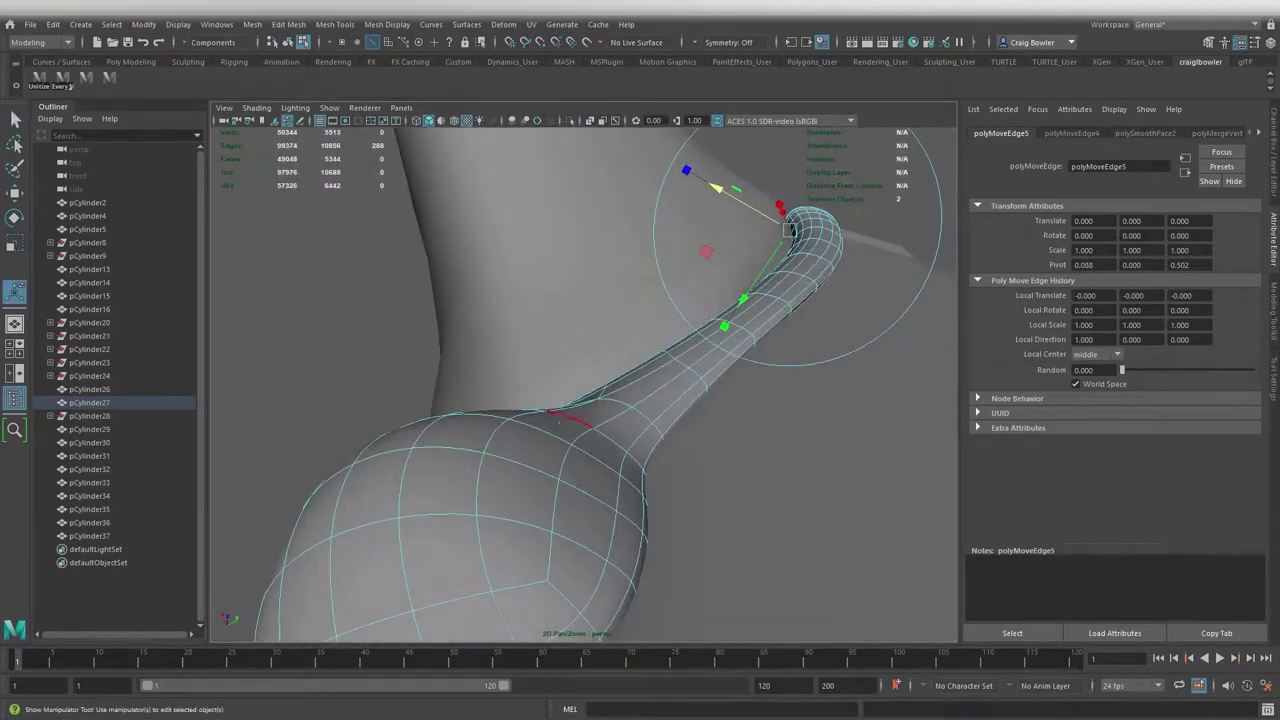
pyautogui.hotkey('ctrl', 'b')
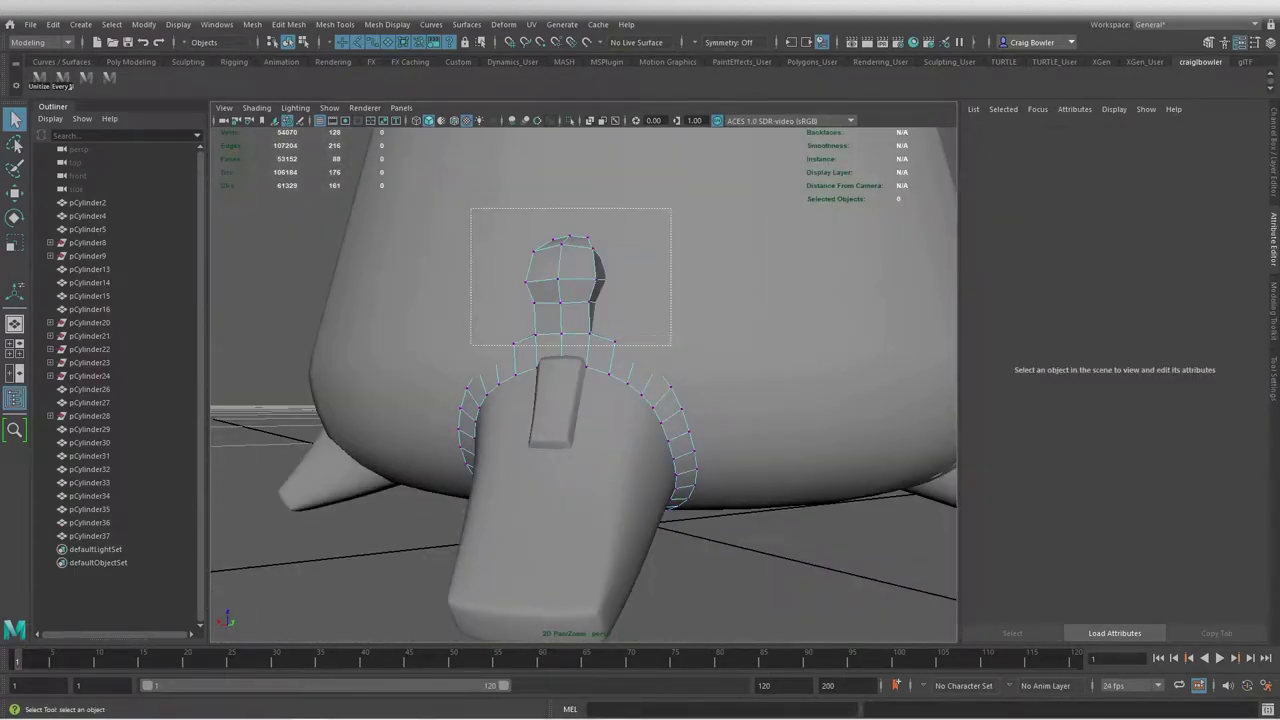
# Select pCylinder34 and set symmetry to Object X
pyautogui.moveTo(471, 209); pyautogui.dragTo(671, 345)
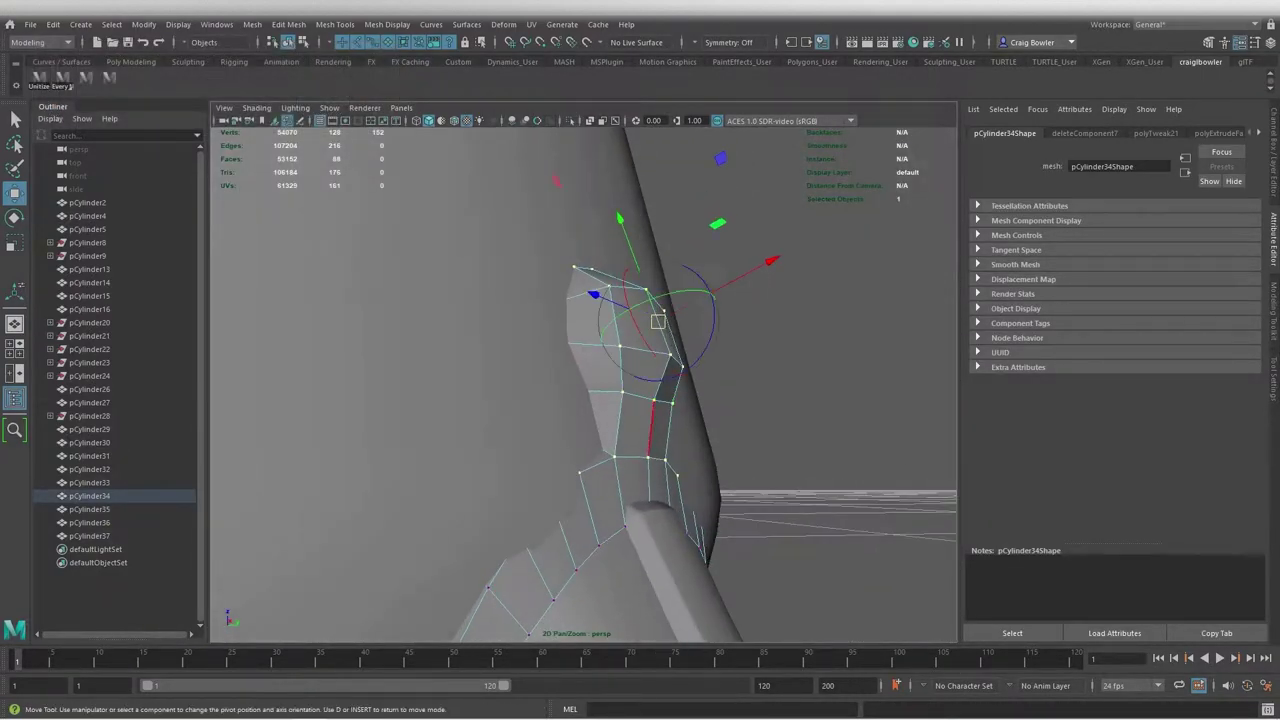
pyautogui.press('4')
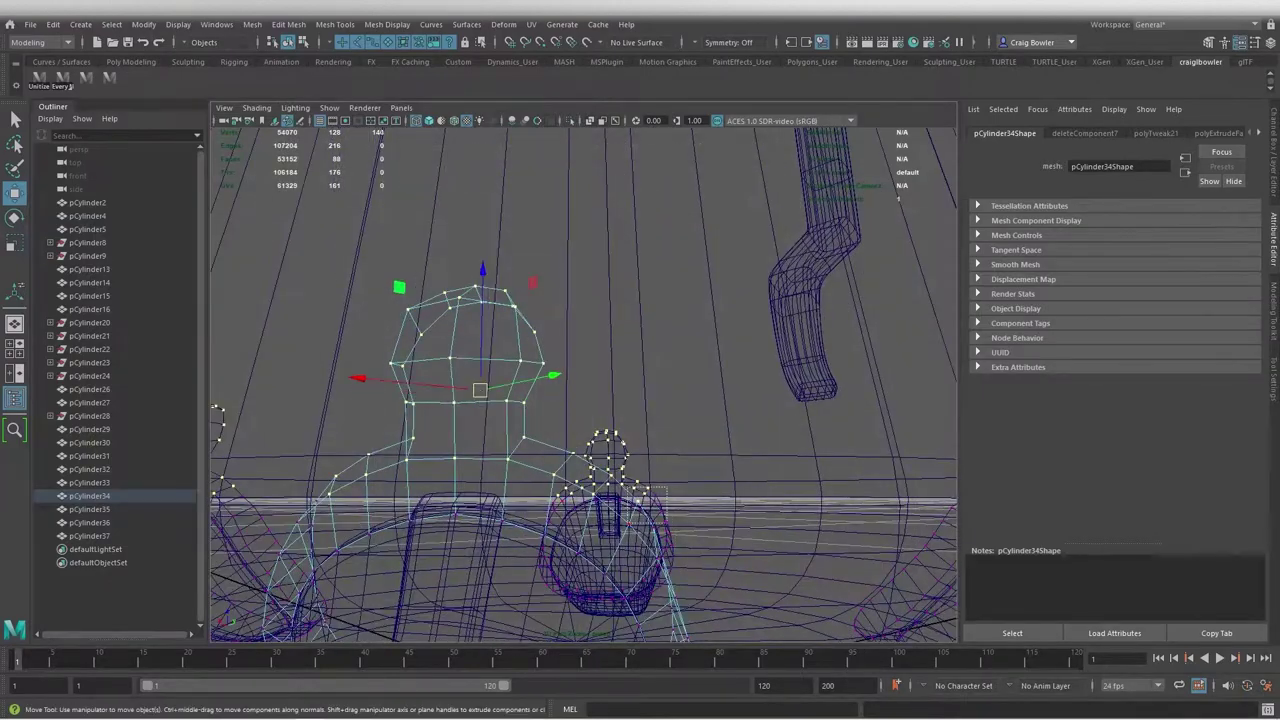
pyautogui.press('5')
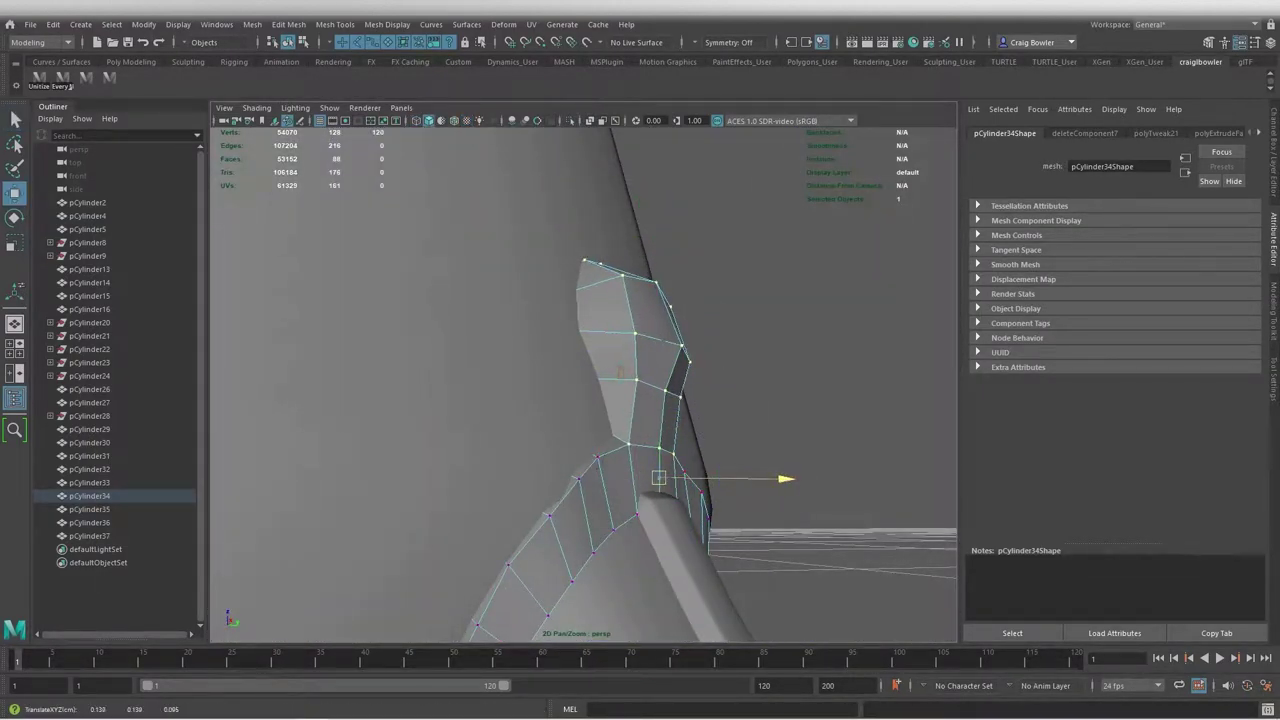
pyautogui.press('4')
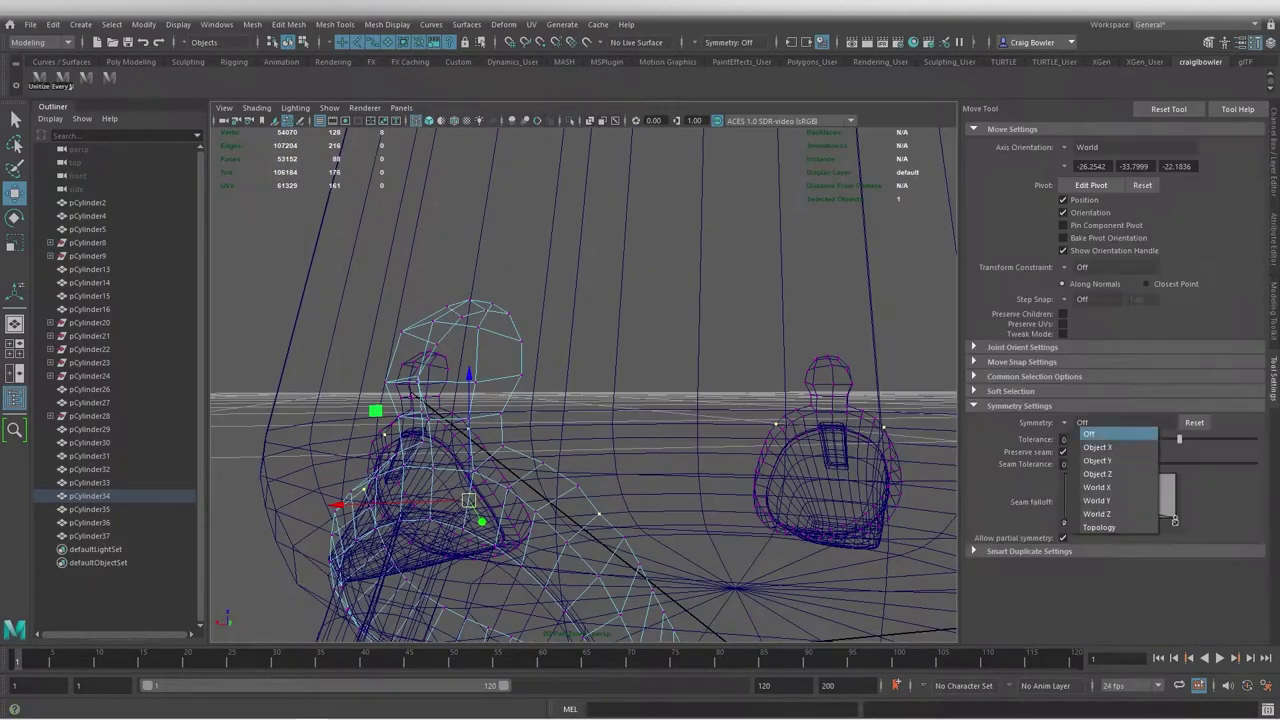
pyautogui.click(1100, 458)
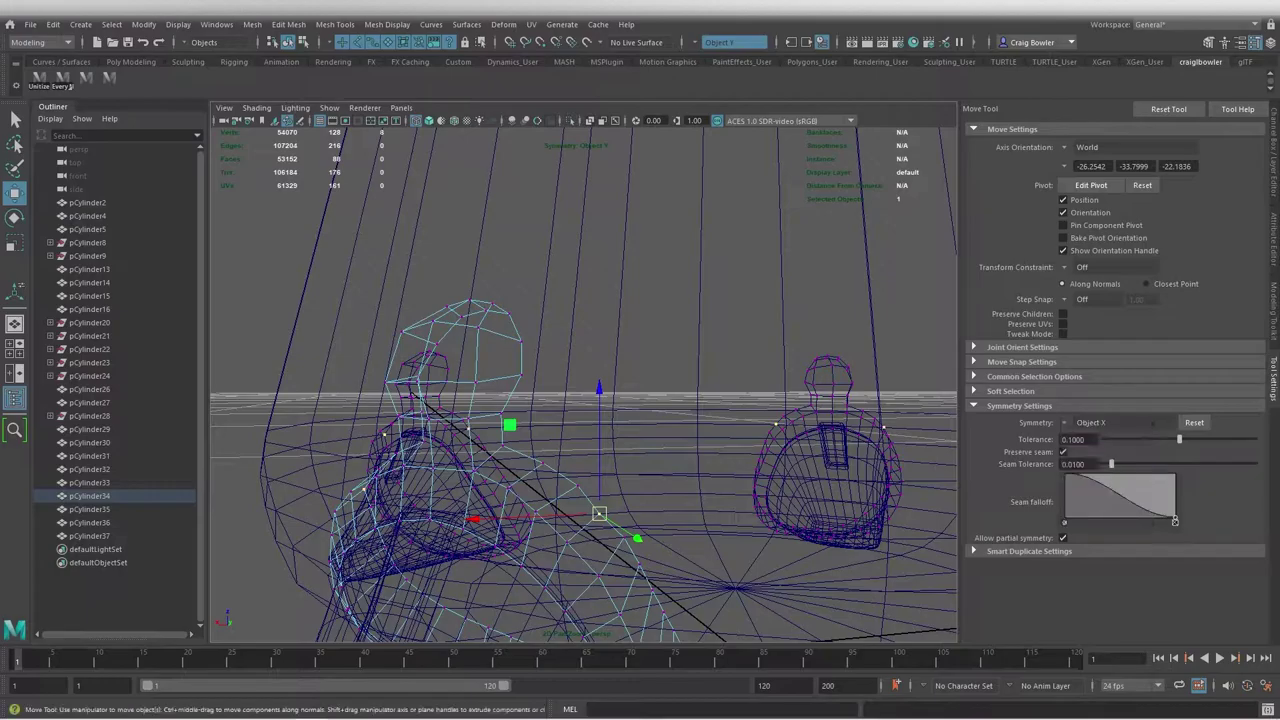
pyautogui.press('d')
pyautogui.press('5')
pyautogui.press('f')
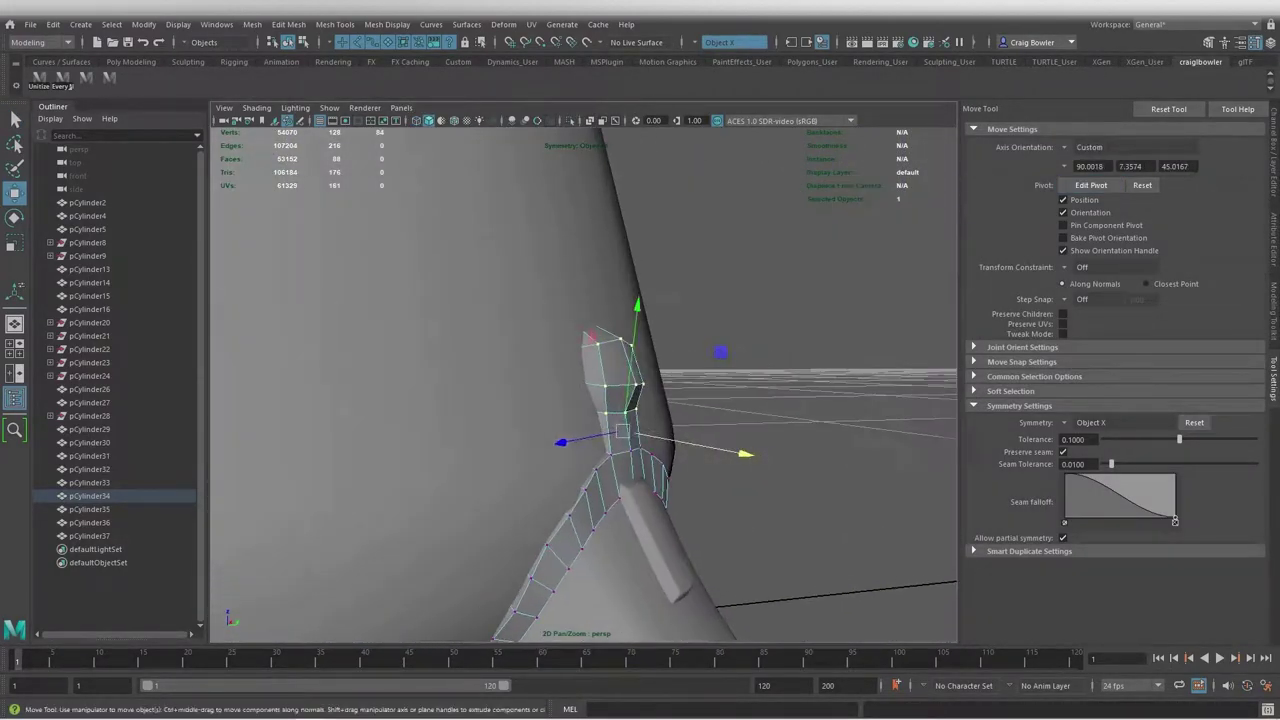
pyautogui.press('4')
pyautogui.press('5')
pyautogui.keyDown('alt'); pyautogui.moveTo(600, 400); pyautogui.dragTo(700, 400); pyautogui.keyUp('alt')
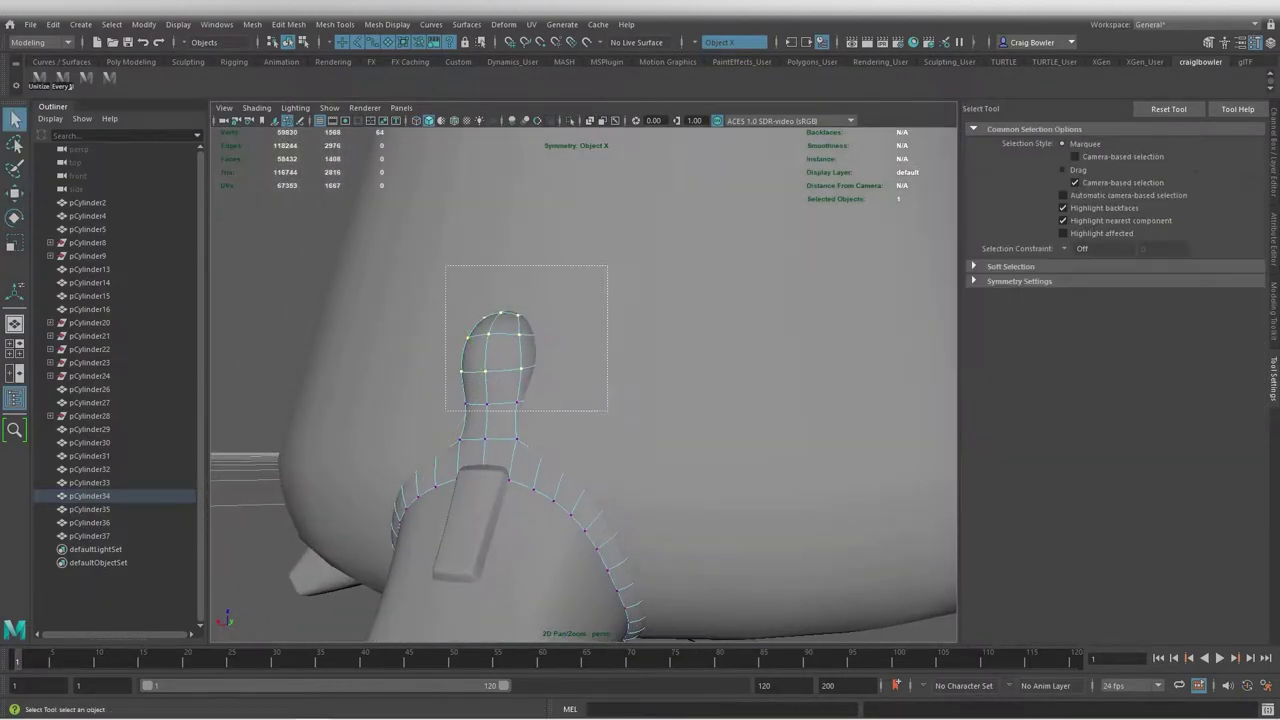
# Scale the rounded knob's vertices and switch to vertex editing with soft selection
pyautogui.press('q')
pyautogui.press('r')
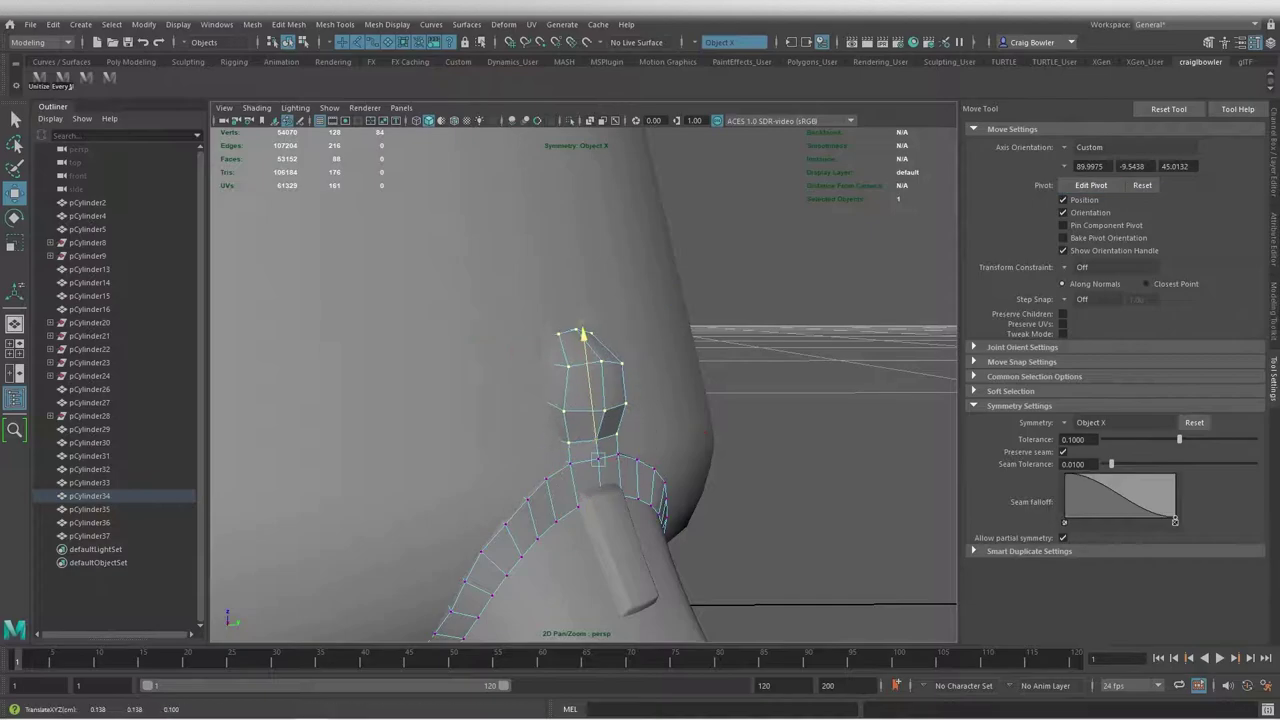
pyautogui.keyDown('alt'); pyautogui.moveTo(580, 400); pyautogui.dragTo(680, 400); pyautogui.keyUp('alt')
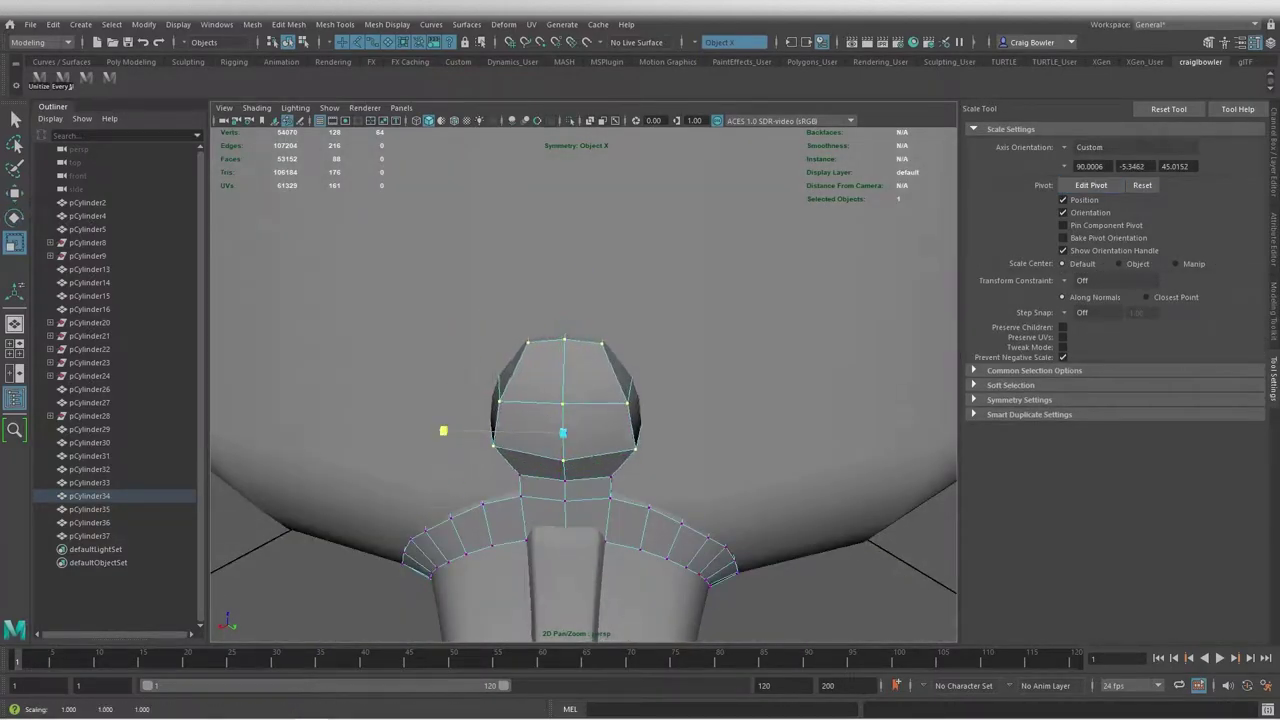
pyautogui.keyDown('alt'); pyautogui.moveTo(560, 430); pyautogui.dragTo(504, 299); pyautogui.keyUp('alt')
pyautogui.press('q')
pyautogui.rightClick(504, 299)
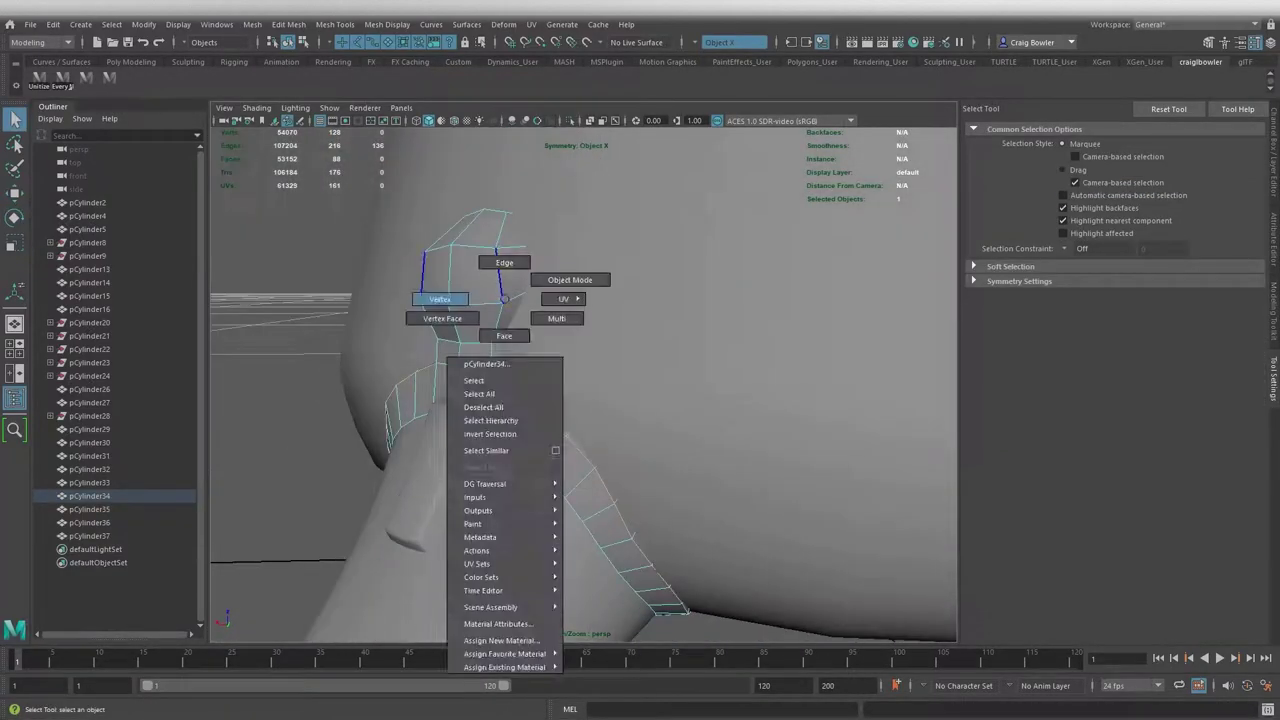
pyautogui.moveTo(504, 299); pyautogui.dragTo(440, 299, button='right')
pyautogui.press('b')
pyautogui.press('b')
pyautogui.press('b')
pyautogui.press('b')
# Multi-Cut a new edge loop on the ring and move the ring-wall vertices
pyautogui.moveTo(580, 400)
pyautogui.keyDown('alt'); pyautogui.mouseDown()
pyautogui.moveTo(640, 380)
pyautogui.moveTo(500, 300)
pyautogui.mouseUp(); pyautogui.keyUp('alt')
pyautogui.keyDown('shift'); pyautogui.moveTo(500, 300); pyautogui.dragTo(430, 235, button='right'); pyautogui.keyUp('shift')
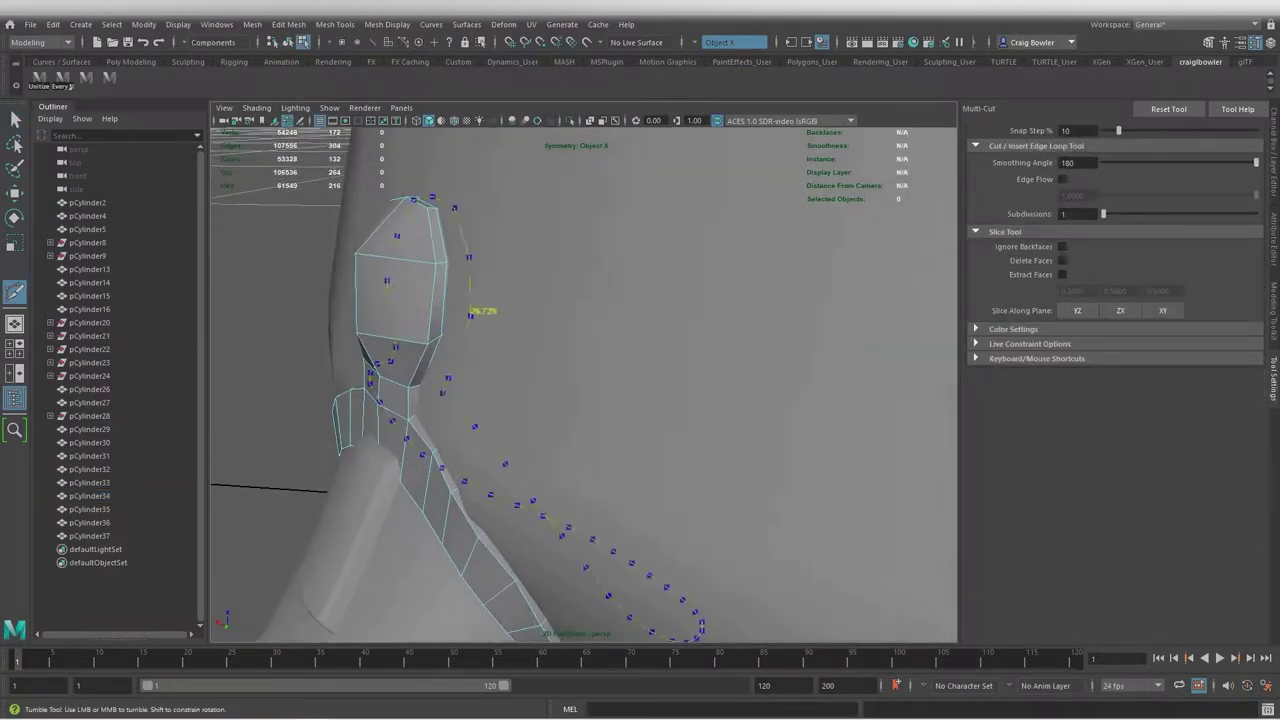
pyautogui.keyDown('ctrl'); pyautogui.click(470, 312); pyautogui.keyUp('ctrl')
pyautogui.press('q')
pyautogui.moveTo(470, 312)
pyautogui.keyDown('alt'); pyautogui.mouseDown()
pyautogui.moveTo(608, 351)
pyautogui.moveTo(600, 330)
pyautogui.moveTo(650, 320)
pyautogui.moveTo(560, 300)
pyautogui.mouseUp(); pyautogui.keyUp('alt')
pyautogui.click(538, 340)
pyautogui.press('w')
pyautogui.press('f')
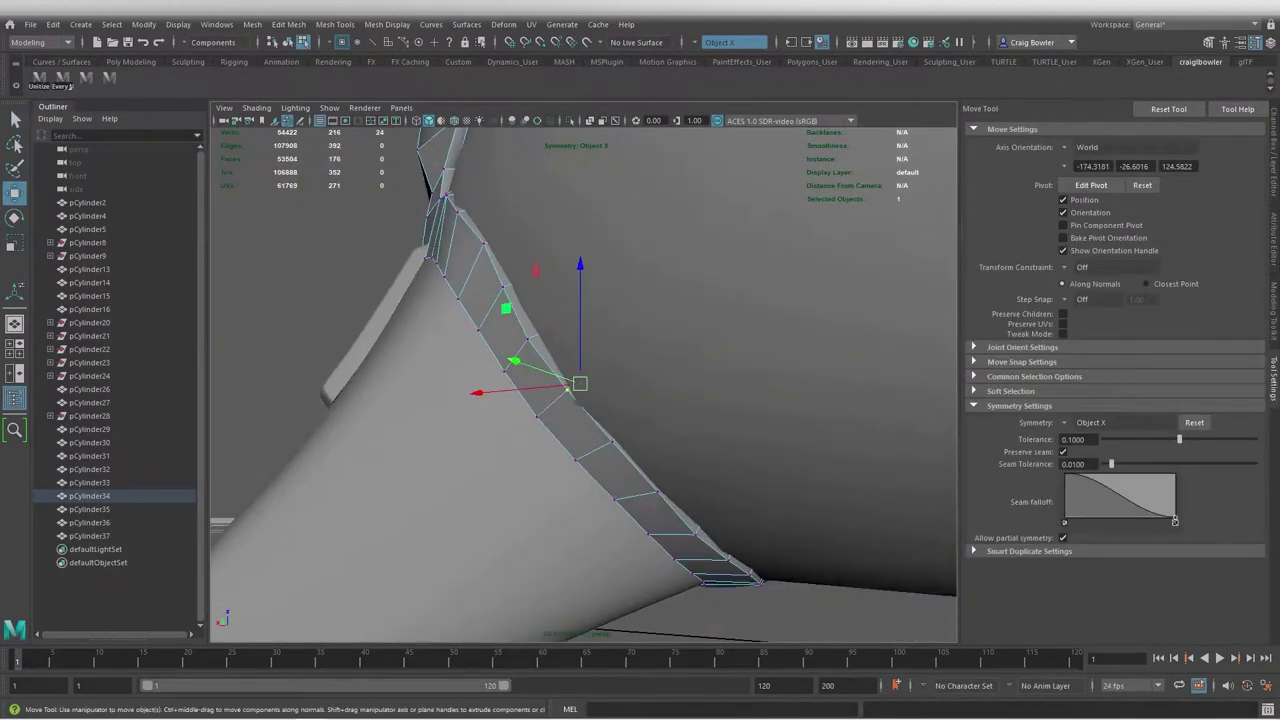
pyautogui.moveTo(580, 383)
pyautogui.keyDown('alt'); pyautogui.mouseDown()
pyautogui.moveTo(520, 400)
pyautogui.moveTo(640, 350)
pyautogui.moveTo(620, 390)
pyautogui.moveTo(580, 360)
pyautogui.moveTo(631, 338)
pyautogui.moveTo(574, 445)
pyautogui.moveTo(640, 330)
pyautogui.moveTo(600, 390)
pyautogui.moveTo(610, 400)
pyautogui.moveTo(580, 425)
pyautogui.moveTo(597, 426)
pyautogui.mouseUp(); pyautogui.keyUp('alt')
pyautogui.press('F8')
pyautogui.press('q')
# Select the loop piece's border edges and extrude them
pyautogui.rightClick(631, 338)
pyautogui.click(631, 301)
pyautogui.press('4')
pyautogui.press('w')
pyautogui.press('5')
pyautogui.press('d')
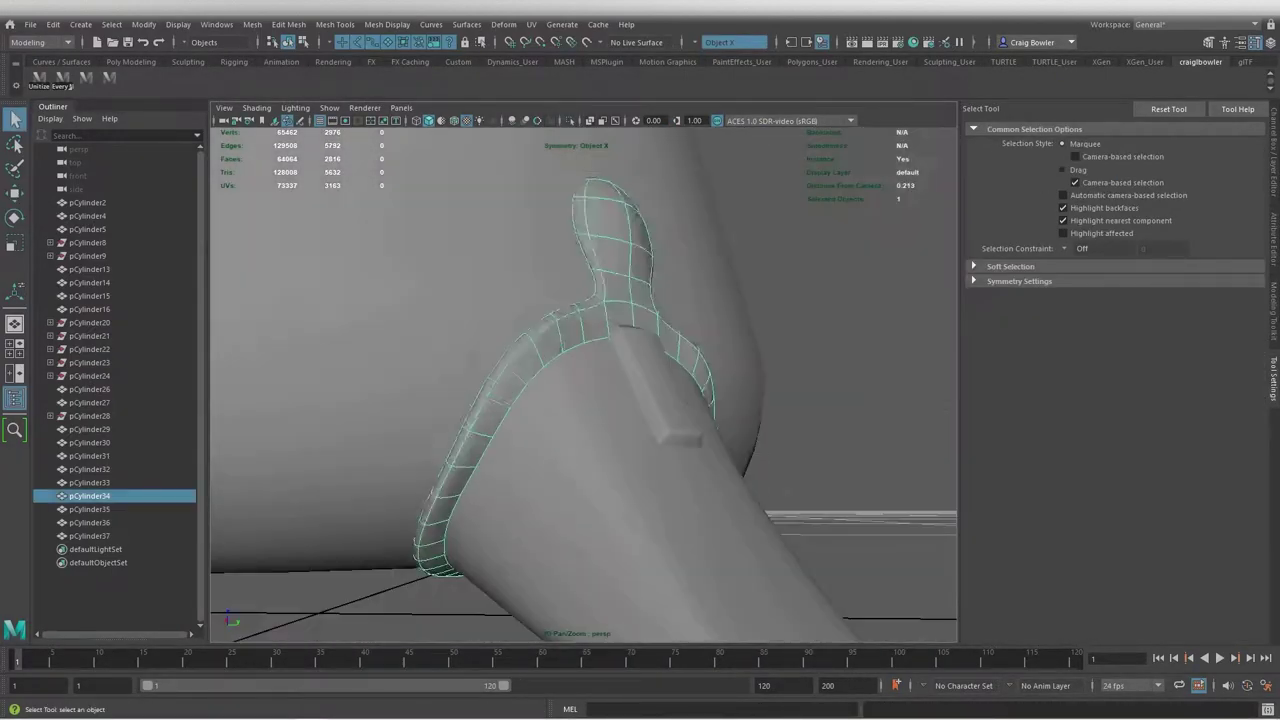
pyautogui.click(591, 351)
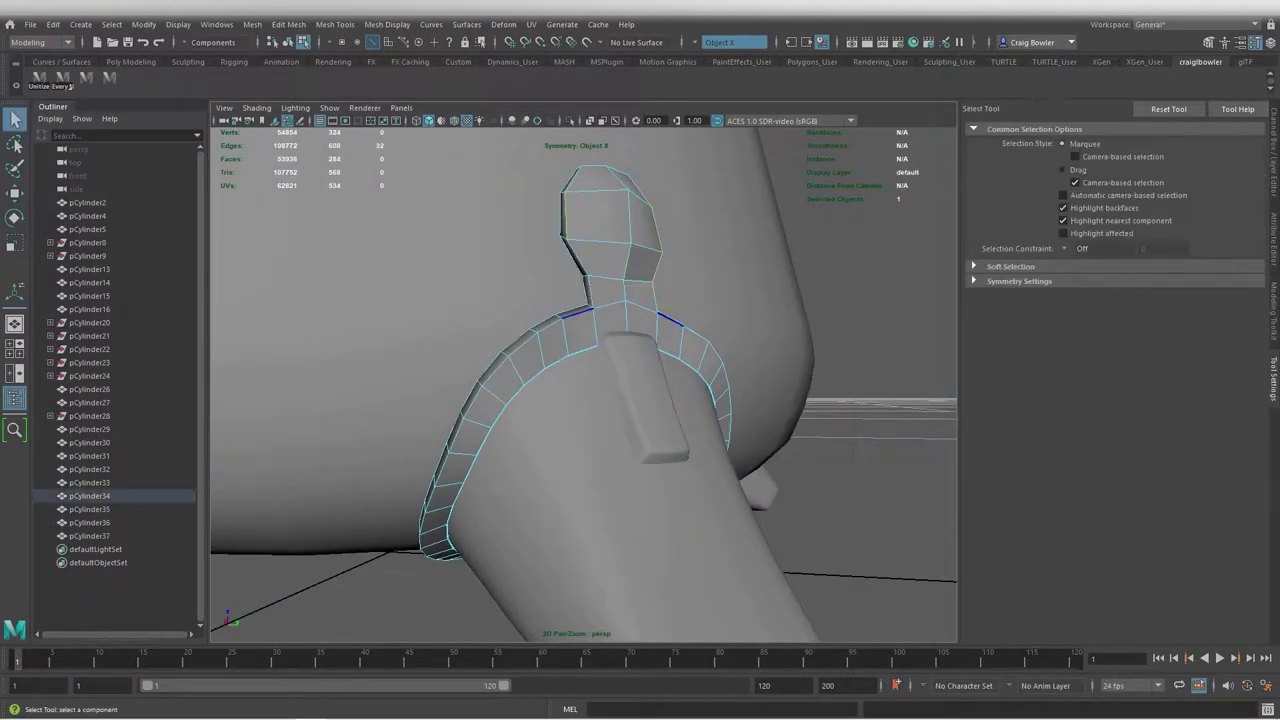
pyautogui.keyDown('alt'); pyautogui.moveTo(520, 380); pyautogui.dragTo(640, 380); pyautogui.keyUp('alt')
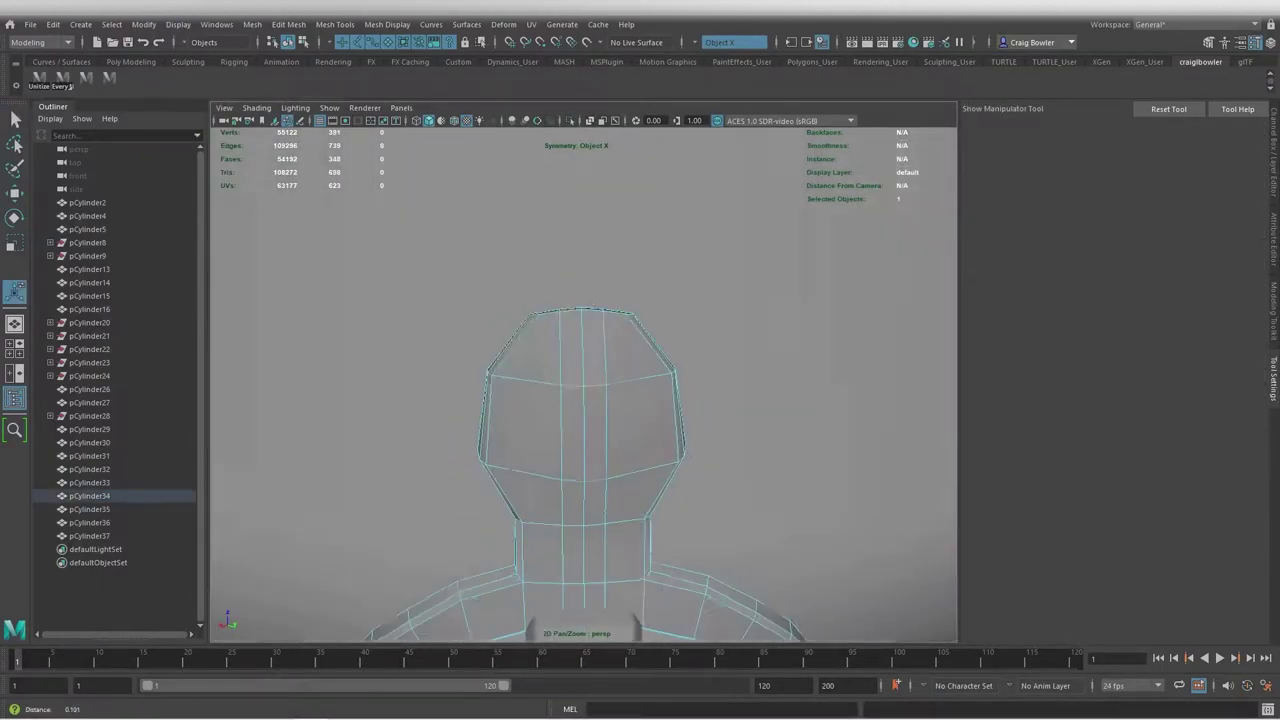
# Flatten the knob's top by moving its top vertices and cutting new edges into it
pyautogui.keyDown('shift'); pyautogui.rightClick(615, 419); pyautogui.keyUp('shift')
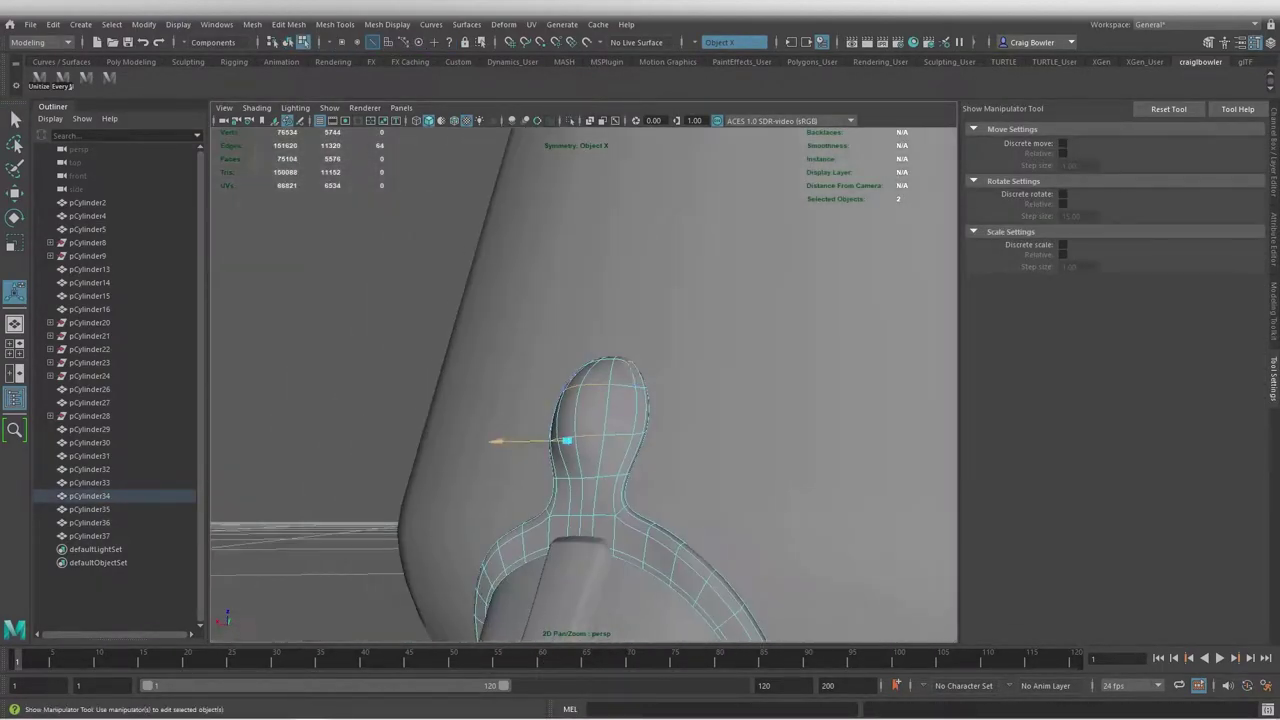
pyautogui.press('w')
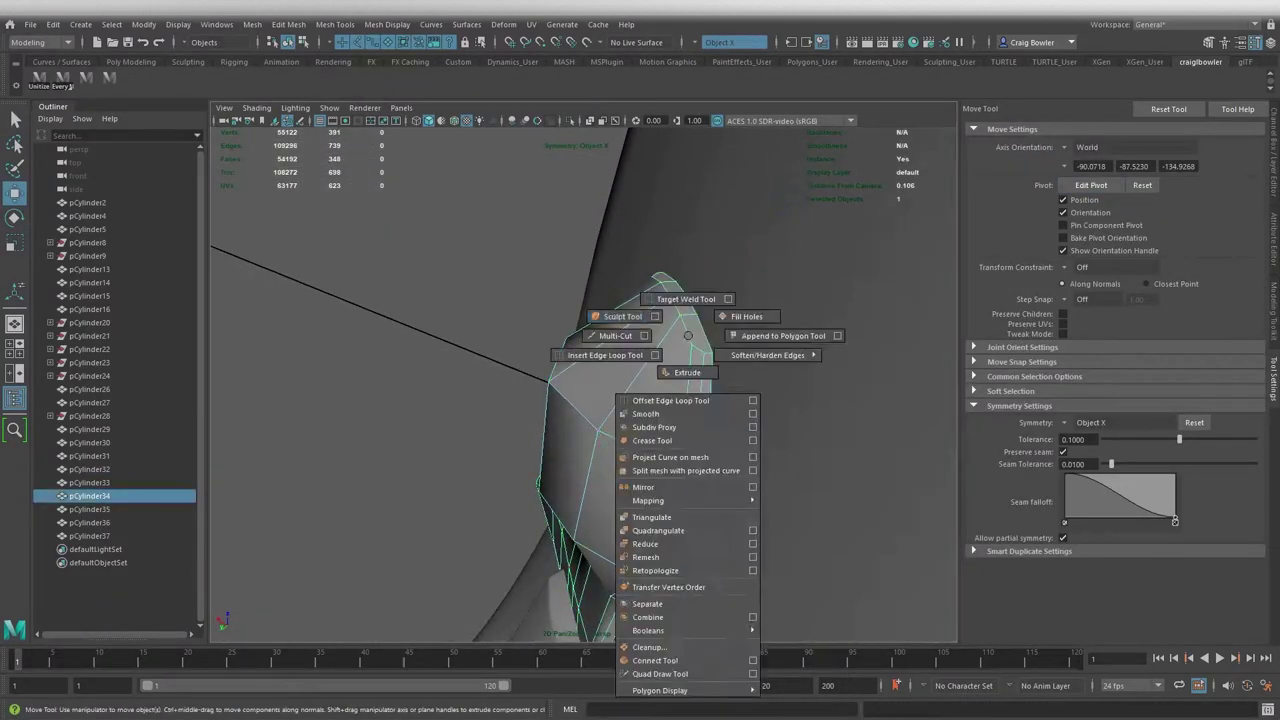
pyautogui.keyDown('shift'); pyautogui.moveTo(688, 335); pyautogui.dragTo(615, 335, button='right'); pyautogui.keyUp('shift')
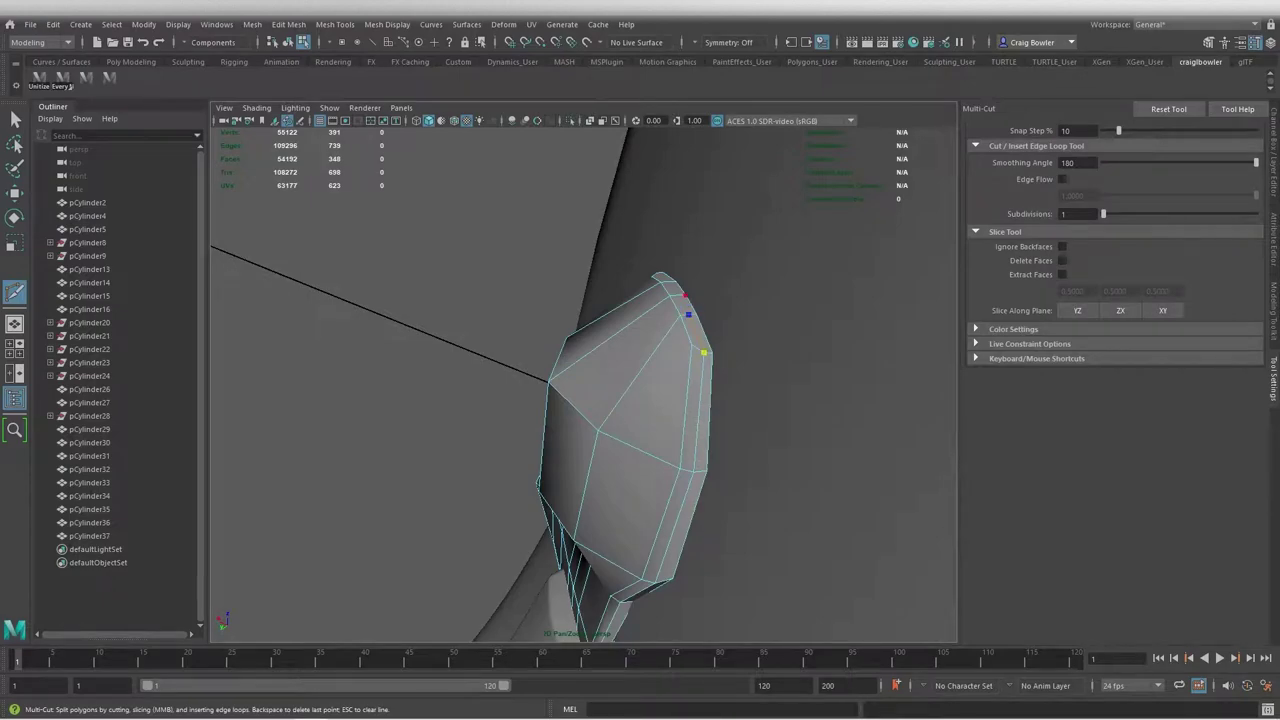
pyautogui.keyDown('alt'); pyautogui.moveTo(690, 350); pyautogui.dragTo(617, 381); pyautogui.keyUp('alt')
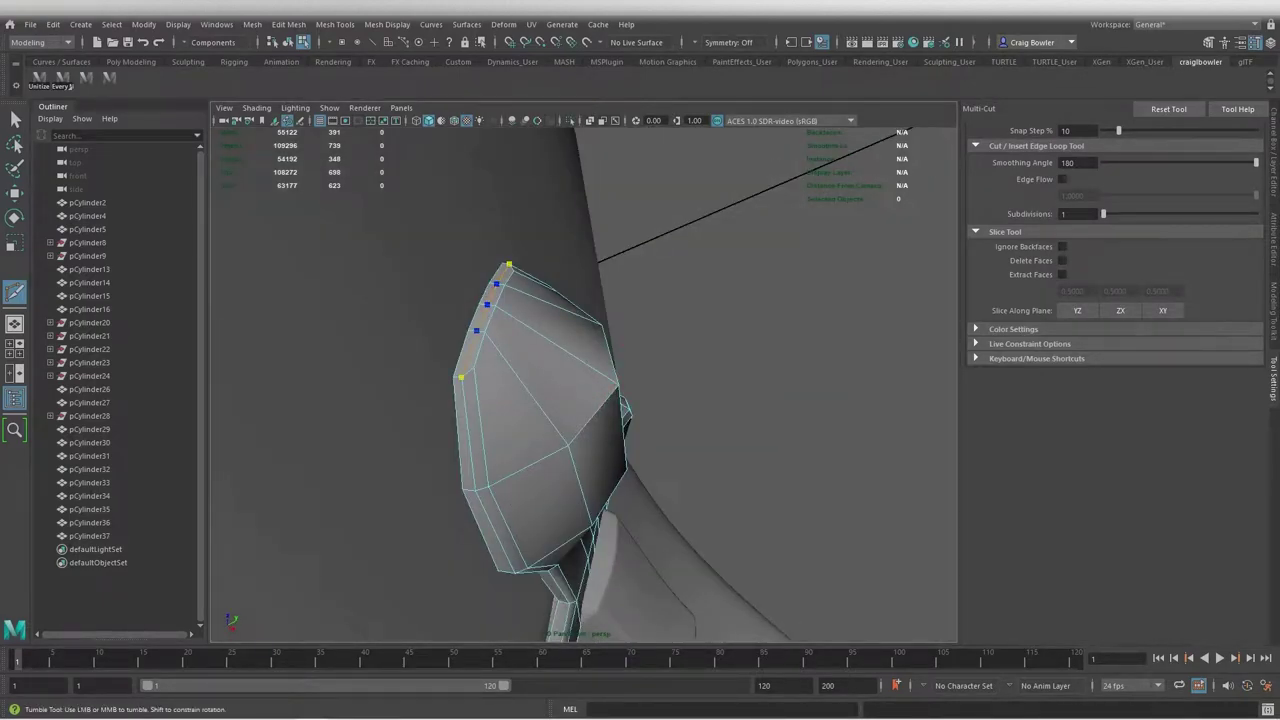
pyautogui.press('q')
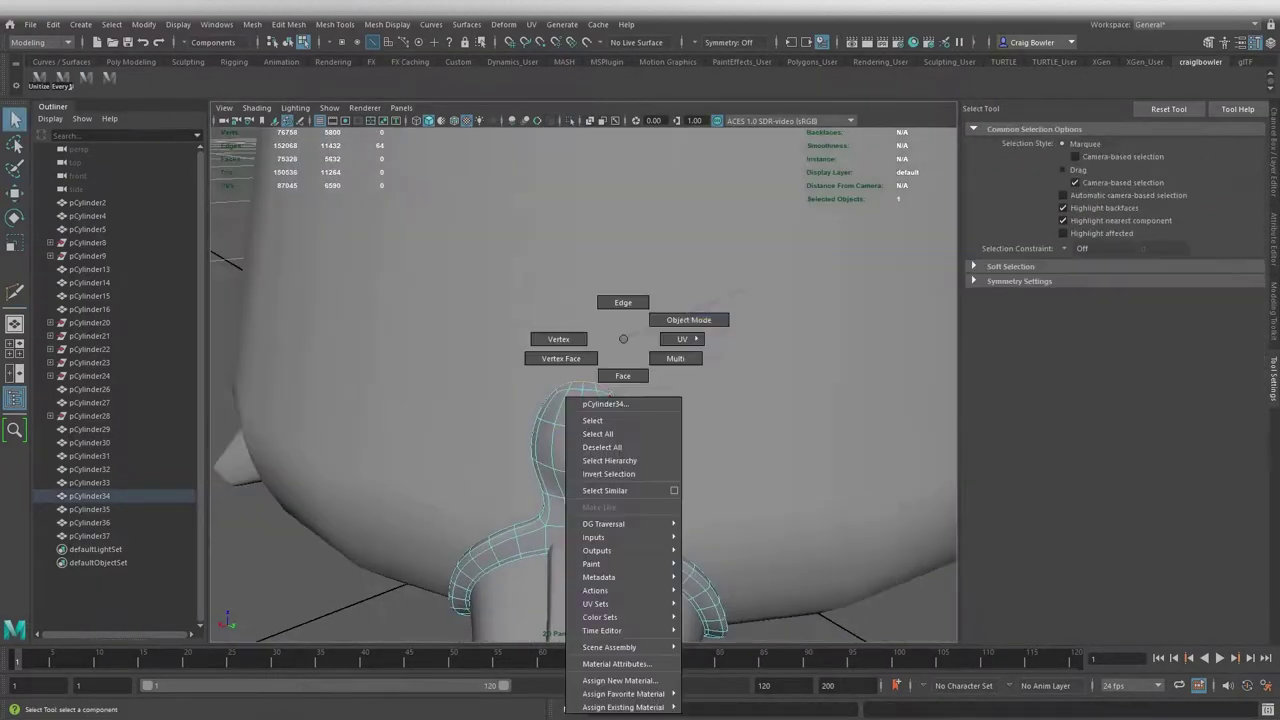
# Return the loop piece to Object Mode and set Symmetry to Object X
pyautogui.moveTo(623, 329); pyautogui.dragTo(686, 317, button='right')
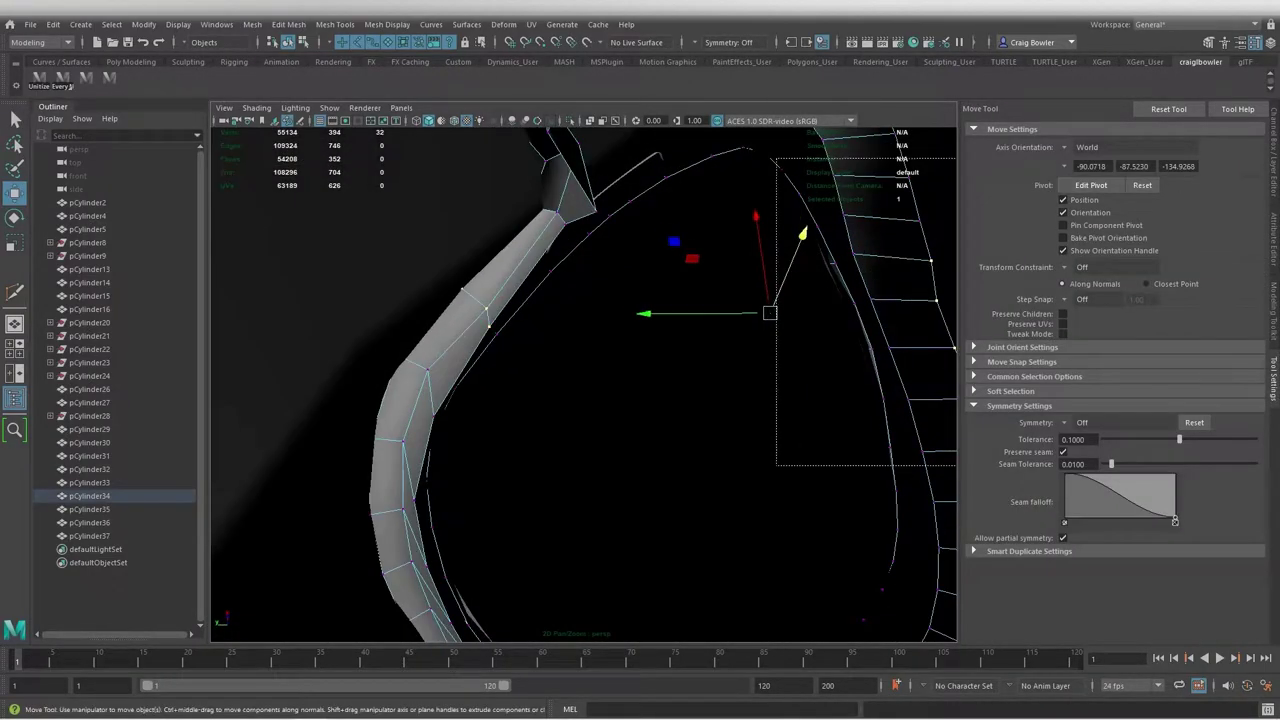
pyautogui.click(1096, 440)
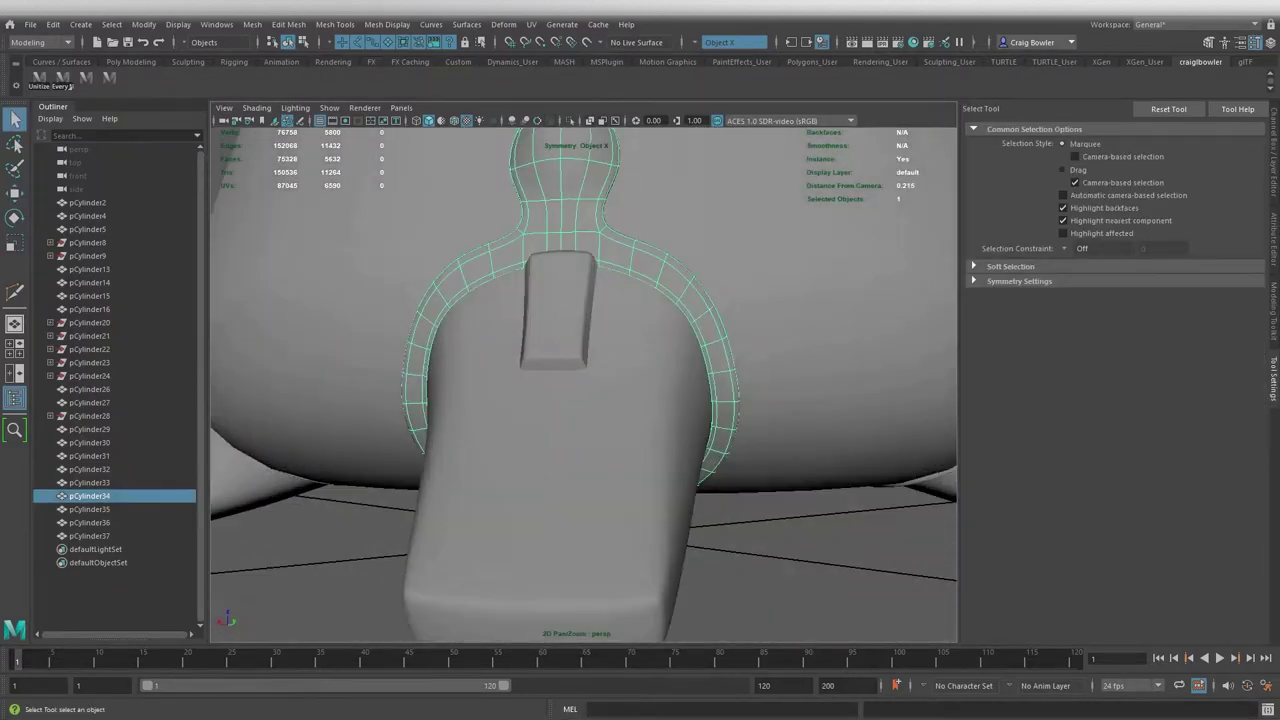
pyautogui.moveTo(567, 281); pyautogui.dragTo(668, 298)
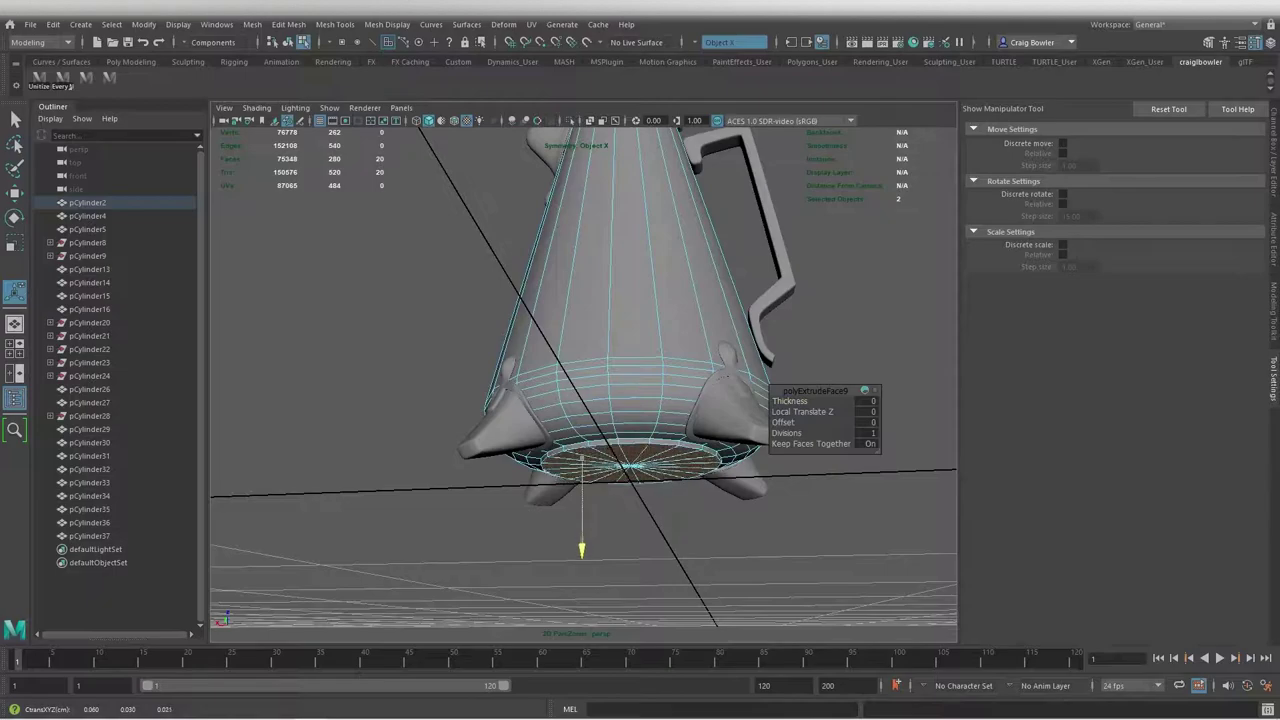
# Bevel the bottom cap's border edges of the flask body at a 0.025 fraction
pyautogui.keyDown('alt'); pyautogui.moveTo(620, 450); pyautogui.dragTo(620, 380); pyautogui.keyUp('alt')
pyautogui.keyDown('shift'); pyautogui.moveTo(686, 337); pyautogui.dragTo(660, 420, button='right'); pyautogui.keyUp('shift')
pyautogui.hotkey('ctrl', 'b')
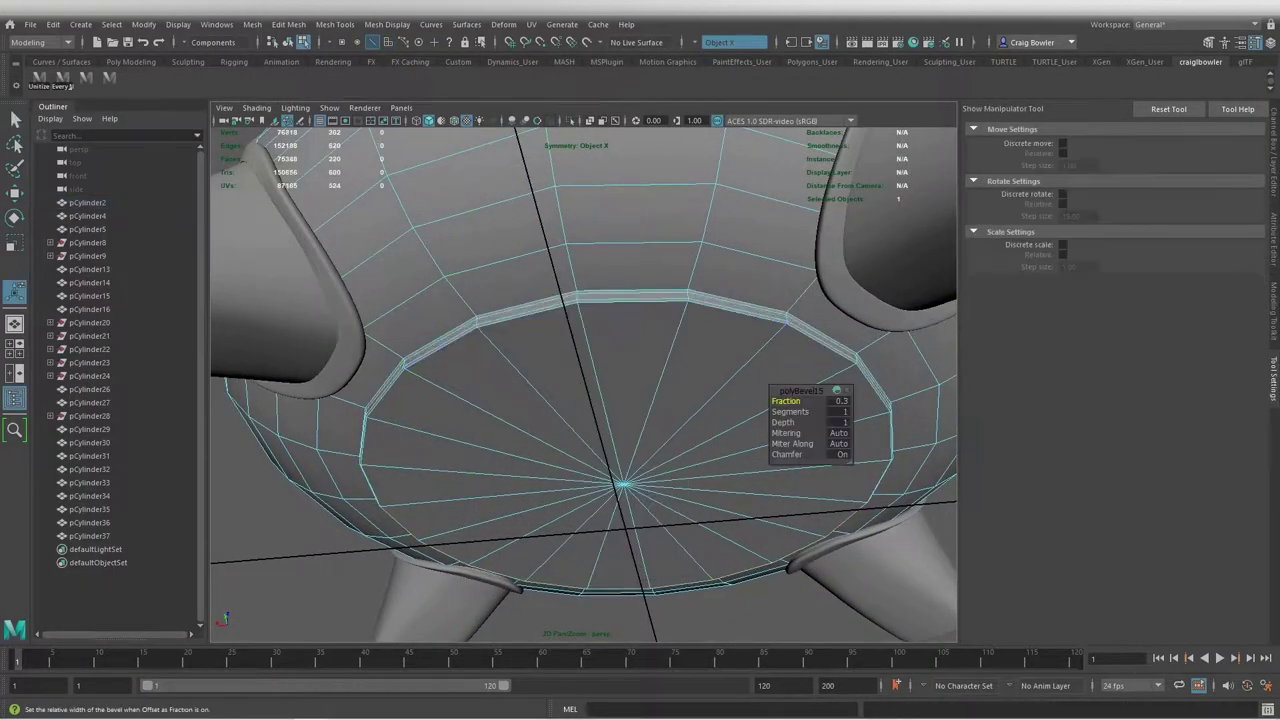
# Extrude the cap faces, scale them slightly inward, and bevel the new border at 0.5
pyautogui.keyDown('shift'); pyautogui.moveTo(622, 484); pyautogui.dragTo(692, 487, button='right'); pyautogui.keyUp('shift')
pyautogui.press('r')
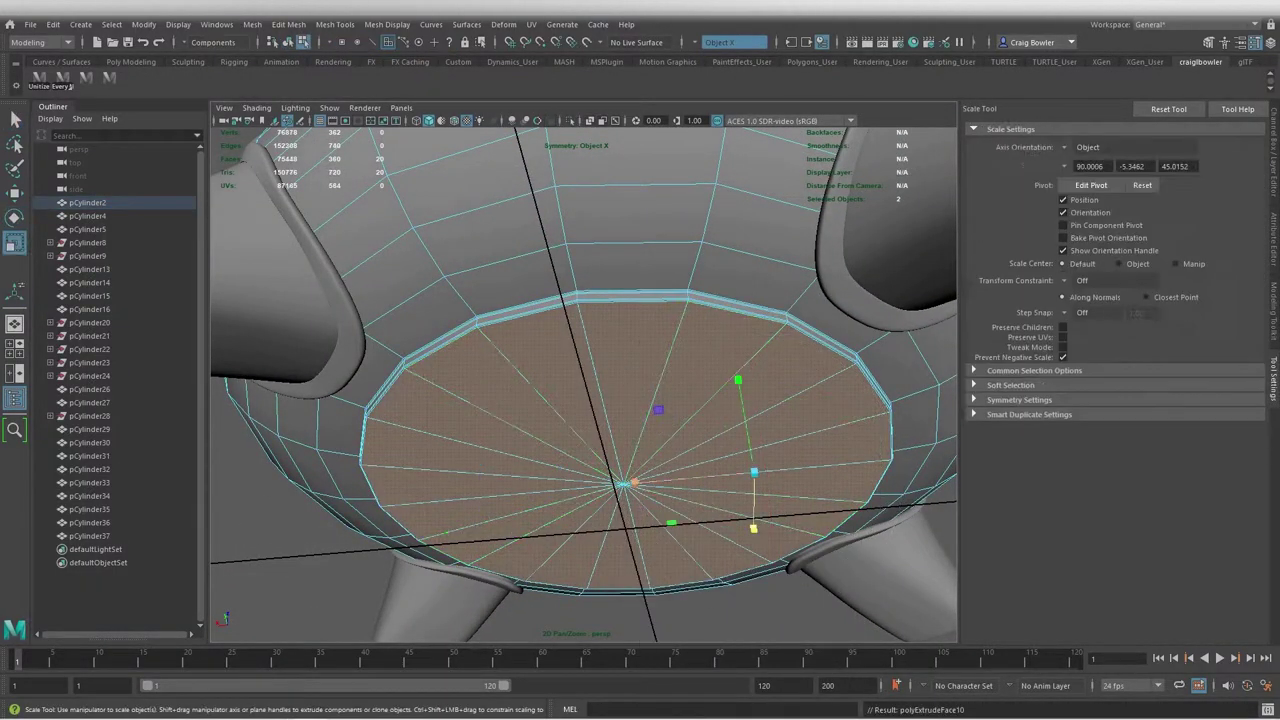
pyautogui.keyDown('alt'); pyautogui.moveTo(620, 450); pyautogui.dragTo(600, 400); pyautogui.keyUp('alt')
pyautogui.keyDown('alt'); pyautogui.moveTo(620, 450); pyautogui.dragTo(620, 400); pyautogui.keyUp('alt')
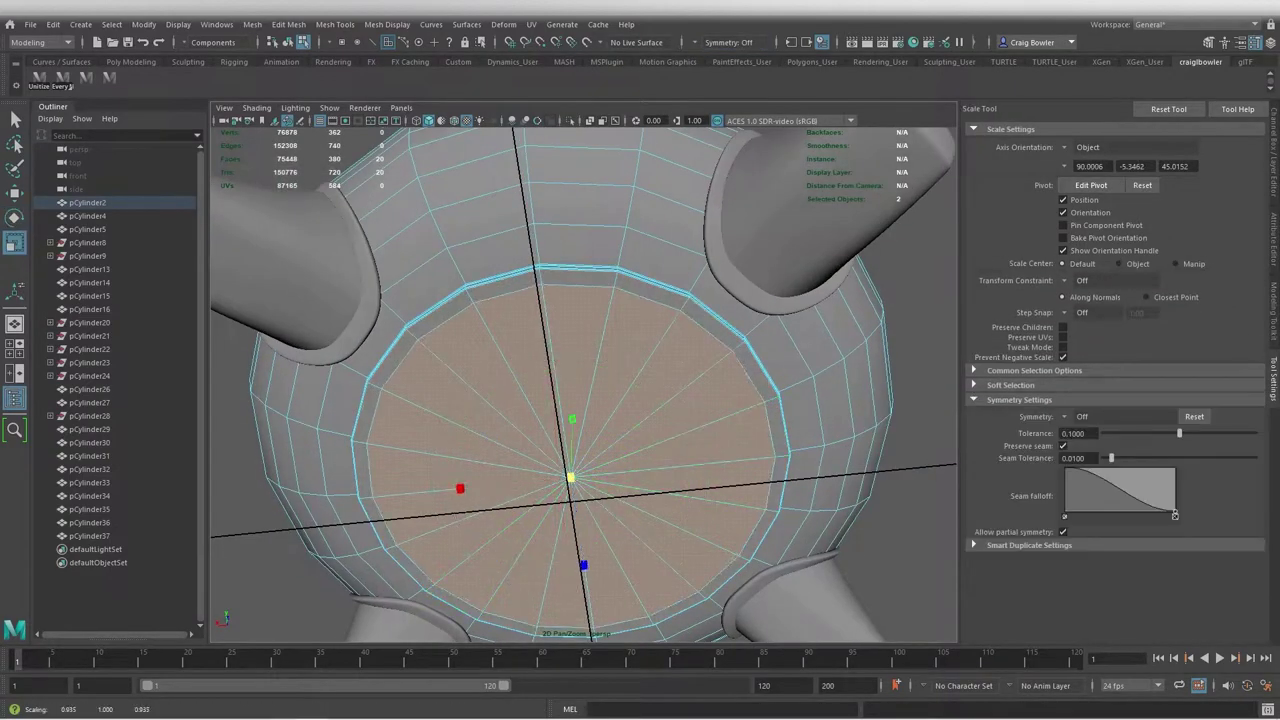
pyautogui.keyDown('shift'); pyautogui.moveTo(680, 330); pyautogui.dragTo(710, 335, button='right'); pyautogui.keyUp('shift')
pyautogui.hotkey('ctrl', 'b')
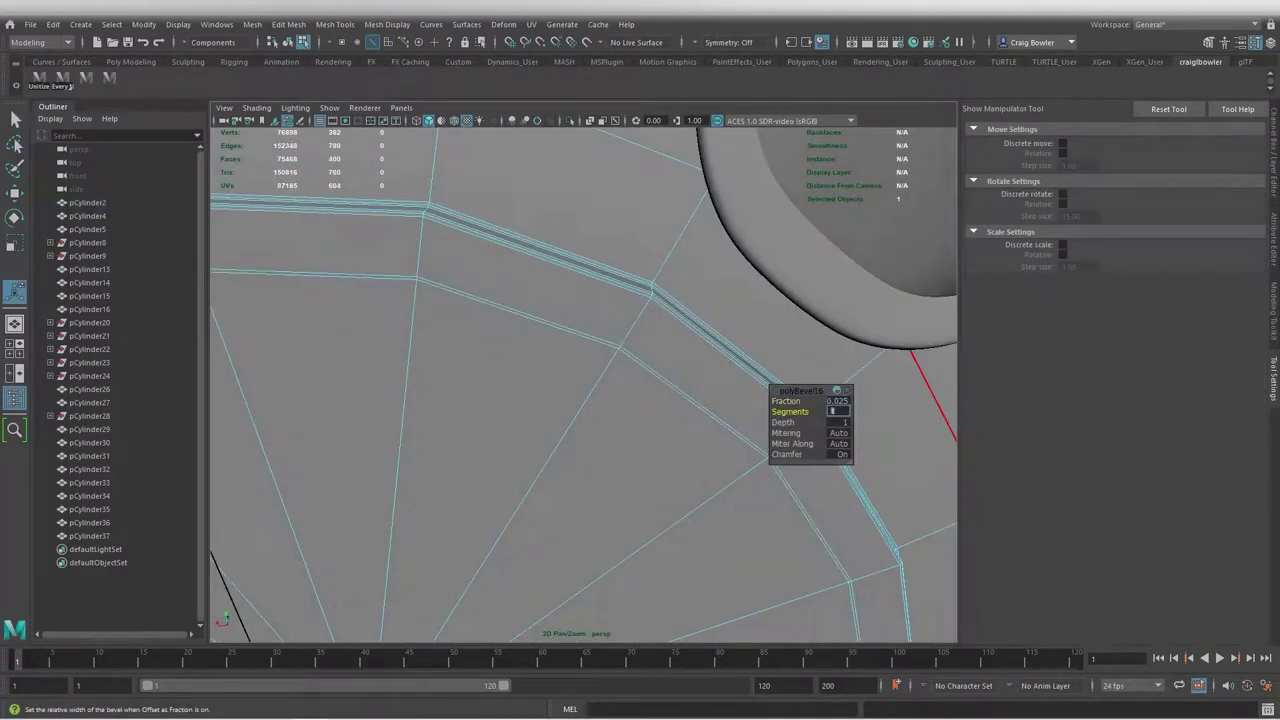
# Adjust the cap's centre vertex, then return to Object mode with the flask body selected
pyautogui.keyDown('alt'); pyautogui.moveTo(620, 450); pyautogui.dragTo(620, 400); pyautogui.keyUp('alt')
pyautogui.press('w')
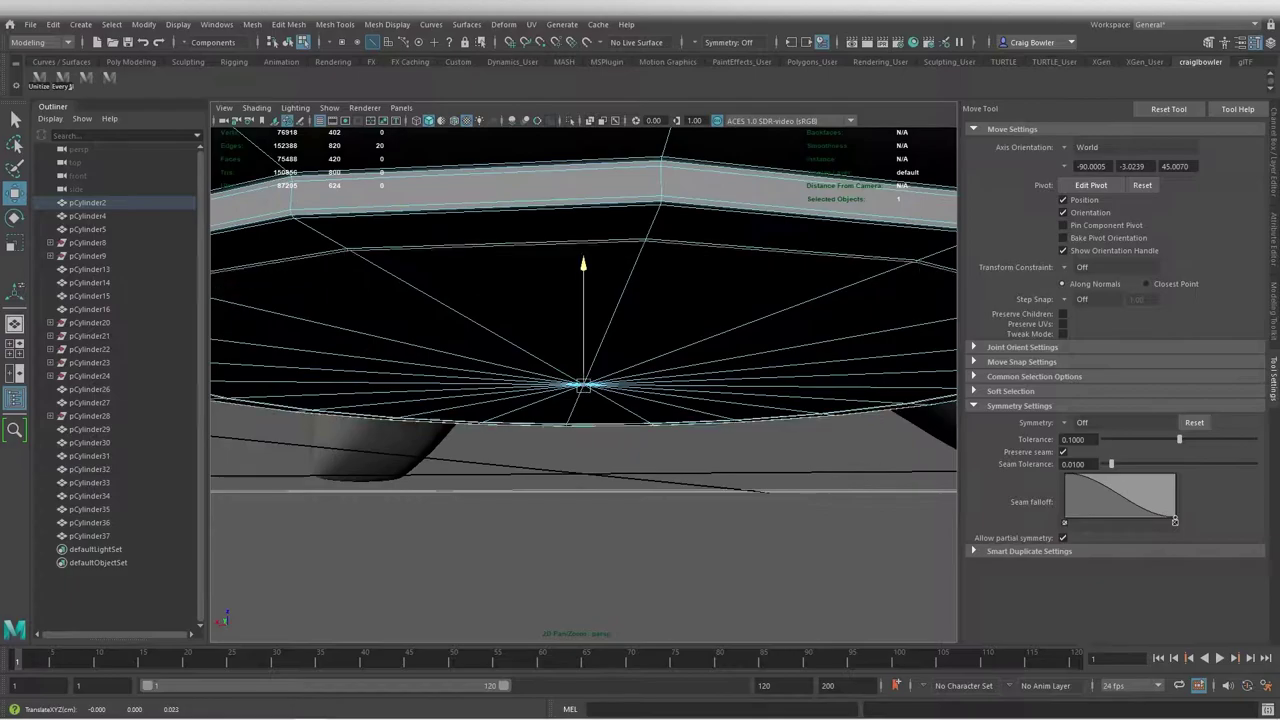
pyautogui.keyDown('alt'); pyautogui.moveTo(620, 450); pyautogui.dragTo(620, 400); pyautogui.keyUp('alt')
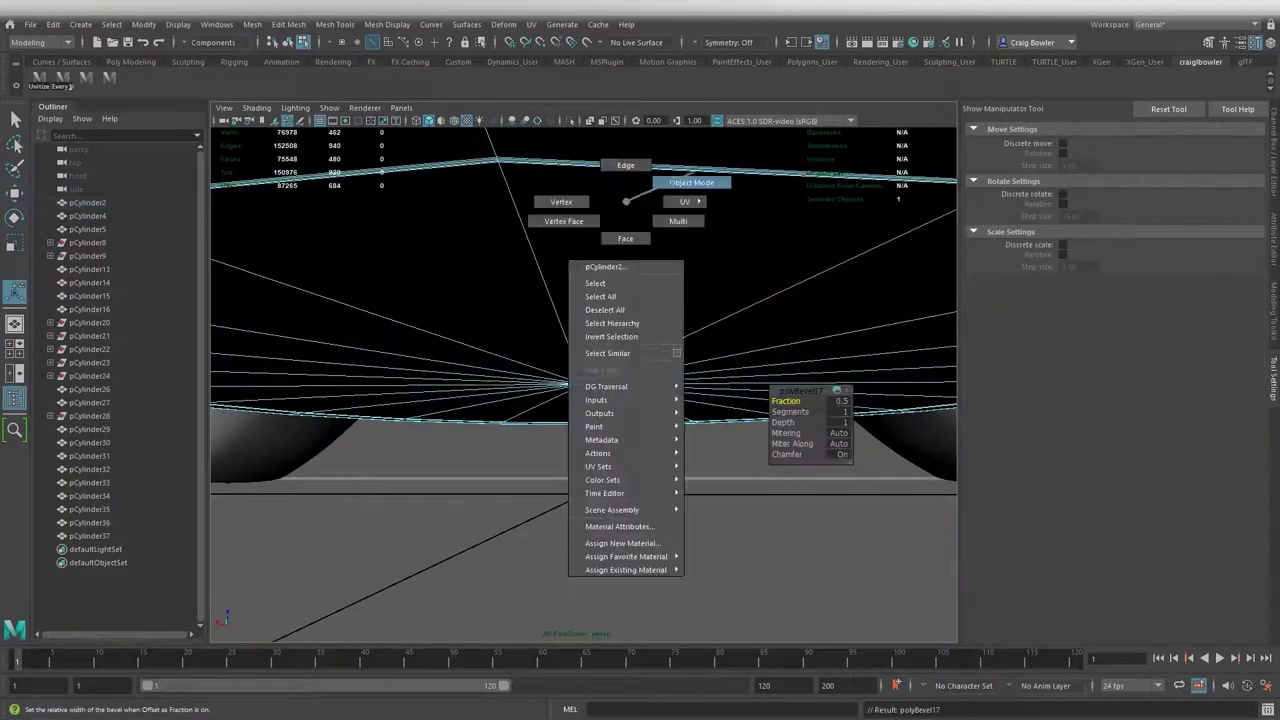
pyautogui.moveTo(657, 229); pyautogui.dragTo(626, 163, button='right')
pyautogui.keyDown('alt'); pyautogui.moveTo(620, 450); pyautogui.dragTo(640, 400); pyautogui.keyUp('alt')
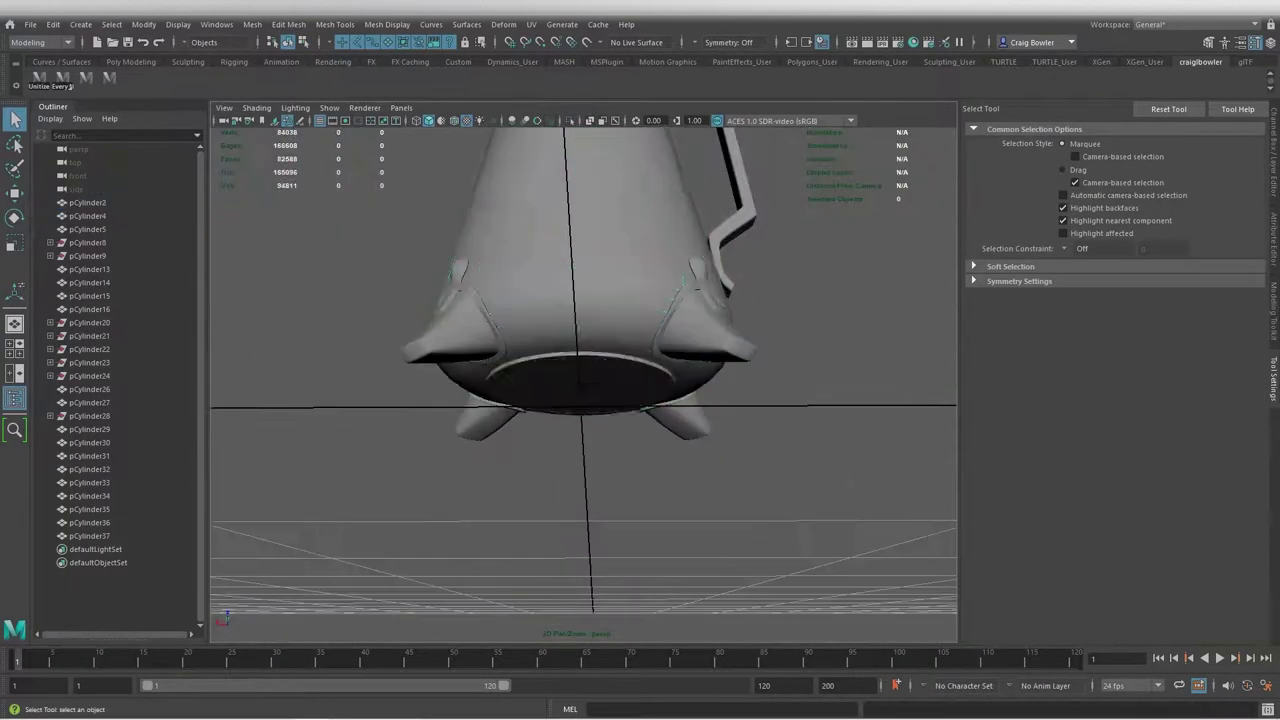
pyautogui.keyDown('alt'); pyautogui.moveTo(620, 450); pyautogui.dragTo(620, 380); pyautogui.keyUp('alt')
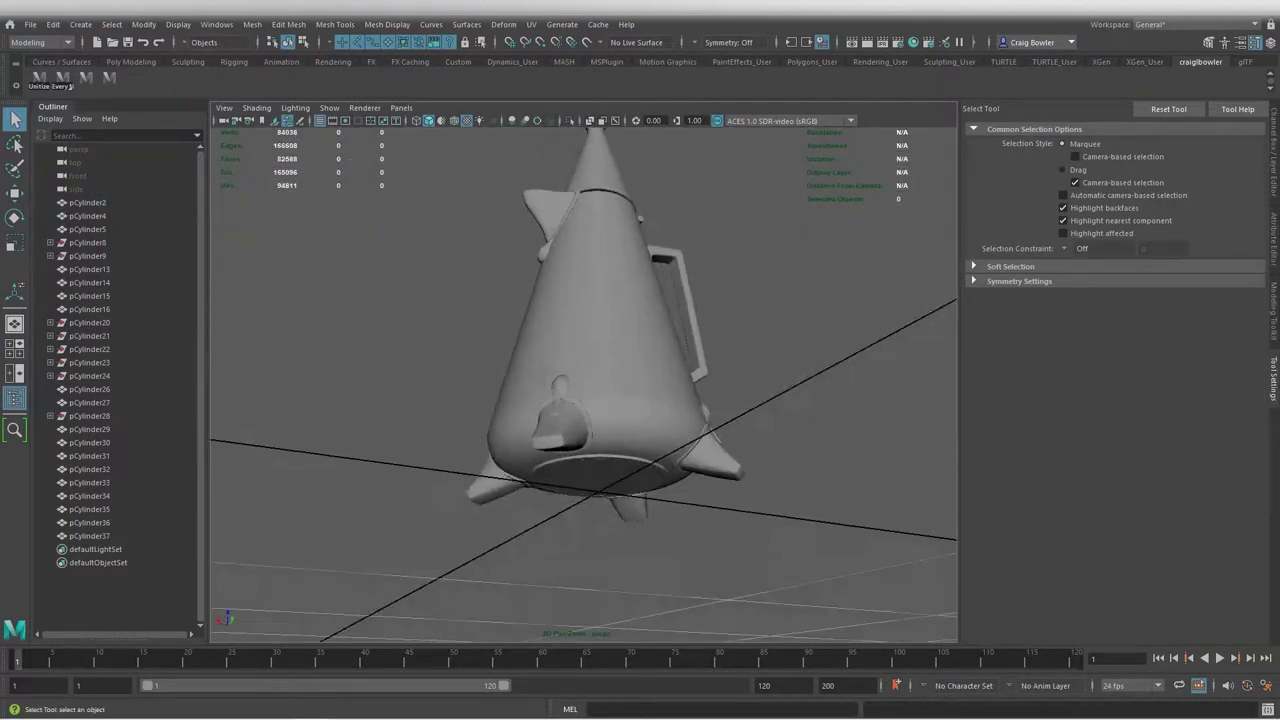
pyautogui.click(590, 420)
pyautogui.scroll(2, 590, 420)
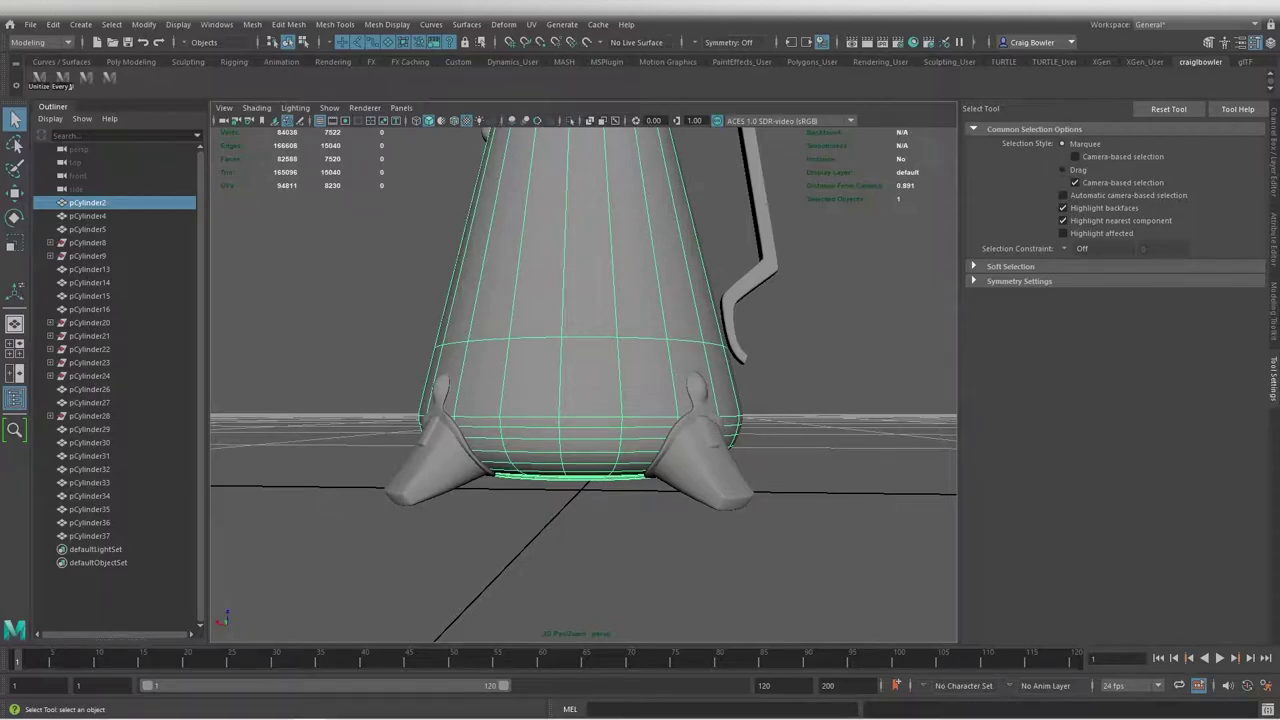
pyautogui.keyDown('alt'); pyautogui.moveTo(620, 450); pyautogui.dragTo(660, 420); pyautogui.keyUp('alt')
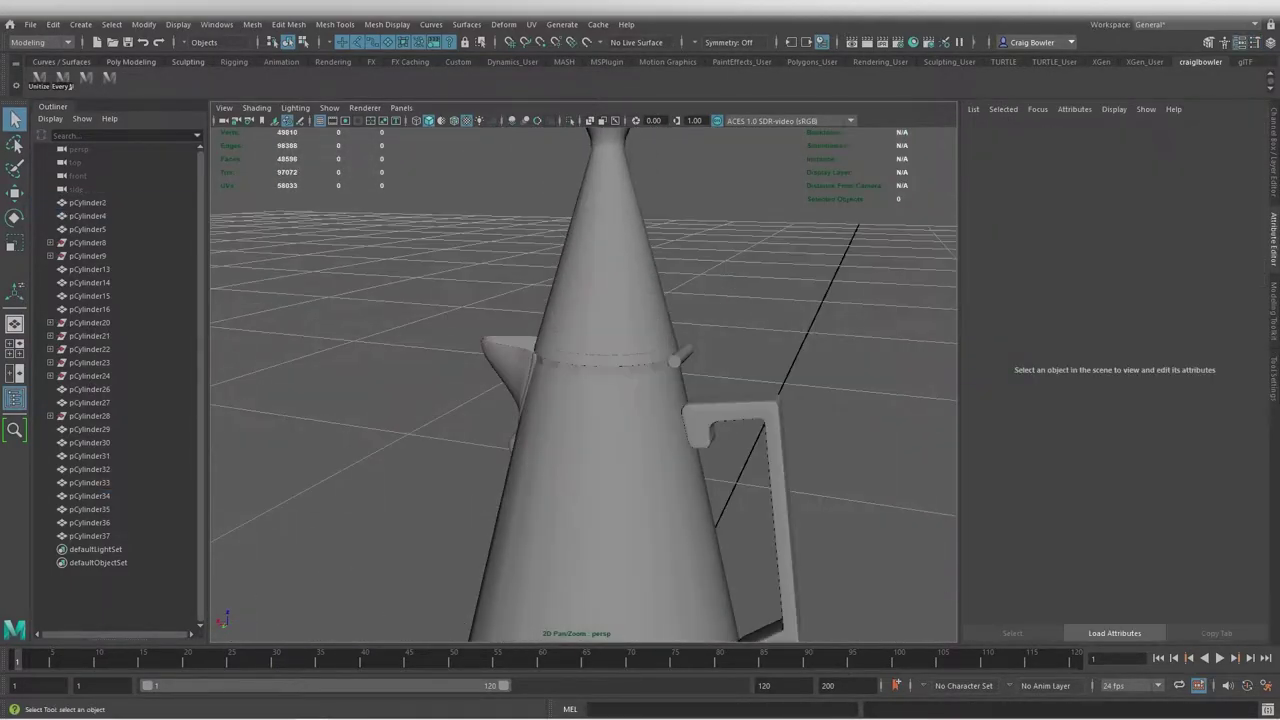
# Duplicate the flask body pCylinder2 and isolate the copy
pyautogui.hotkey('ctrl', 'a')
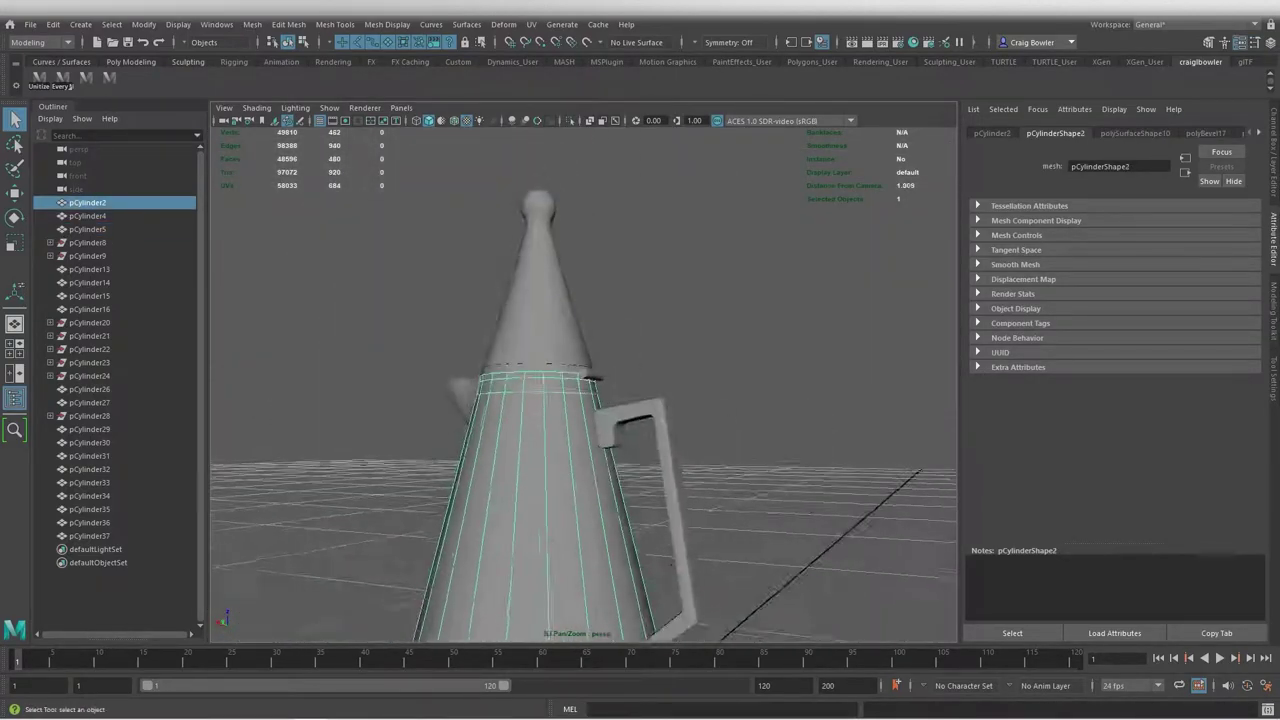
pyautogui.hotkey('ctrl', 'd')
pyautogui.hotkey('alt', 'h')
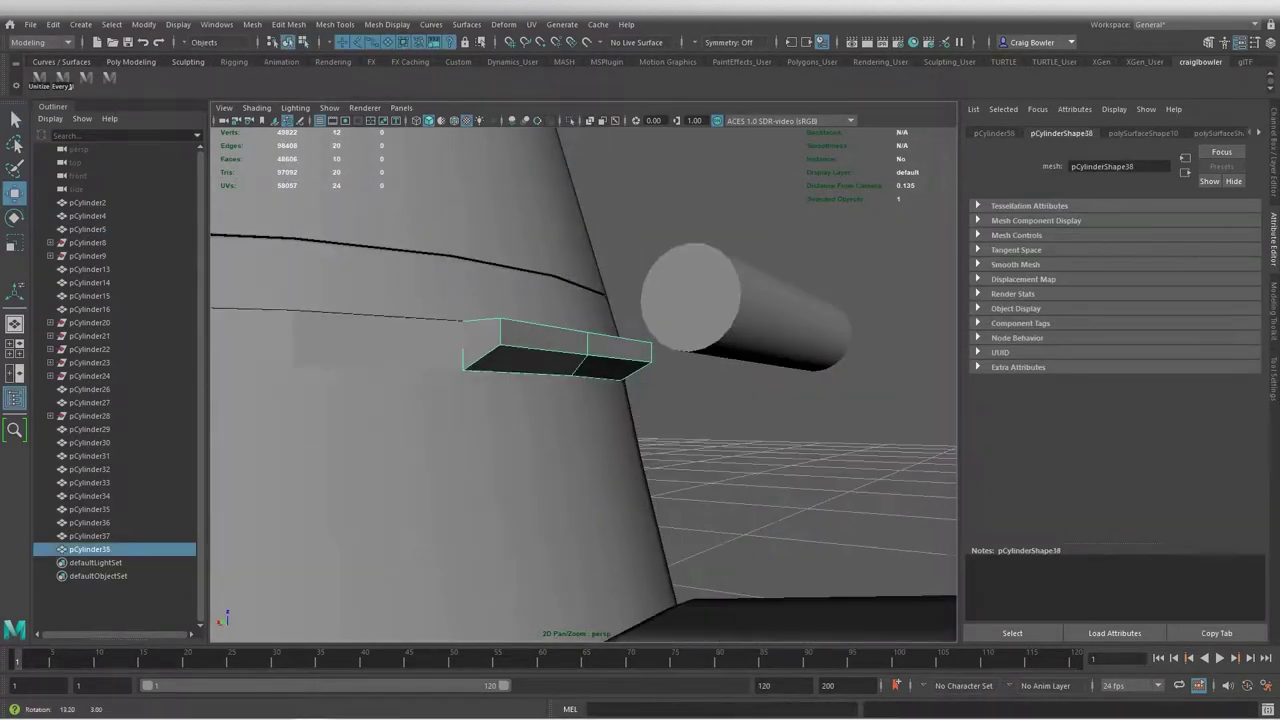
# Cut the copy with Multi-Cut and extrude its faces outward into a bracket
pyautogui.hotkey('ctrl', 'shift', 'x')
pyautogui.click(700, 310)
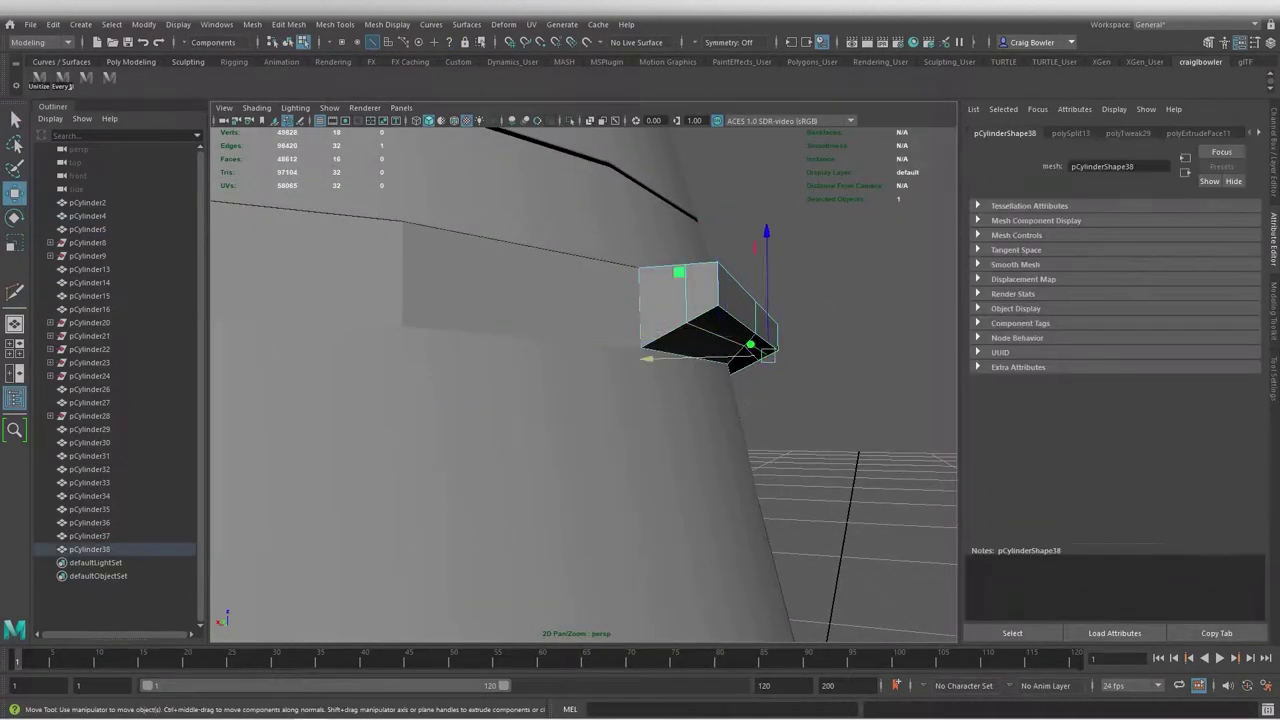
pyautogui.press('r')
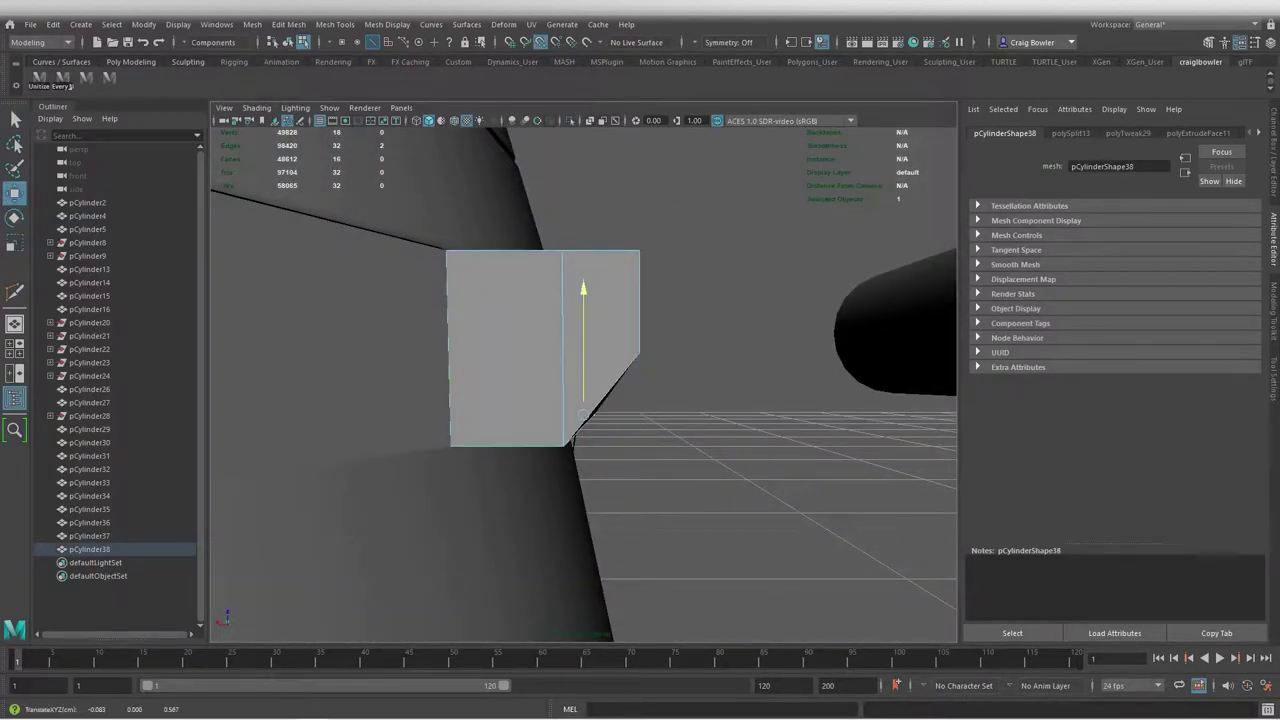
pyautogui.scroll(-2, 584, 385)
pyautogui.hotkey('ctrl', 'e')
pyautogui.moveTo(584, 385)
pyautogui.keyDown('alt'); pyautogui.mouseDown()
pyautogui.moveTo(650, 400)
pyautogui.moveTo(700, 390)
pyautogui.mouseUp(); pyautogui.keyUp('alt')
# Bevel several sets of the bracket's edges to round it off
pyautogui.hotkey('ctrl', 'b')
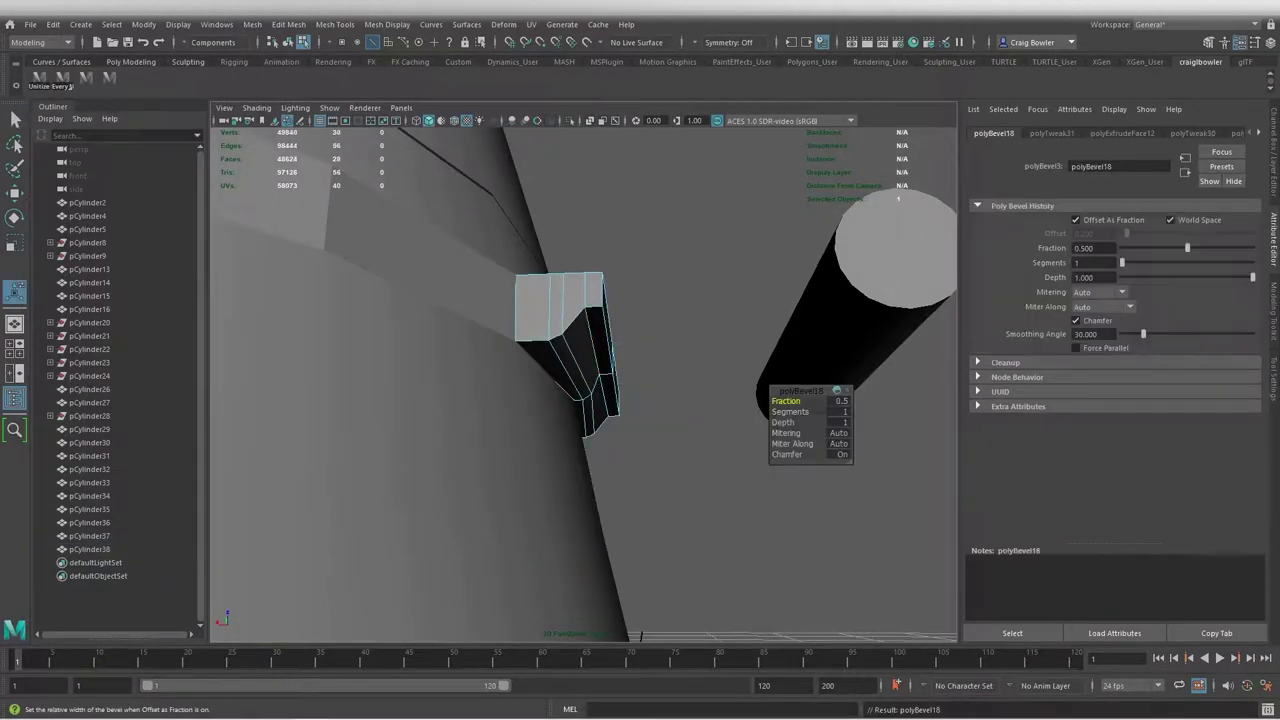
pyautogui.hotkey('ctrl', 'b')
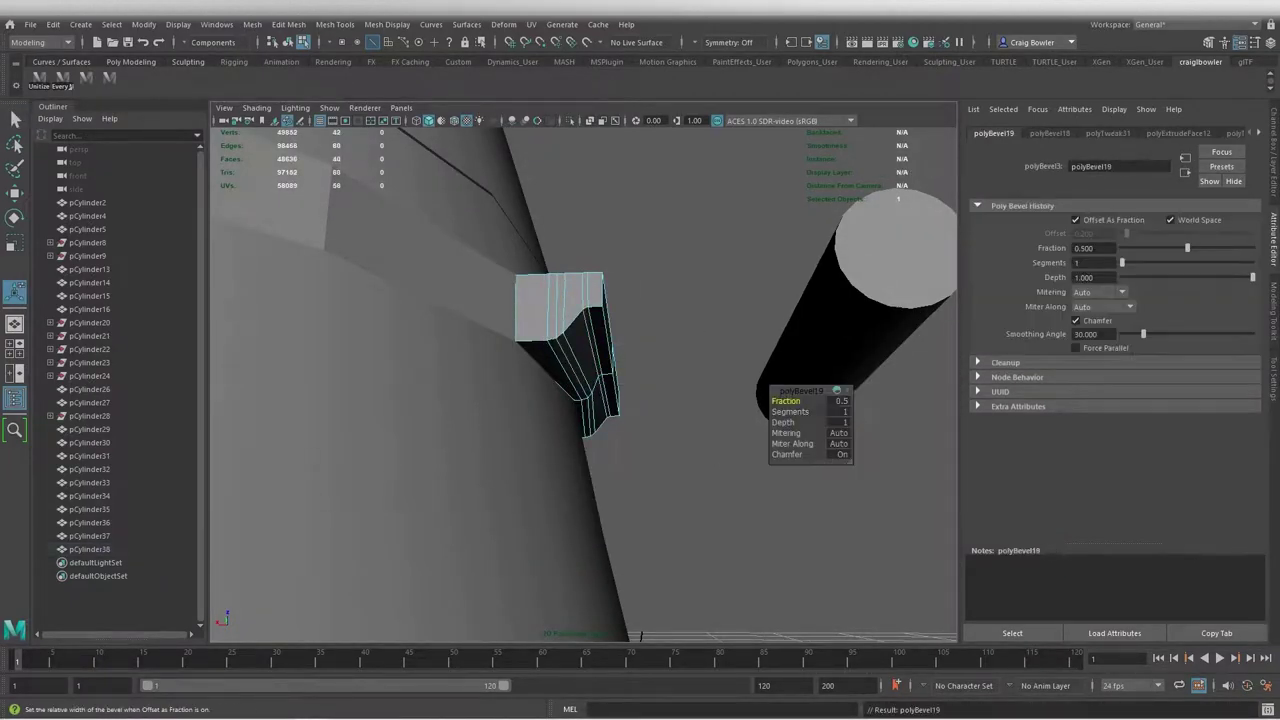
pyautogui.keyDown('alt'); pyautogui.moveTo(600, 400); pyautogui.dragTo(660, 380); pyautogui.keyUp('alt')
pyautogui.click(571, 371)
pyautogui.keyDown('alt'); pyautogui.moveTo(571, 371); pyautogui.dragTo(640, 340); pyautogui.keyUp('alt')
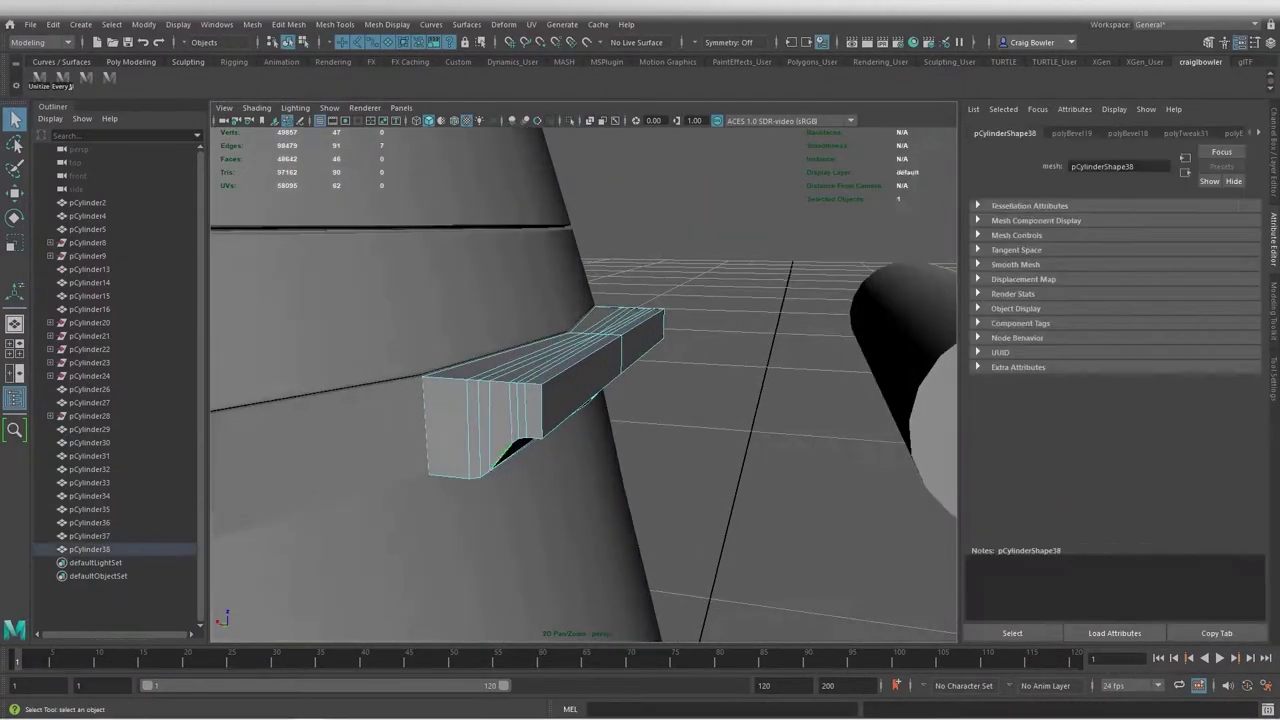
pyautogui.hotkey('ctrl', 'b')
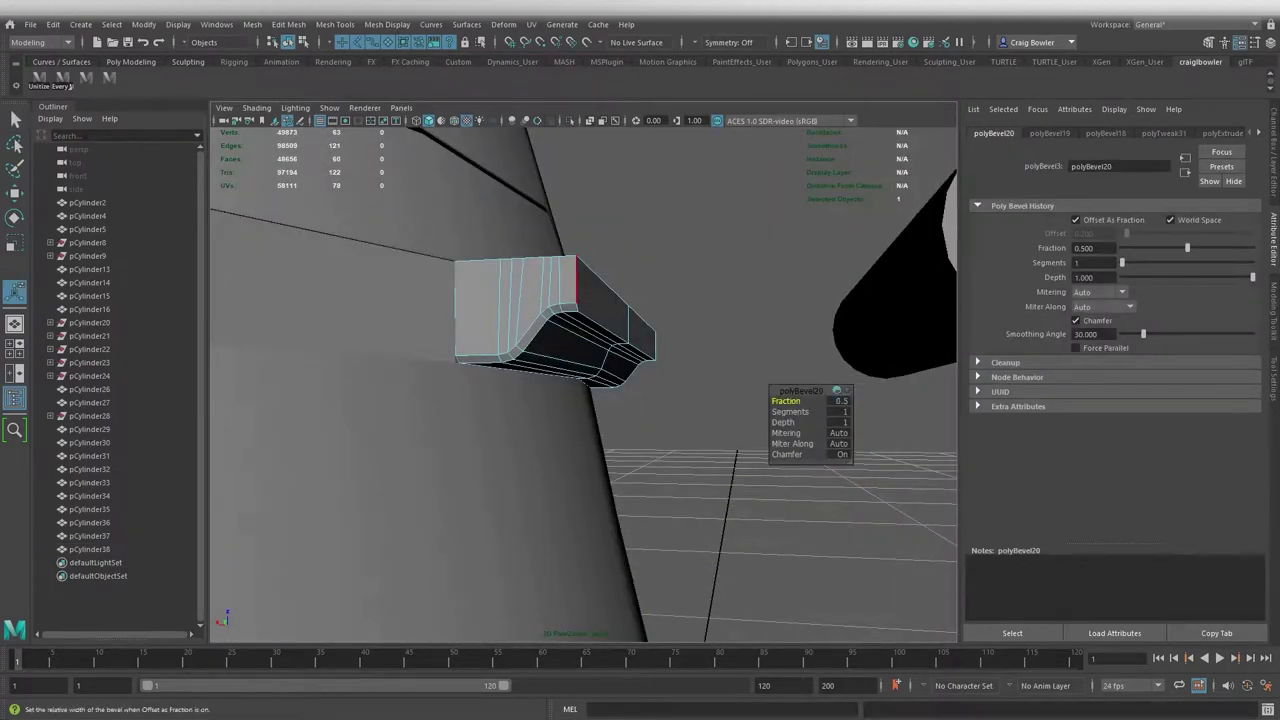
pyautogui.moveTo(580, 400)
pyautogui.keyDown('alt'); pyautogui.mouseDown()
pyautogui.moveTo(640, 380)
pyautogui.moveTo(520, 380)
pyautogui.moveTo(640, 380)
pyautogui.moveTo(520, 420)
pyautogui.moveTo(640, 380)
pyautogui.moveTo(520, 420)
pyautogui.moveTo(640, 380)
pyautogui.moveTo(560, 420)
pyautogui.mouseUp(); pyautogui.keyUp('alt')
pyautogui.hotkey('ctrl', 'b')
# Delete the unwanted bracket faces in wireframe and cut new edges into the bracket
pyautogui.press('4')
pyautogui.press('Delete')
pyautogui.press('5')
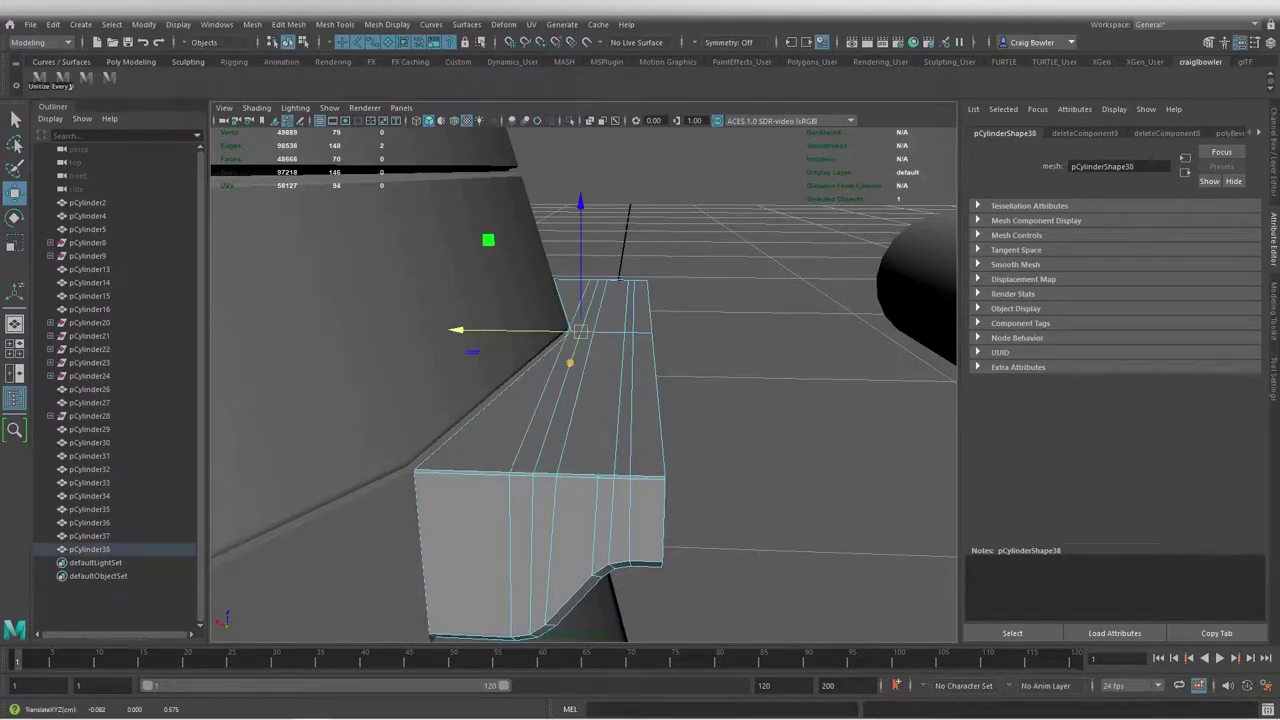
pyautogui.keyDown('shift'); pyautogui.moveTo(590, 480); pyautogui.dragTo(578, 470, button='right'); pyautogui.keyUp('shift')
pyautogui.press('w')
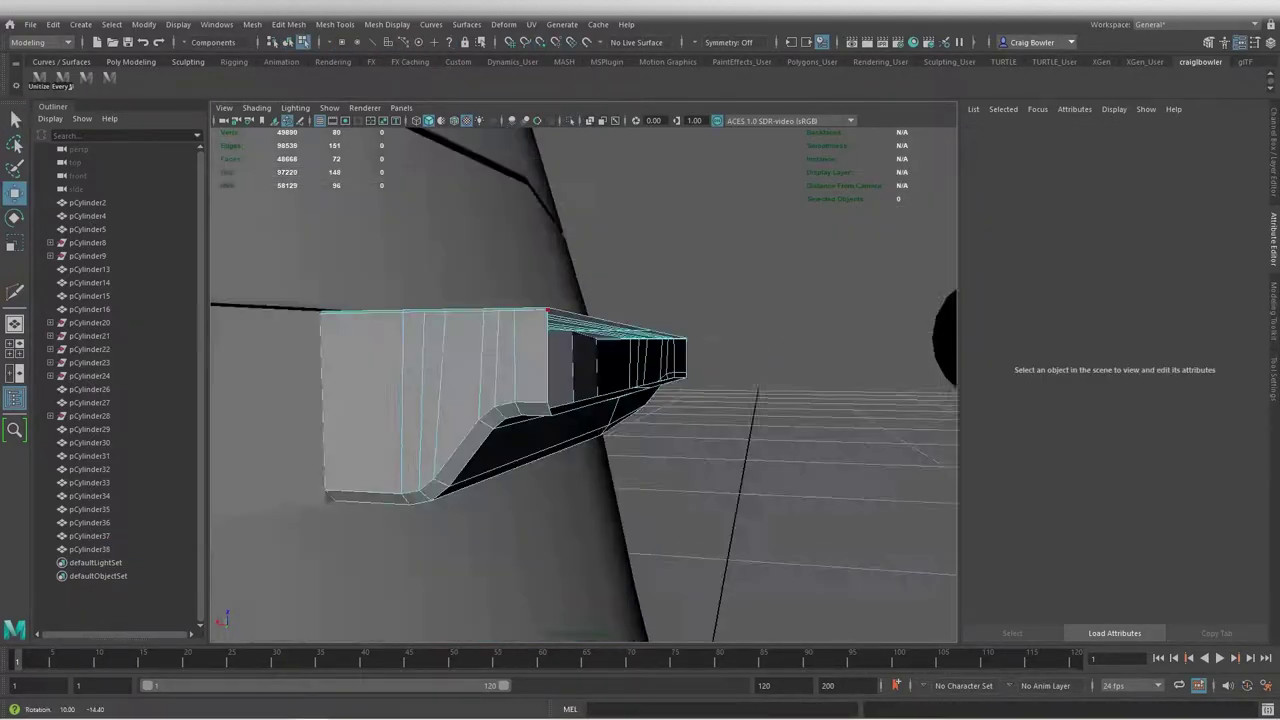
pyautogui.moveTo(580, 400)
pyautogui.keyDown('alt'); pyautogui.mouseDown()
pyautogui.moveTo(520, 420)
pyautogui.moveTo(640, 380)
pyautogui.moveTo(520, 420)
pyautogui.moveTo(640, 380)
pyautogui.moveTo(560, 420)
pyautogui.moveTo(540, 410)
pyautogui.mouseUp(); pyautogui.keyUp('alt')
# Select the bracket piece and frame it in the view
pyautogui.click(800, 500)
pyautogui.click(590, 378)
pyautogui.press('f')
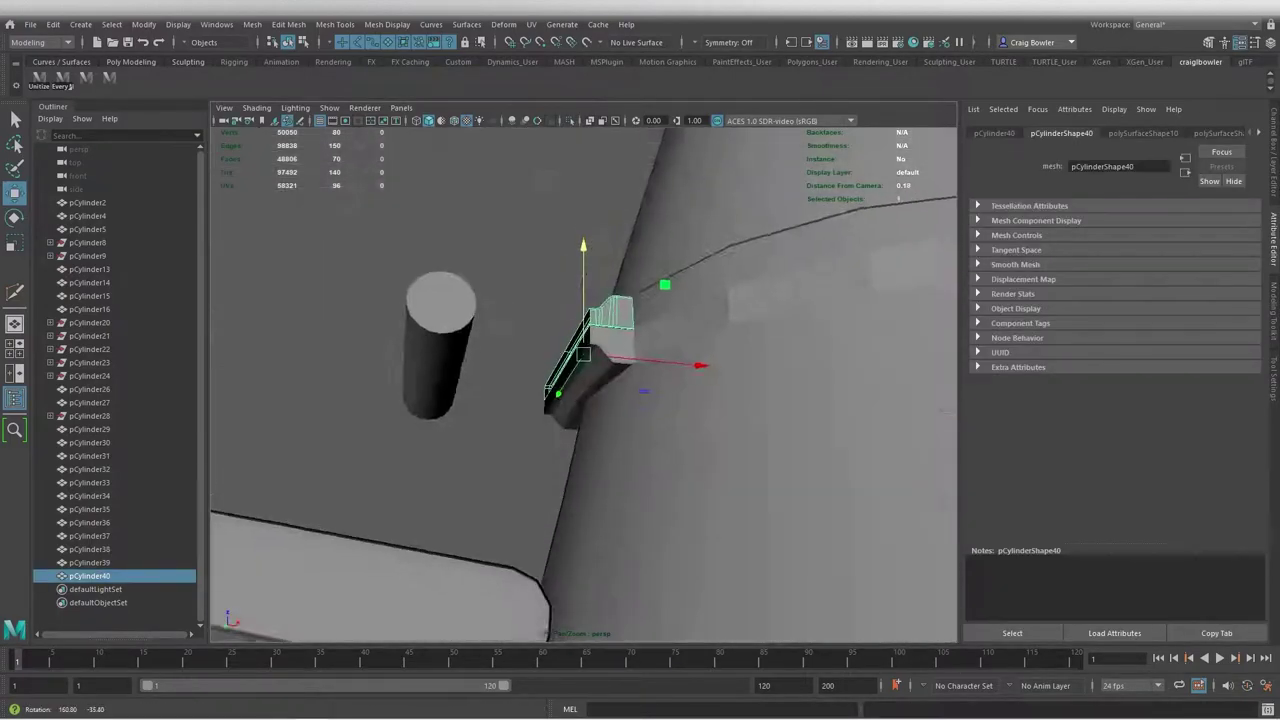
pyautogui.press('q')
pyautogui.keyDown('alt'); pyautogui.moveTo(580, 400); pyautogui.dragTo(640, 380); pyautogui.keyUp('alt')
# Select the collar edge loop and its band faces, separating them into the thin strip pCylinder41
pyautogui.moveTo(666, 334); pyautogui.dragTo(669, 297, button='right')
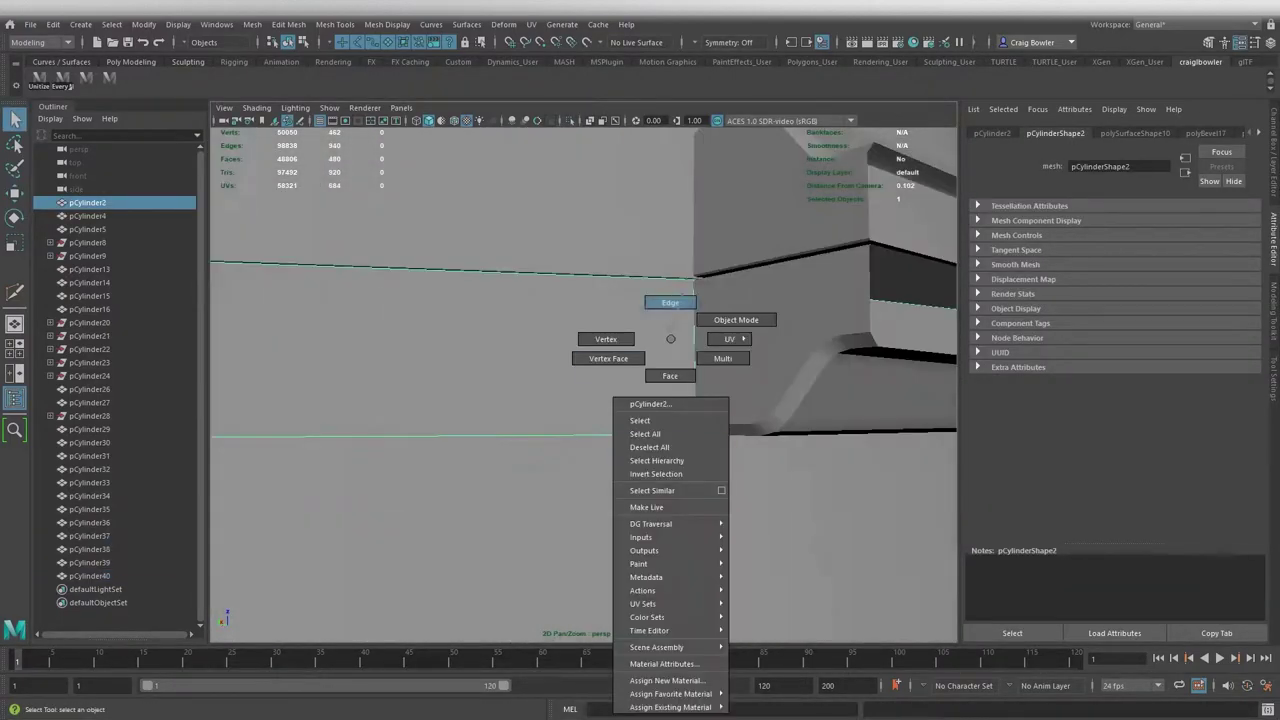
pyautogui.doubleClick(560, 381)
pyautogui.scroll(5, 620, 372)
pyautogui.scroll(-5, 580, 400)
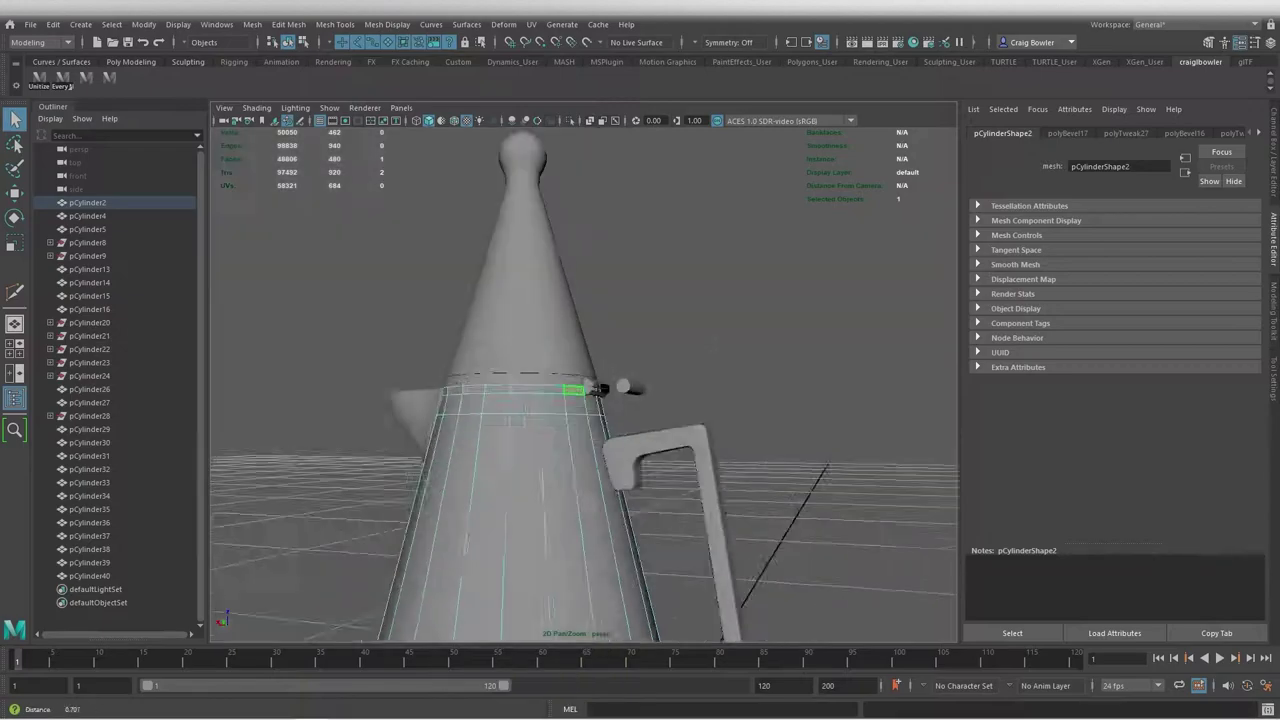
pyautogui.scroll(5, 580, 450)
pyautogui.keyDown('alt'); pyautogui.moveTo(580, 450); pyautogui.dragTo(640, 560); pyautogui.keyUp('alt')
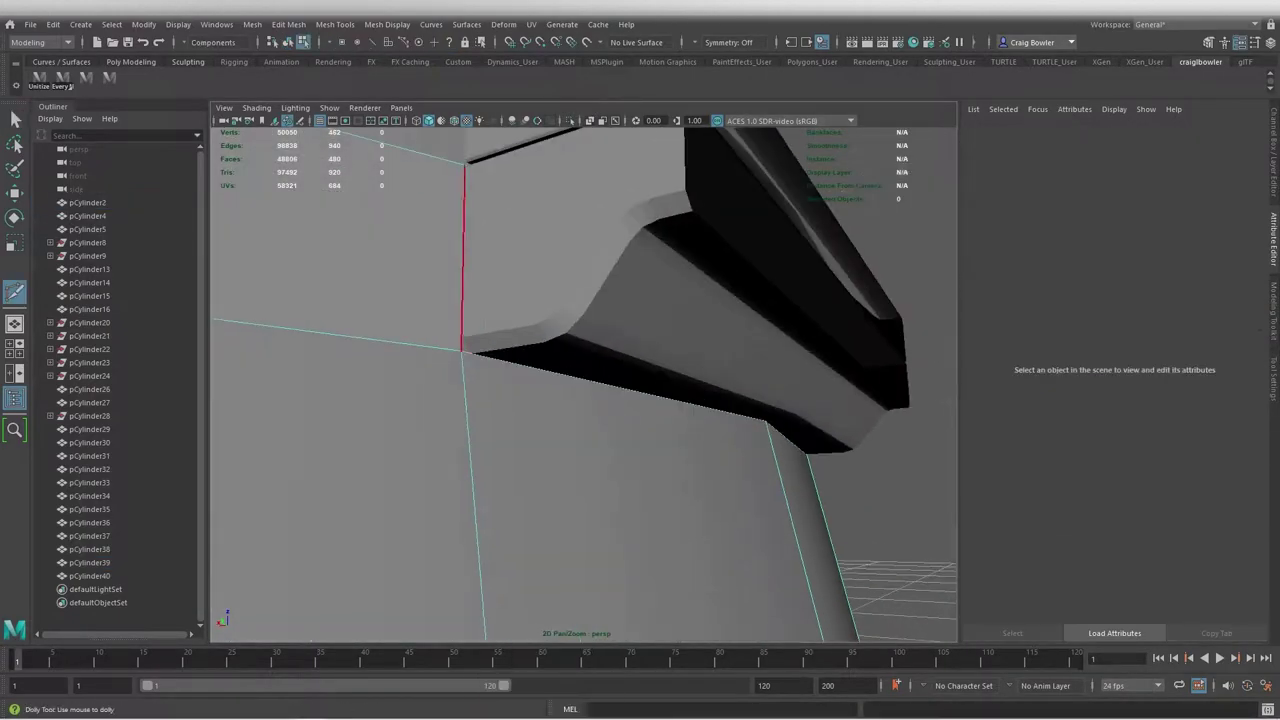
pyautogui.scroll(-2, 583, 384)
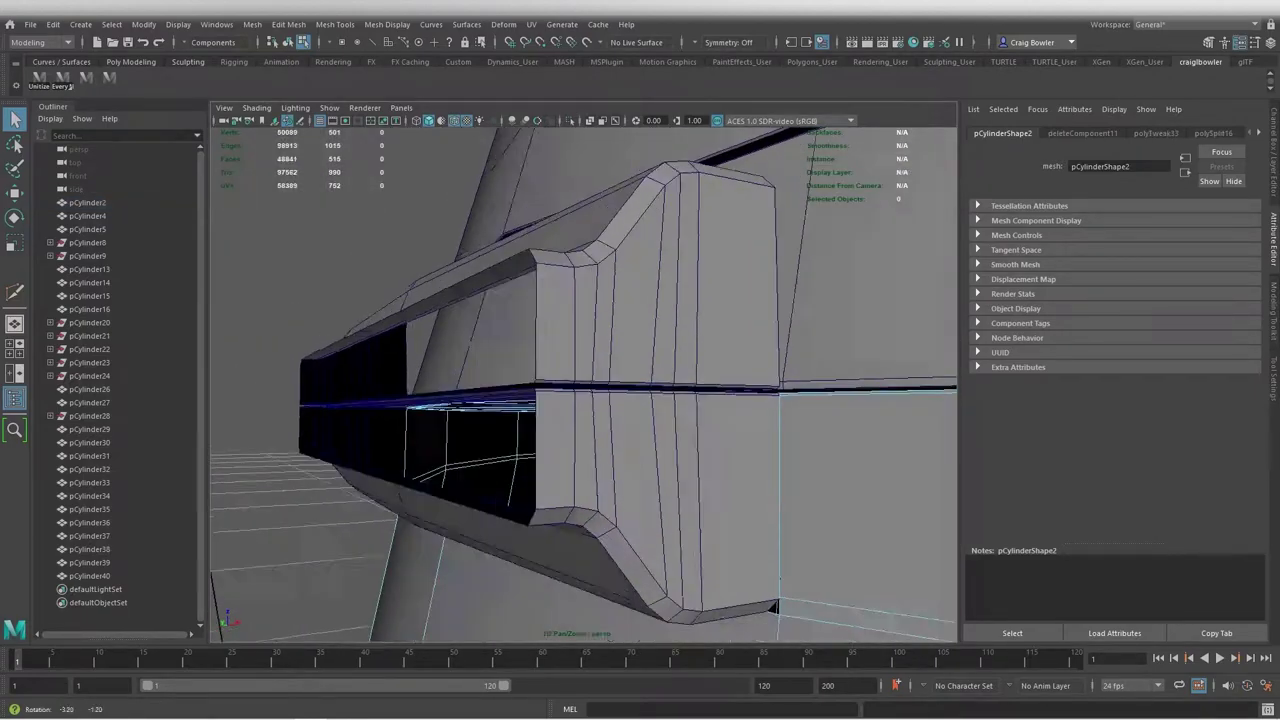
pyautogui.rightClick(568, 333)
pyautogui.press('w')
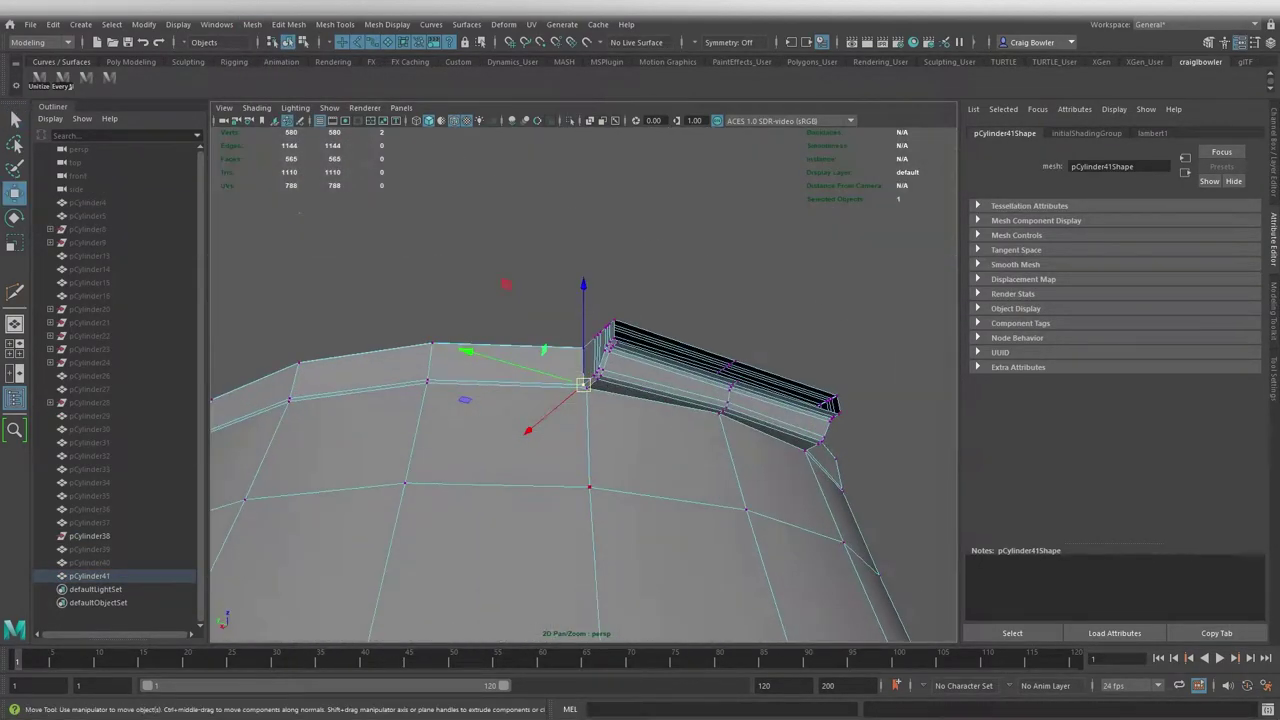
# Merge the strip's vertices with a 0.001 threshold and bevel its edges
pyautogui.click(683, 364)
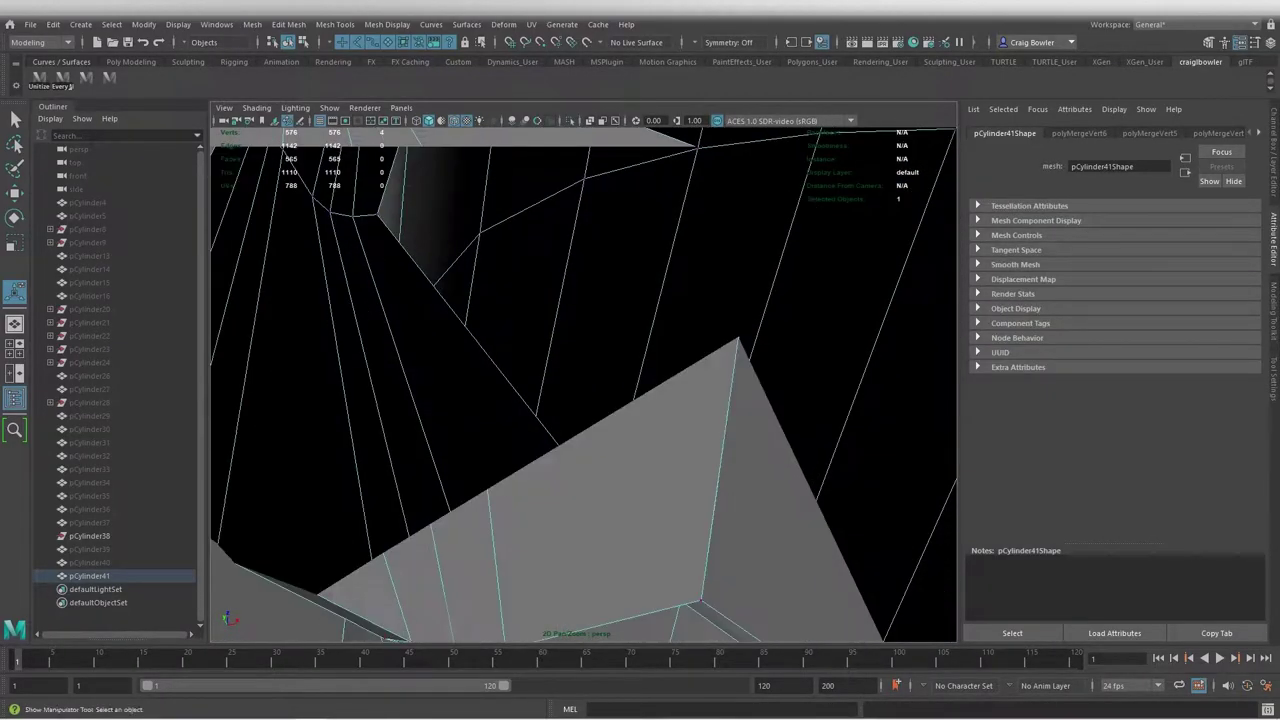
pyautogui.keyDown('shift'); pyautogui.moveTo(634, 318); pyautogui.dragTo(648, 345, button='right'); pyautogui.keyUp('shift')
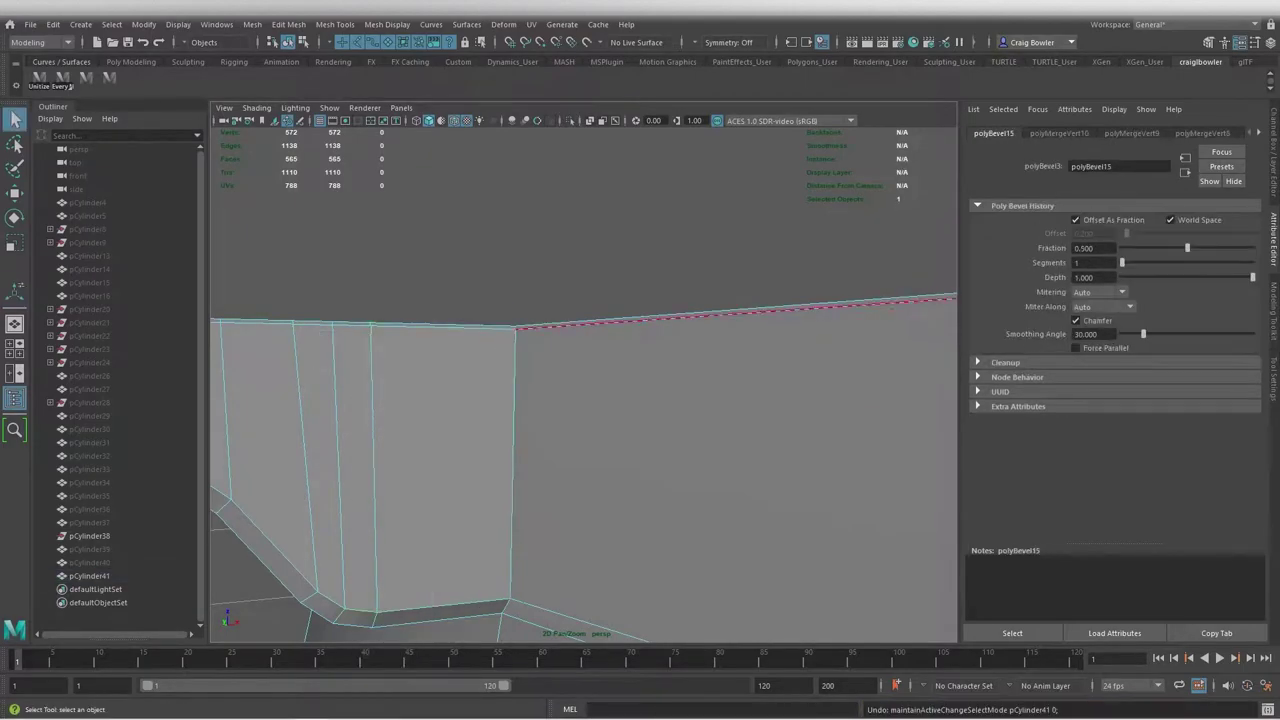
pyautogui.hotkey('ctrl', 'z')
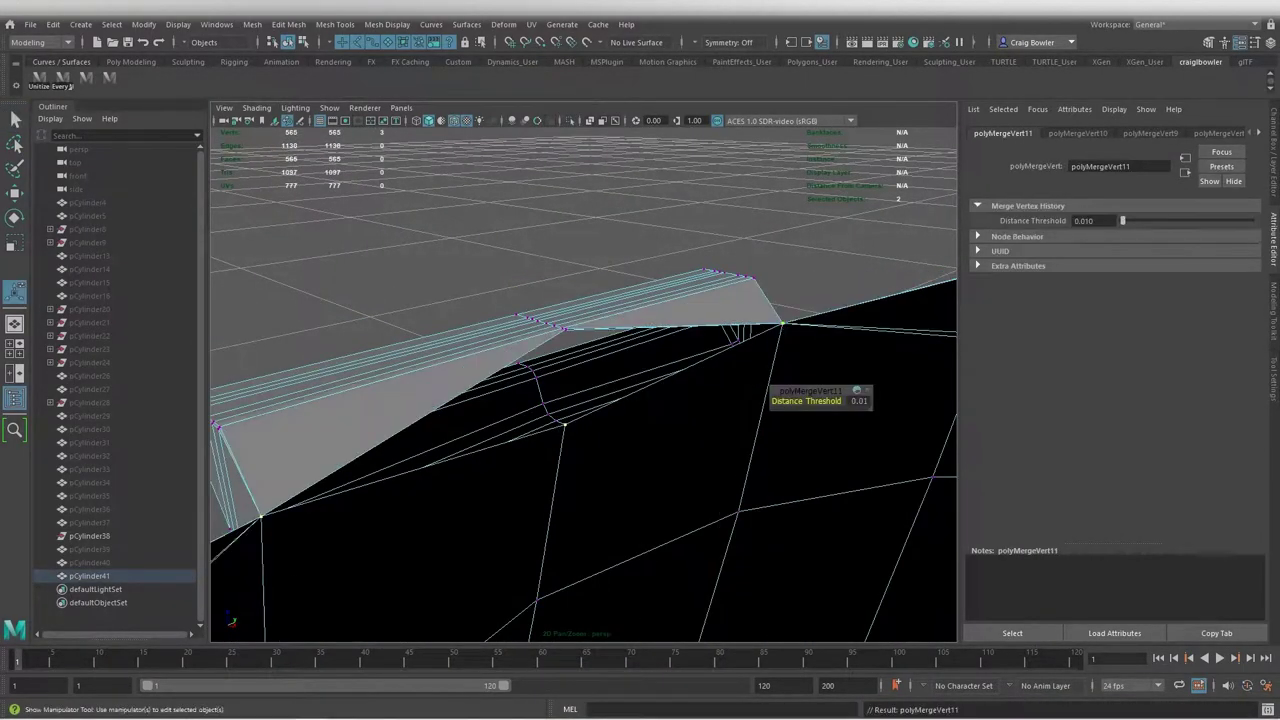
pyautogui.write('01')
pyautogui.press('Return')
pyautogui.hotkey('ctrl', 'b')
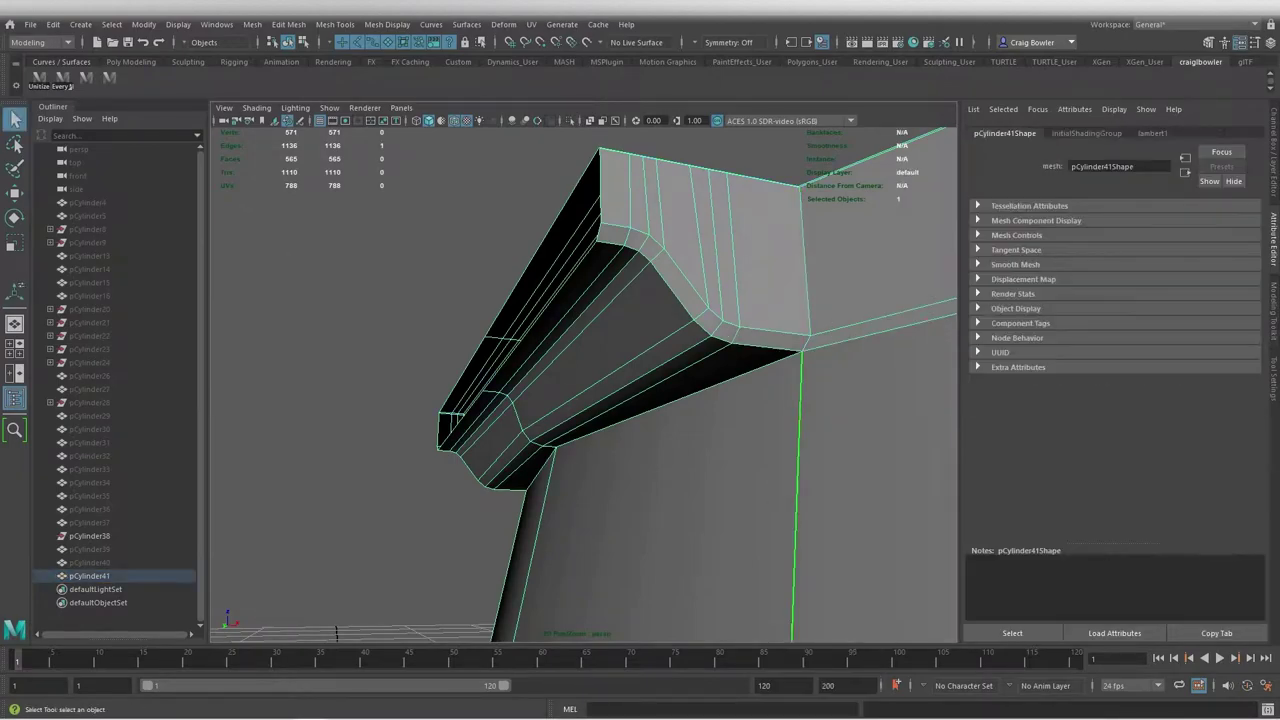
# Reshape the strip's end vertices with Transform Component from a flat side view
pyautogui.press('w')
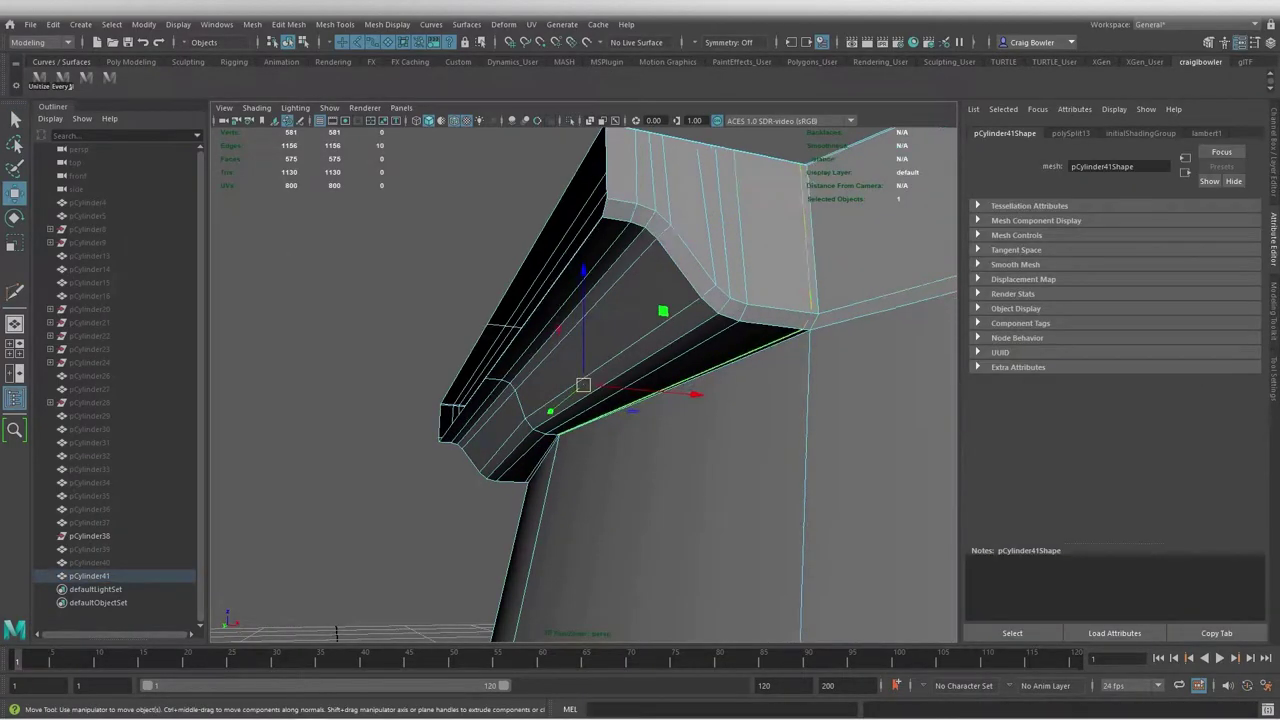
pyautogui.press('space')
pyautogui.press('space')
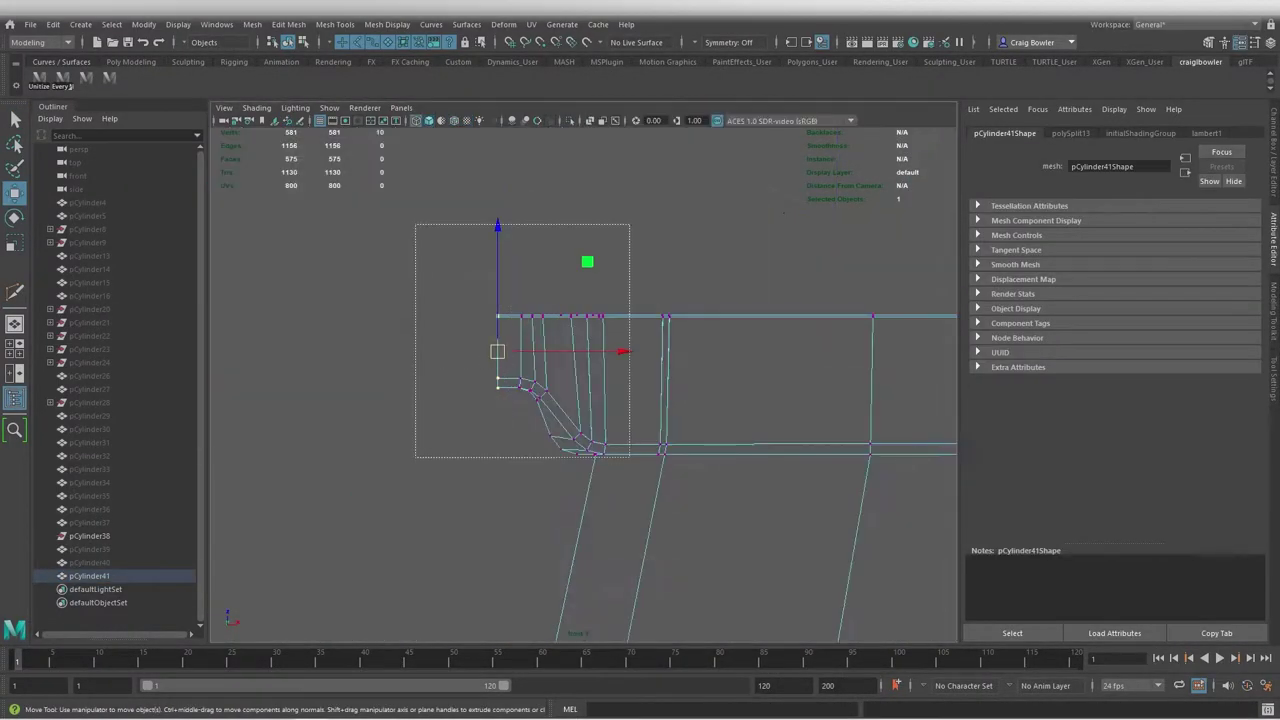
pyautogui.press('space')
pyautogui.press('space')
pyautogui.keyDown('shift'); pyautogui.rightClick(734, 380); pyautogui.keyUp('shift')
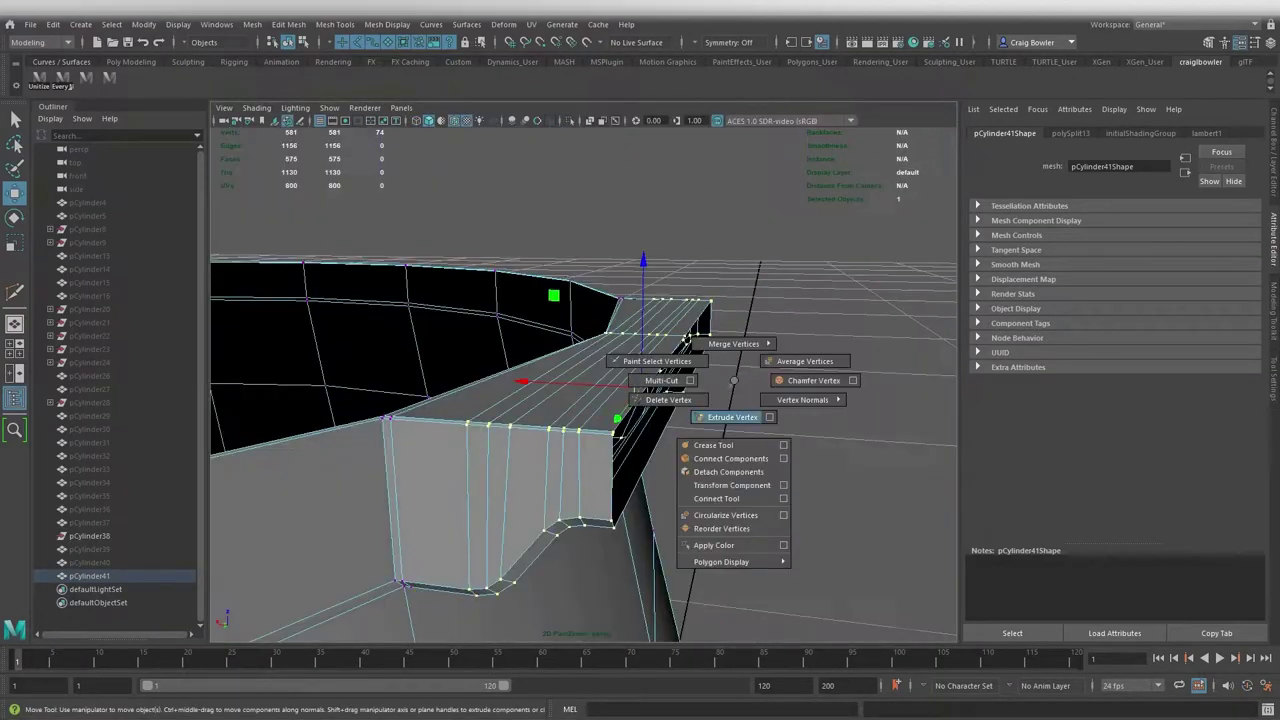
pyautogui.press('[')
pyautogui.press('[')
pyautogui.press('[')
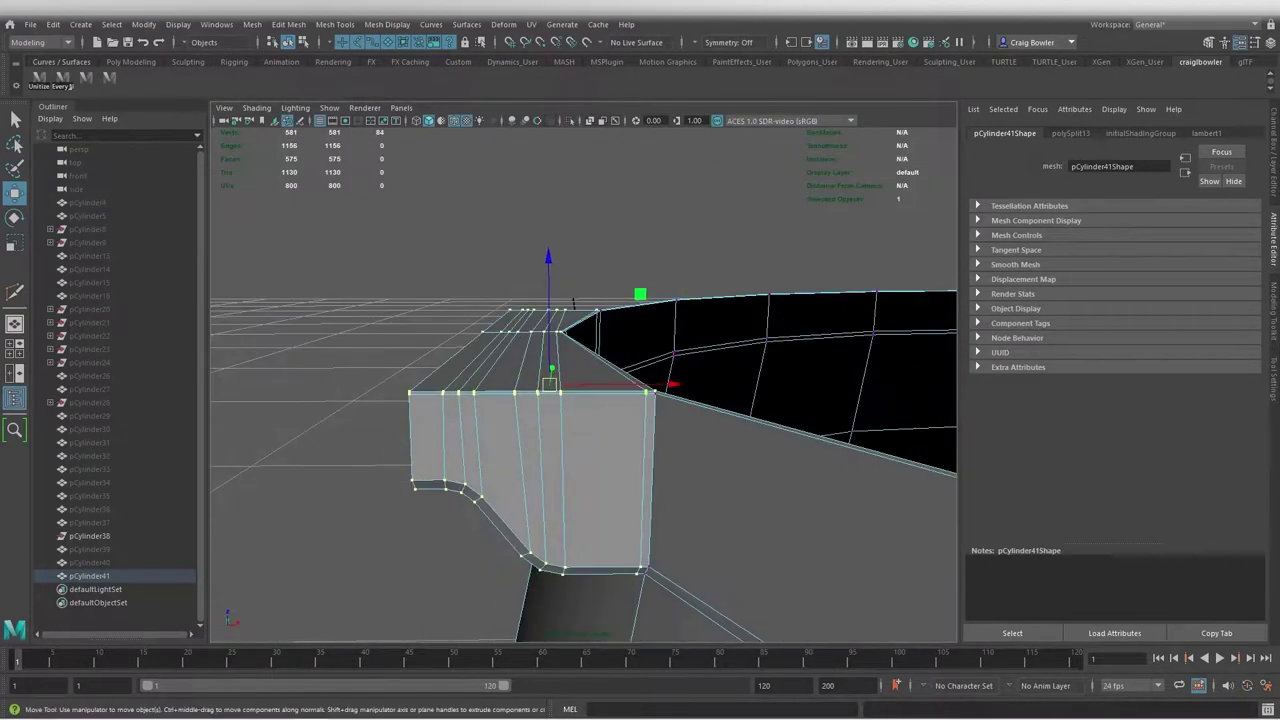
pyautogui.press('[')
pyautogui.press('[')
pyautogui.press('[')
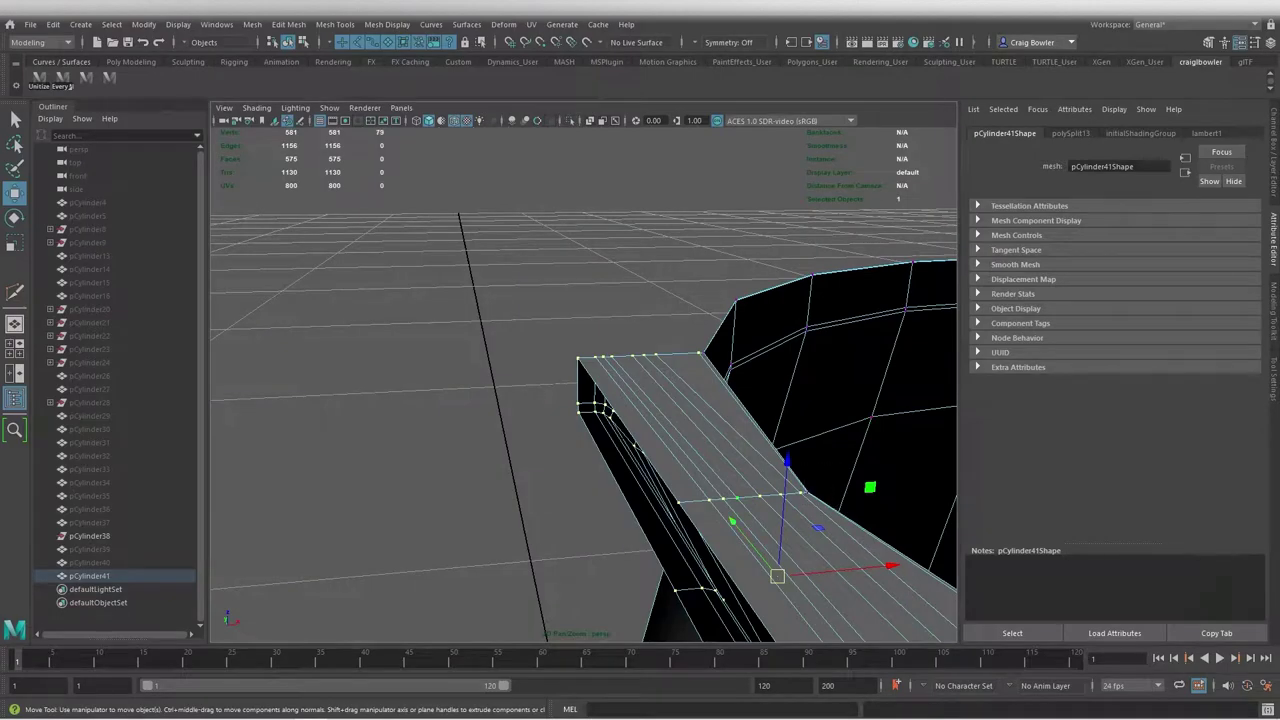
pyautogui.click(748, 539)
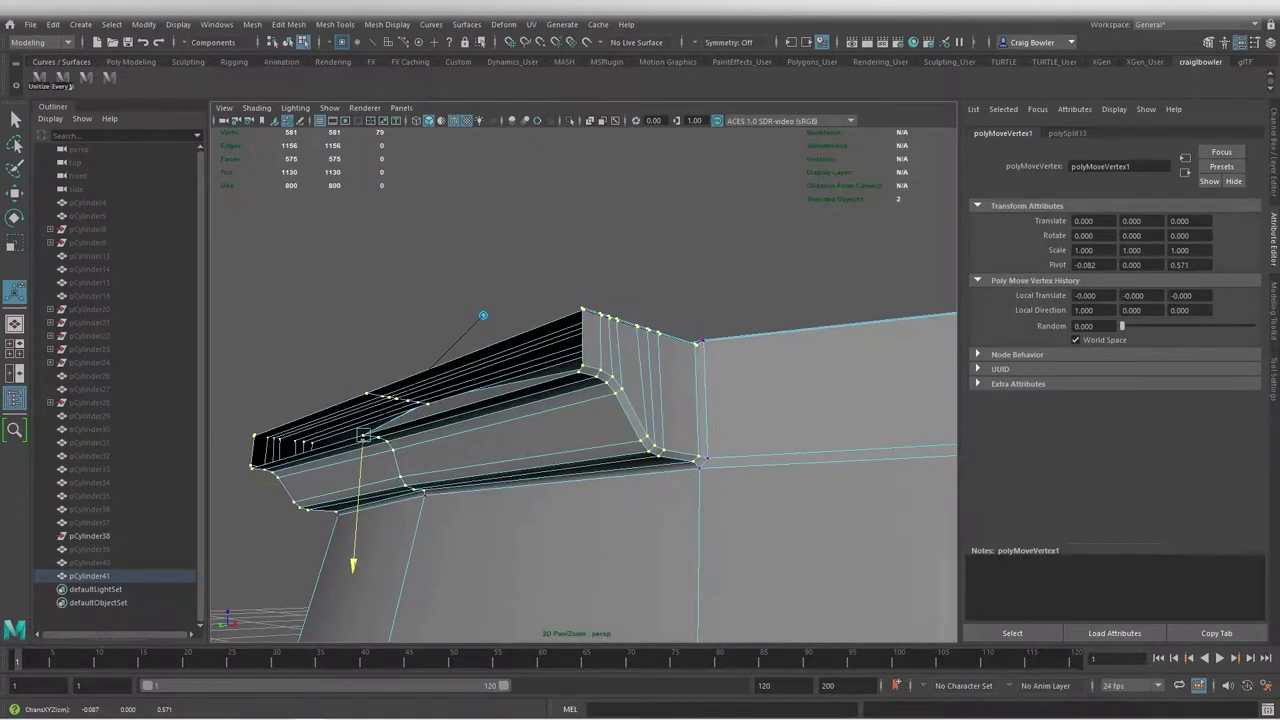
# Insert an extra edge loop across the strip's bevelled end
pyautogui.press('[')
pyautogui.press('[')
pyautogui.press('[')
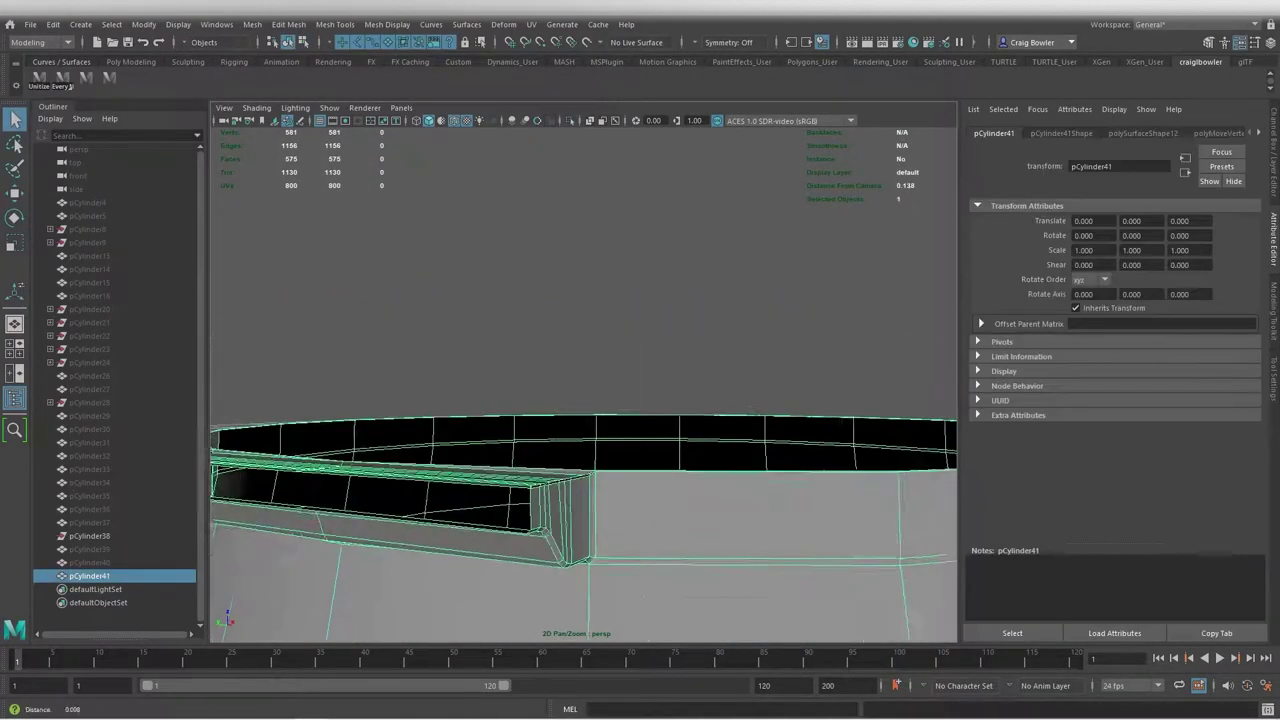
pyautogui.press('[')
pyautogui.press('[')
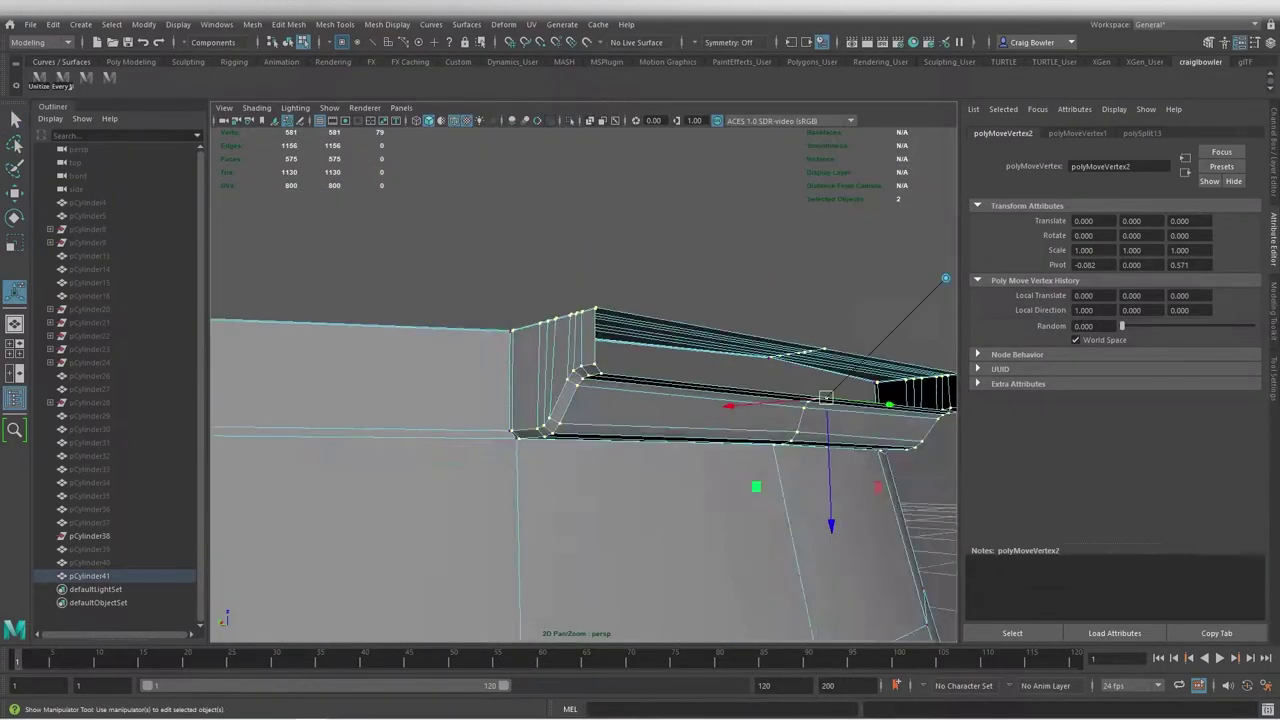
pyautogui.press('[')
pyautogui.press('[')
pyautogui.press('[')
pyautogui.press('[')
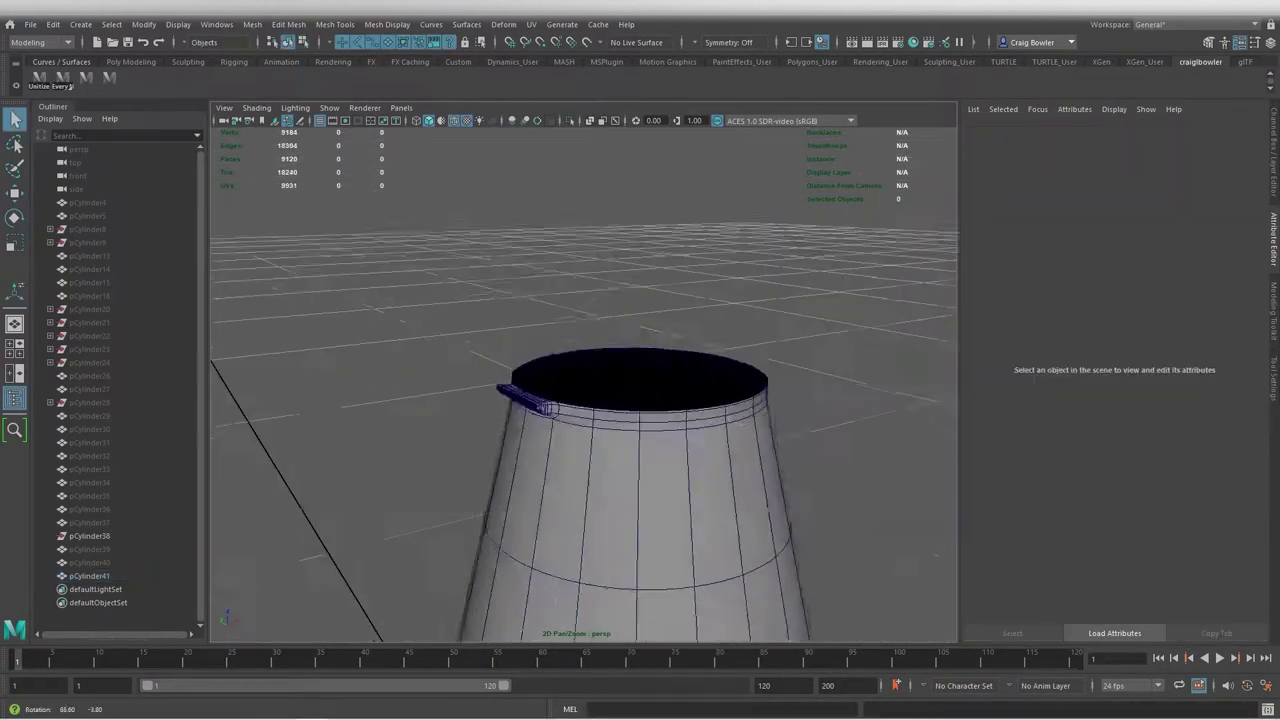
pyautogui.press('[')
pyautogui.press('[')
pyautogui.press('[')
pyautogui.press('[')
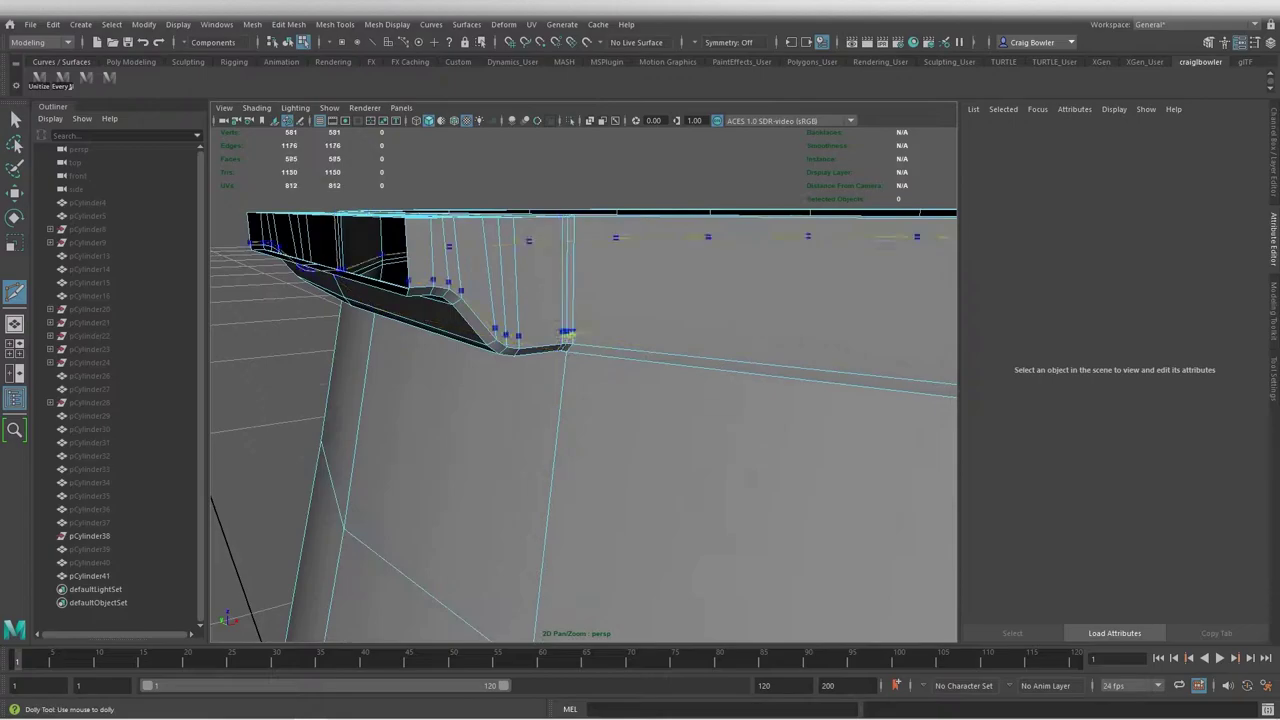
pyautogui.press('[')
pyautogui.press('[')
pyautogui.keyDown('ctrl'); pyautogui.click(583, 379); pyautogui.keyUp('ctrl')
pyautogui.press('[')
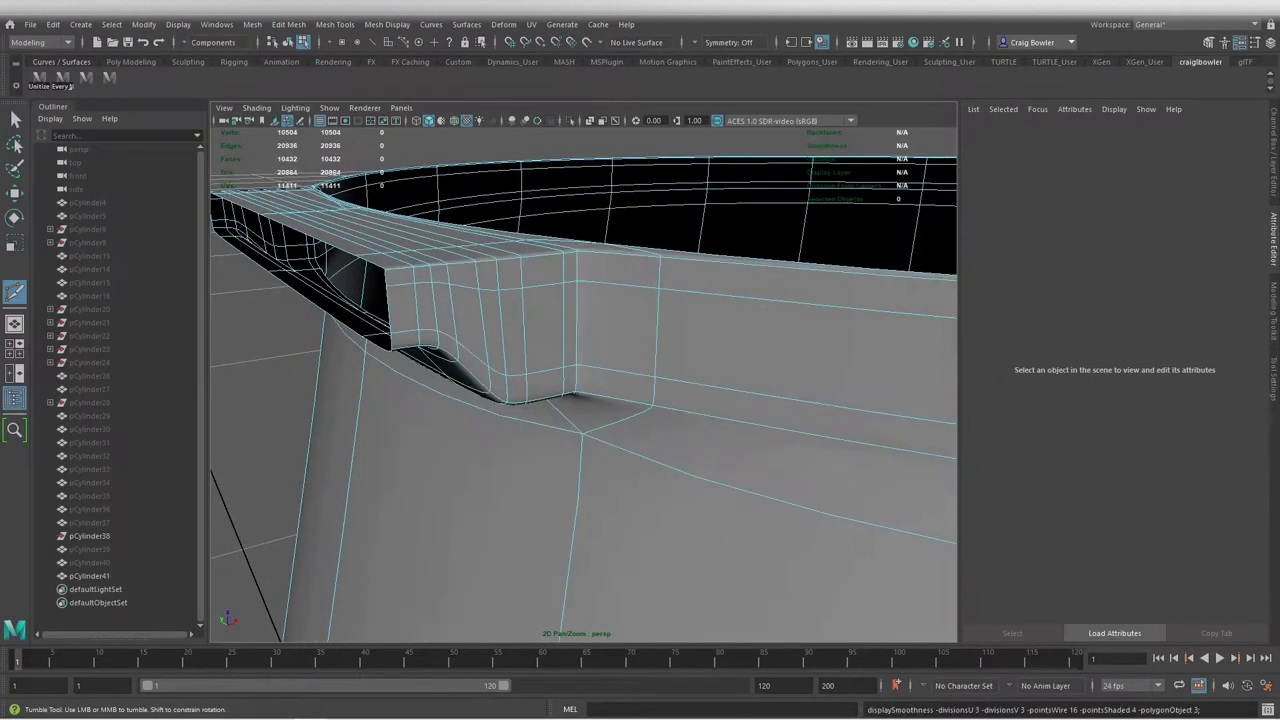
pyautogui.press('[')
# Move a strip vertex, then undo the recent vertex merge changes
pyautogui.press('[')
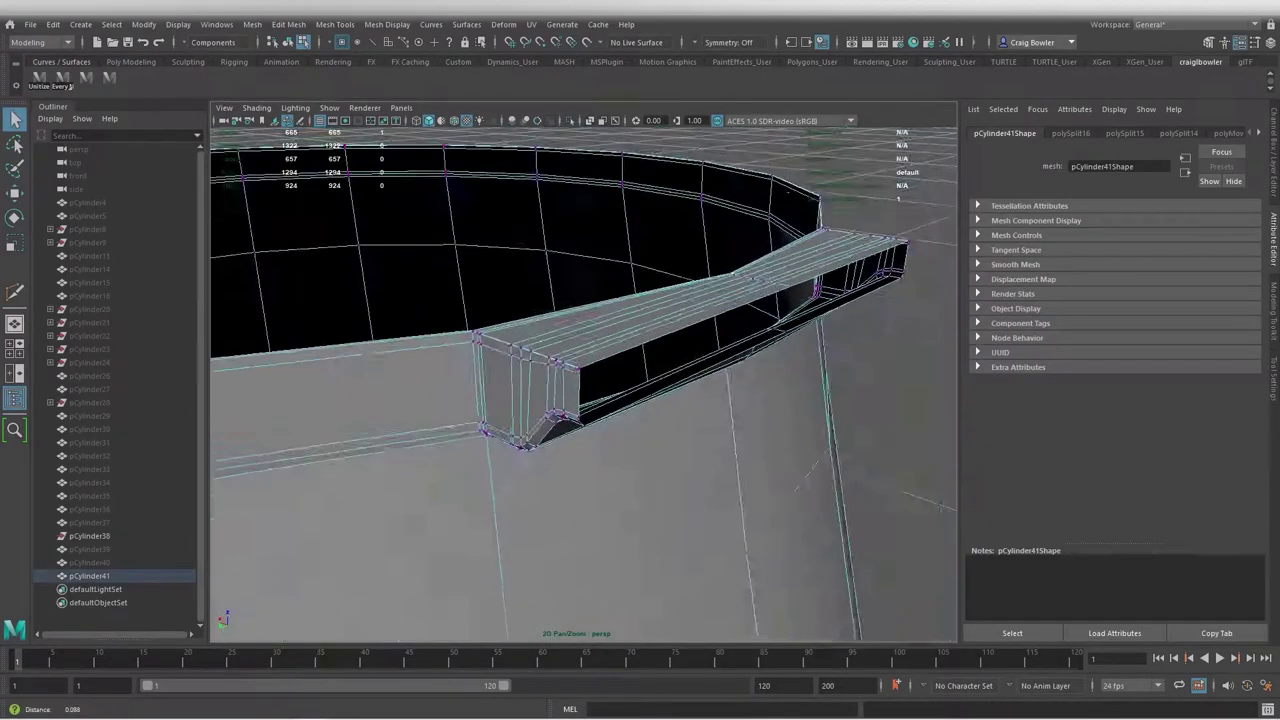
pyautogui.press('[')
pyautogui.press('[')
pyautogui.press('[')
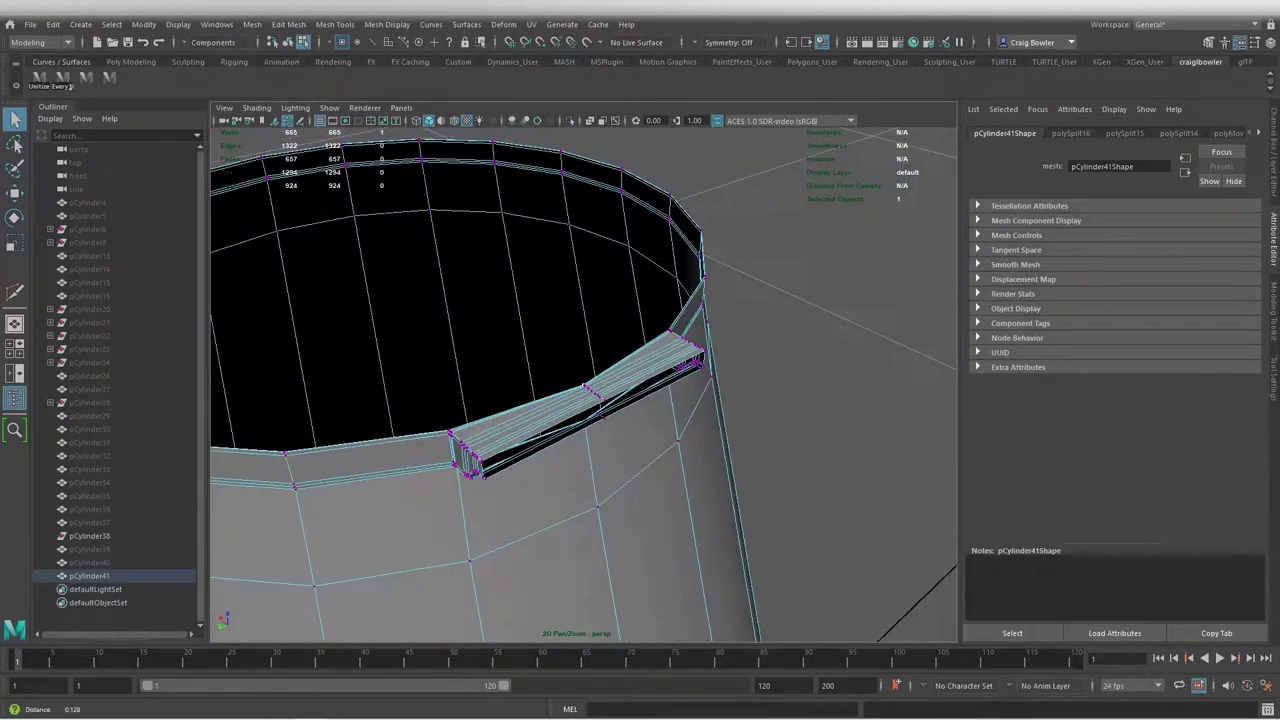
pyautogui.press('[')
pyautogui.press('[')
pyautogui.press('w')
pyautogui.press('[')
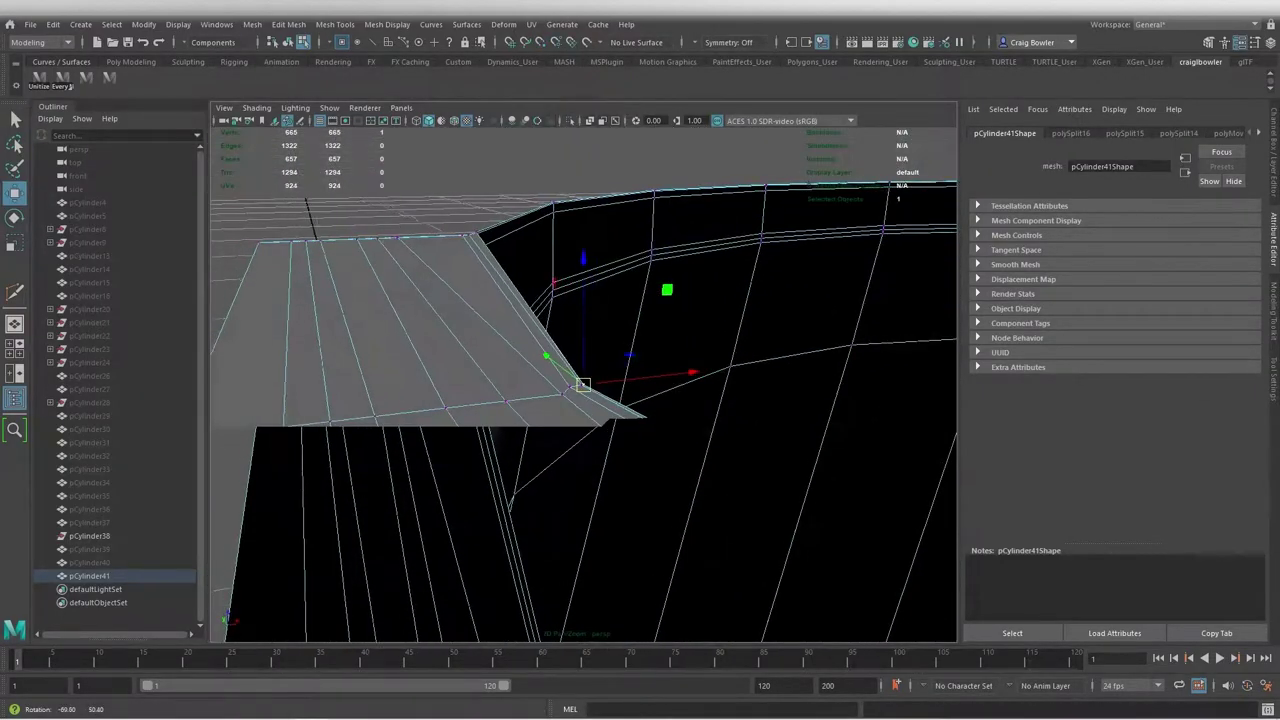
pyautogui.press('[')
pyautogui.press('[')
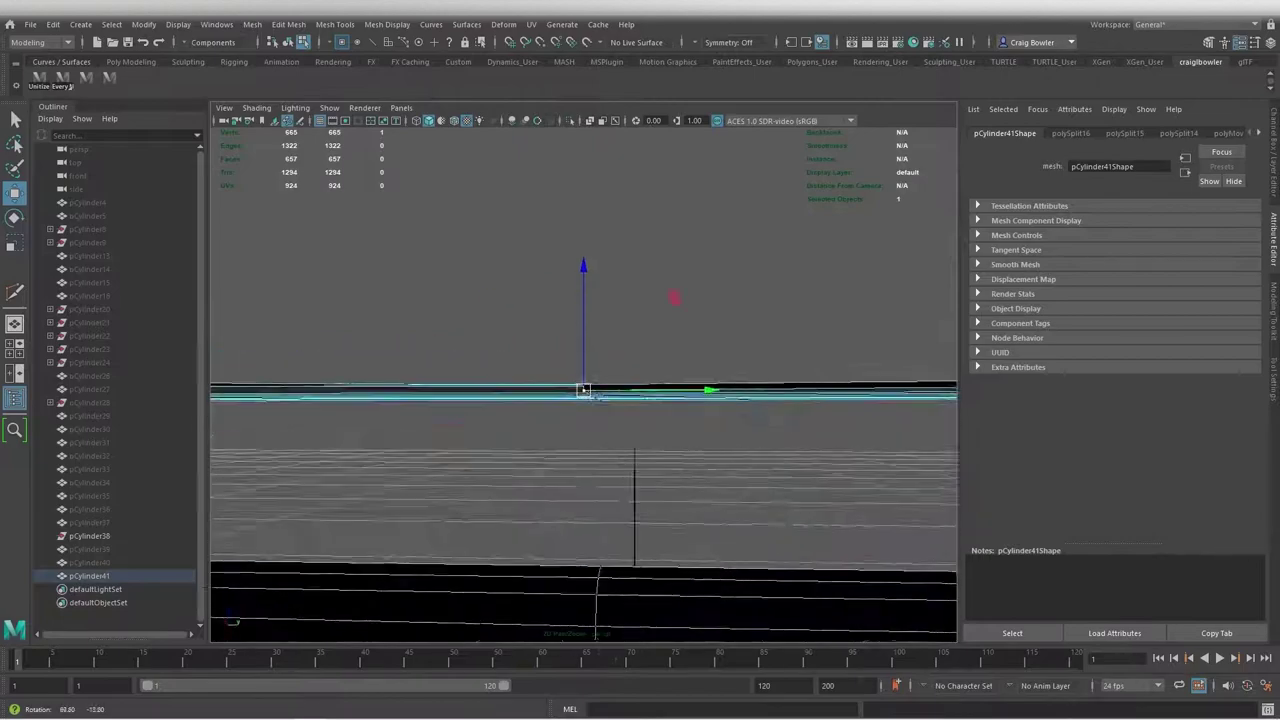
pyautogui.press('[')
pyautogui.press('[')
pyautogui.press('[')
pyautogui.rightClick(323, 340)
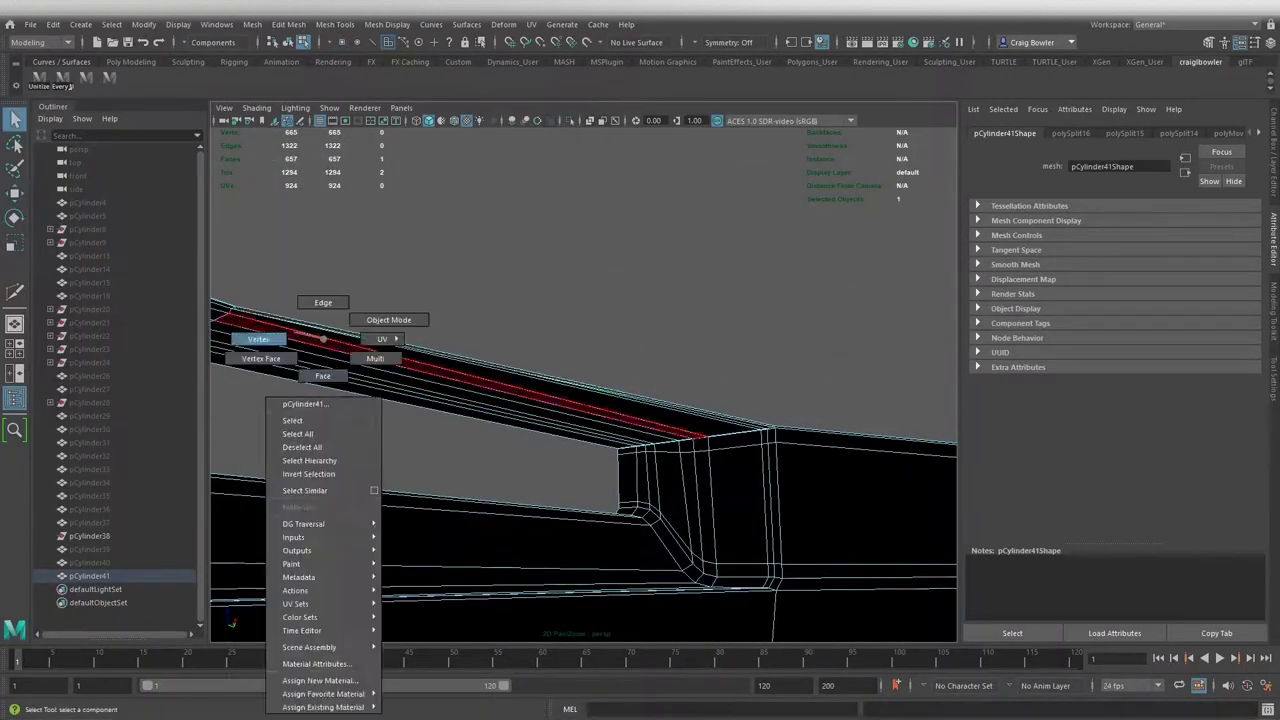
pyautogui.press('[')
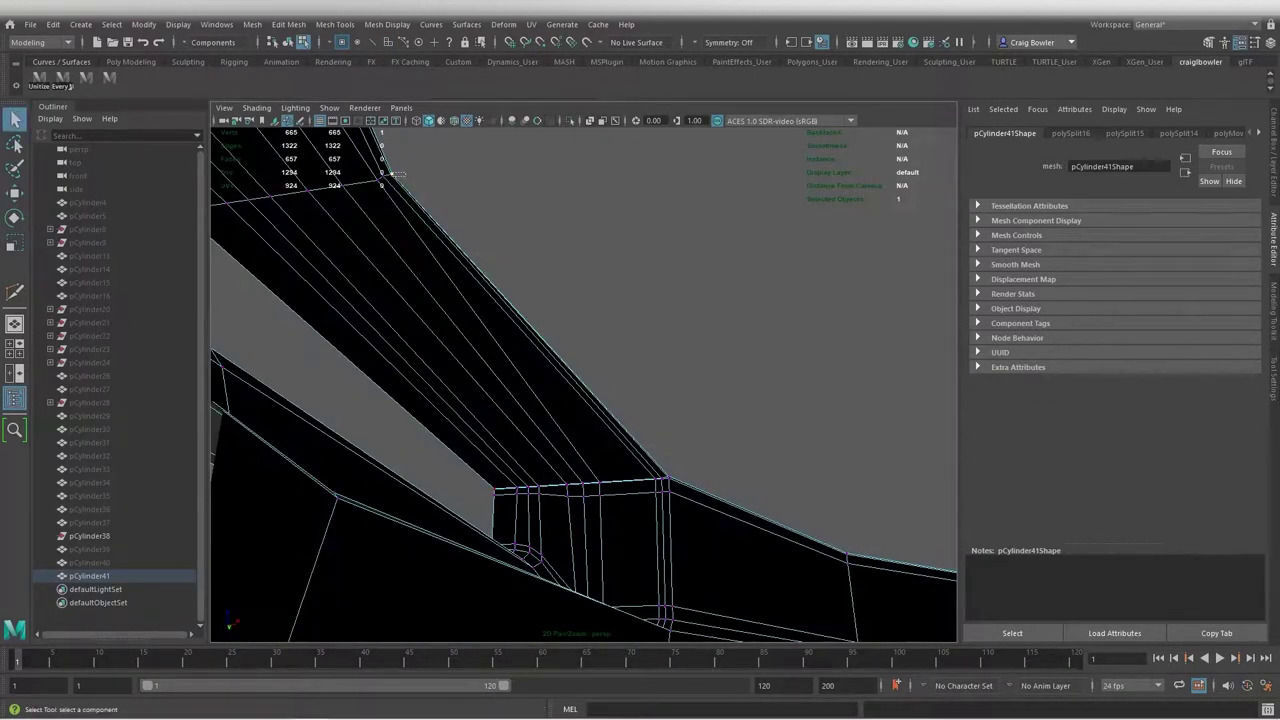
pyautogui.hotkey('ctrl', 'z')
pyautogui.press('[')
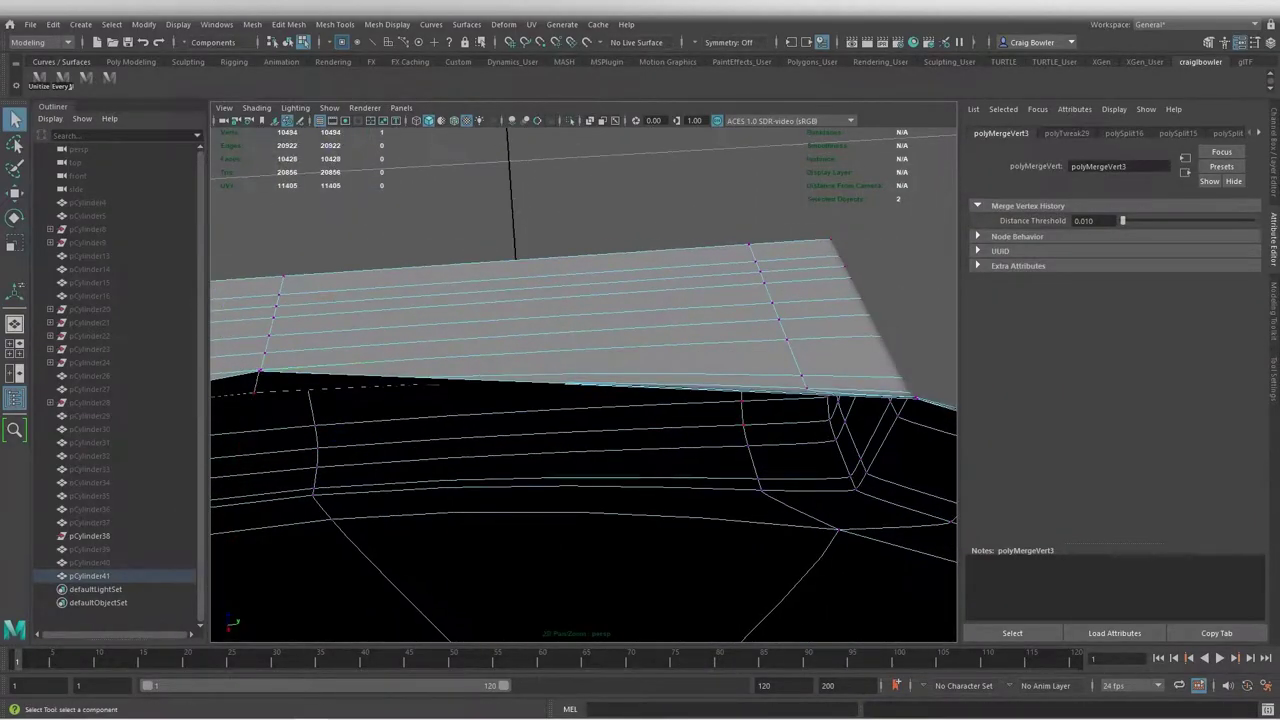
pyautogui.hotkey('ctrl', 'z')
pyautogui.press('[')
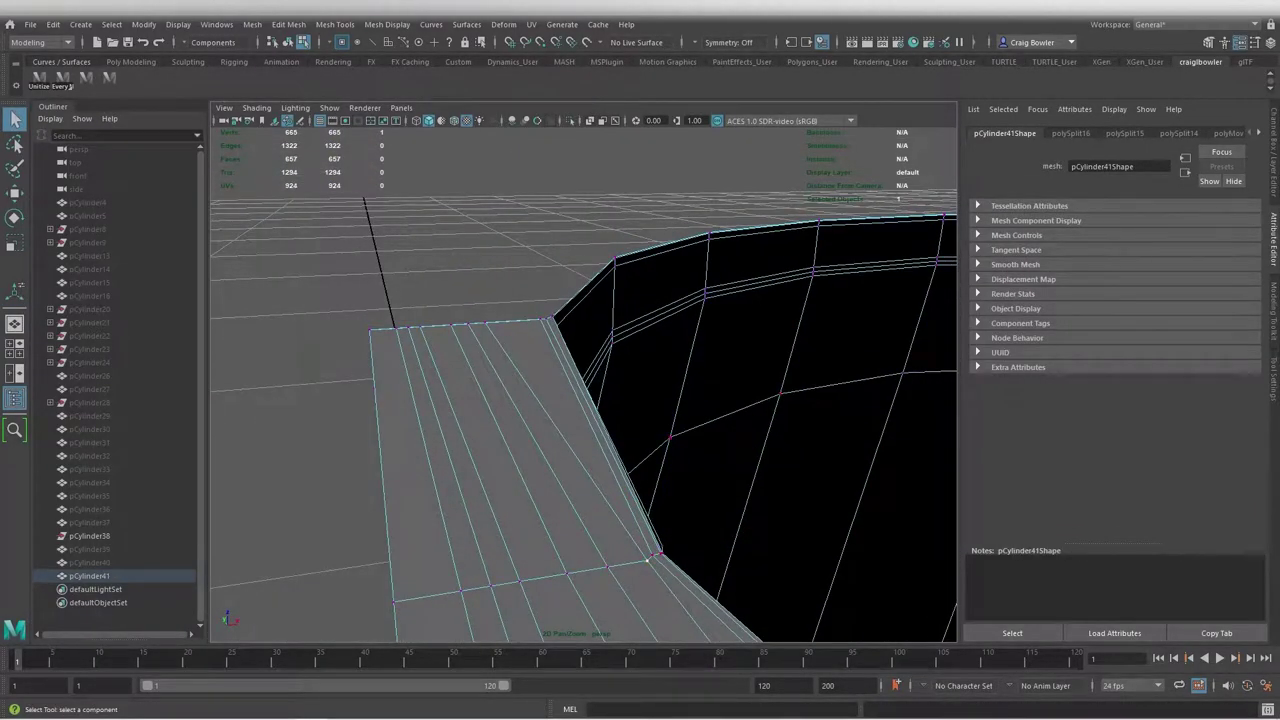
# Delete the stray face from the rim strip, leaving 663 vertices, and return to Object mode
pyautogui.keyDown('alt'); pyautogui.moveTo(584, 400); pyautogui.dragTo(640, 380); pyautogui.keyUp('alt')
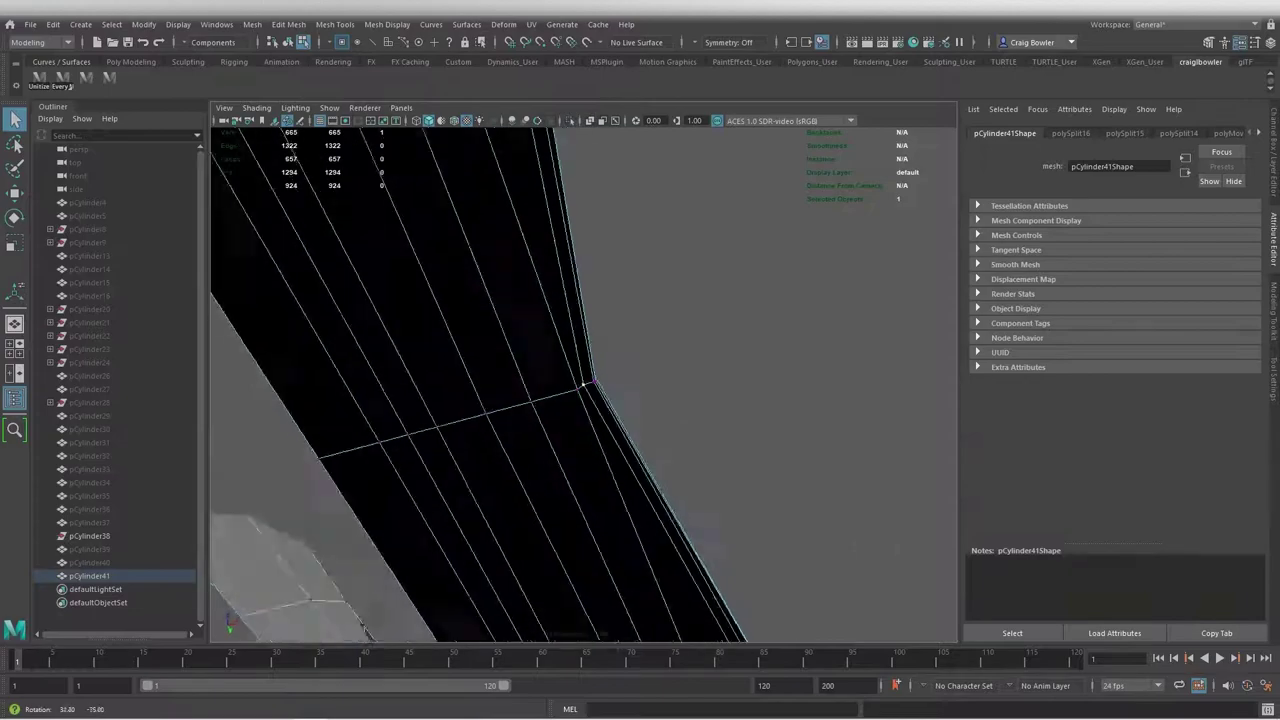
pyautogui.press('[')
pyautogui.press('Delete')
pyautogui.press('[')
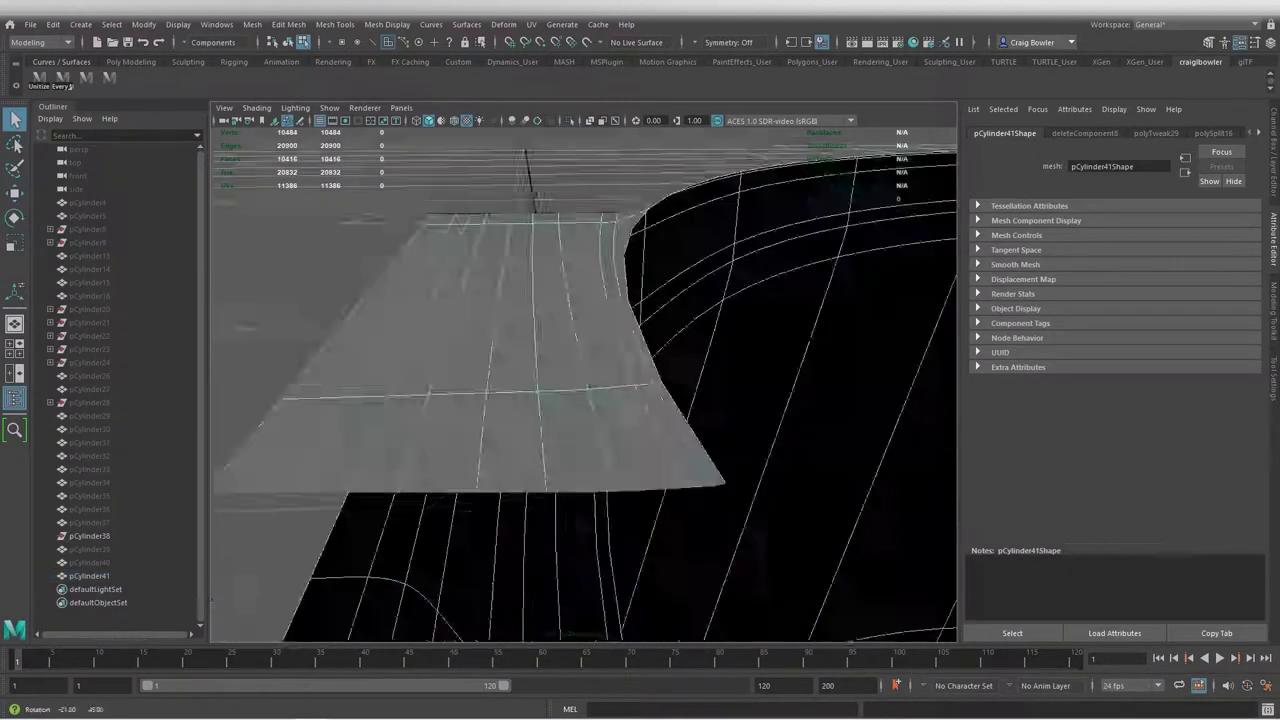
pyautogui.press('[')
pyautogui.press('[')
pyautogui.press('[')
pyautogui.press('F8')
pyautogui.keyDown('alt'); pyautogui.moveTo(580, 420); pyautogui.dragTo(600, 405); pyautogui.keyUp('alt')
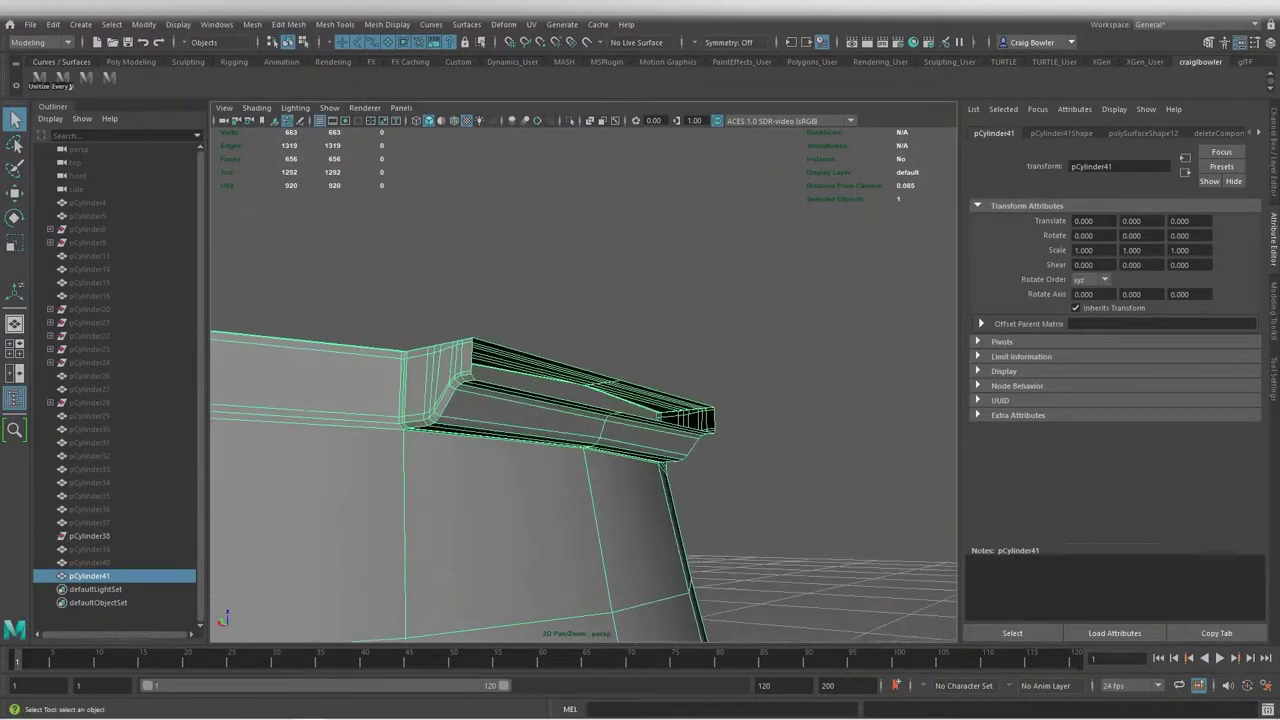
pyautogui.rightClick(529, 350)
pyautogui.click(443, 335)
pyautogui.rightClick(443, 335)
pyautogui.keyDown('alt'); pyautogui.moveTo(443, 335); pyautogui.dragTo(480, 330); pyautogui.keyUp('alt')
# Slide, bevel and transform the edges under the rim strip along the collar
pyautogui.click(450, 450)
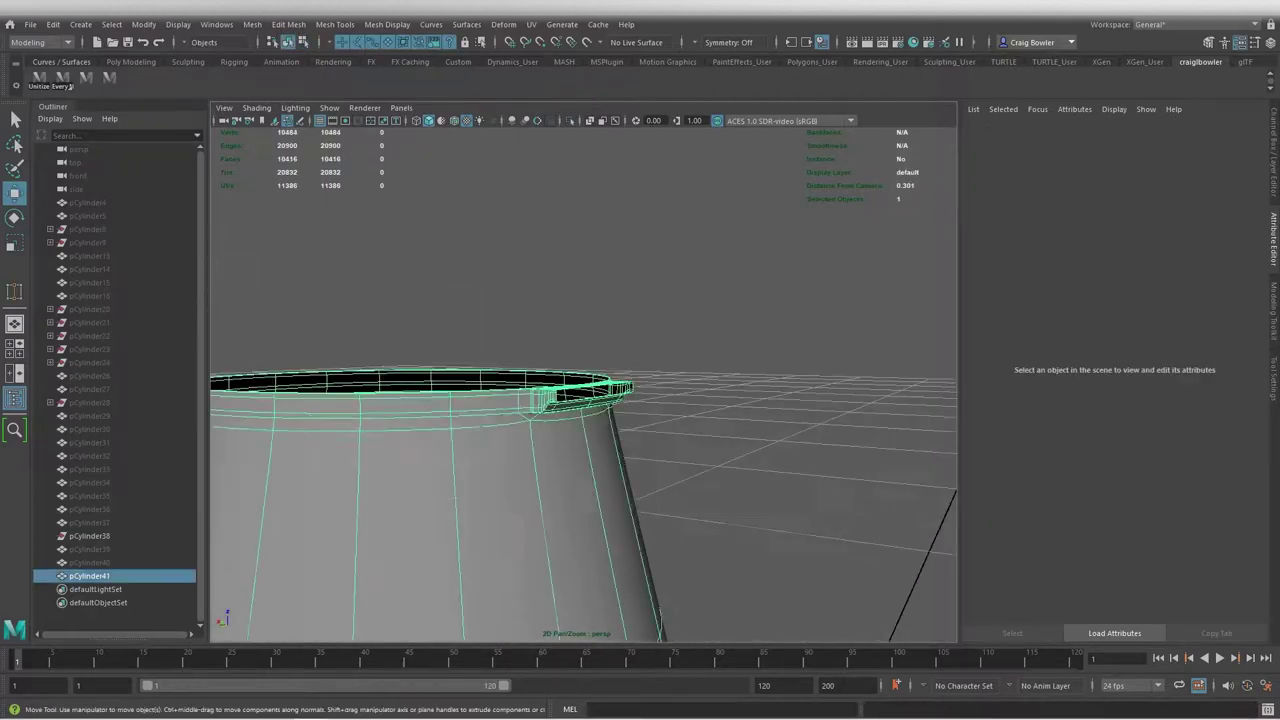
pyautogui.moveTo(614, 400); pyautogui.dragTo(537, 426, button='right')
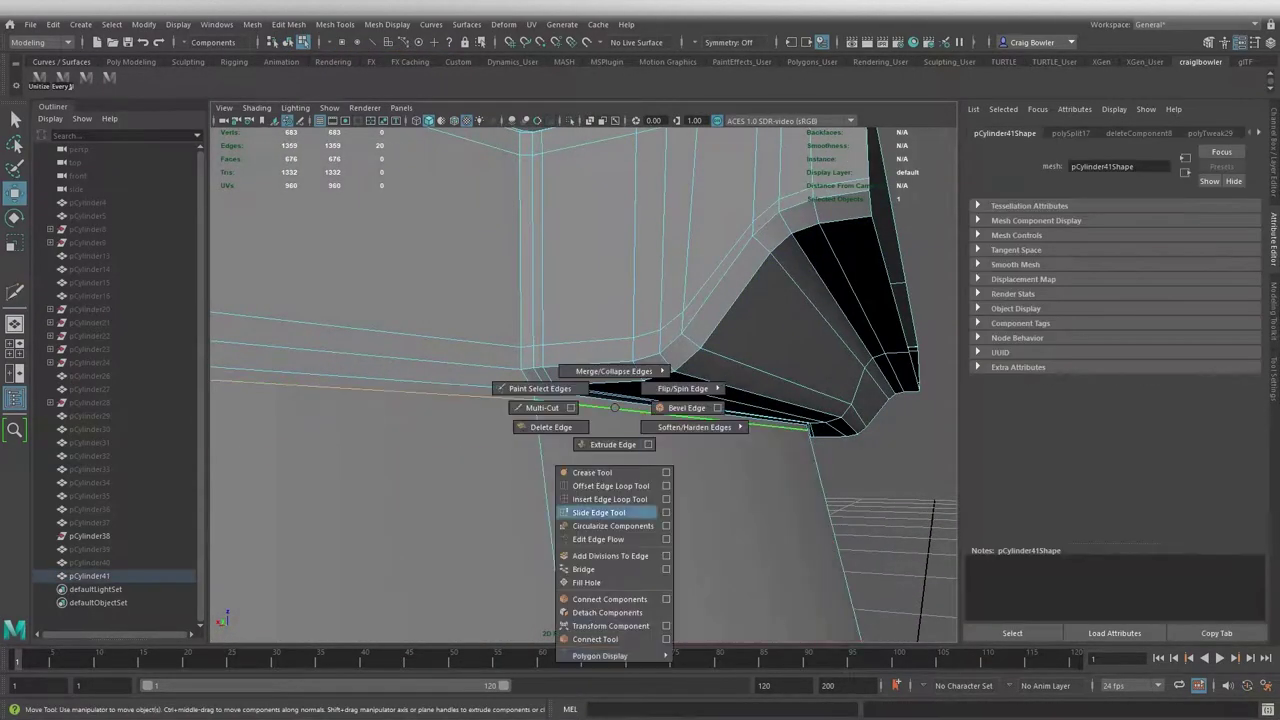
pyautogui.moveTo(581, 504); pyautogui.dragTo(614, 514, button='right')
pyautogui.moveTo(560, 400)
pyautogui.keyDown('alt'); pyautogui.mouseDown()
pyautogui.moveTo(620, 380)
pyautogui.moveTo(600, 360)
pyautogui.mouseUp(); pyautogui.keyUp('alt')
pyautogui.keyDown('shift'); pyautogui.moveTo(549, 280); pyautogui.dragTo(455, 292, button='right'); pyautogui.keyUp('shift')
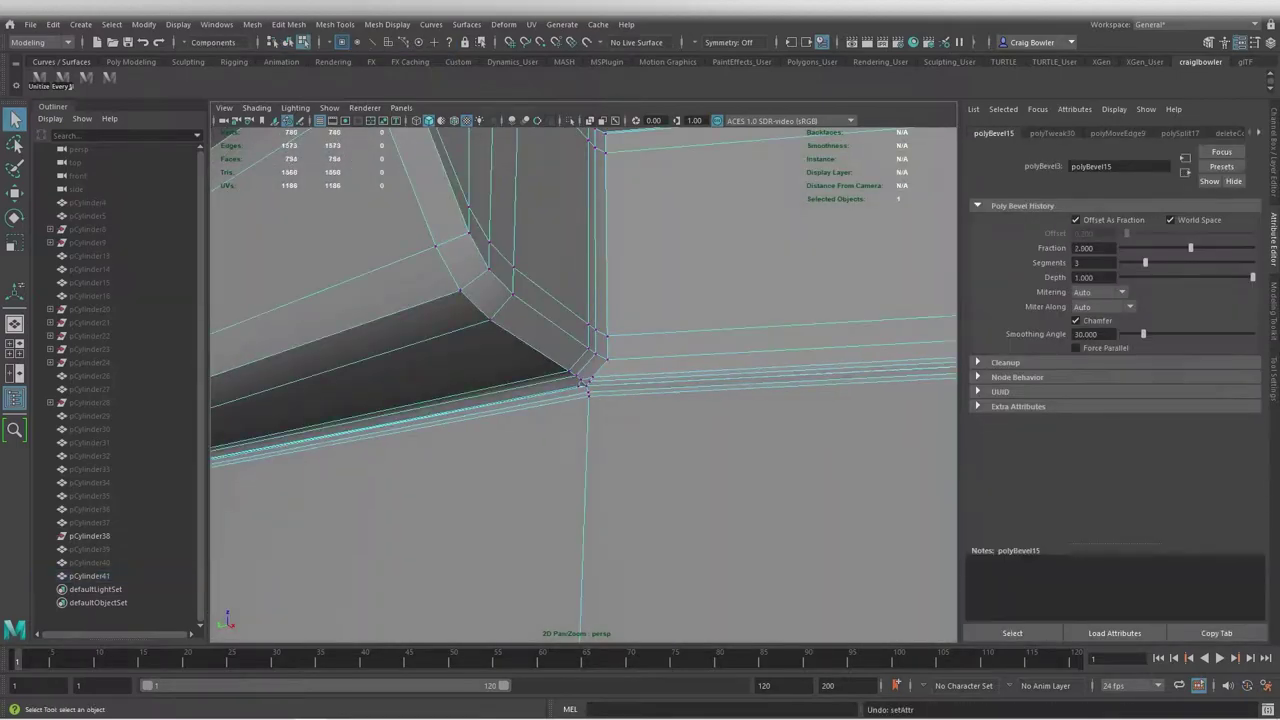
pyautogui.hotkey('ctrl', 'z')
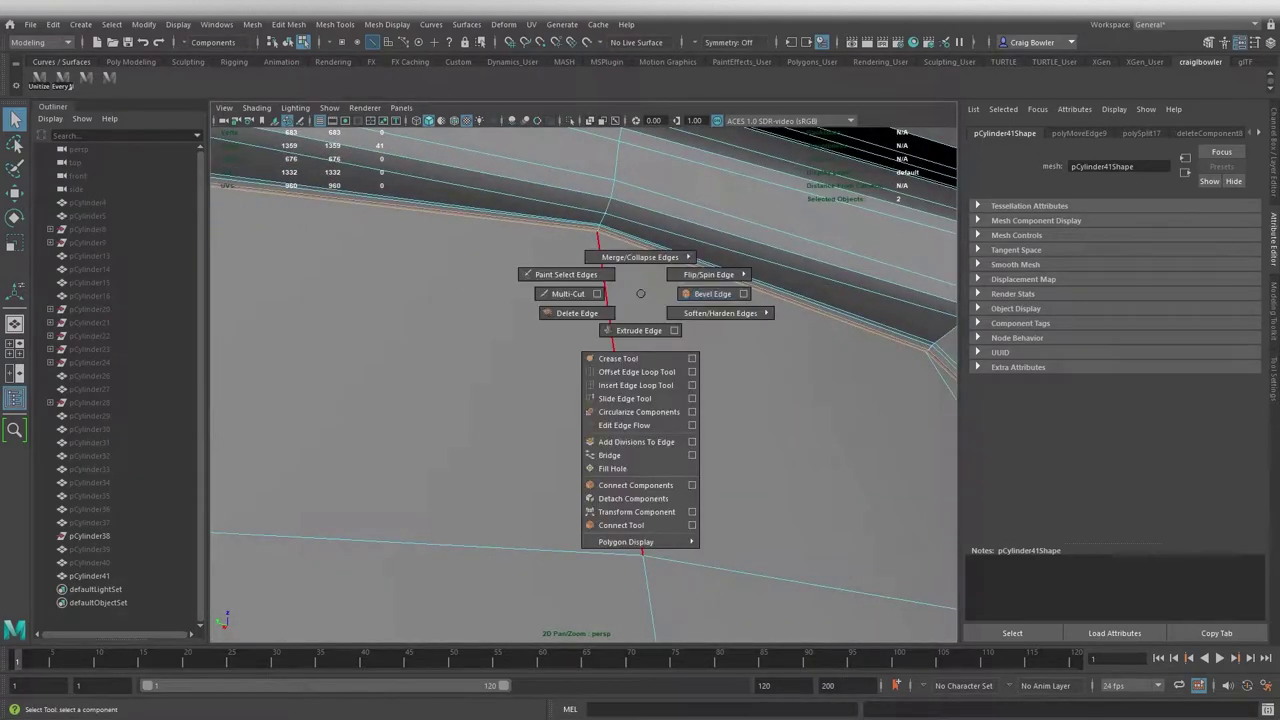
pyautogui.keyDown('shift'); pyautogui.moveTo(600, 271); pyautogui.dragTo(614, 323, button='right'); pyautogui.keyUp('shift')
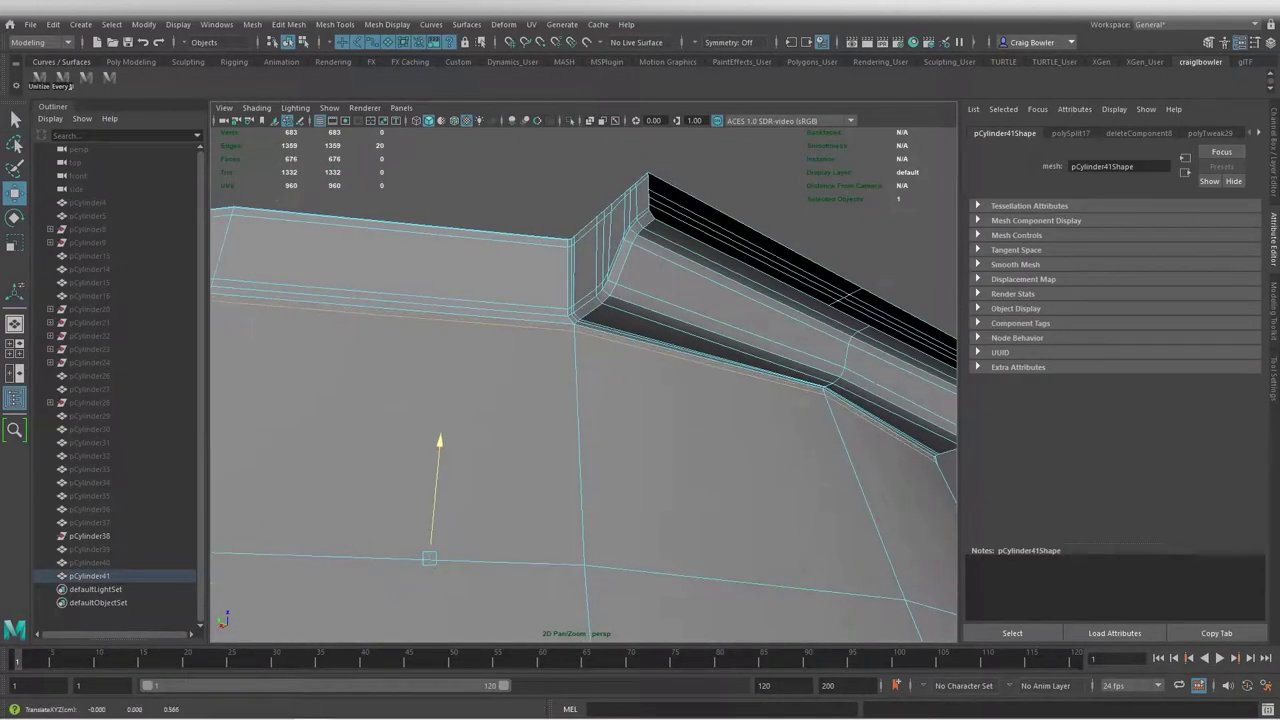
pyautogui.hotkey('ctrl', 'b')
pyautogui.hotkey('ctrl', 'z')
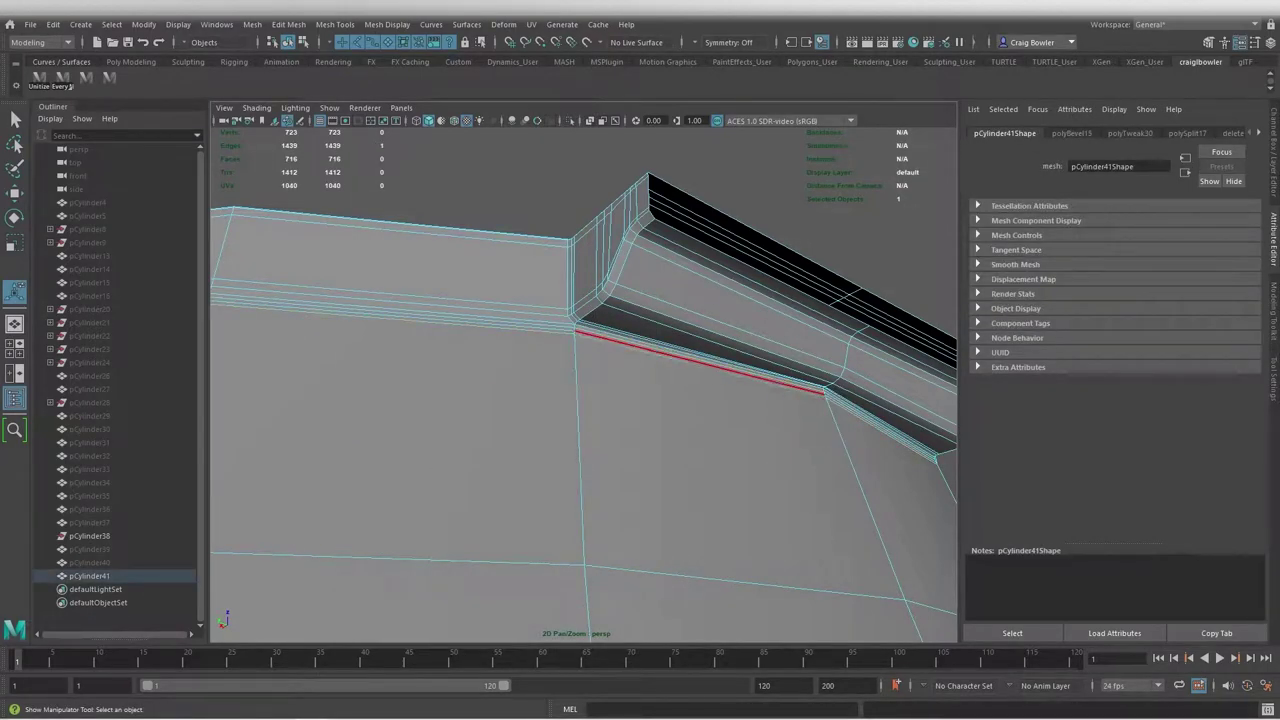
pyautogui.keyDown('shift'); pyautogui.moveTo(597, 339); pyautogui.dragTo(594, 557, button='right'); pyautogui.keyUp('shift')
pyautogui.hotkey('ctrl', 'z')
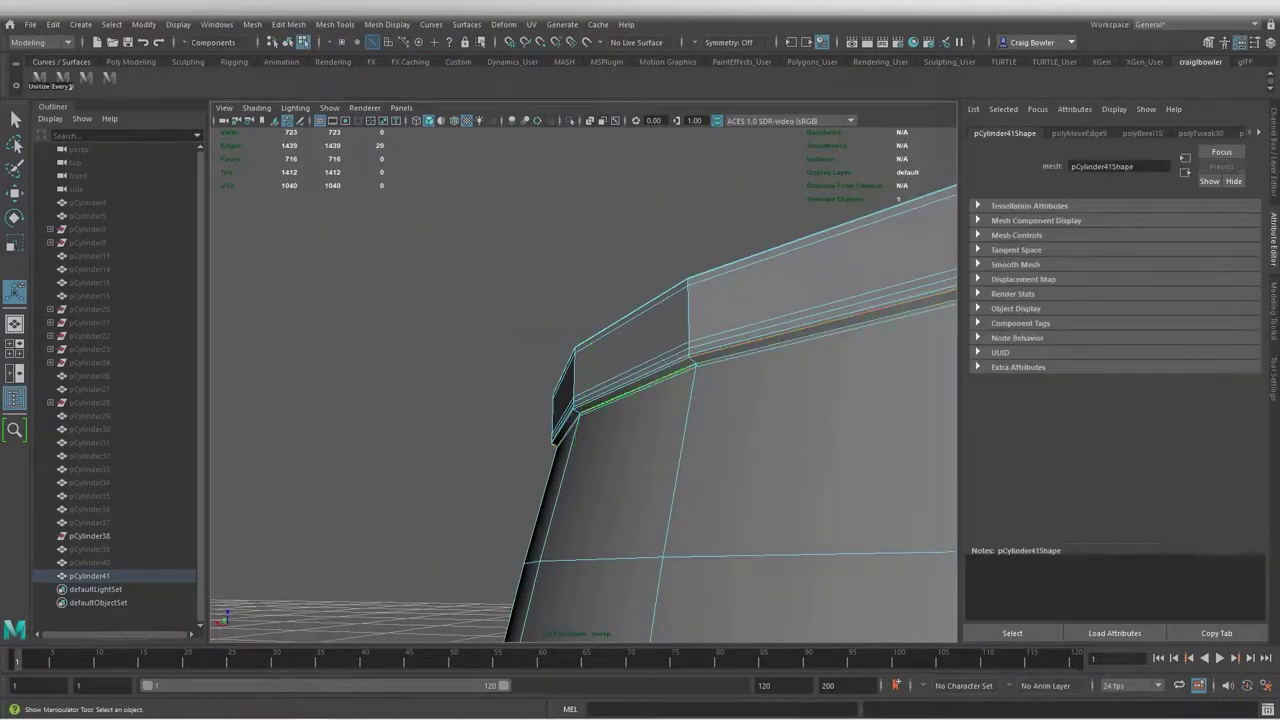
# Return to Object mode and undo several steps to restore the earlier collar shape
pyautogui.keyDown('alt'); pyautogui.moveTo(584, 400); pyautogui.dragTo(650, 380); pyautogui.keyUp('alt')
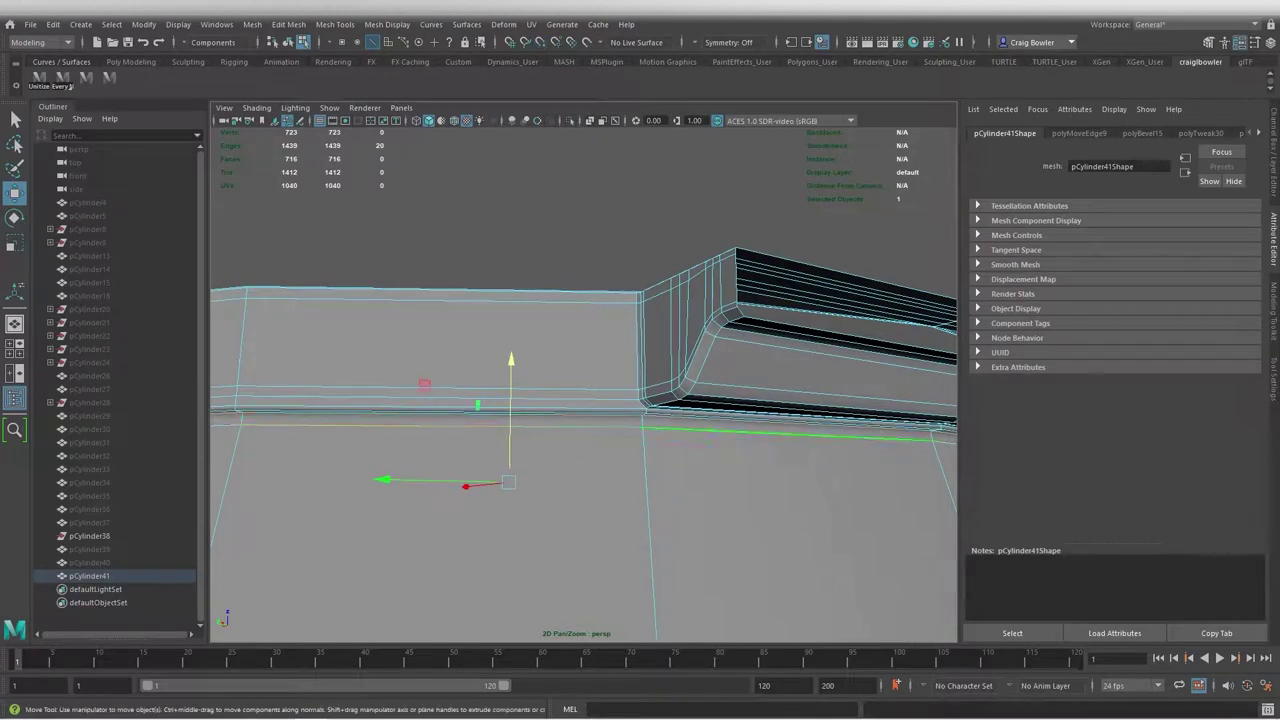
pyautogui.press('F8')
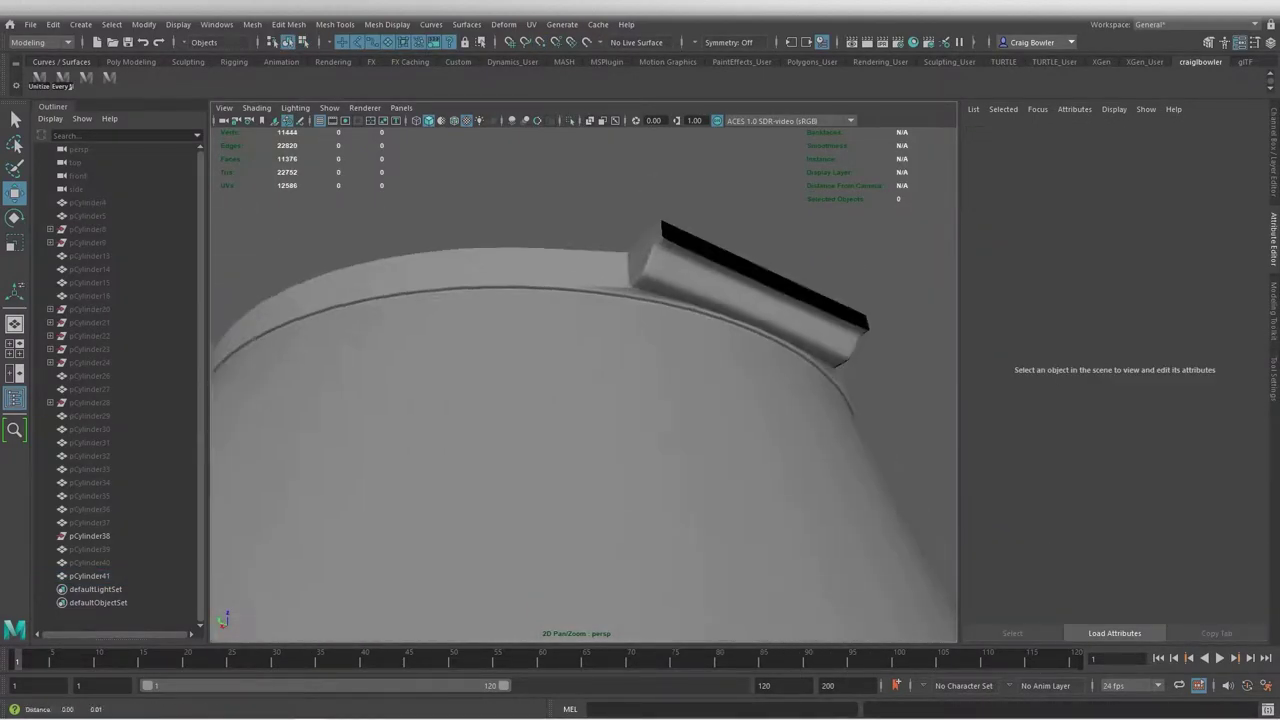
pyautogui.scroll(5, 584, 400)
pyautogui.hotkey('ctrl', 'z')
pyautogui.hotkey('ctrl', 'z')
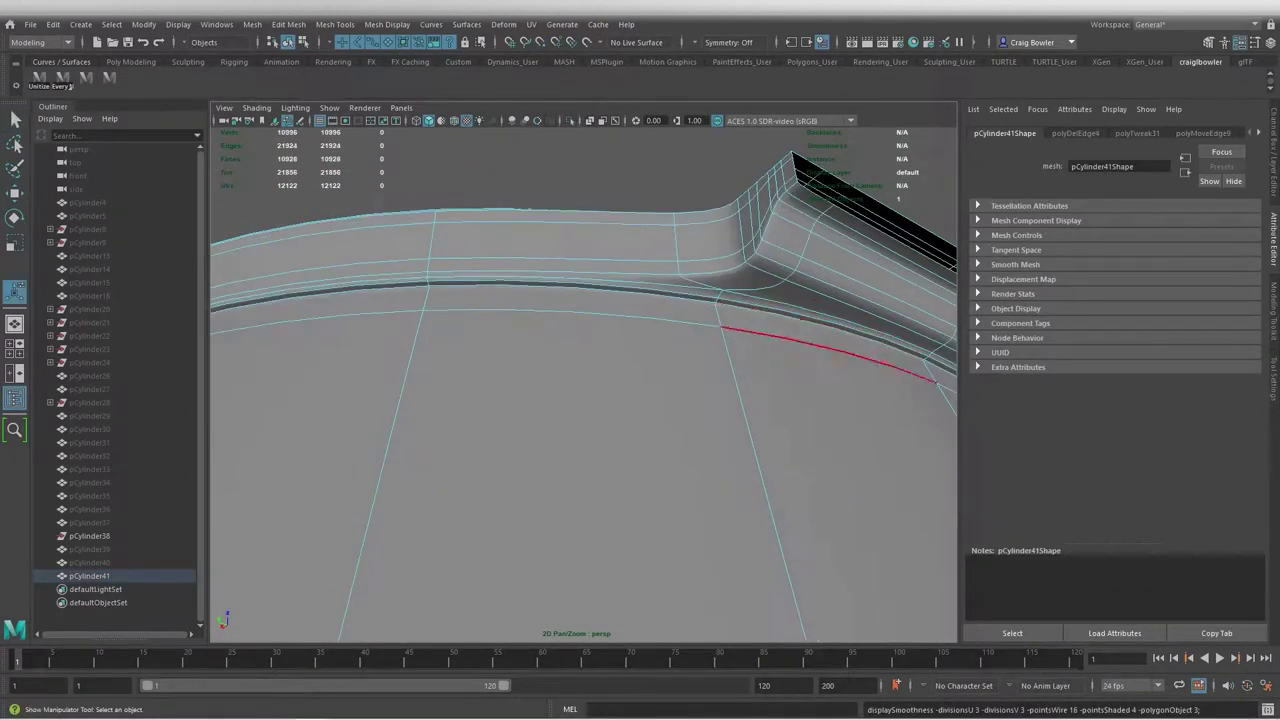
pyautogui.hotkey('ctrl', 'z')
pyautogui.hotkey('ctrl', 'z')
pyautogui.hotkey('ctrl', 'z')
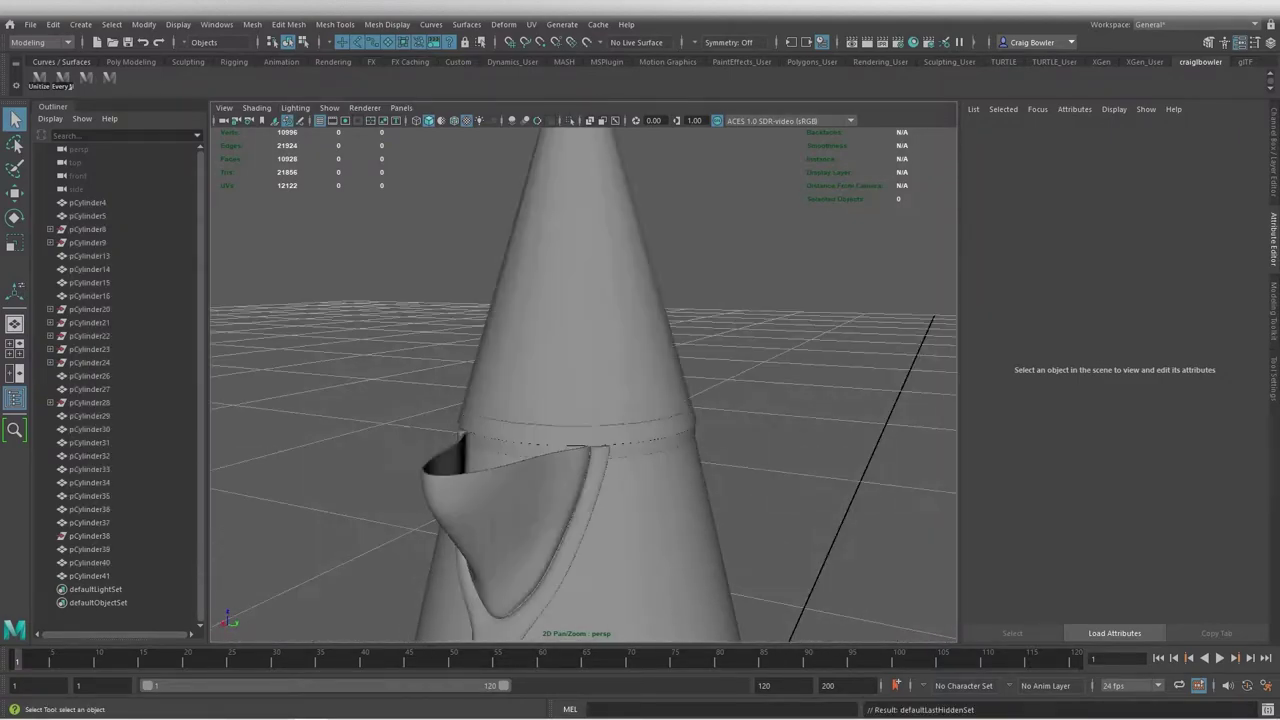
pyautogui.hotkey('ctrl', 'z')
pyautogui.hotkey('ctrl', 'z')
pyautogui.hotkey('ctrl', 'z')
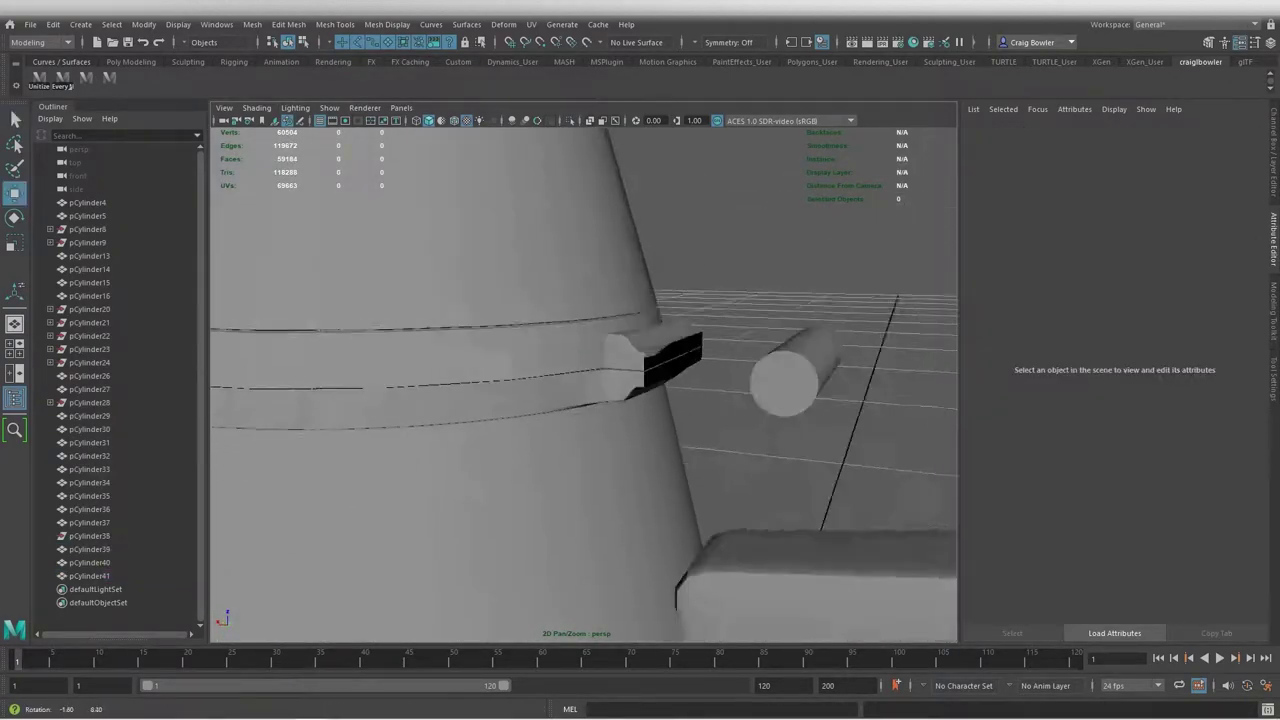
pyautogui.hotkey('ctrl', 'z')
pyautogui.hotkey('ctrl', 'z')
pyautogui.hotkey('ctrl', 'z')
pyautogui.hotkey('ctrl', 'z')
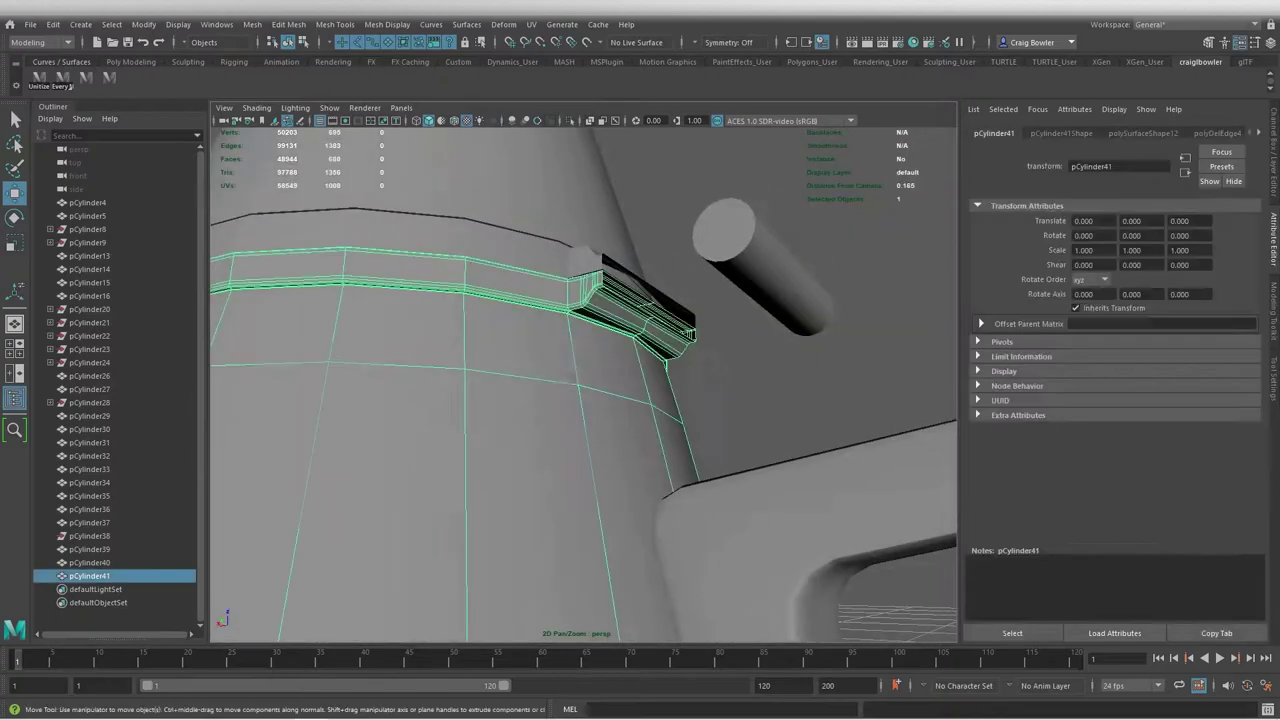
pyautogui.hotkey('ctrl', 'z')
pyautogui.hotkey('ctrl', 'z')
pyautogui.hotkey('ctrl', 'z')
pyautogui.hotkey('ctrl', 'z')
pyautogui.hotkey('ctrl', 'z')
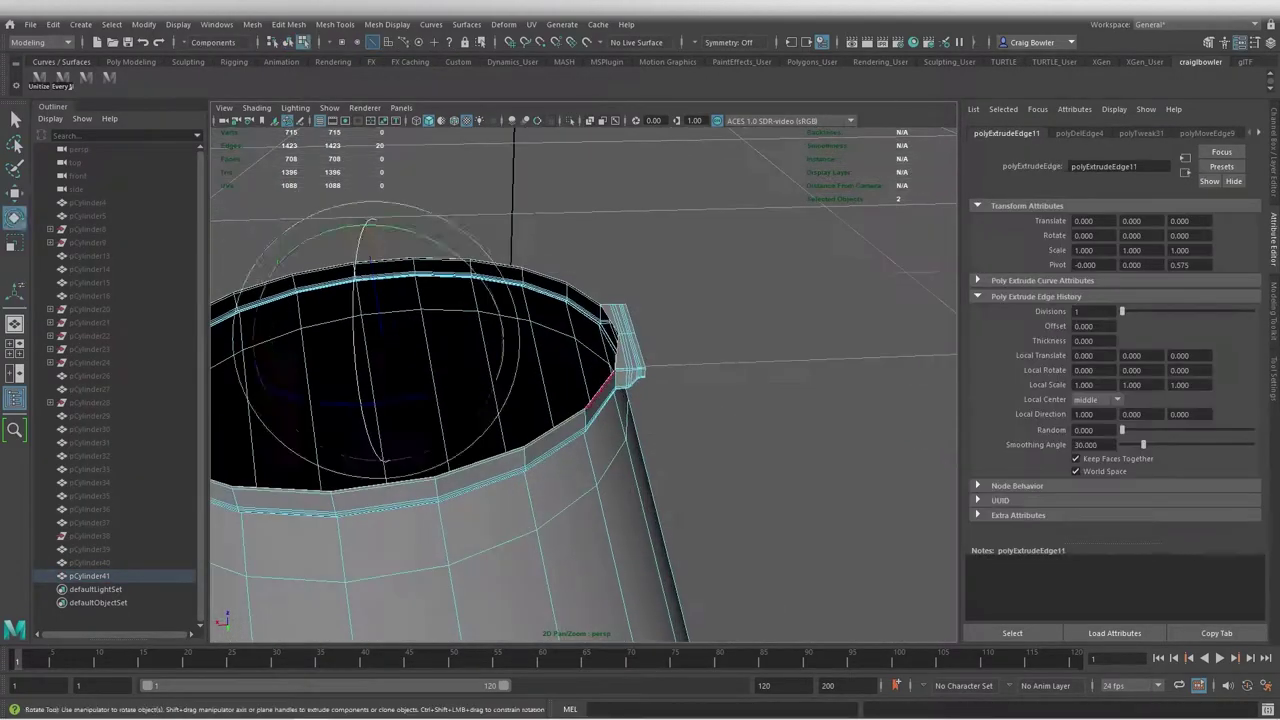
# Redo the undone rim edge extrusions on the flask collar
pyautogui.hotkey('shift', 'z')
pyautogui.hotkey('shift', 'z')
pyautogui.hotkey('shift', 'z')
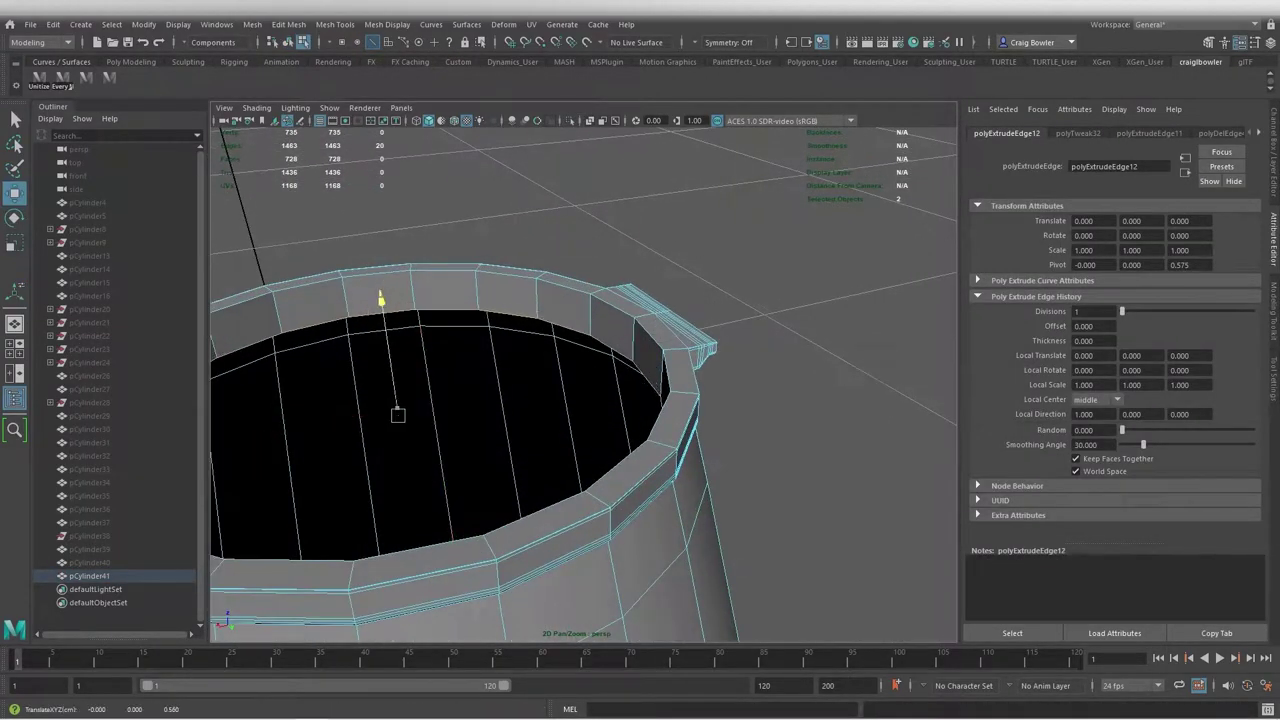
pyautogui.hotkey('shift', 'z')
pyautogui.hotkey('shift', 'z')
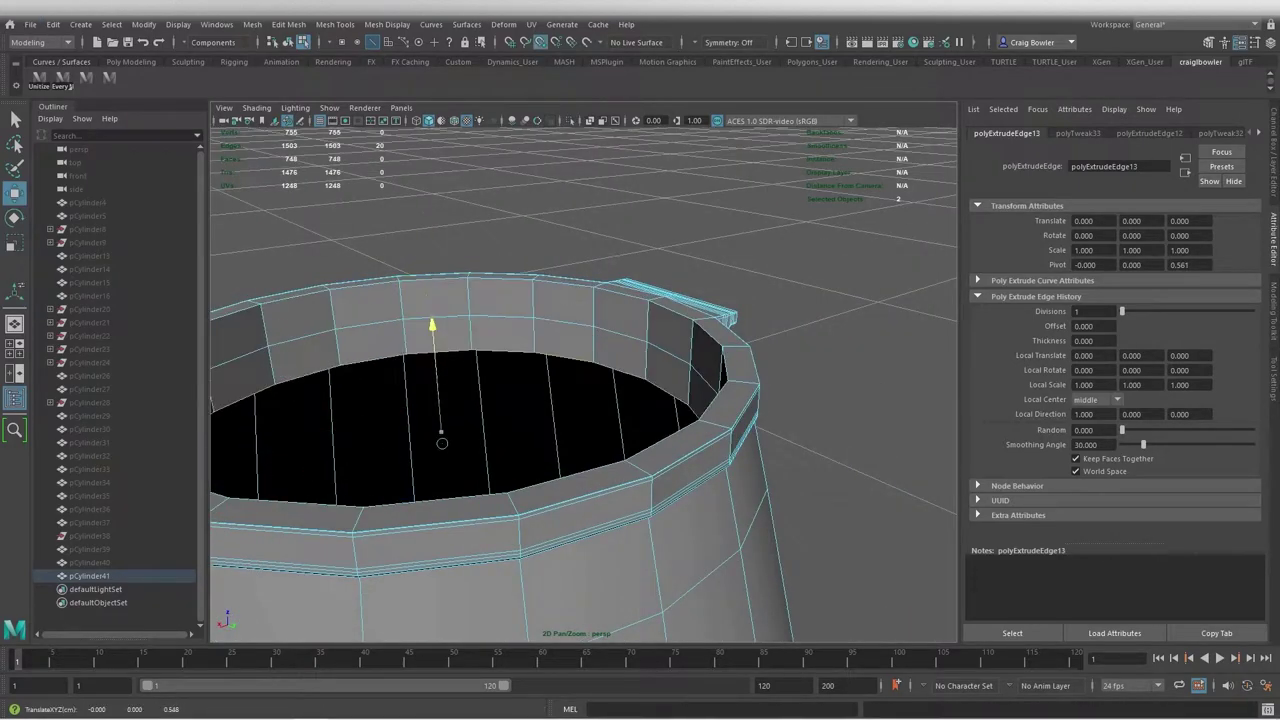
pyautogui.hotkey('shift', 'z')
pyautogui.hotkey('shift', 'z')
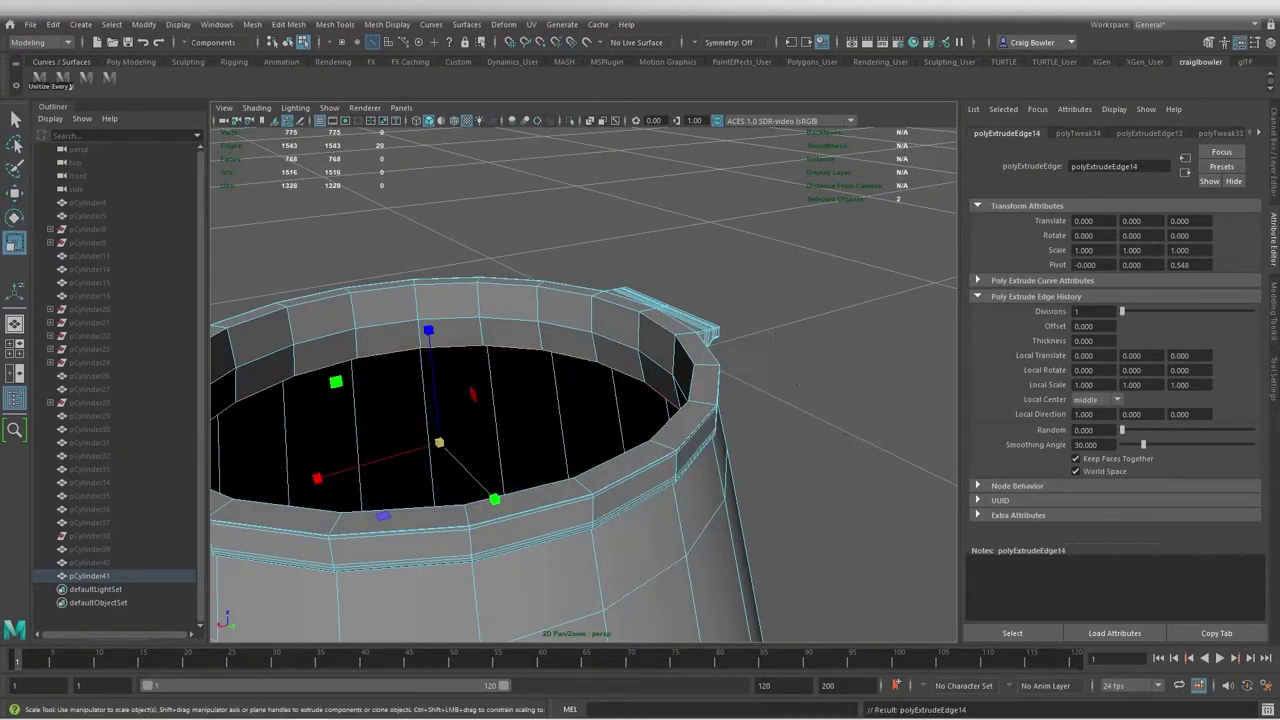
pyautogui.hotkey('shift', 'z')
pyautogui.hotkey('shift', 'z')
pyautogui.hotkey('shift', 'z')
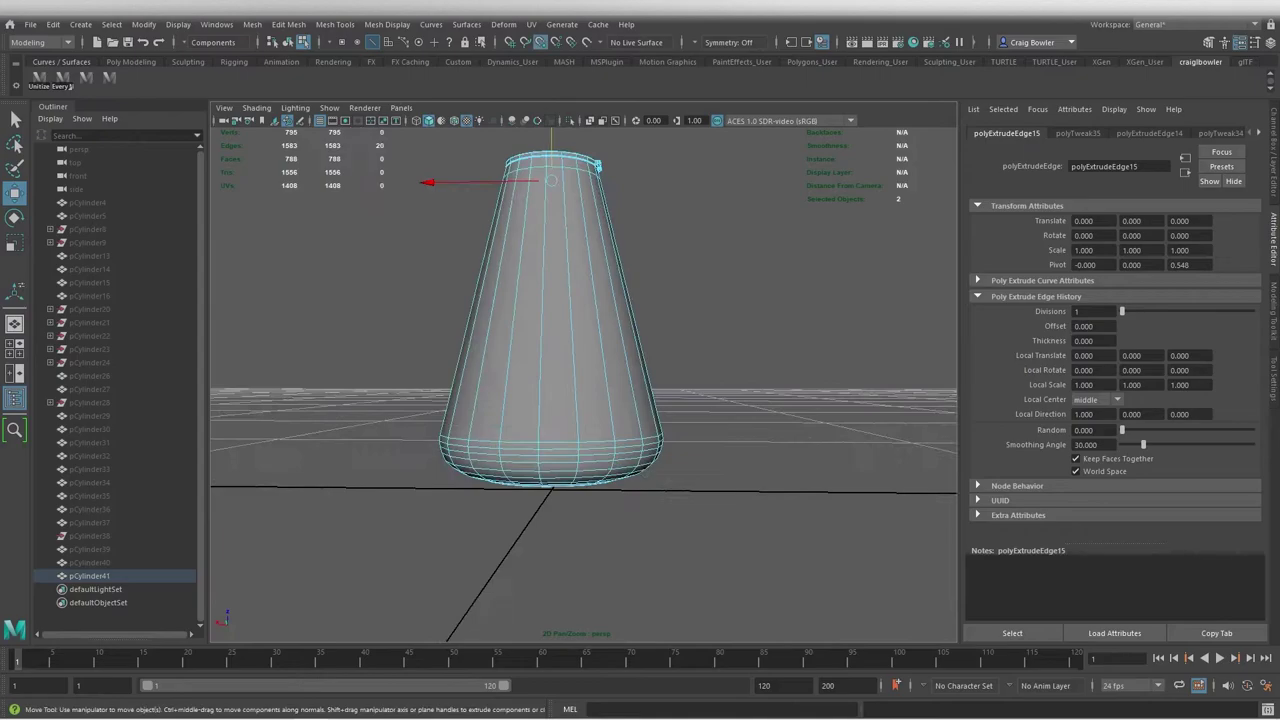
pyautogui.hotkey('shift', 'z')
pyautogui.hotkey('shift', 'z')
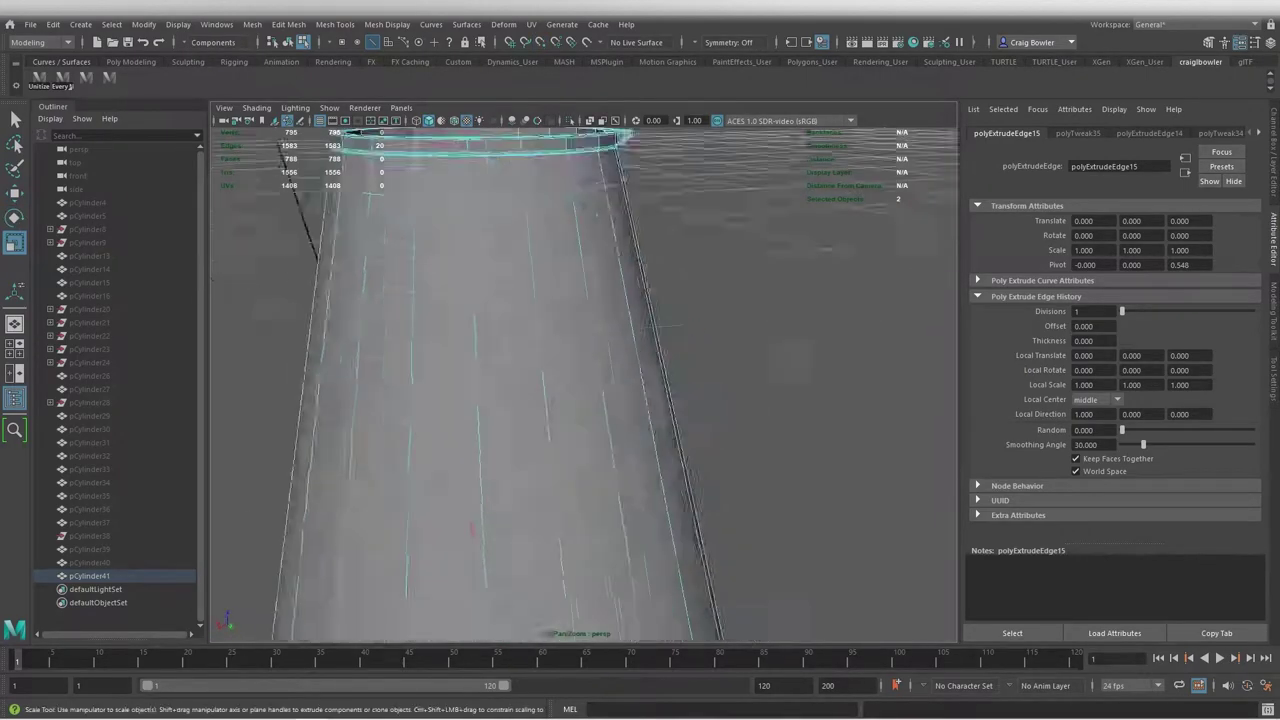
pyautogui.hotkey('shift', 'z')
pyautogui.moveTo(737, 340); pyautogui.dragTo(700, 315, button='right')
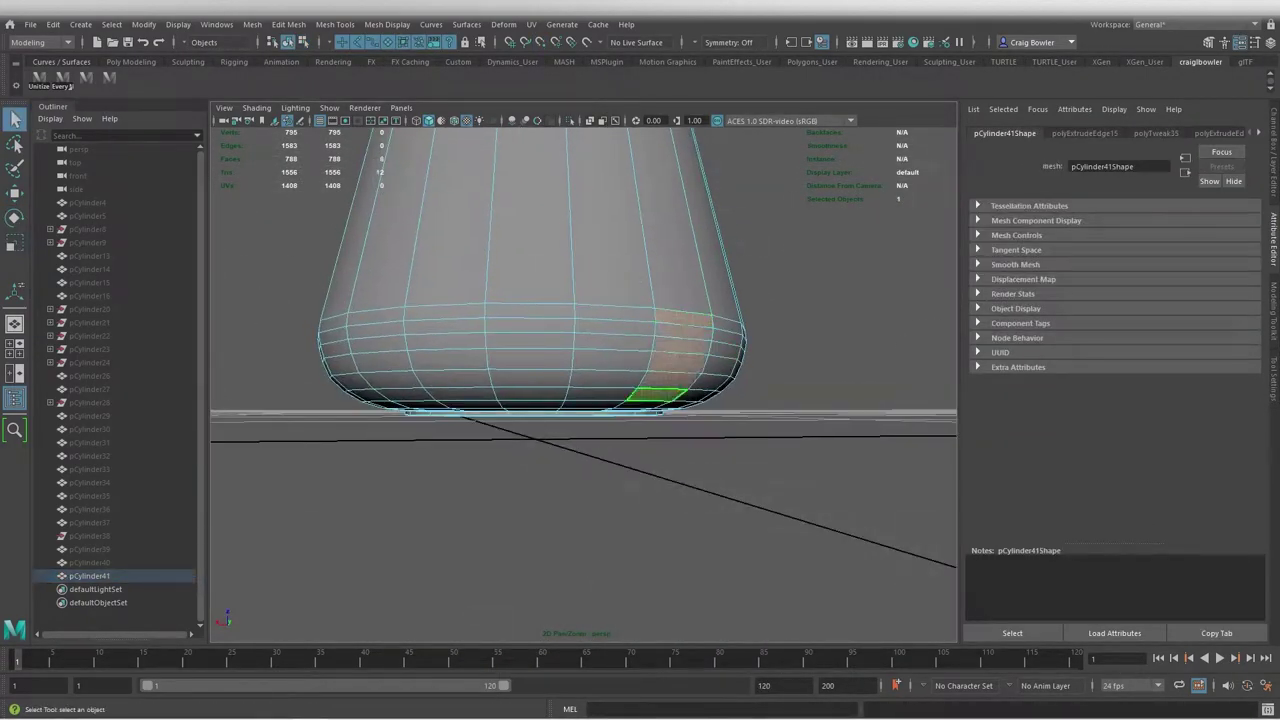
pyautogui.hotkey('shift', 'z')
pyautogui.hotkey('shift', 'z')
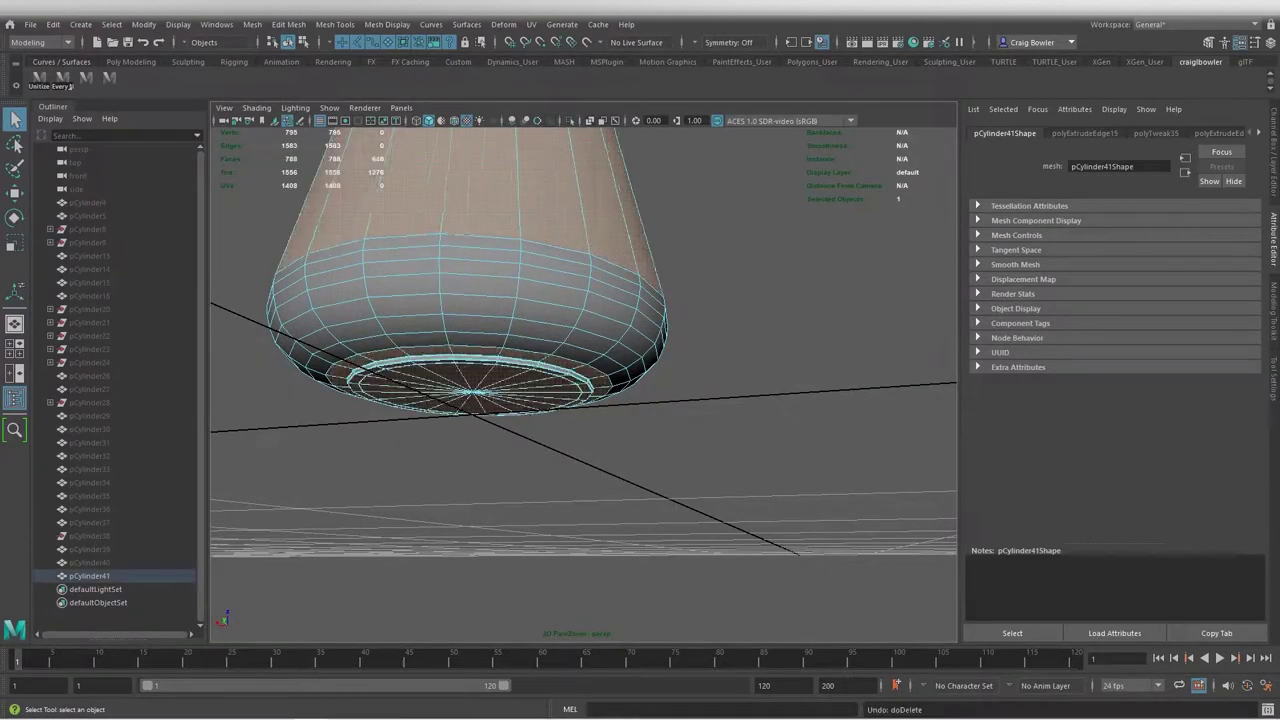
pyautogui.hotkey('shift', 'z')
pyautogui.hotkey('shift', 'z')
pyautogui.hotkey('shift', 'z')
# Duplicate the lower body face band and isolate the separated strip piece
pyautogui.click(288, 24)
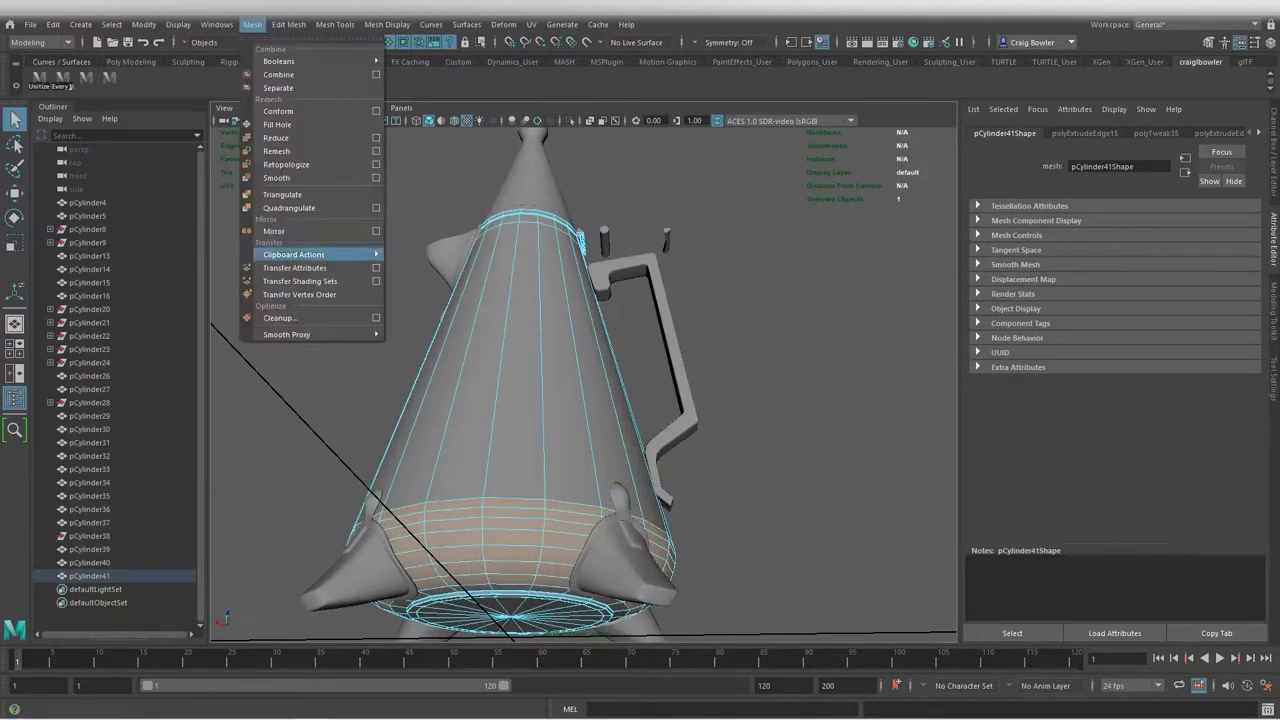
pyautogui.click(315, 400)
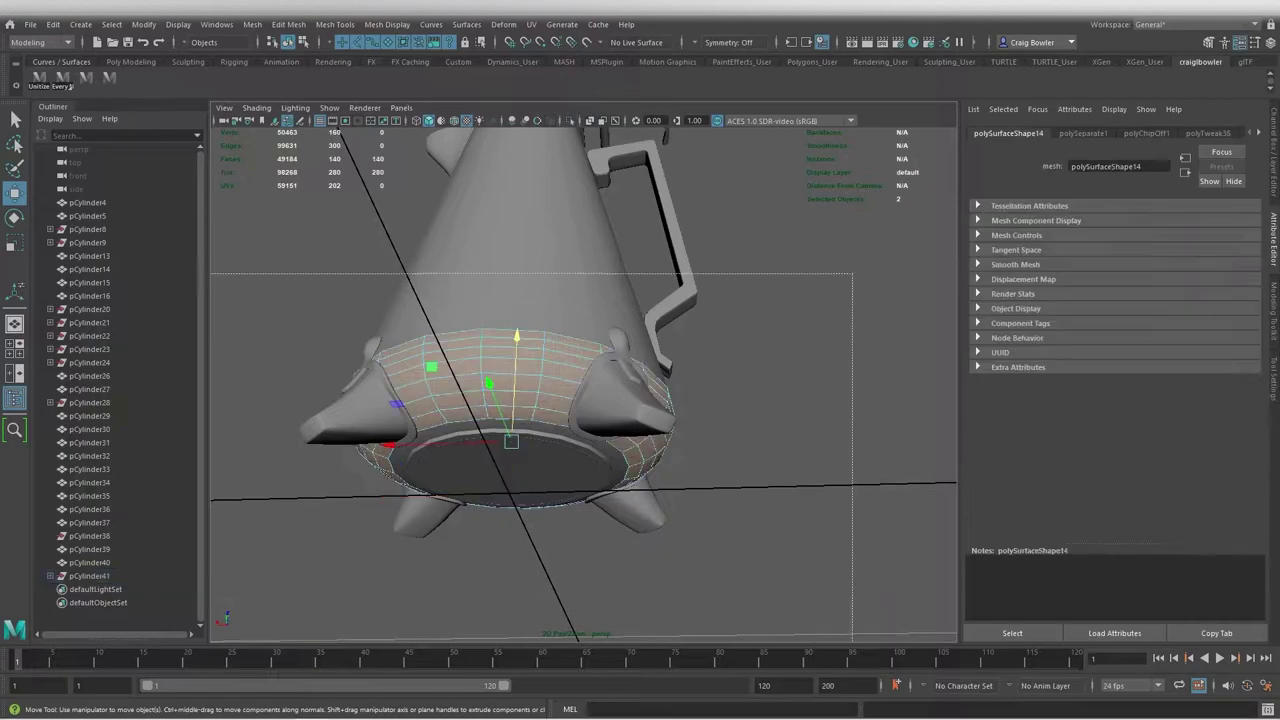
pyautogui.press('t')
pyautogui.press('4')
pyautogui.press('f')
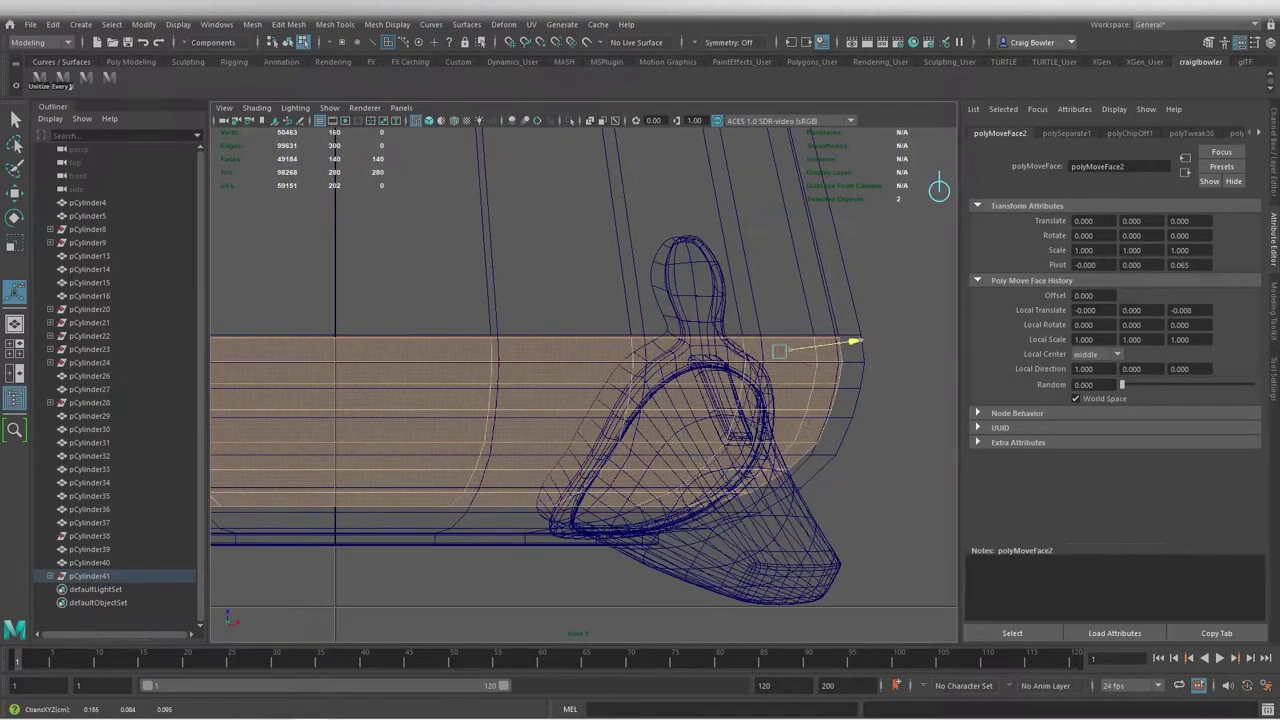
pyautogui.press('q')
pyautogui.press('5')
pyautogui.press('F8')
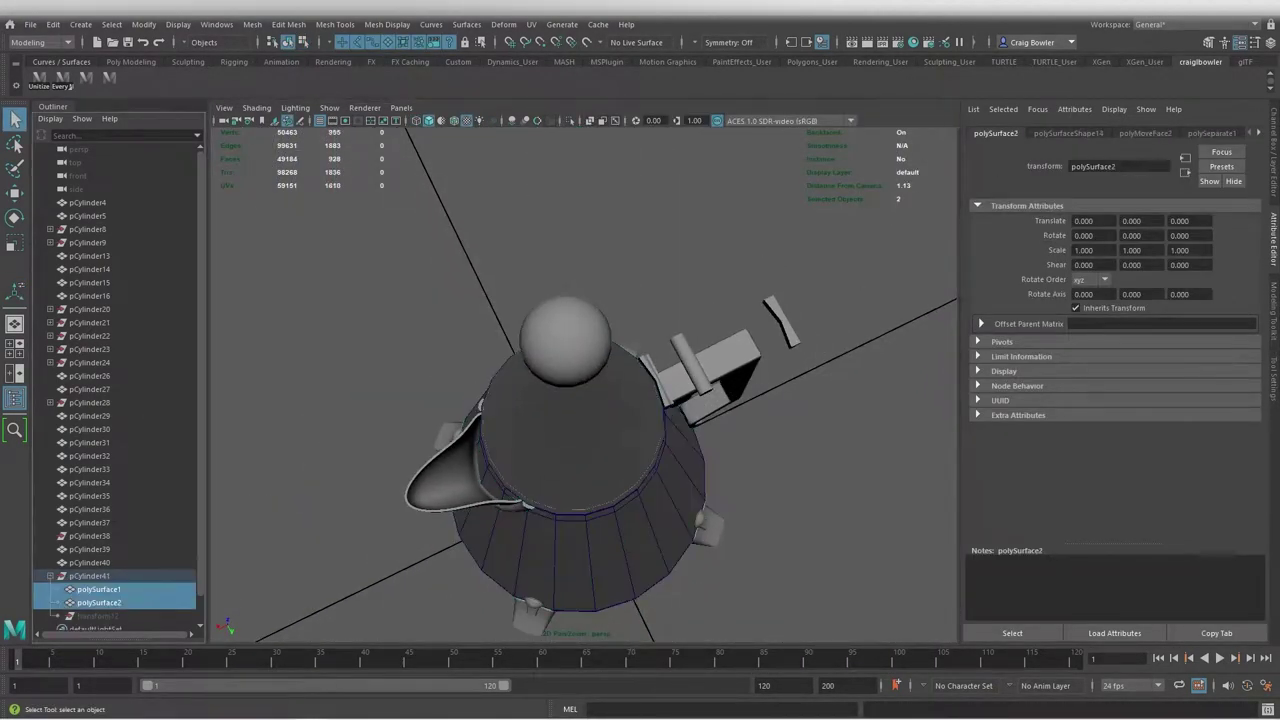
pyautogui.hotkey('ctrl', '1')
# Combine the strip pieces, merge their overlapping vertices and extrude the strip's border edges
pyautogui.click(252, 24)
pyautogui.click(572, 475)
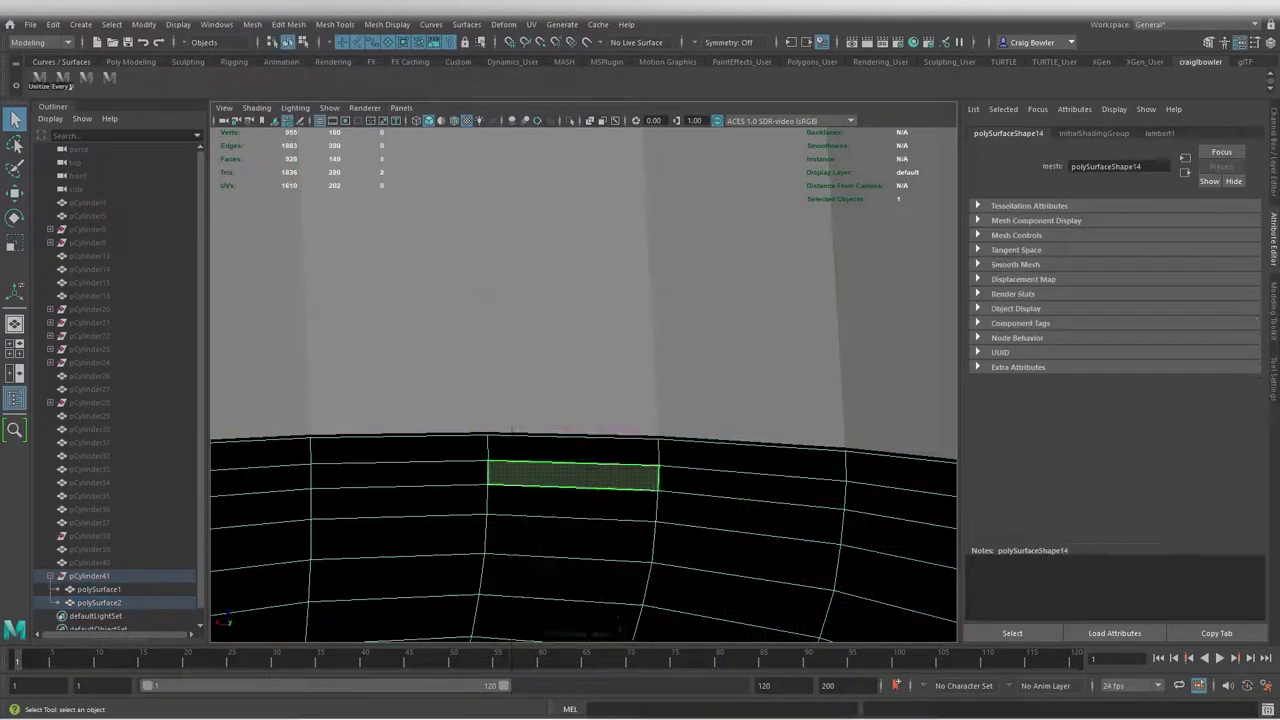
pyautogui.click(252, 24)
pyautogui.click(272, 66)
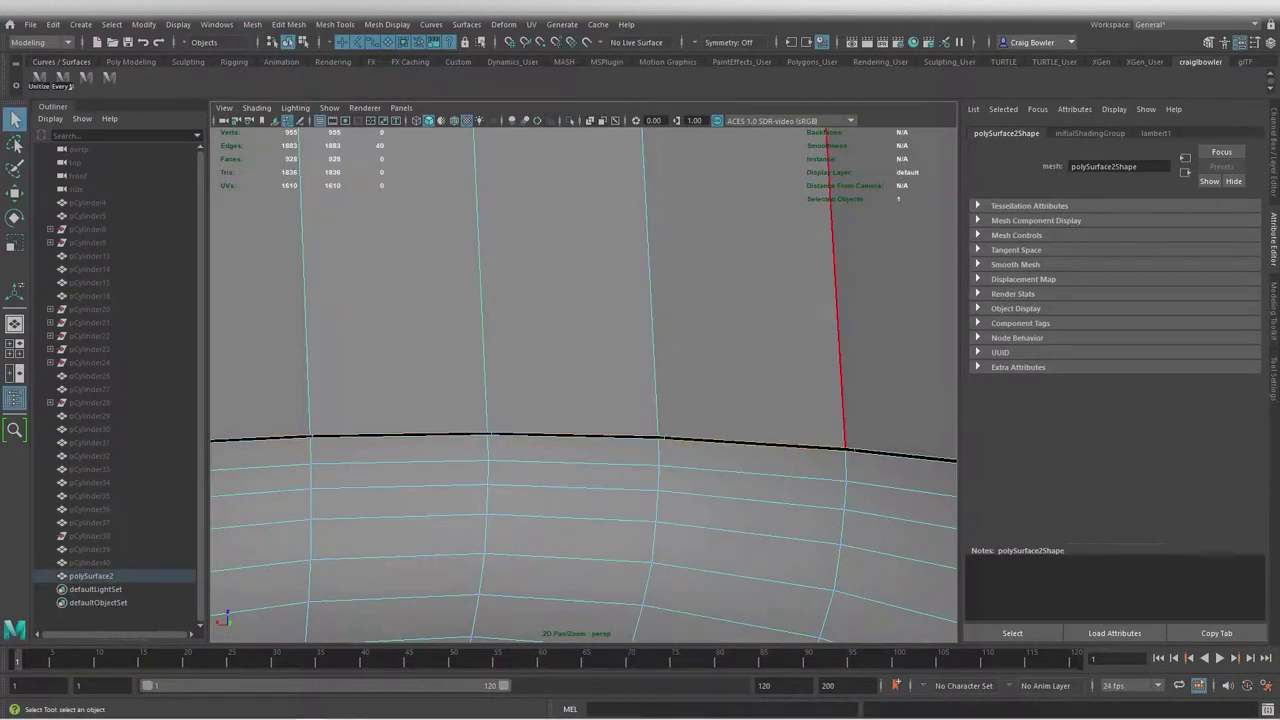
pyautogui.moveTo(716, 321); pyautogui.dragTo(785, 302, button='right')
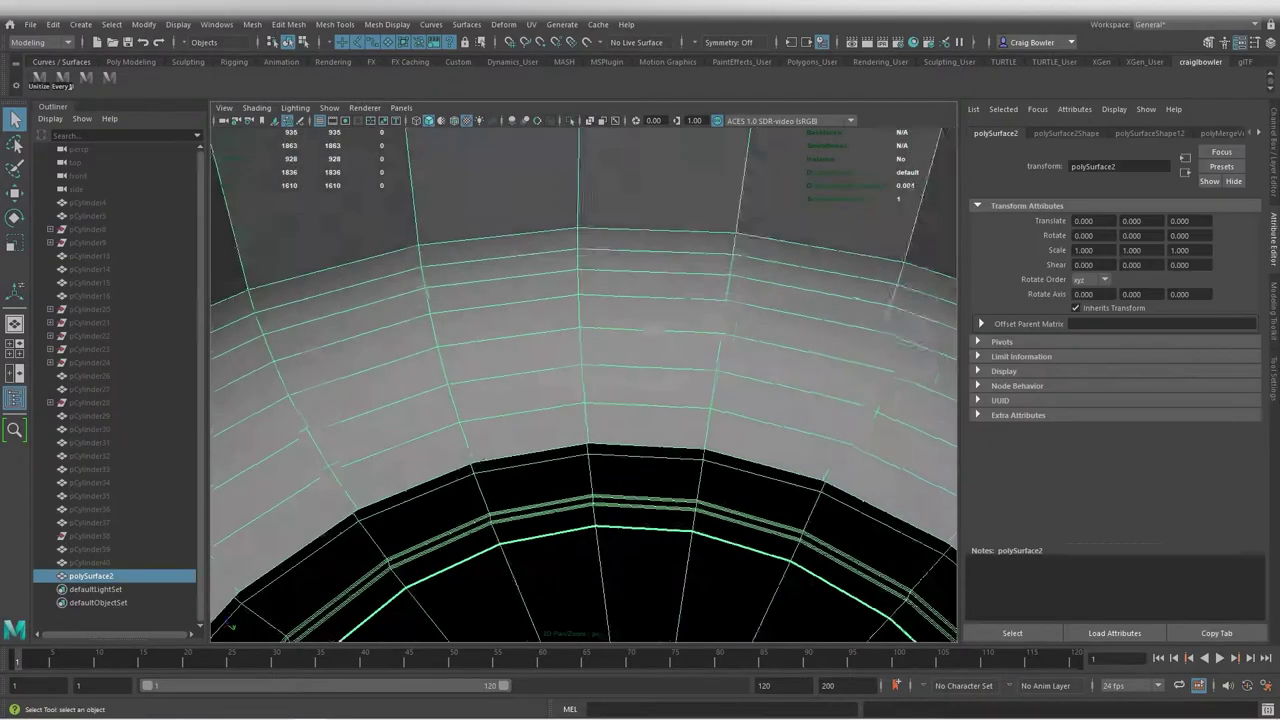
pyautogui.keyDown('shift'); pyautogui.moveTo(729, 394); pyautogui.dragTo(800, 415, button='right'); pyautogui.keyUp('shift')
pyautogui.press('space')
pyautogui.press('space')
pyautogui.press('e')
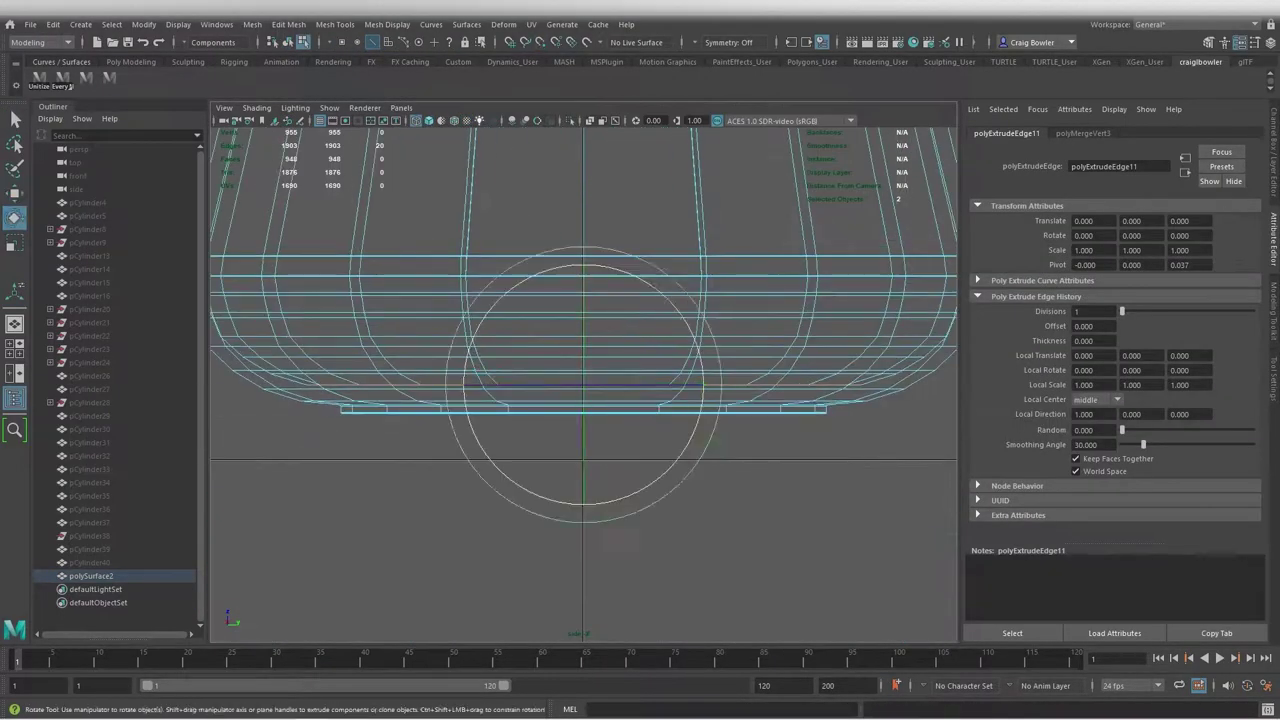
pyautogui.press('w')
pyautogui.moveTo(800, 430); pyautogui.dragTo(814, 400, button='right')
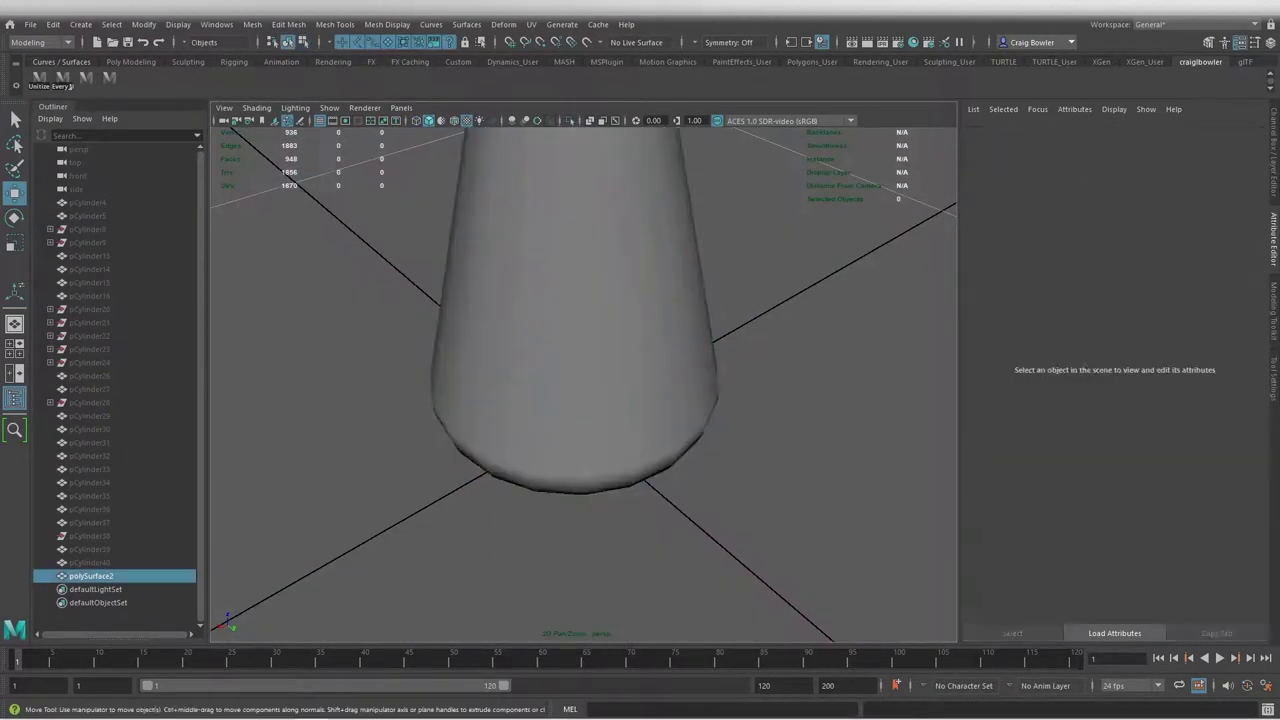
pyautogui.scroll(10, 583, 384)
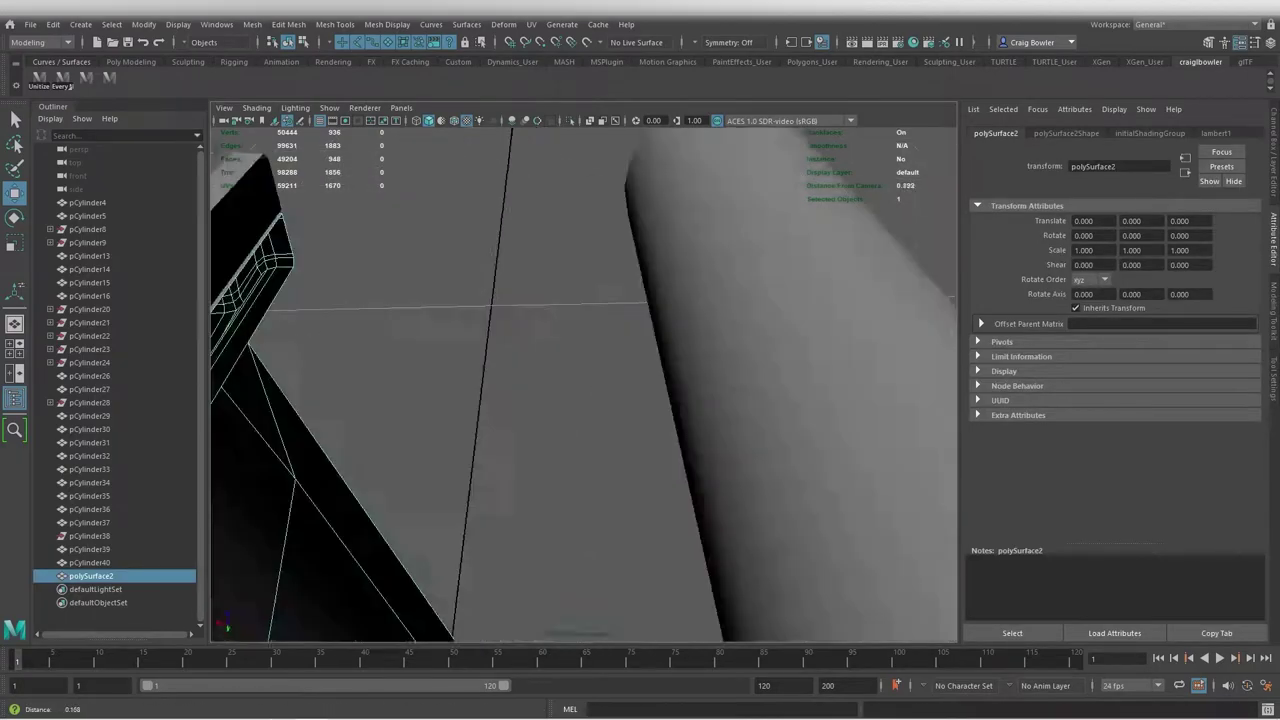
pyautogui.scroll(-10, 583, 384)
# Select polySurface2 and soften its edges with a 180 angle
pyautogui.keyDown('alt'); pyautogui.moveTo(583, 384); pyautogui.dragTo(583, 330); pyautogui.keyUp('alt')
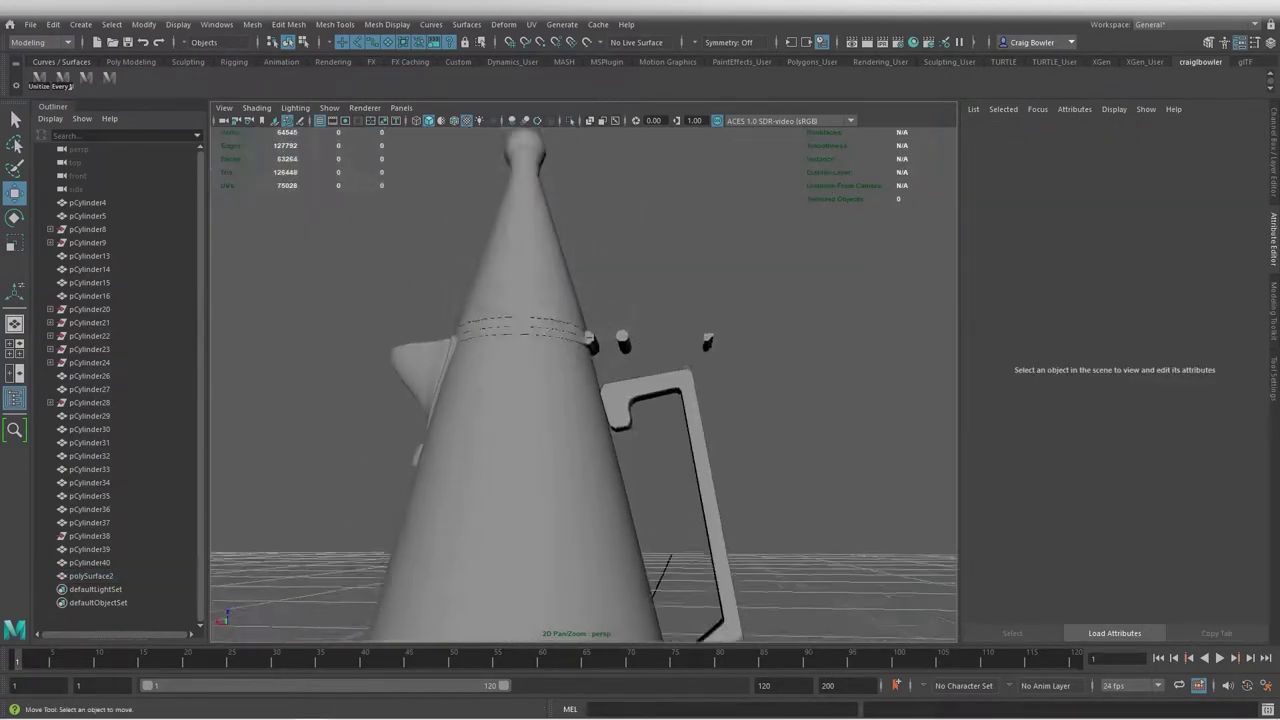
pyautogui.click(625, 330)
pyautogui.press('e')
pyautogui.scroll(5, 604, 340)
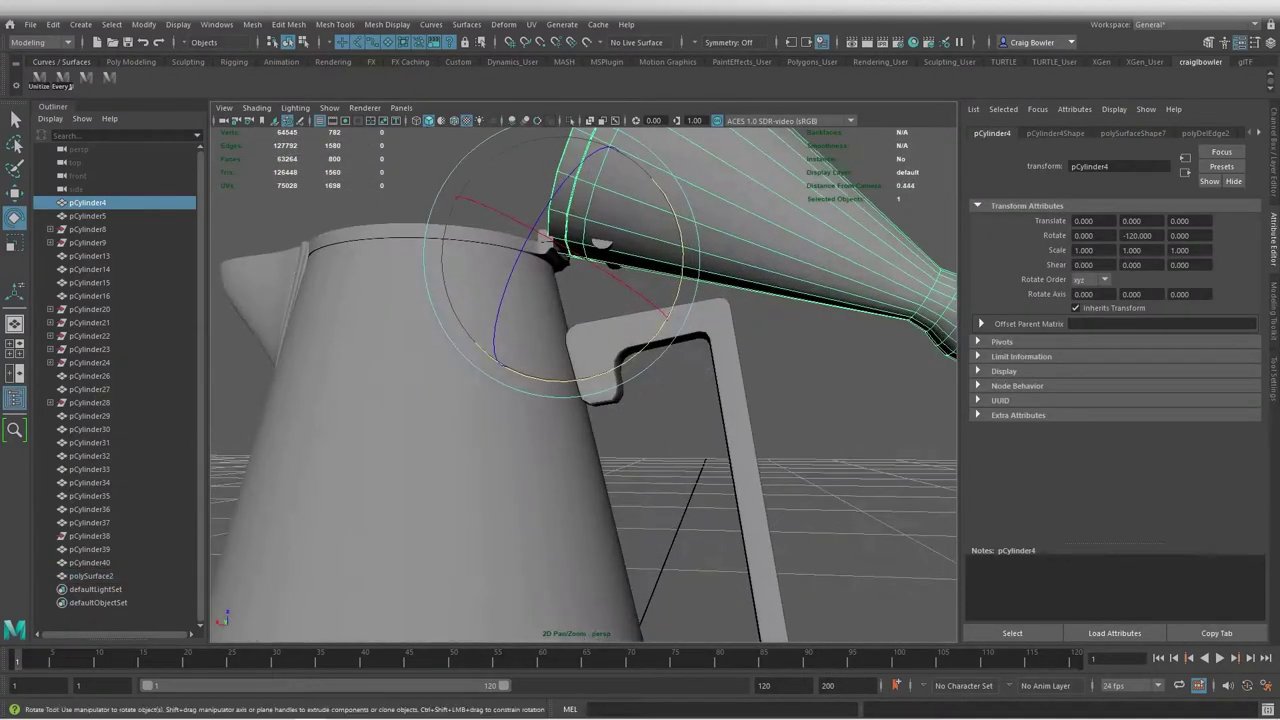
pyautogui.scroll(-5, 604, 340)
pyautogui.scroll(8, 604, 340)
pyautogui.rightClick(604, 340)
pyautogui.moveTo(604, 340); pyautogui.dragTo(603, 375, button='right')
pyautogui.press('q')
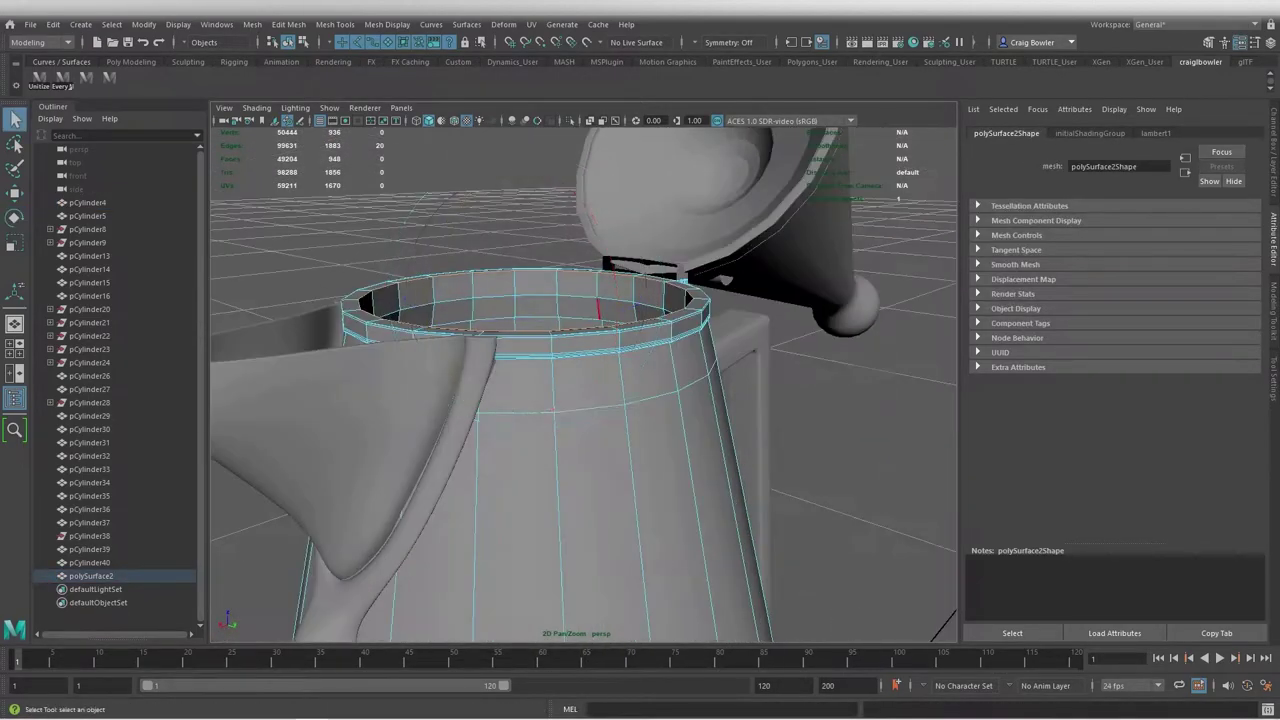
pyautogui.keyDown('shift'); pyautogui.moveTo(654, 283); pyautogui.dragTo(800, 400, button='right'); pyautogui.keyUp('shift')
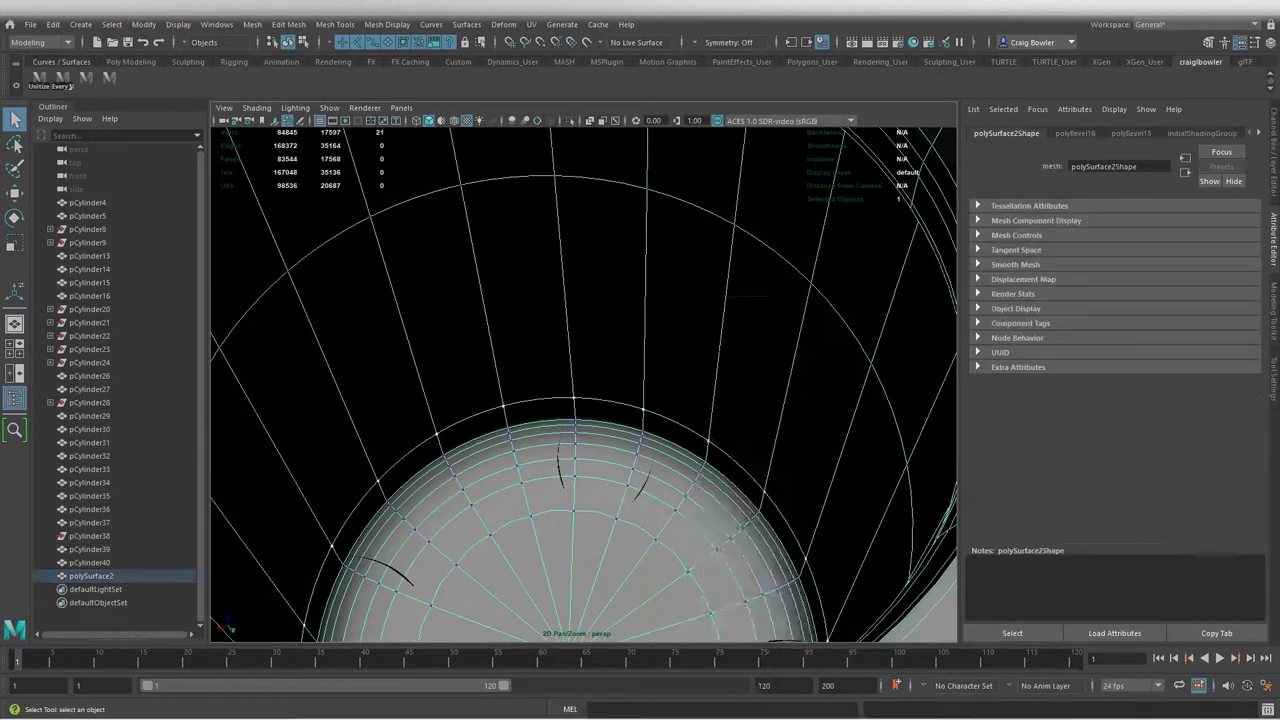
pyautogui.moveTo(742, 339); pyautogui.dragTo(676, 339, button='right')
pyautogui.press('w')
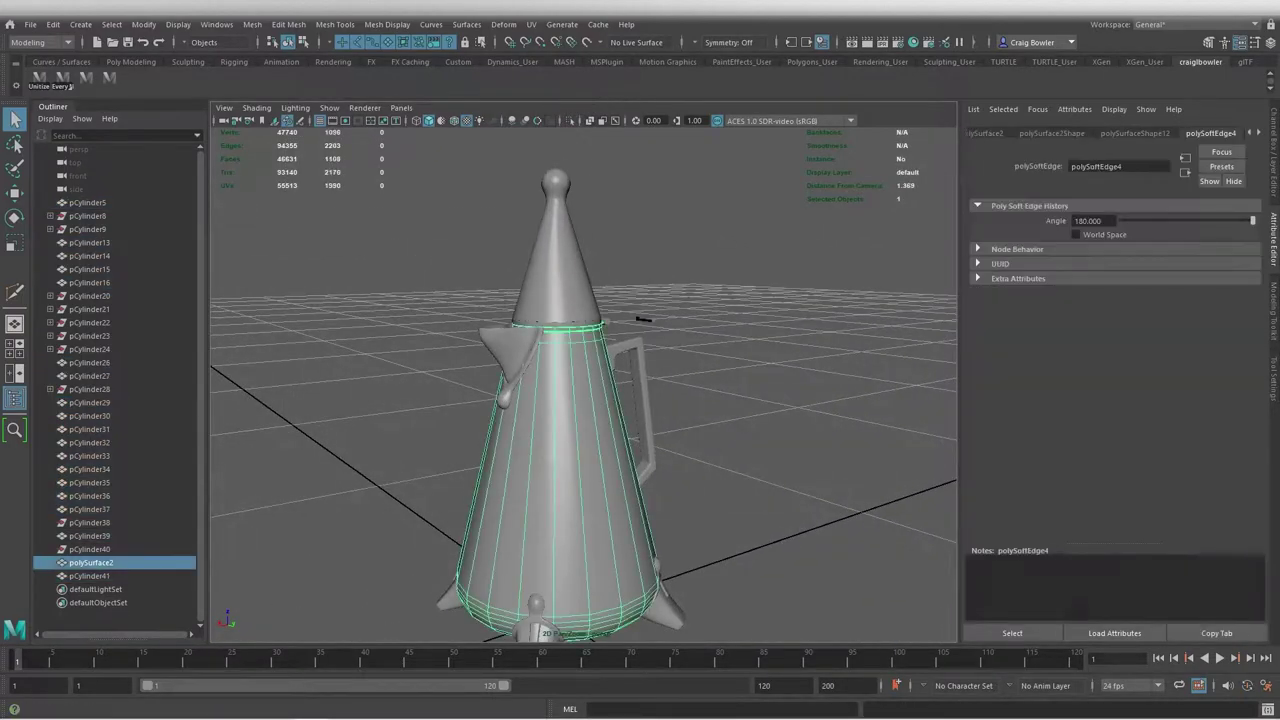
# Deselect the flask body, view it from a lower front angle, and isolate the selected cylinder
pyautogui.click(645, 319)
pyautogui.keyDown('alt'); pyautogui.moveTo(645, 319); pyautogui.dragTo(688, 238); pyautogui.keyUp('alt')
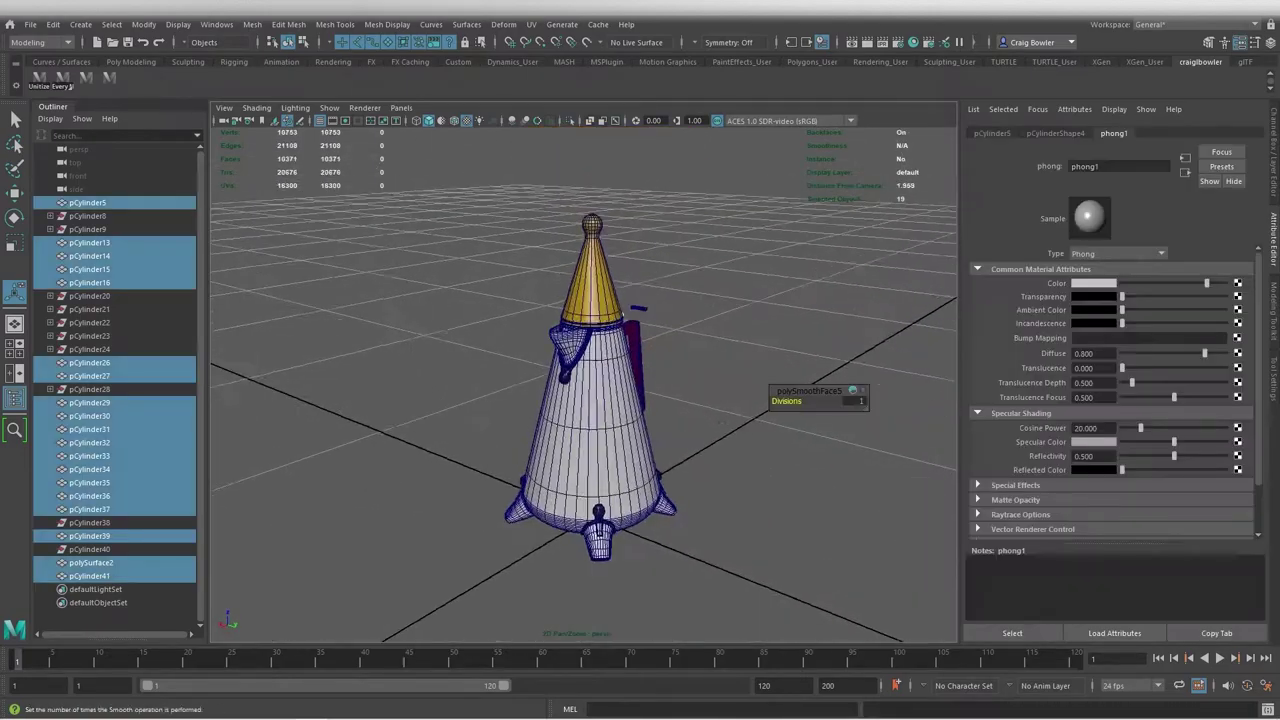
pyautogui.hotkey('alt', 'h')
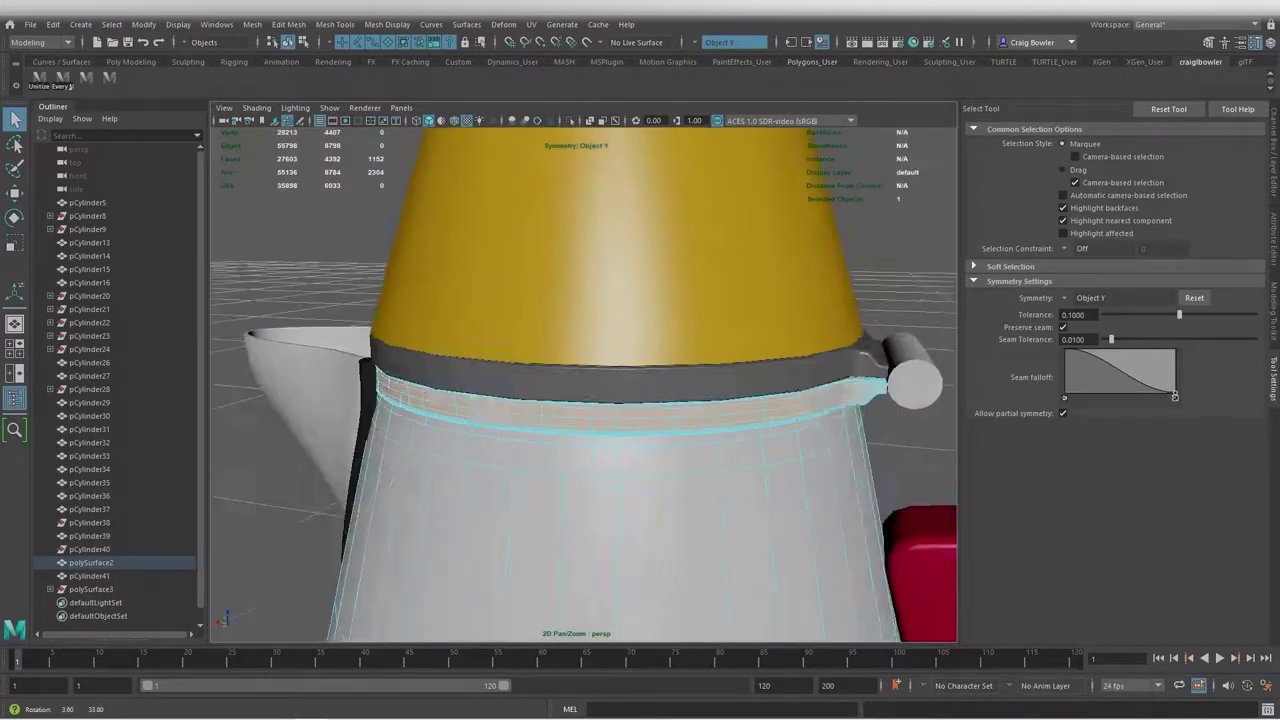
# Bevel the side piece's edges, extrude the panel faces and select the panel's border edges
pyautogui.moveTo(684, 339); pyautogui.dragTo(686, 680, button='right')
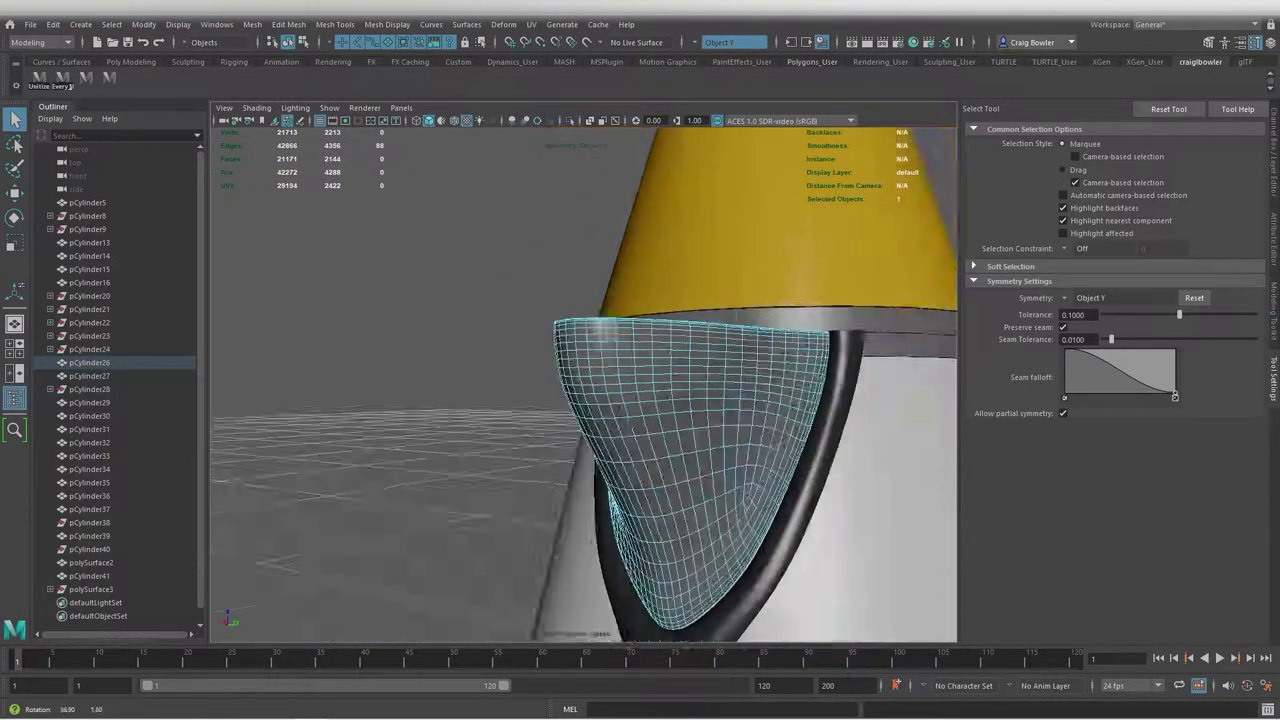
pyautogui.hotkey('ctrl', 'b')
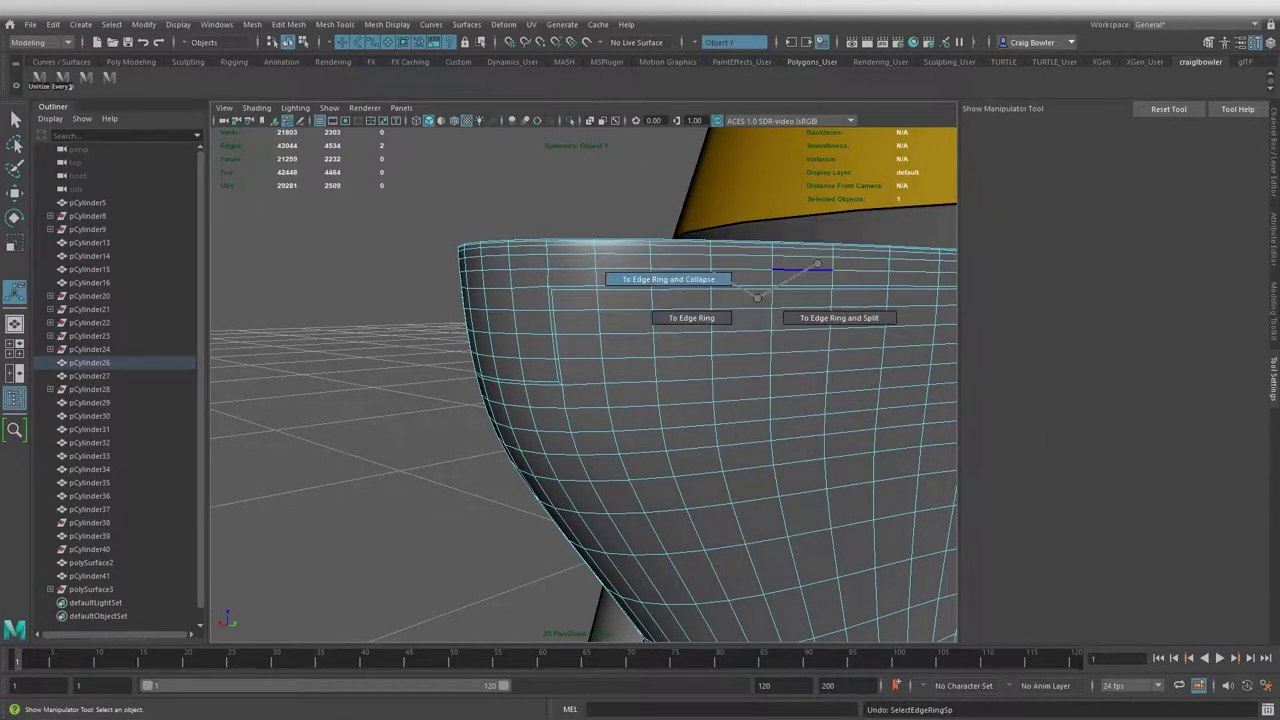
pyautogui.keyDown('shift'); pyautogui.moveTo(672, 305); pyautogui.dragTo(670, 342, button='right'); pyautogui.keyUp('shift')
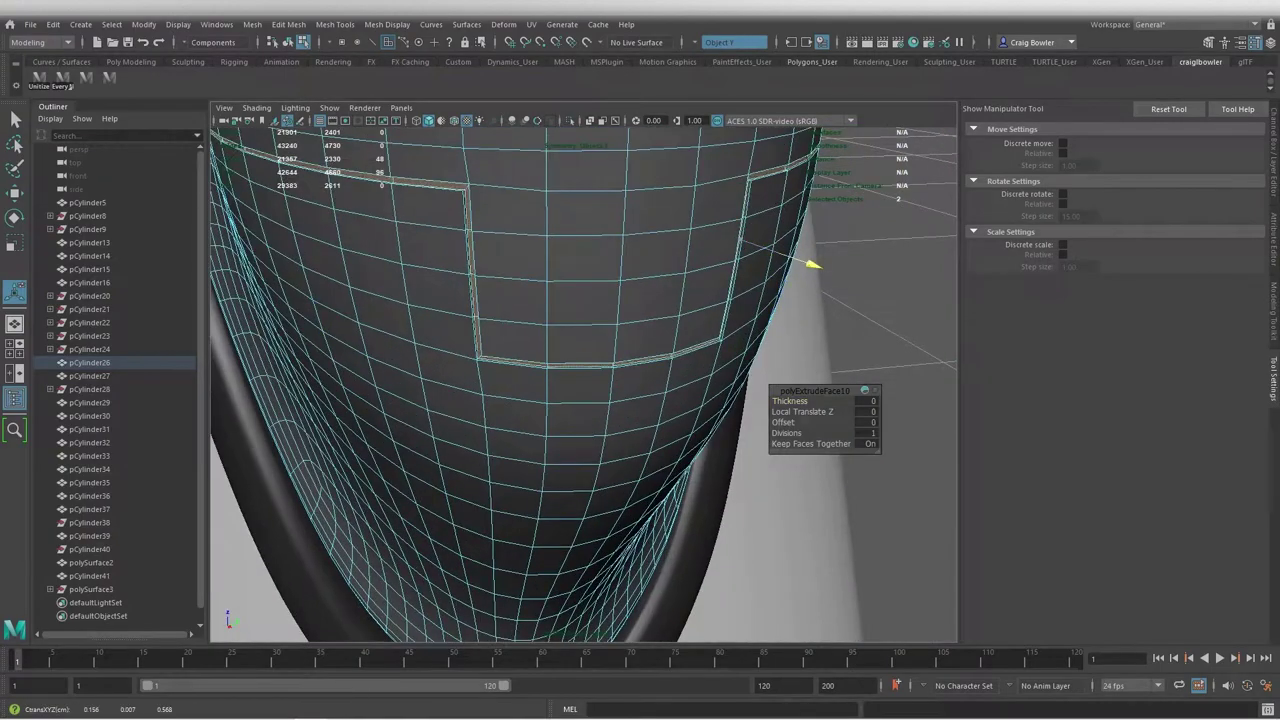
pyautogui.keyDown('alt'); pyautogui.moveTo(640, 400); pyautogui.dragTo(600, 360); pyautogui.keyUp('alt')
pyautogui.scroll(5, 509, 294)
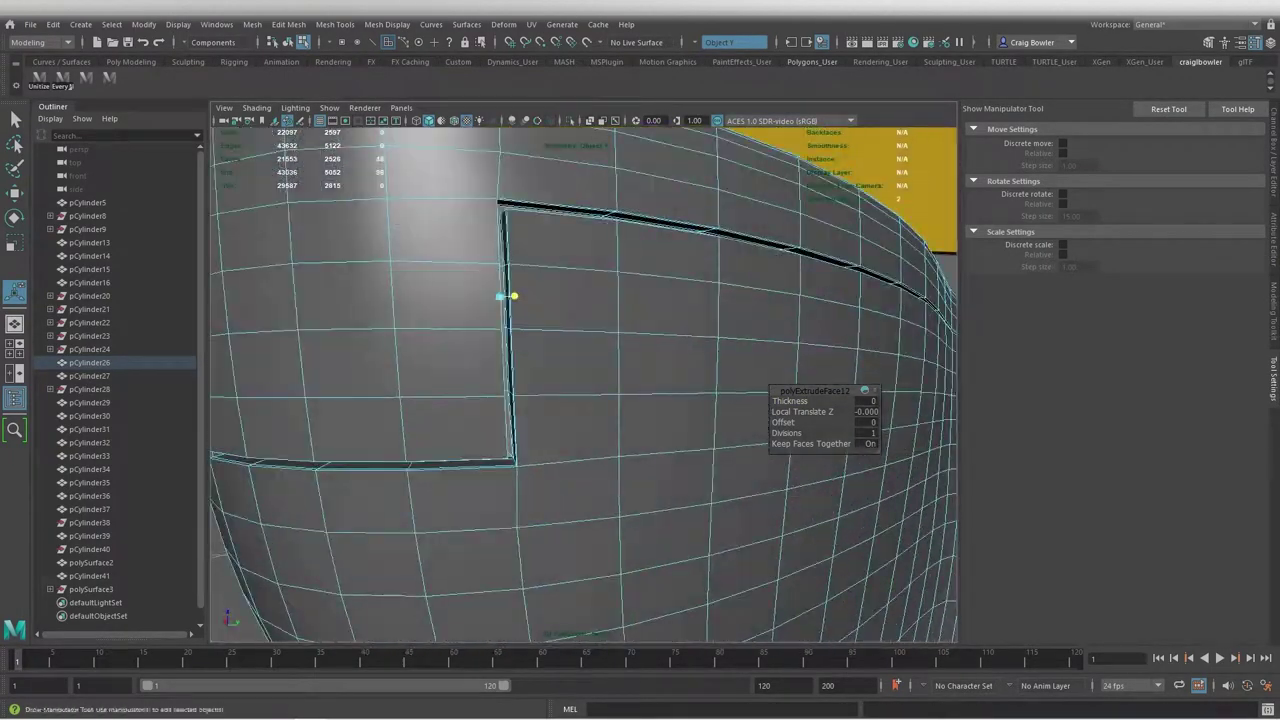
pyautogui.moveTo(614, 271); pyautogui.dragTo(509, 329)
pyautogui.press('q')
# Undo the stray panel bevel and return to object mode with smooth preview
pyautogui.scroll(-5, 583, 383)
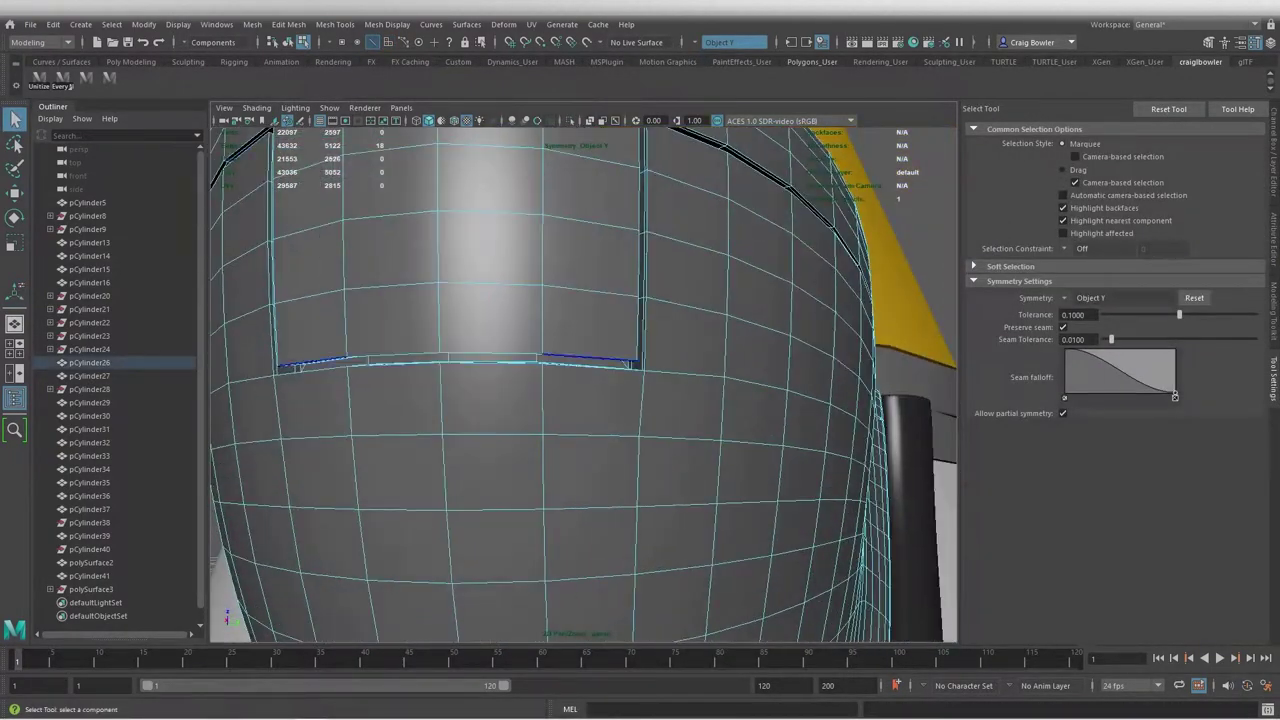
pyautogui.moveTo(560, 380)
pyautogui.keyDown('alt'); pyautogui.mouseDown()
pyautogui.moveTo(650, 400)
pyautogui.moveTo(600, 380)
pyautogui.mouseUp(); pyautogui.keyUp('alt')
pyautogui.scroll(3, 583, 383)
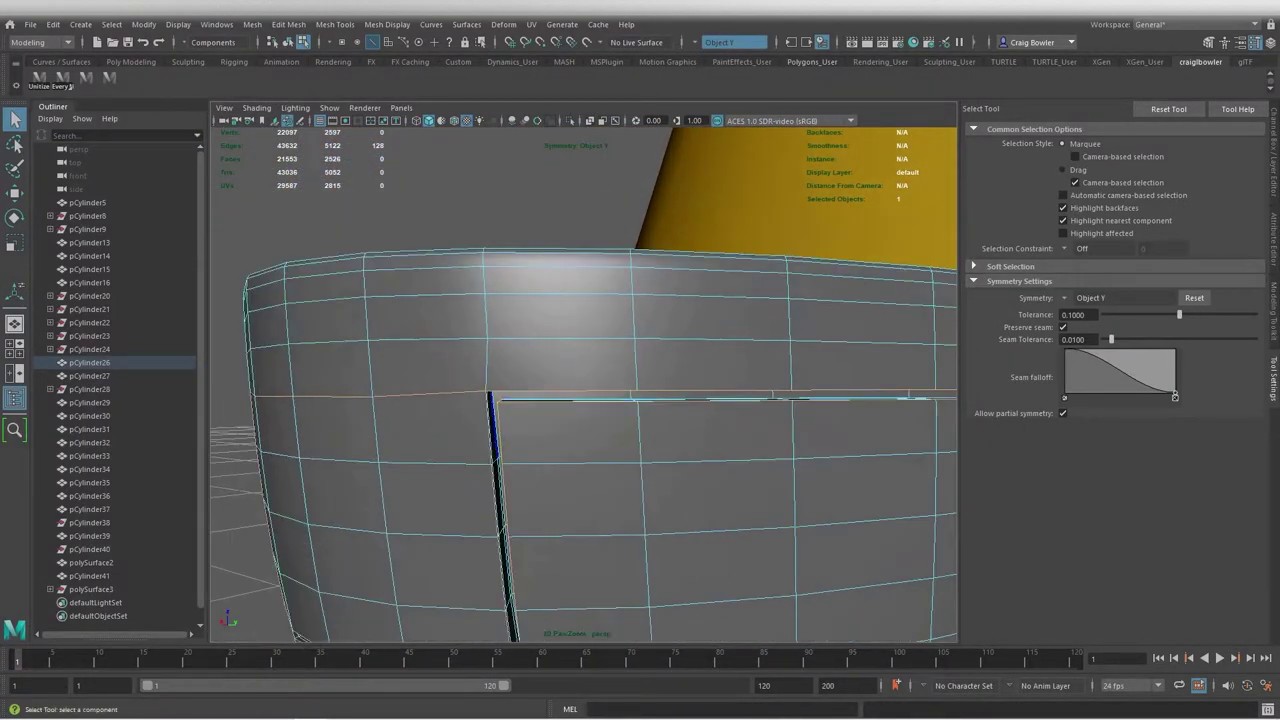
pyautogui.keyDown('shift'); pyautogui.rightClick(540, 225); pyautogui.keyUp('shift')
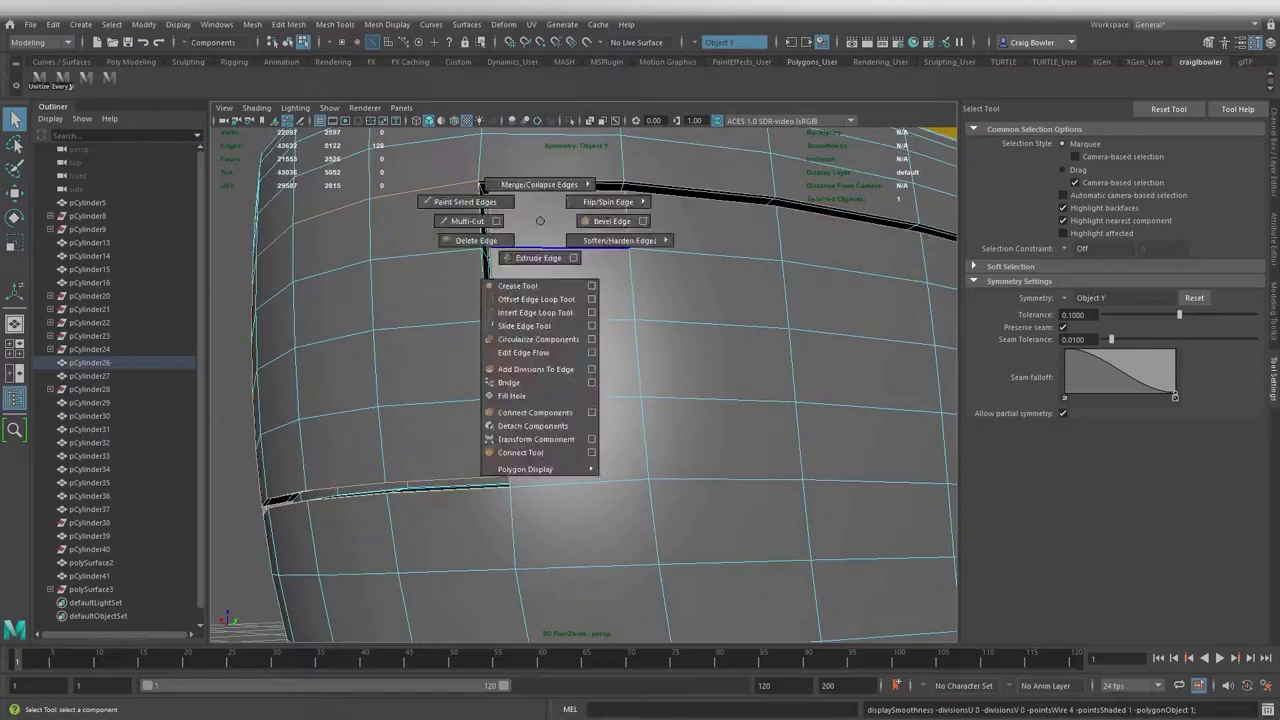
pyautogui.keyDown('alt'); pyautogui.moveTo(540, 225); pyautogui.dragTo(600, 300); pyautogui.keyUp('alt')
pyautogui.scroll(3, 583, 385)
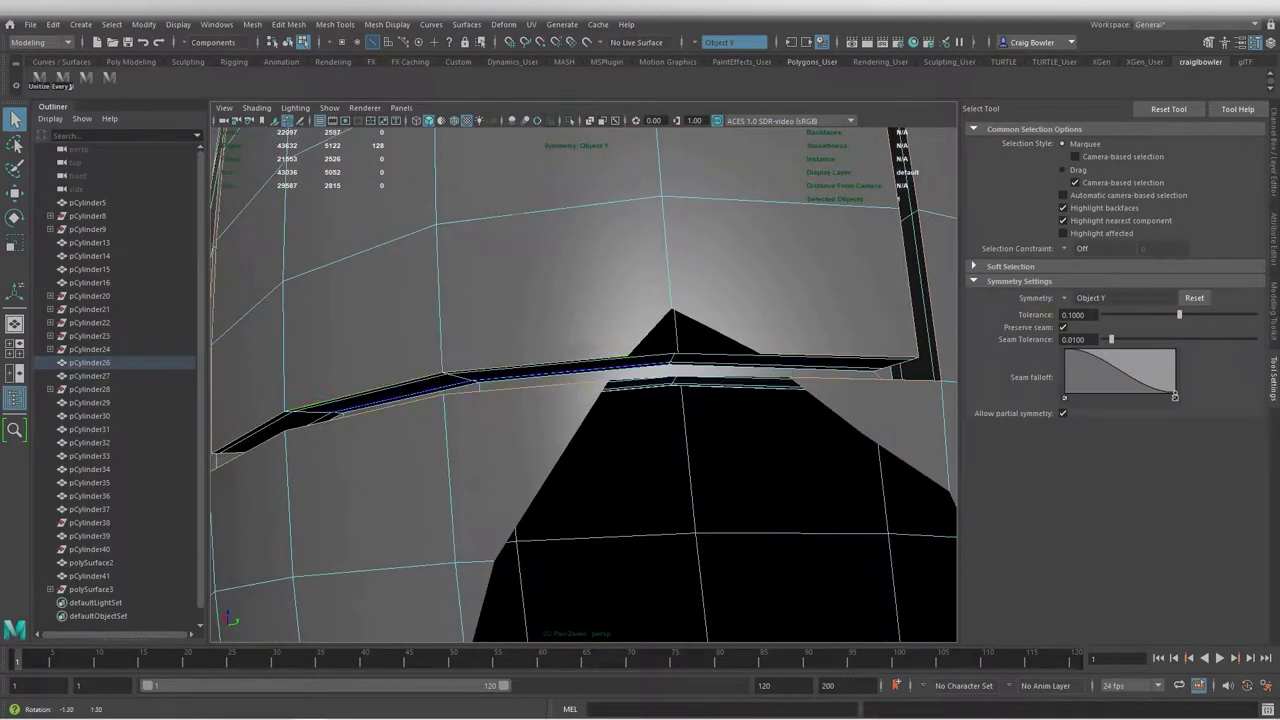
pyautogui.press('f')
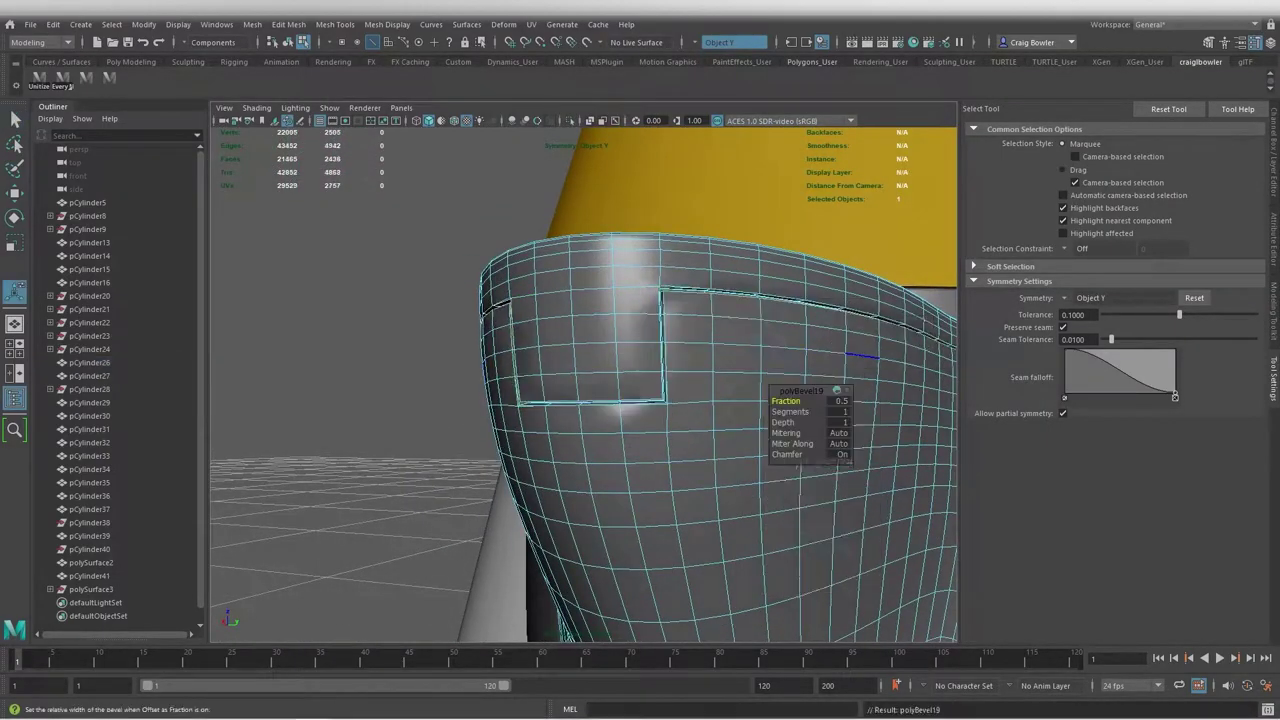
pyautogui.hotkey('ctrl', 'z')
pyautogui.hotkey('ctrl', 'z')
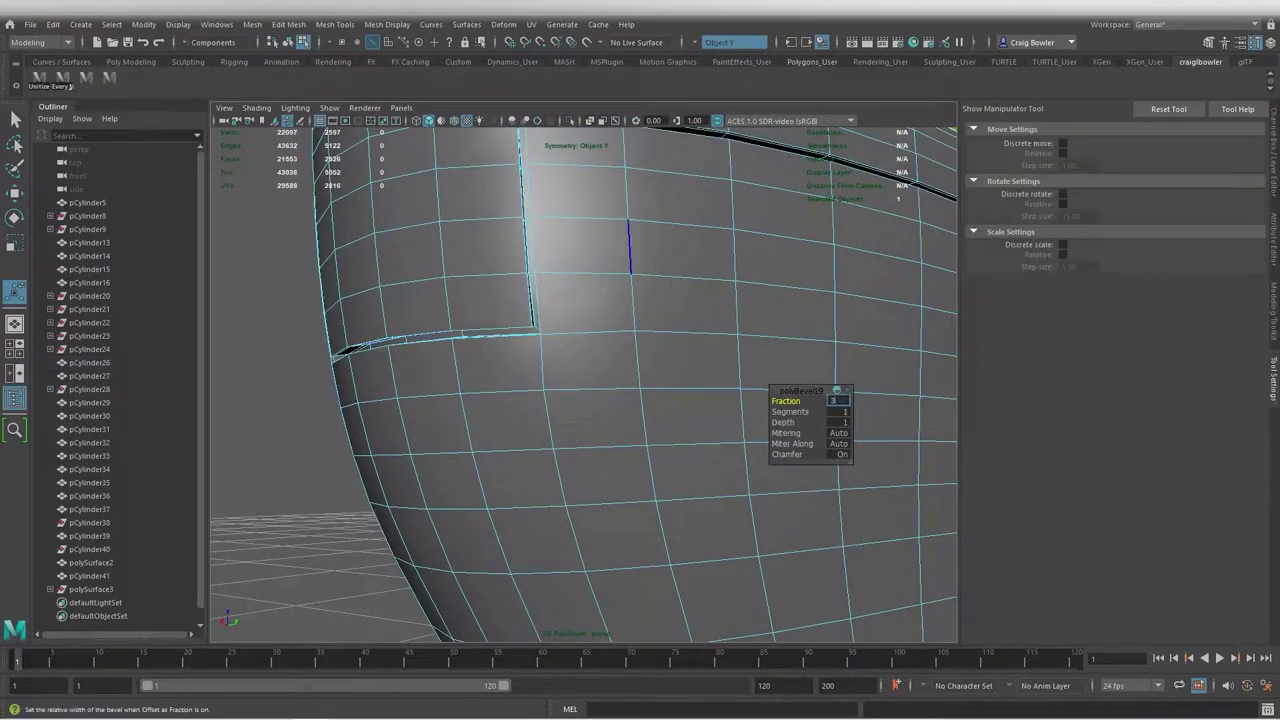
pyautogui.hotkey('ctrl', 'z')
pyautogui.press('3')
pyautogui.keyDown('alt'); pyautogui.moveTo(583, 380); pyautogui.dragTo(700, 380); pyautogui.keyUp('alt')
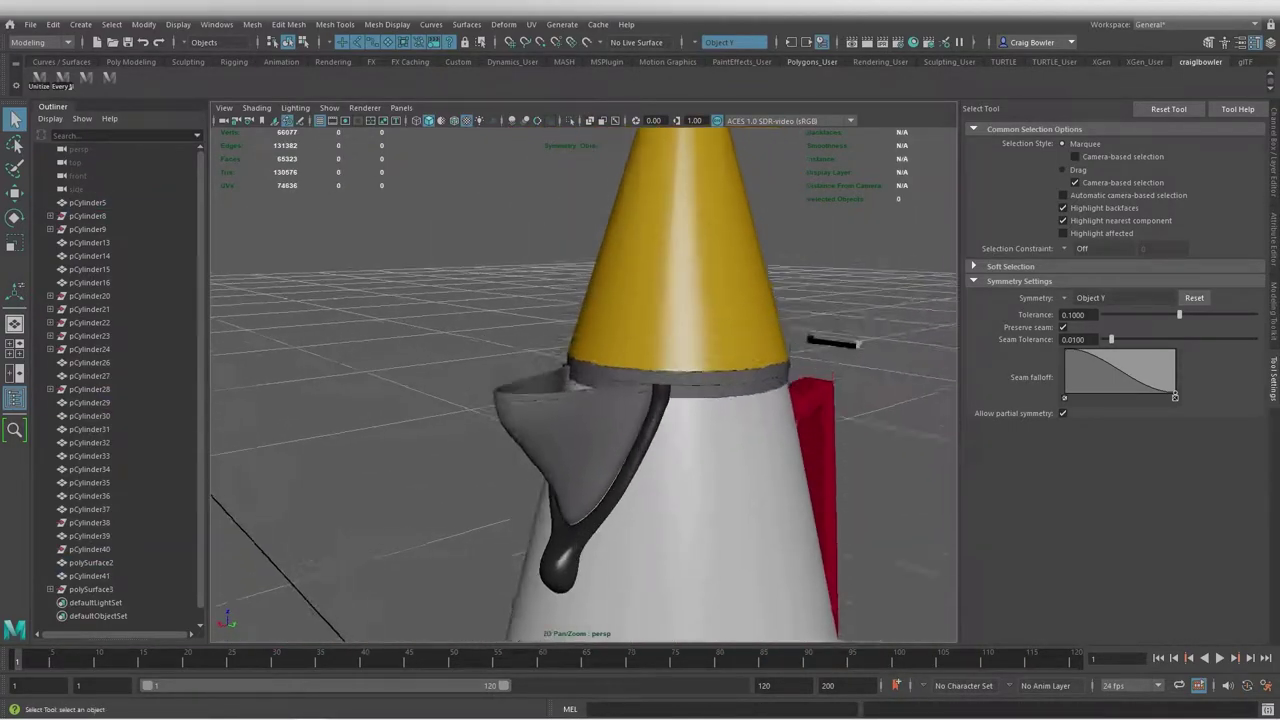
# Select the yellow cone cap for rotation, then clear the selection
pyautogui.scroll(-3, 584, 380)
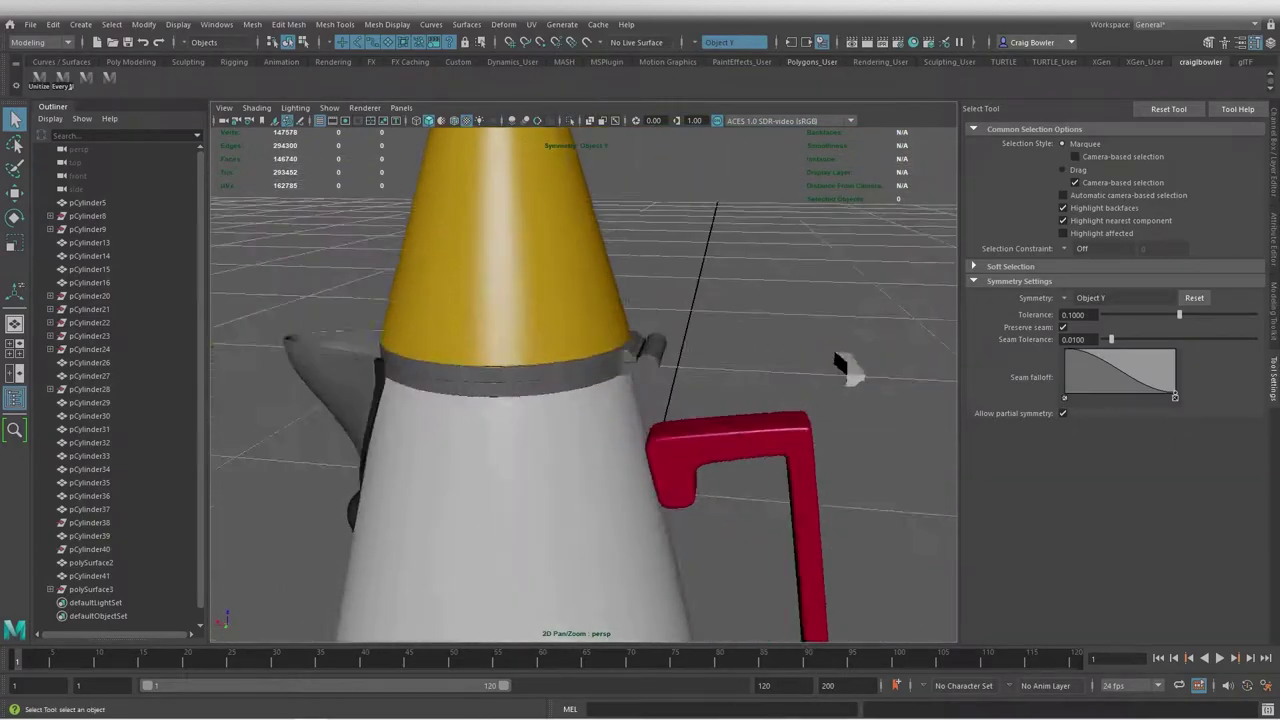
pyautogui.keyDown('alt'); pyautogui.moveTo(700, 380); pyautogui.dragTo(640, 385); pyautogui.keyUp('alt')
pyautogui.click(575, 385)
pyautogui.press('e')
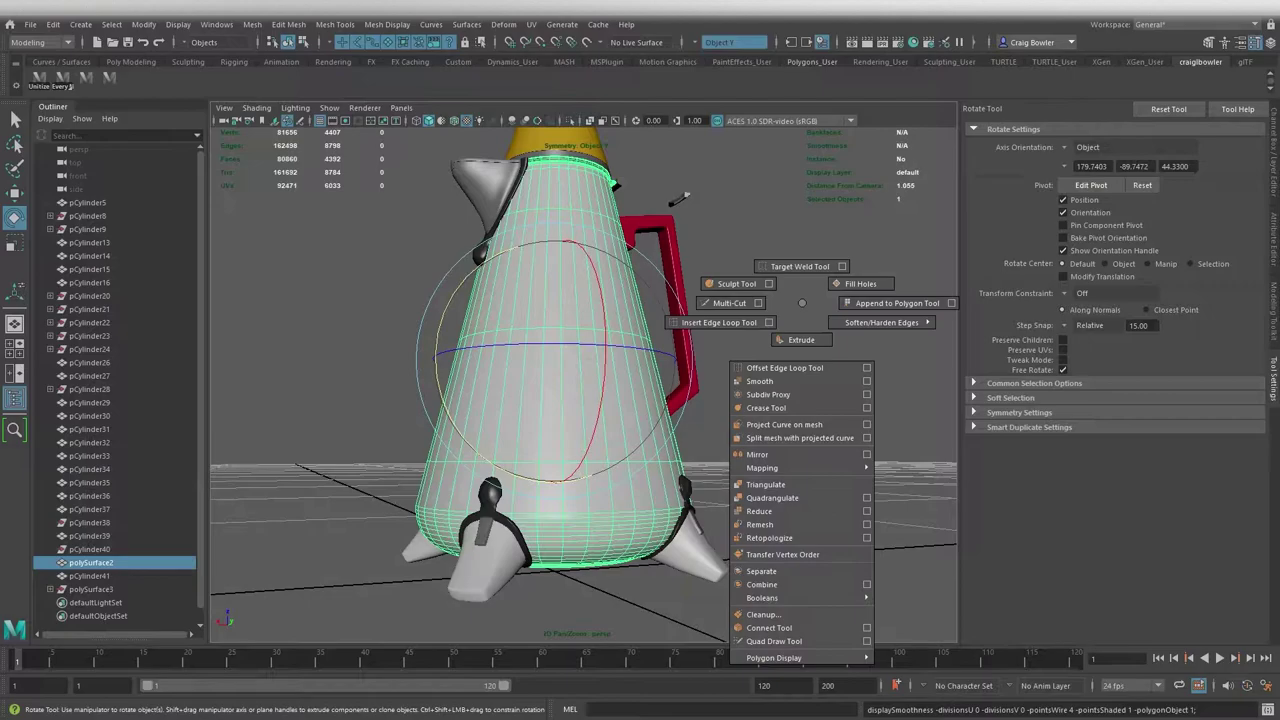
pyautogui.scroll(3, 584, 380)
pyautogui.press('t')
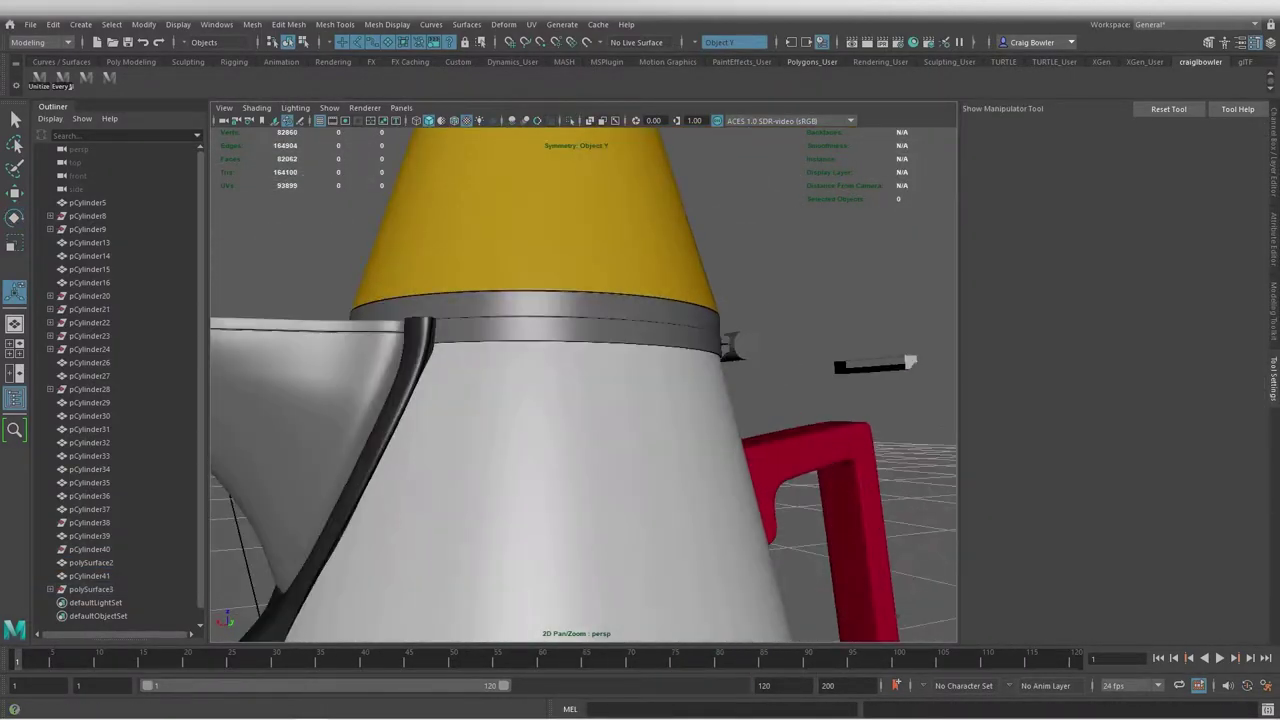
# Create a polygon cube for the hinge block and undo its stray transforms
pyautogui.click(62, 80)
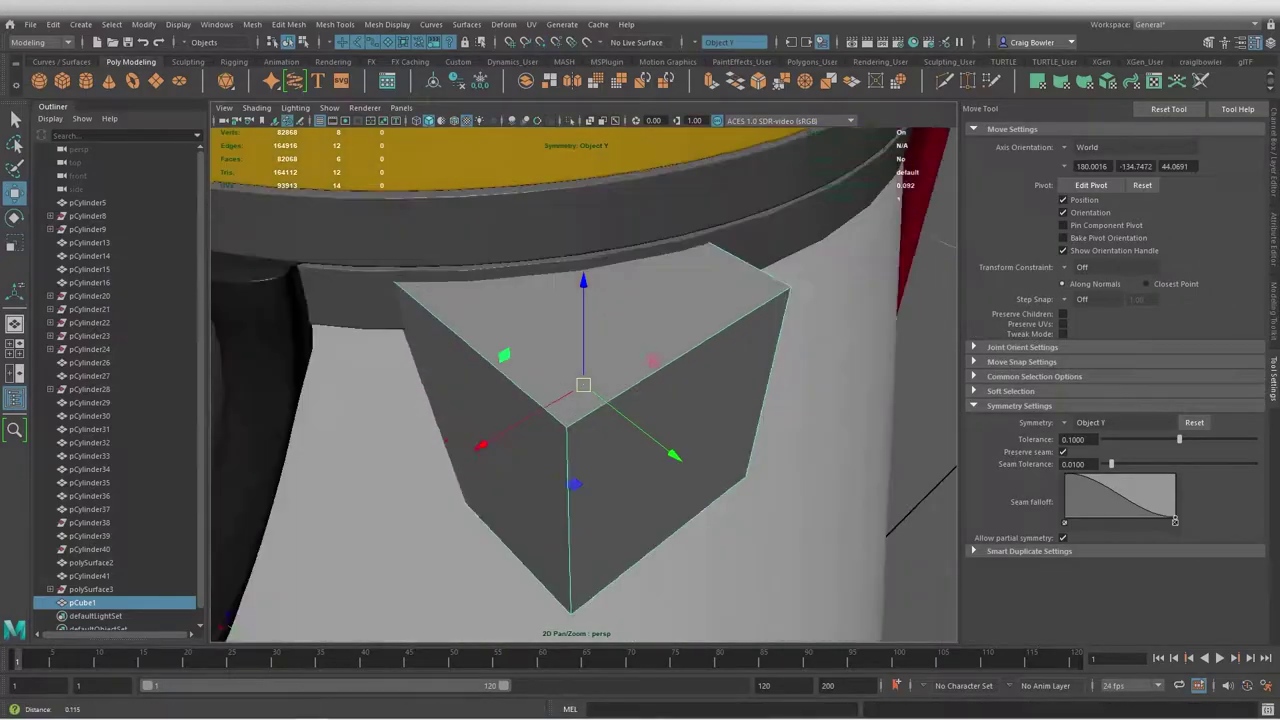
pyautogui.scroll(-3, 584, 380)
pyautogui.press('space')
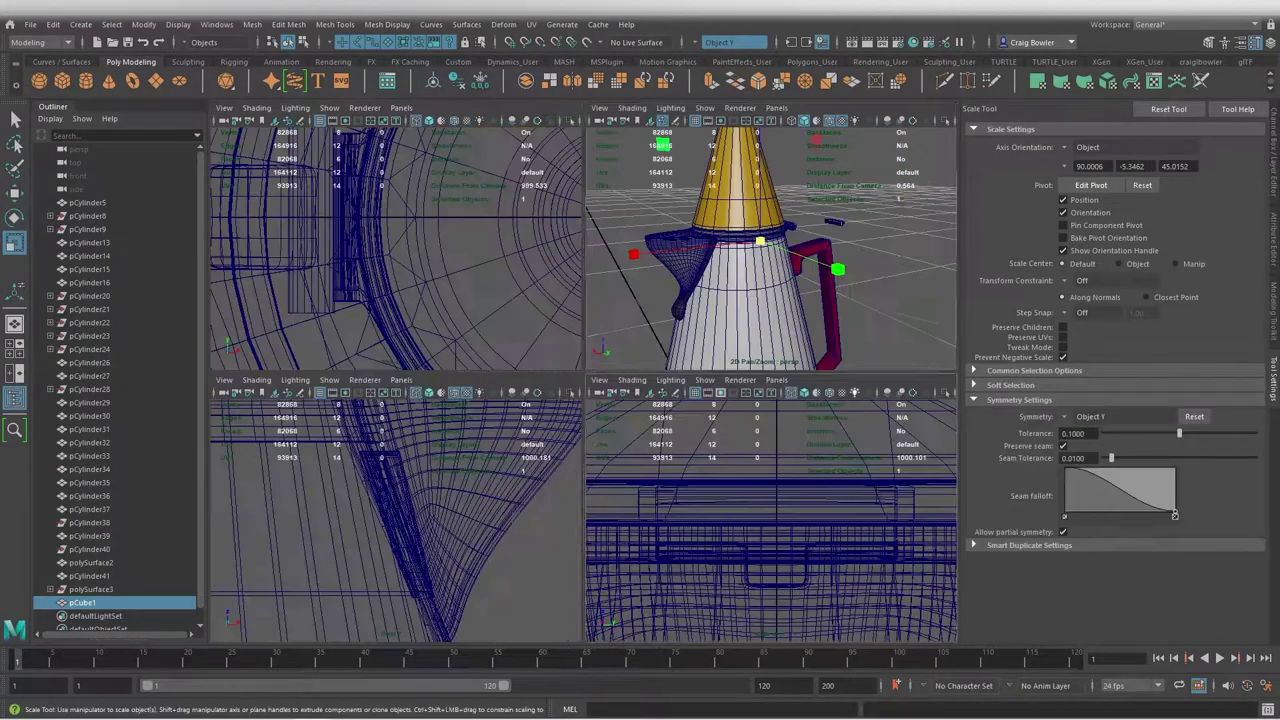
pyautogui.press('space')
pyautogui.press('r')
pyautogui.hotkey('ctrl', 'z')
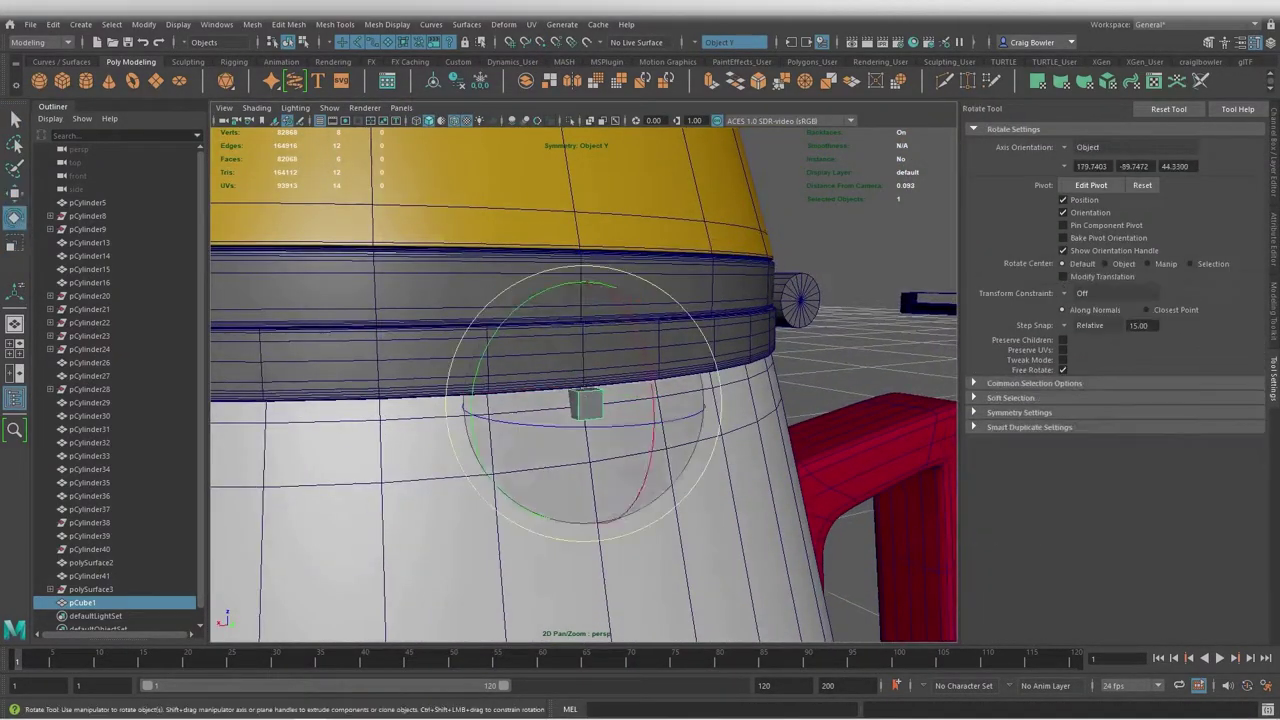
pyautogui.hotkey('ctrl', 'z')
pyautogui.hotkey('ctrl', 'z')
pyautogui.hotkey('ctrl', 'z')
# Bevel the cube's edges and frame the cube back in object mode
pyautogui.rightClick(640, 338)
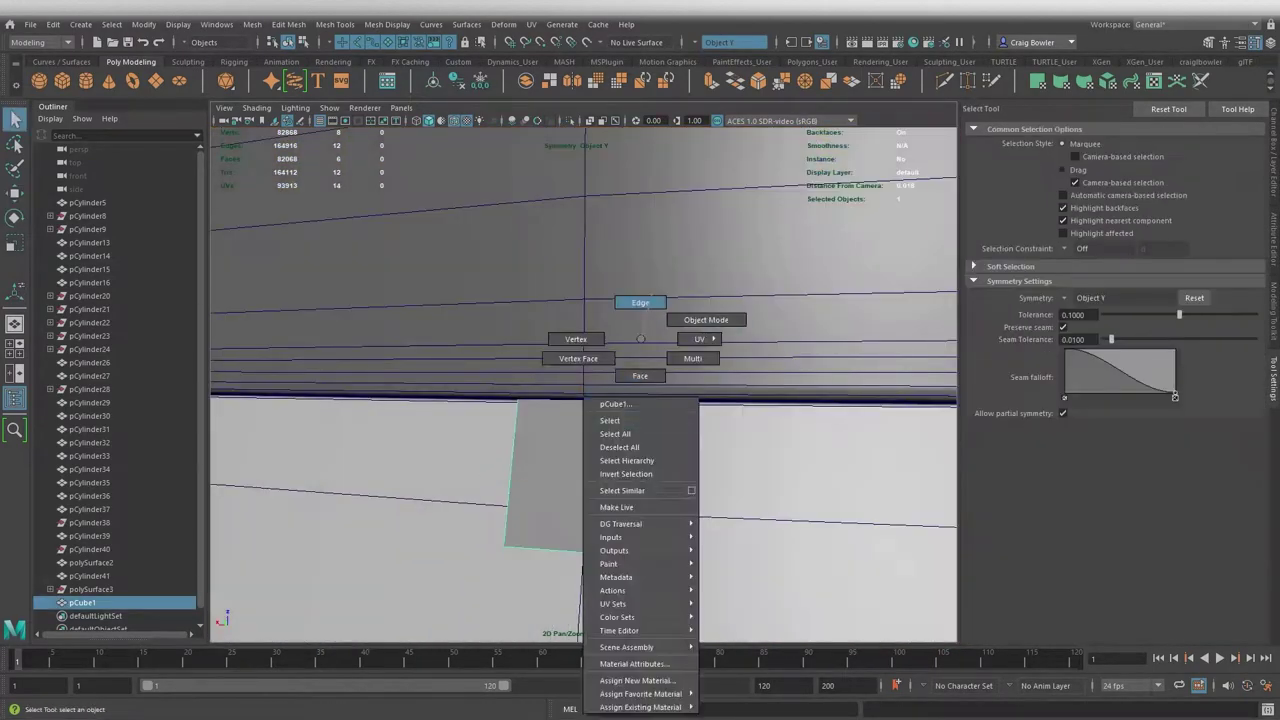
pyautogui.click(726, 430)
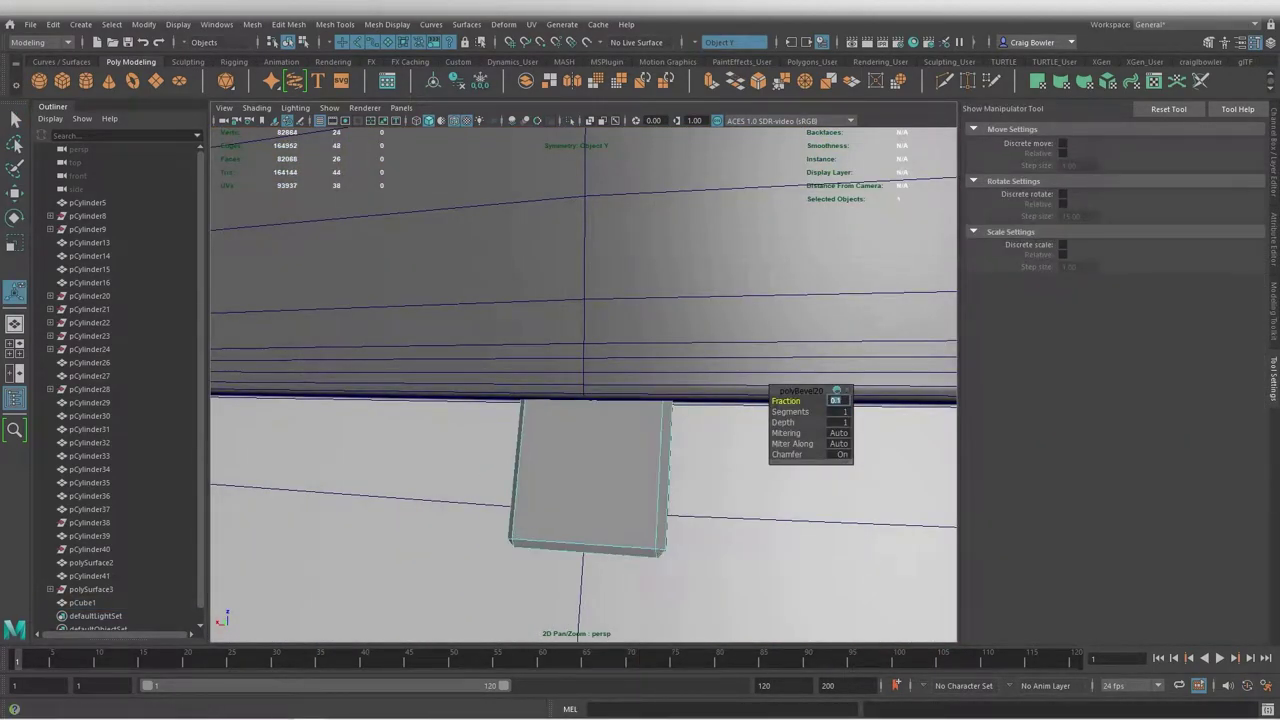
pyautogui.press('Return')
pyautogui.click(624, 376)
pyautogui.press('w')
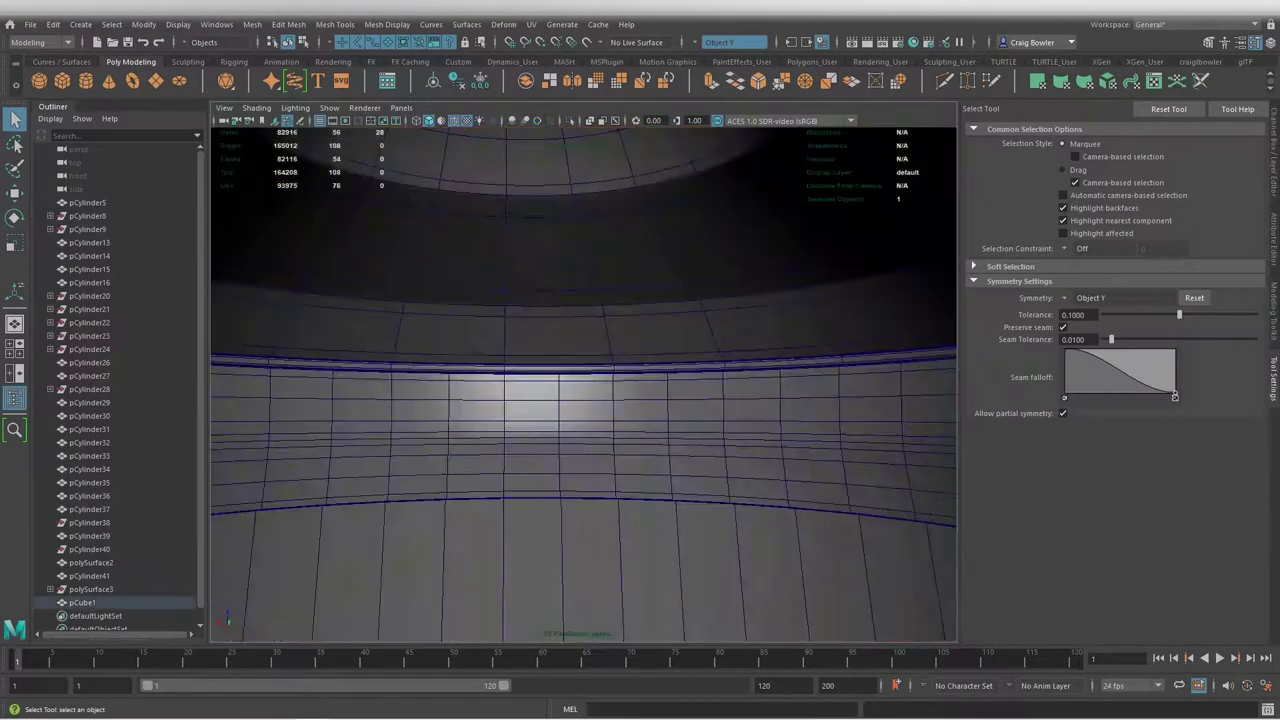
pyautogui.keyDown('alt'); pyautogui.moveTo(624, 378); pyautogui.dragTo(612, 375); pyautogui.keyUp('alt')
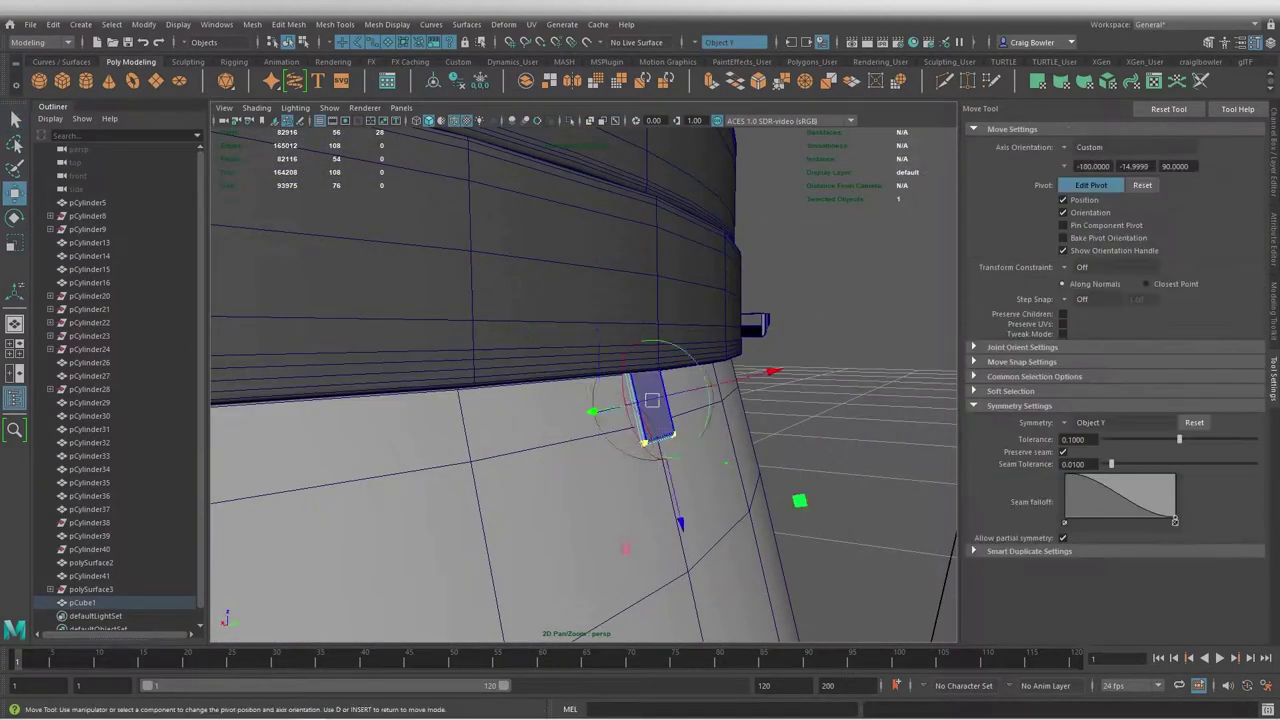
pyautogui.press('F8')
pyautogui.press('q')
pyautogui.press('f')
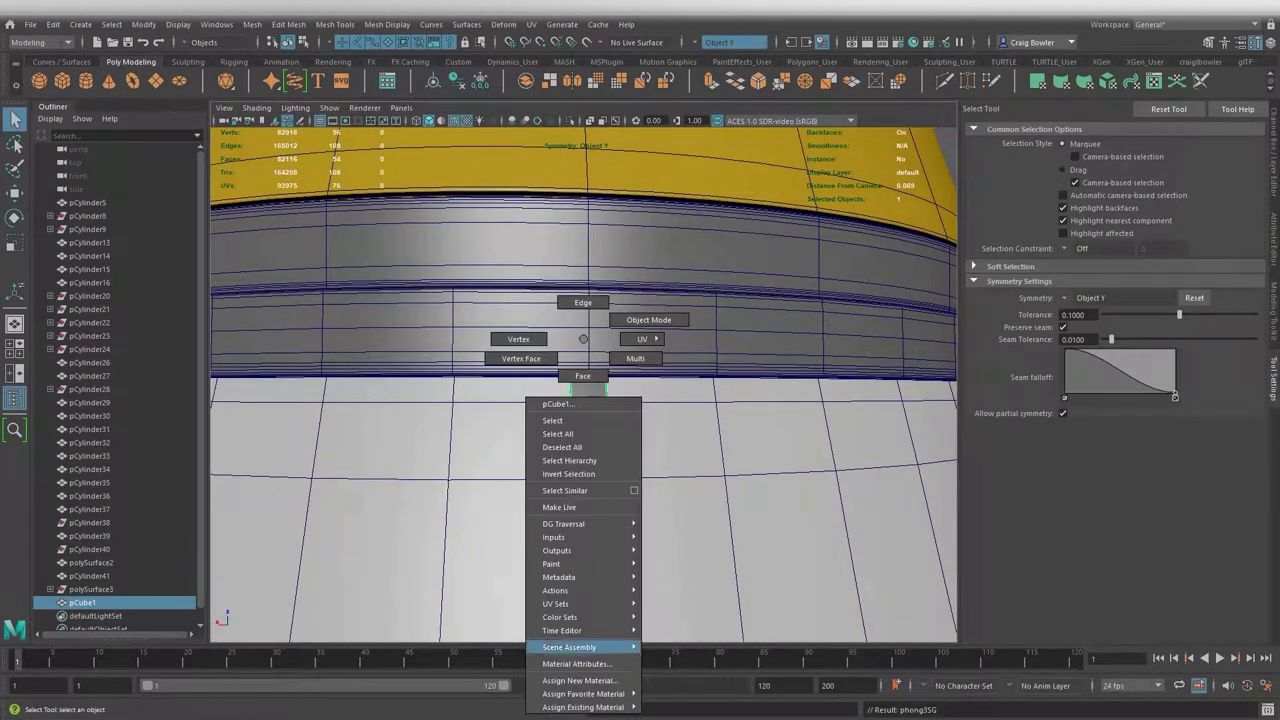
# Undo the stray face edits on pCube1 and bring up the Duplicate Special options
pyautogui.keyDown('alt'); pyautogui.moveTo(589, 400); pyautogui.dragTo(657, 334); pyautogui.keyUp('alt')
pyautogui.moveTo(657, 334); pyautogui.dragTo(702, 334, button='right')
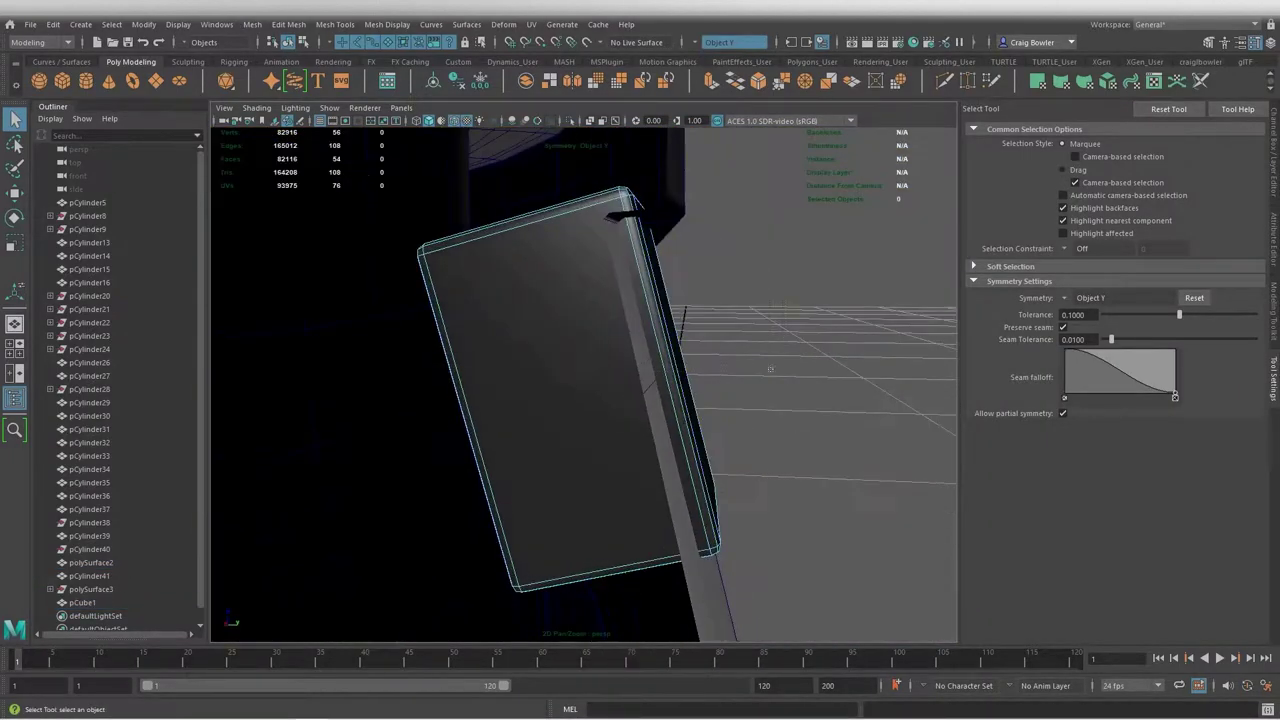
pyautogui.click(540, 400)
pyautogui.press('w')
pyautogui.hotkey('ctrl', 'z')
pyautogui.hotkey('ctrl', 'z')
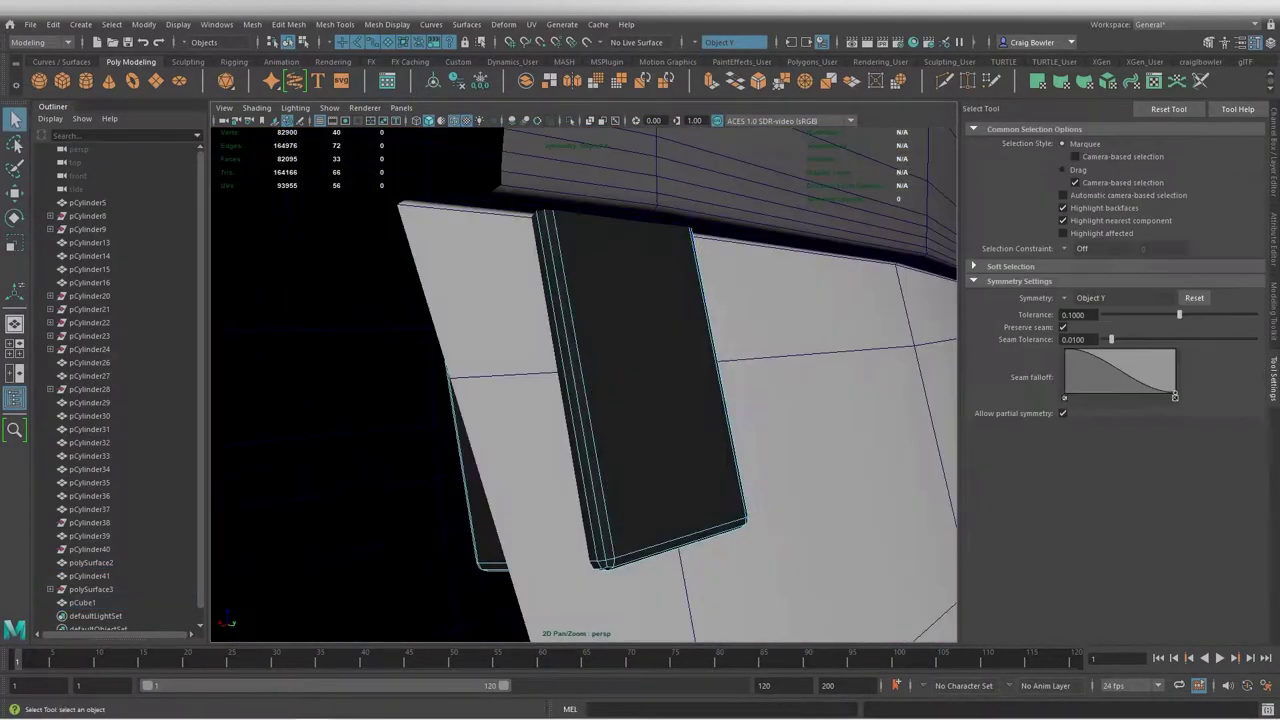
pyautogui.hotkey('ctrl', 'z')
pyautogui.hotkey('ctrl', 'z')
pyautogui.hotkey('ctrl', 'z')
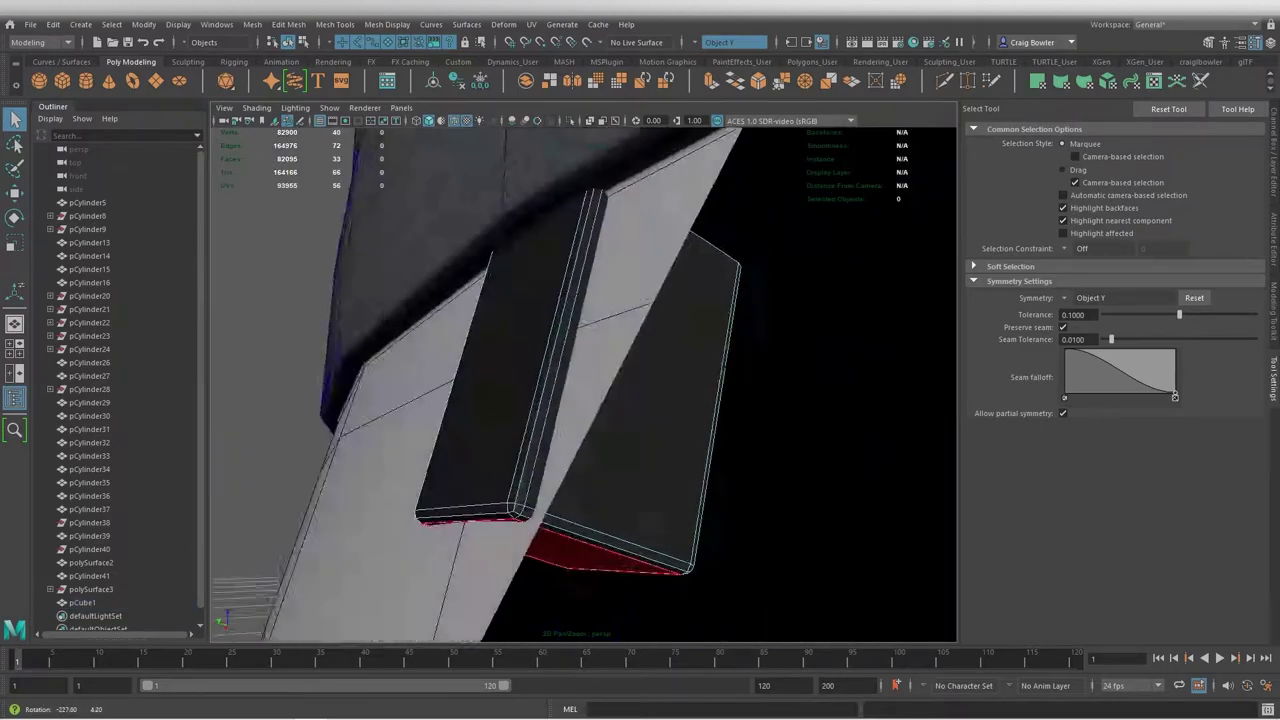
pyautogui.hotkey('ctrl', 'z')
pyautogui.hotkey('ctrl', 'z')
pyautogui.hotkey('ctrl', 'z')
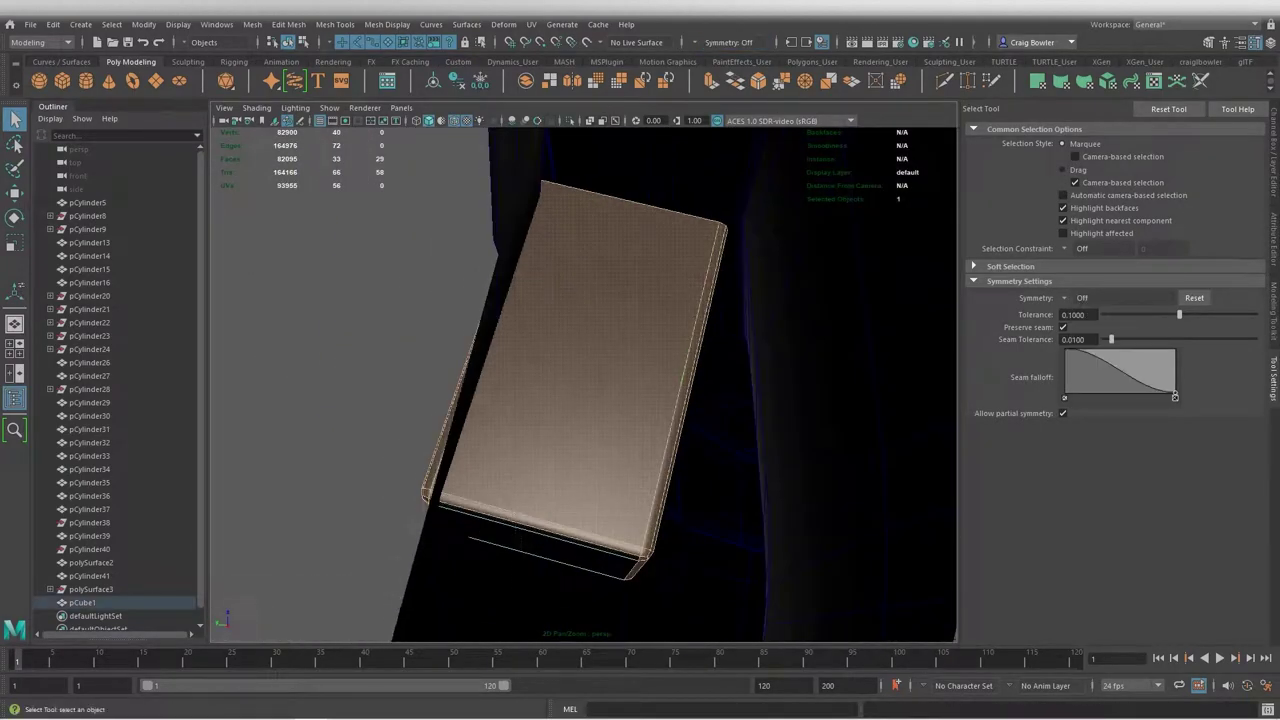
pyautogui.hotkey('ctrl', 'z')
pyautogui.hotkey('ctrl', 'z')
pyautogui.hotkey('ctrl', 'z')
pyautogui.hotkey('ctrl', 'z')
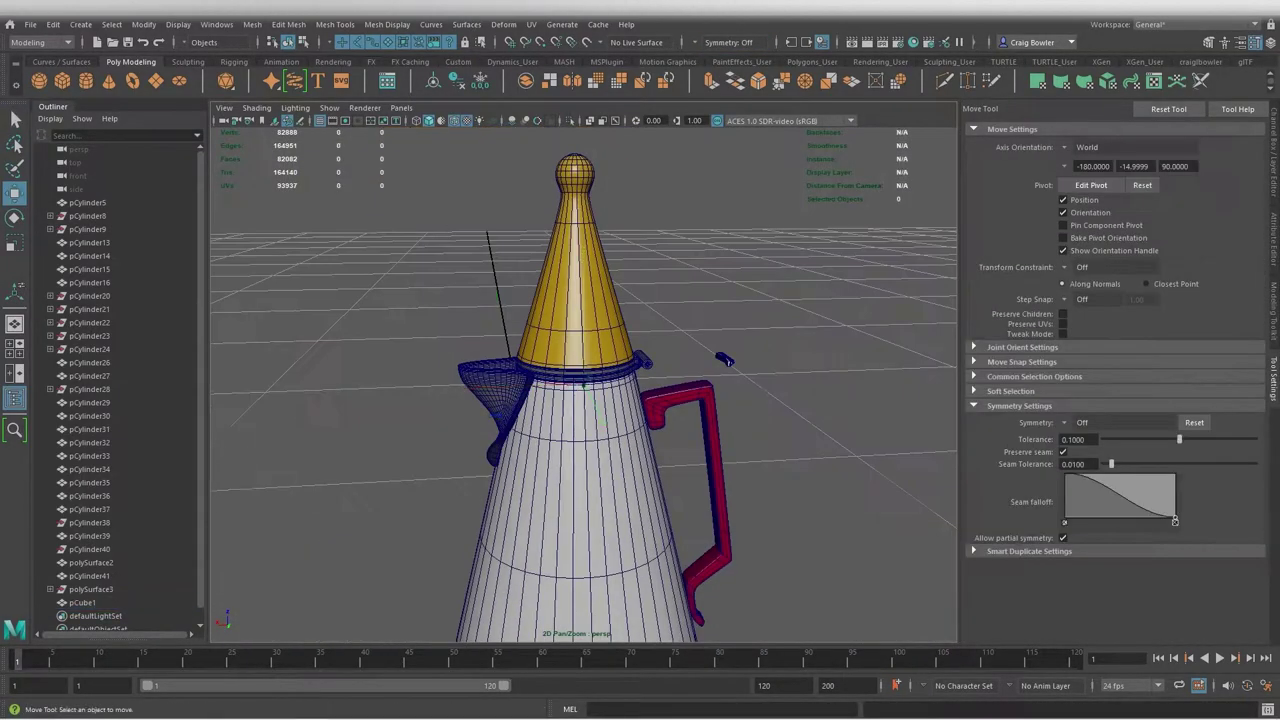
pyautogui.hotkey('ctrl', 'z')
pyautogui.hotkey('ctrl', 'z')
pyautogui.hotkey('ctrl', 'z')
pyautogui.click(52, 24)
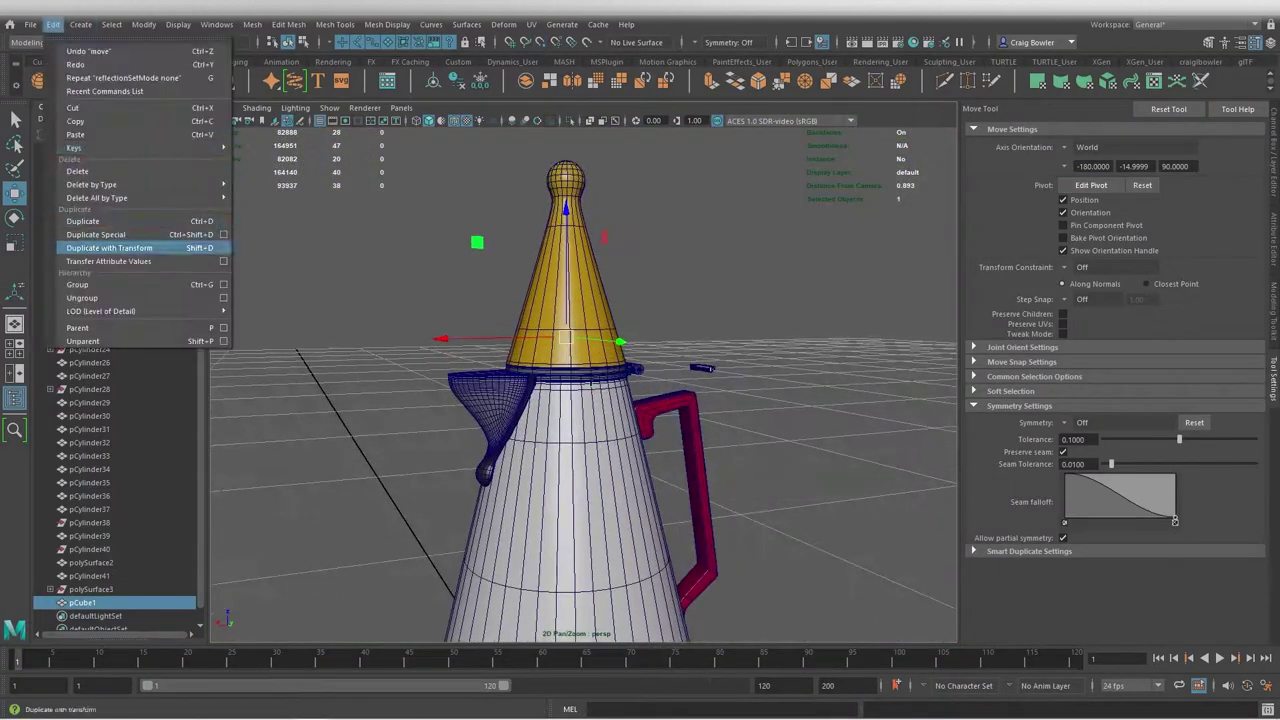
pyautogui.click(228, 246)
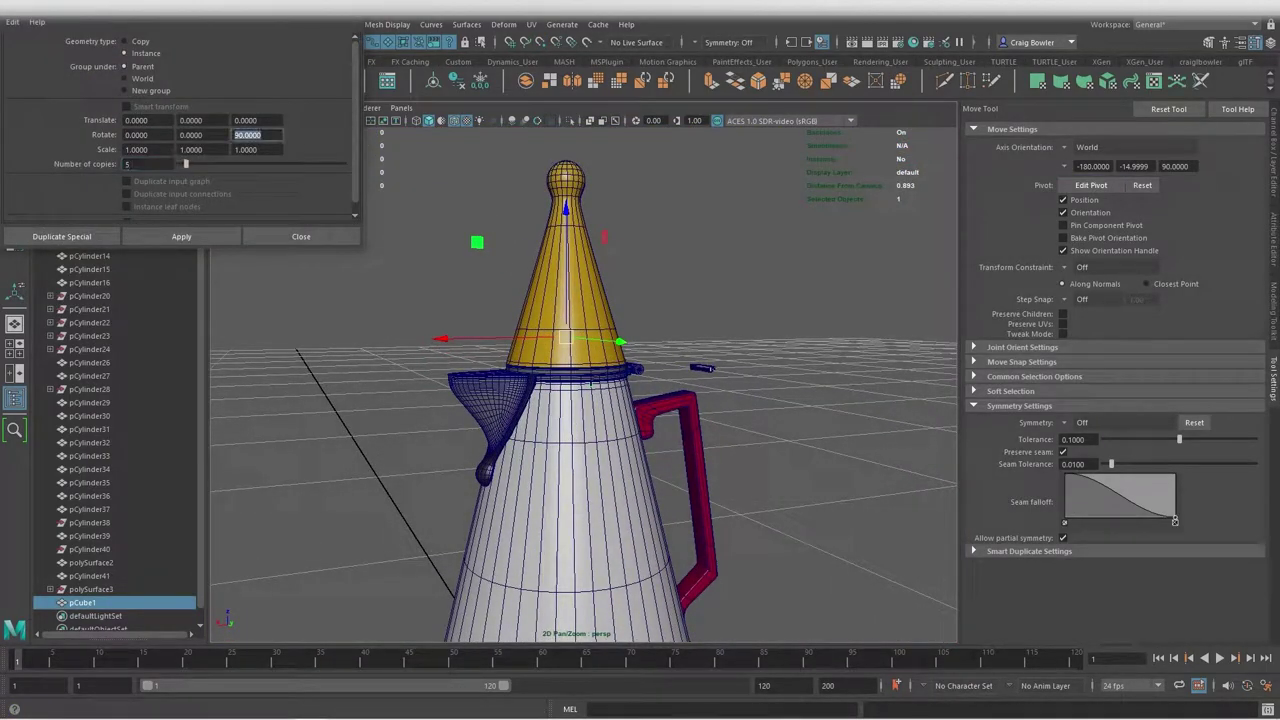
pyautogui.write('60.0000')
# Duplicate the cube with Rotate Z 60, creating instanced copies pCube2 to pCube4
pyautogui.press('Return')
pyautogui.hotkey('ctrl', 'shift', 'd')
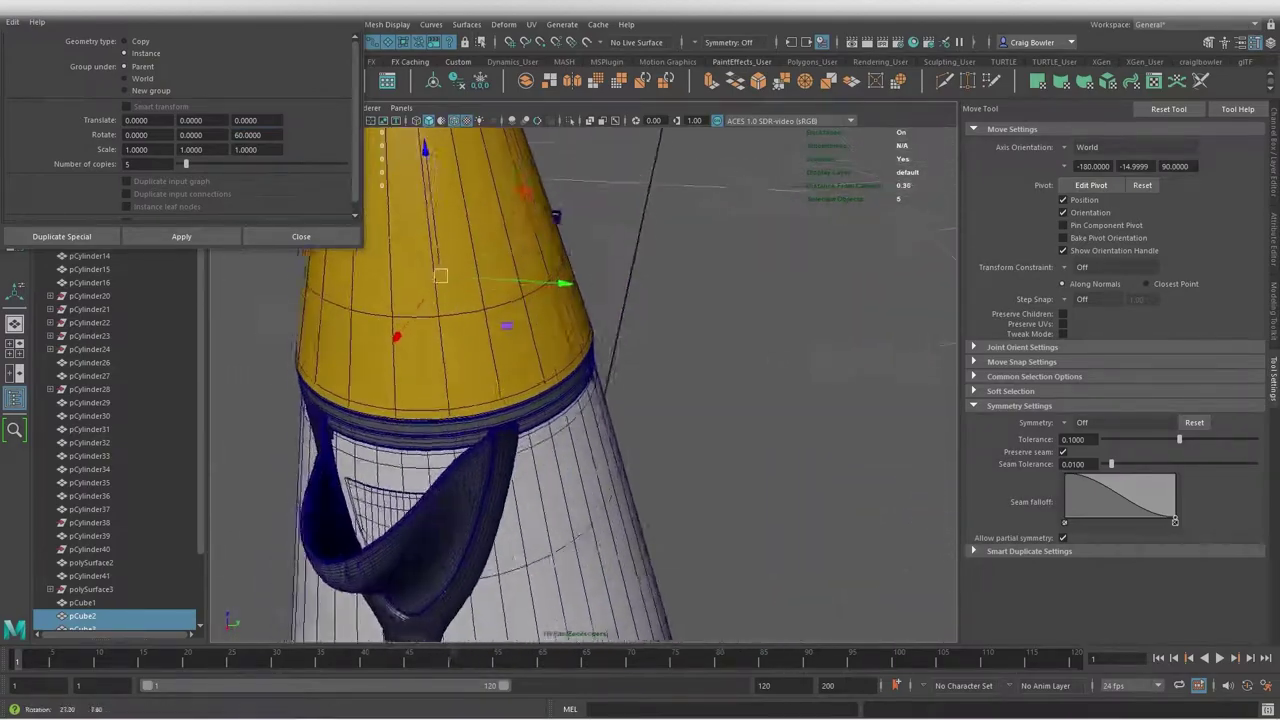
pyautogui.hotkey('ctrl', 'z')
pyautogui.hotkey('ctrl', 'z')
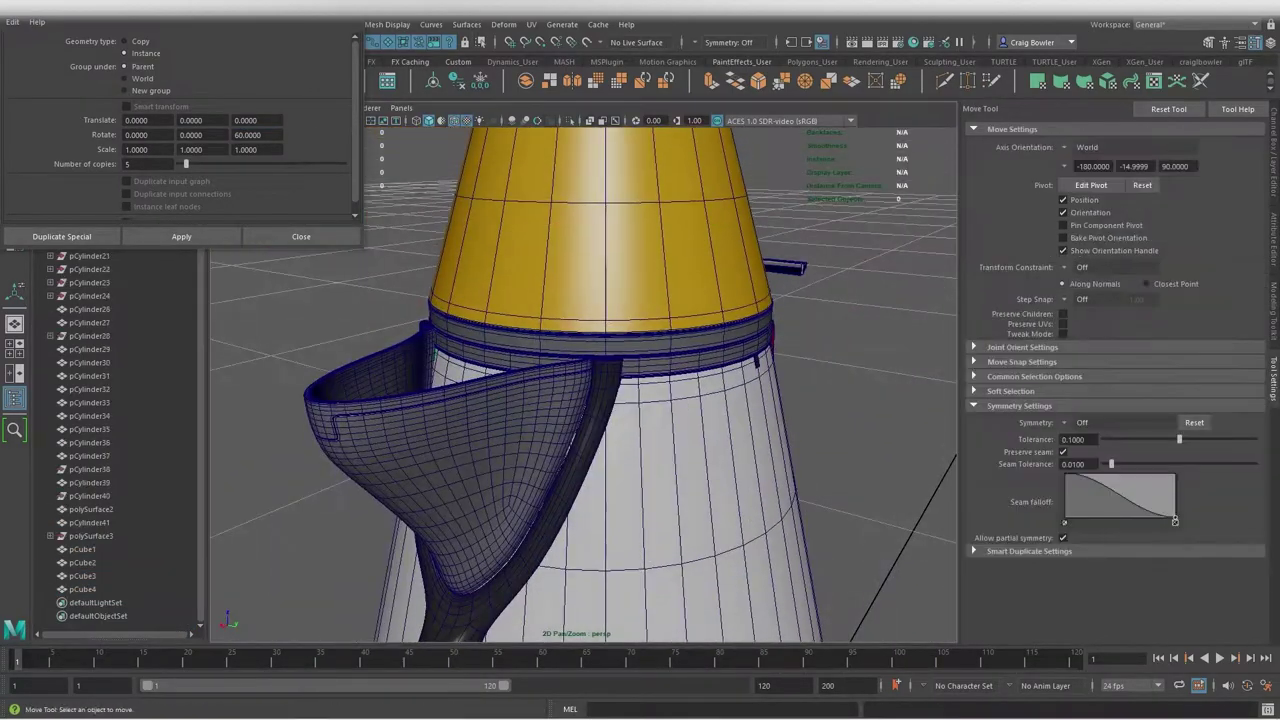
# Step back through earlier edits to inspect the yellow cone's rotation from above
pyautogui.hotkey('ctrl', 'z')
pyautogui.hotkey('ctrl', 'z')
pyautogui.keyDown('alt'); pyautogui.moveTo(700, 394); pyautogui.dragTo(685, 293); pyautogui.keyUp('alt')
pyautogui.hotkey('ctrl', 'z')
pyautogui.hotkey('ctrl', 'z')
pyautogui.hotkey('ctrl', 'z')
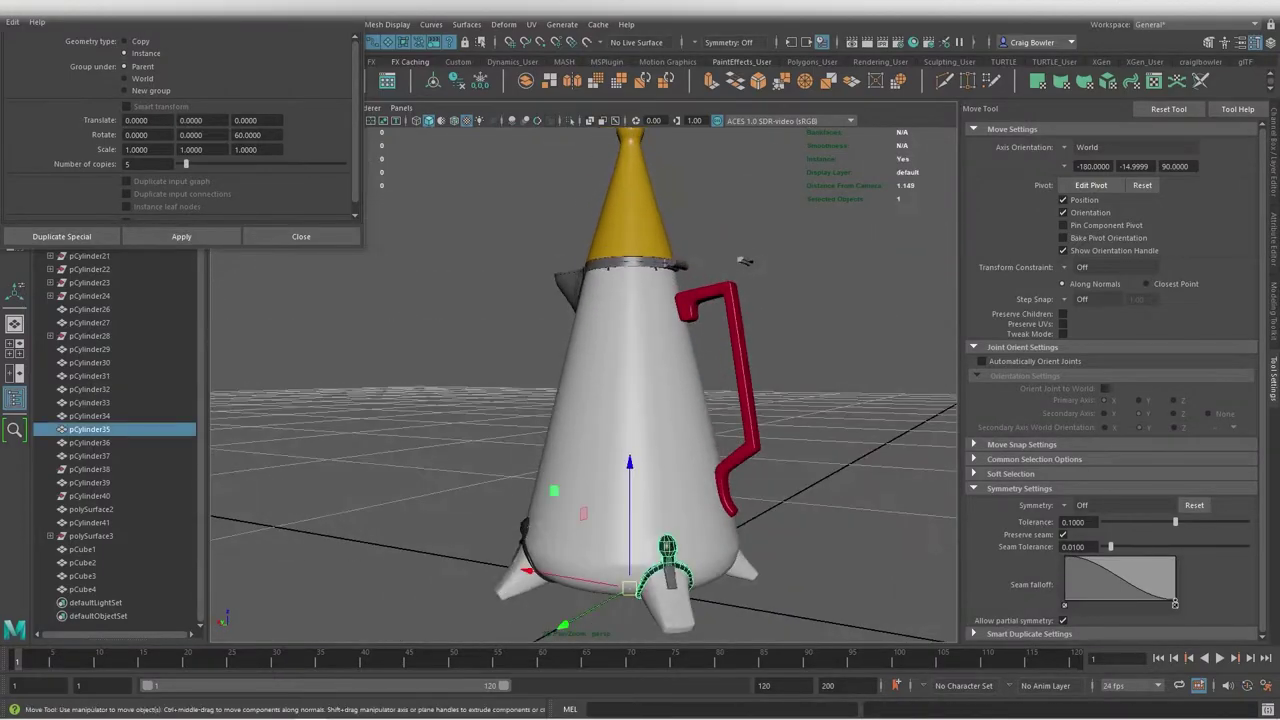
pyautogui.hotkey('ctrl', 'z')
pyautogui.hotkey('ctrl', 'z')
pyautogui.hotkey('ctrl', 'z')
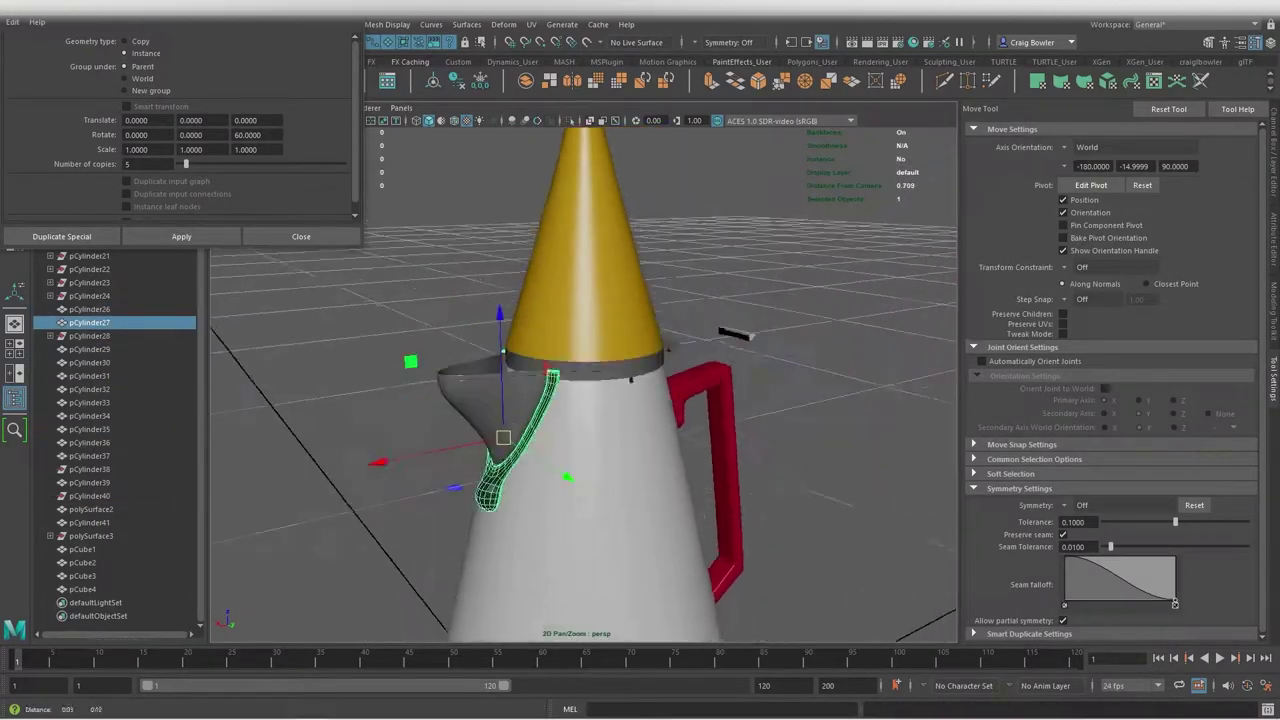
pyautogui.hotkey('ctrl', 'z')
pyautogui.hotkey('ctrl', 'z')
pyautogui.hotkey('ctrl', 'z')
pyautogui.hotkey('ctrl', 'z')
pyautogui.hotkey('ctrl', 'z')
pyautogui.hotkey('ctrl', 'z')
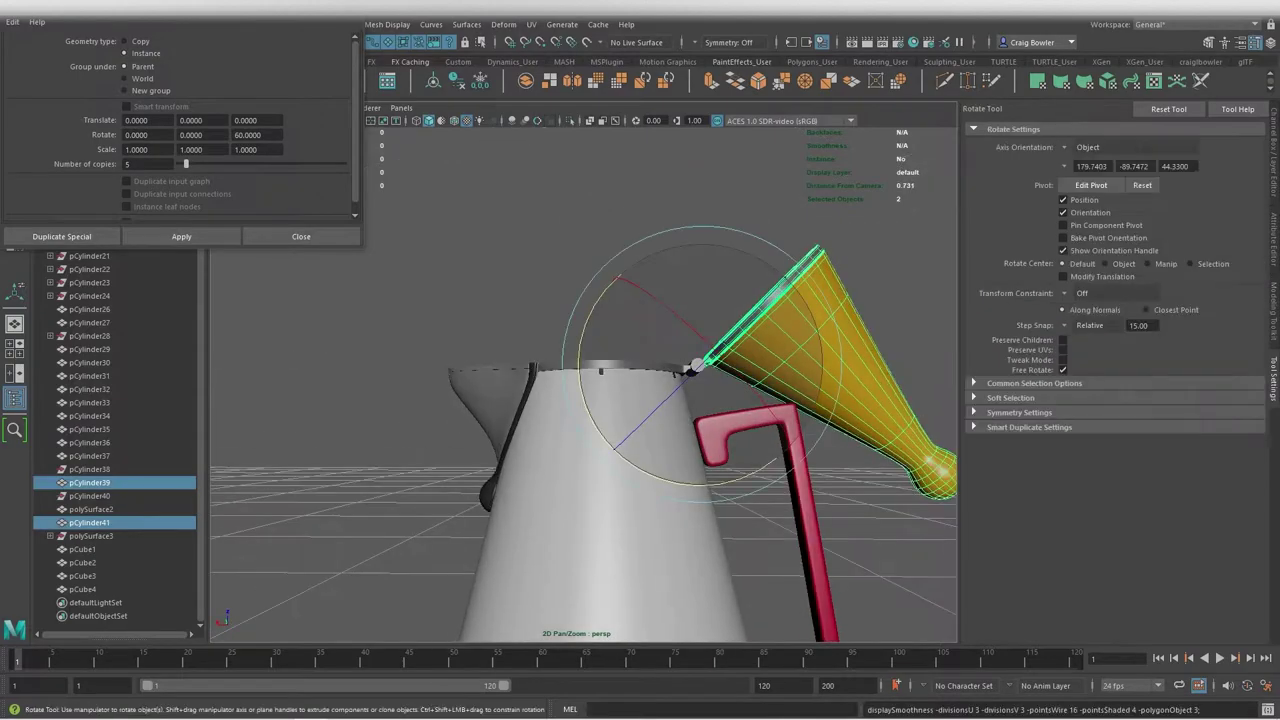
pyautogui.hotkey('ctrl', 'z')
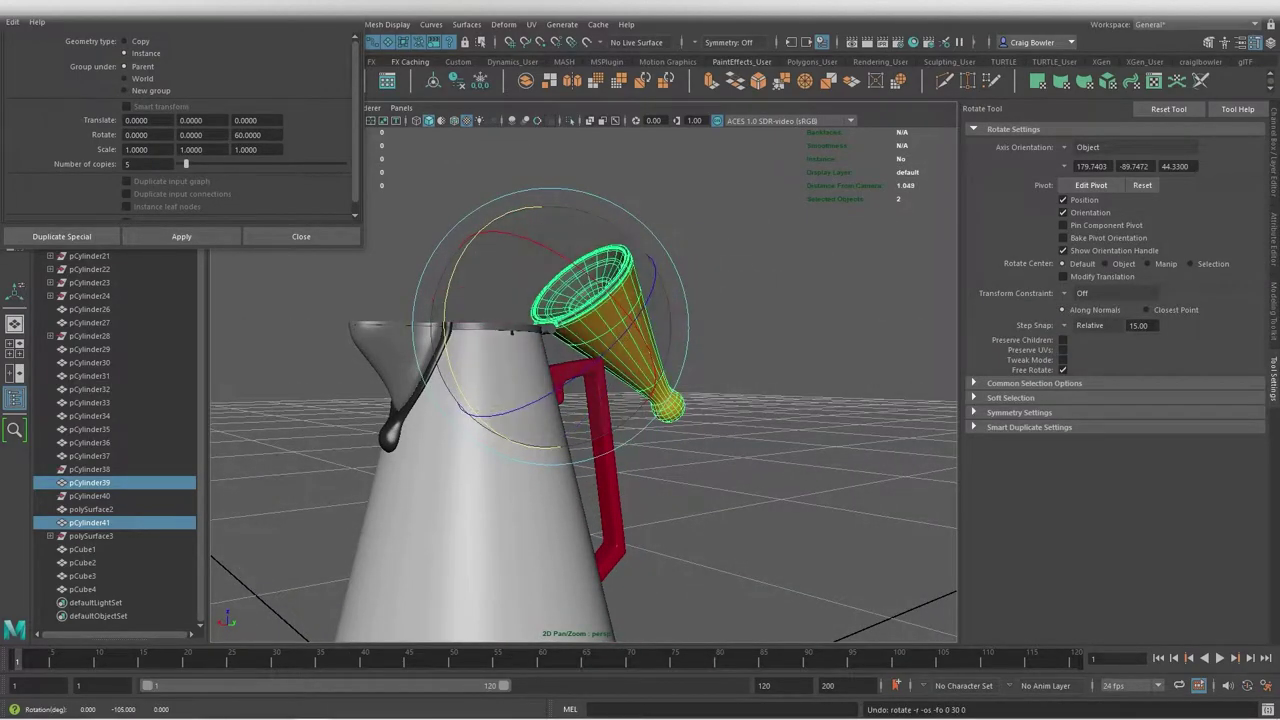
pyautogui.hotkey('ctrl', 'z')
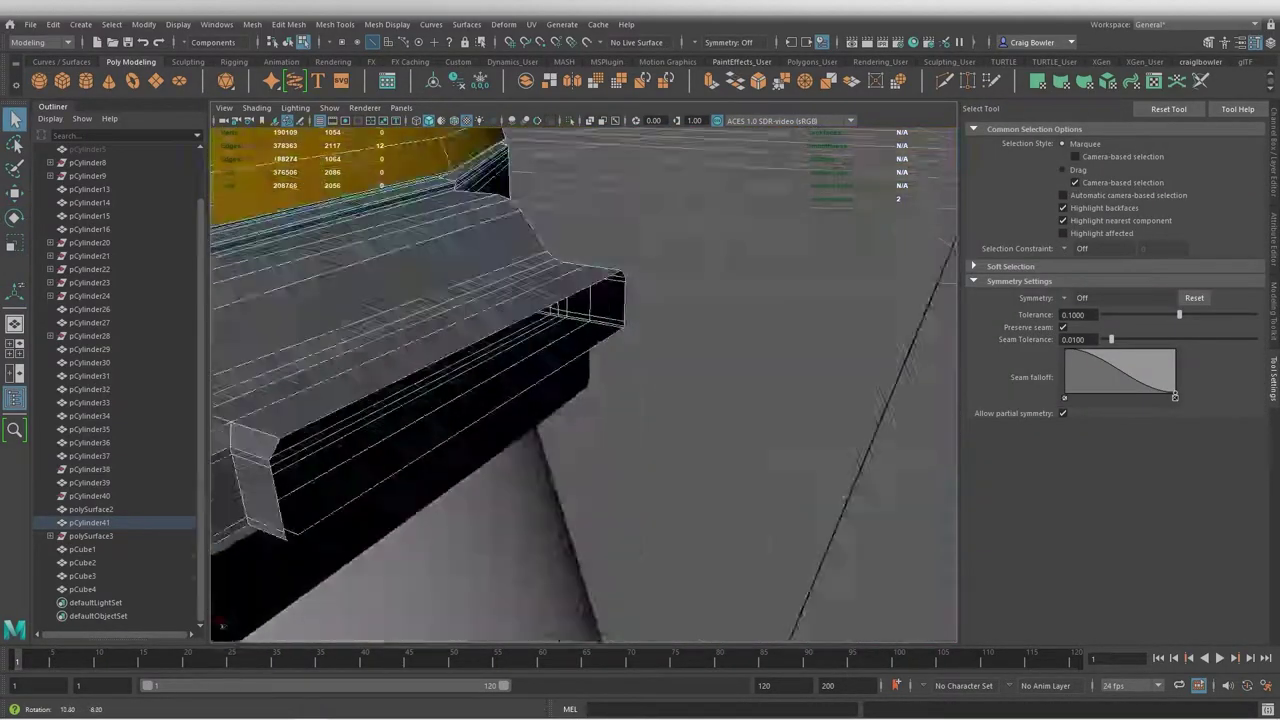
# Merge the vertices at the collar strip's end and close the merge settings
pyautogui.rightClick(583, 293)
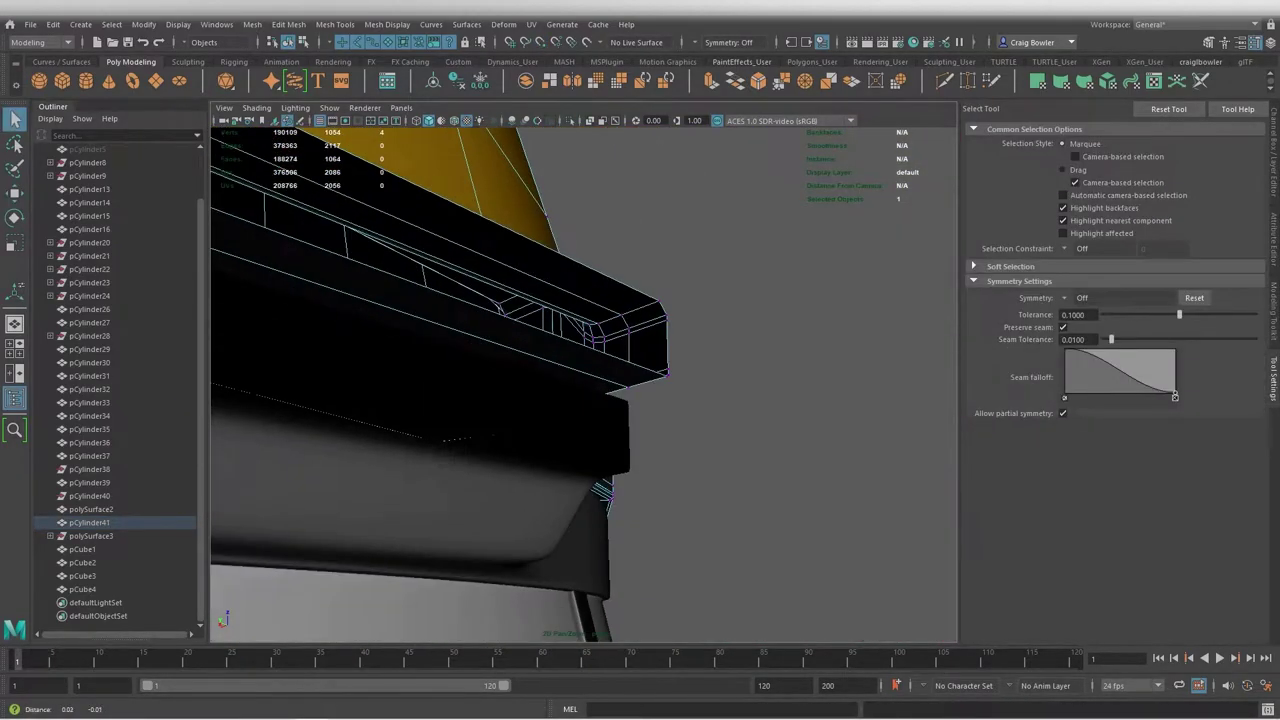
pyautogui.hotkey('ctrl', 'a')
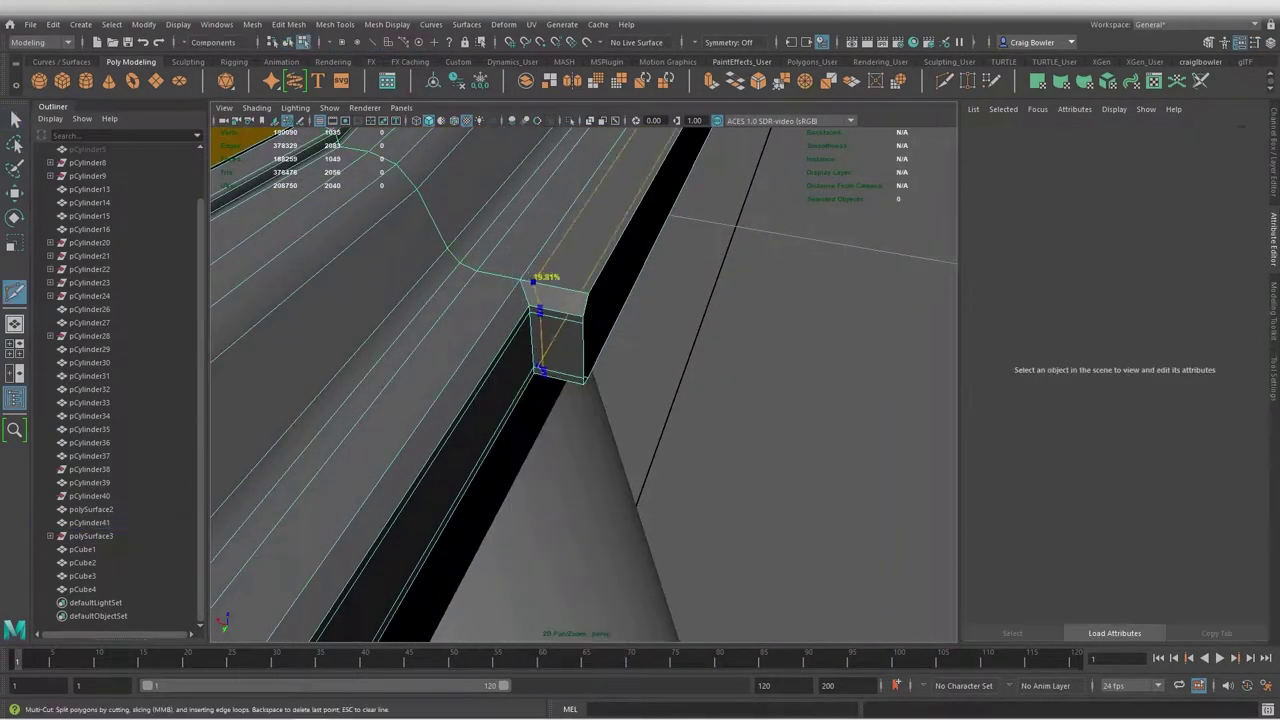
# Cut a new edge loop across the collar strip's end and bevel its end edge
pyautogui.keyDown('alt'); pyautogui.moveTo(536, 302); pyautogui.dragTo(561, 276); pyautogui.keyUp('alt')
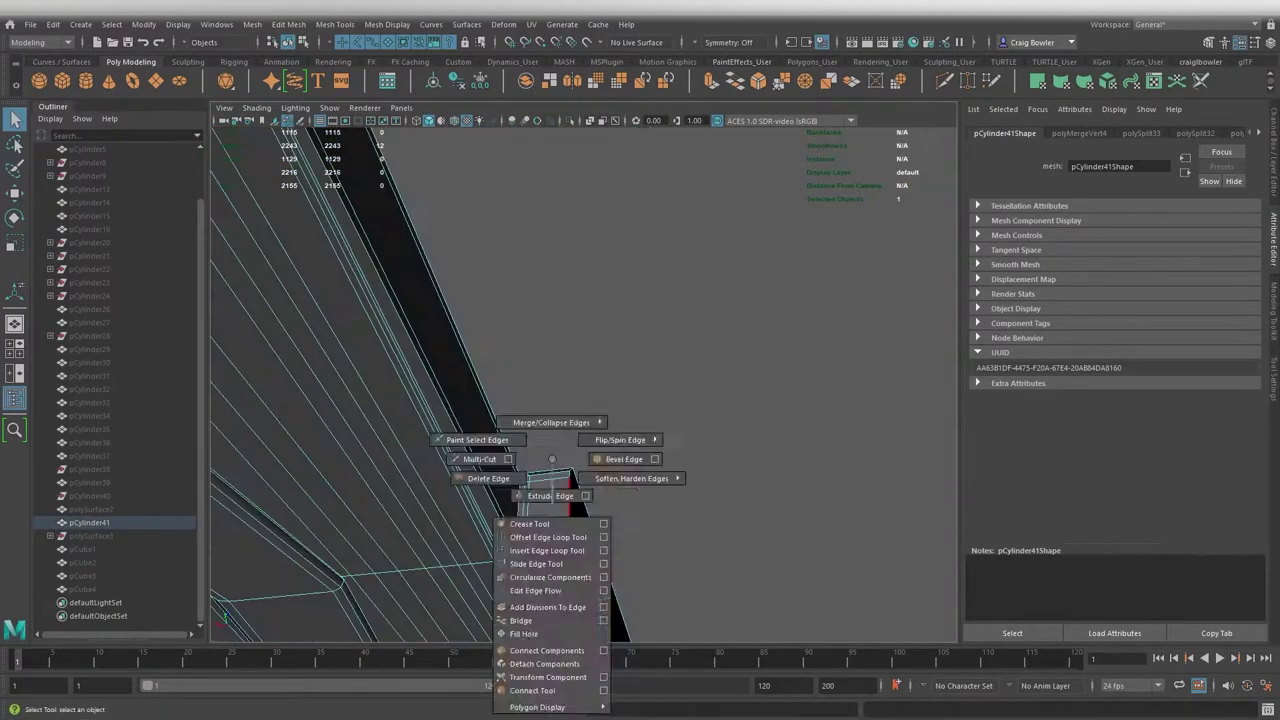
pyautogui.keyDown('shift'); pyautogui.moveTo(552, 459); pyautogui.dragTo(624, 459, button='right'); pyautogui.keyUp('shift')
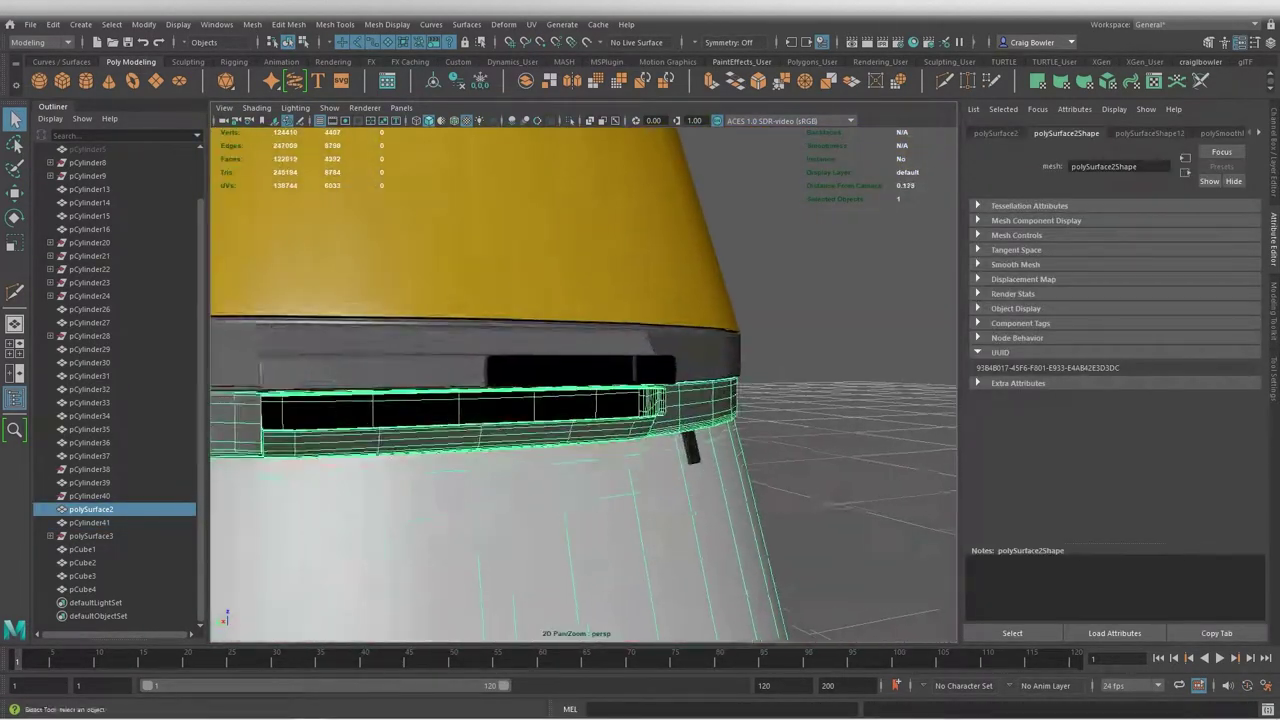
# Inspect the collar's notch from several angles and pick an edge on the strip's end
pyautogui.rightClick(500, 339)
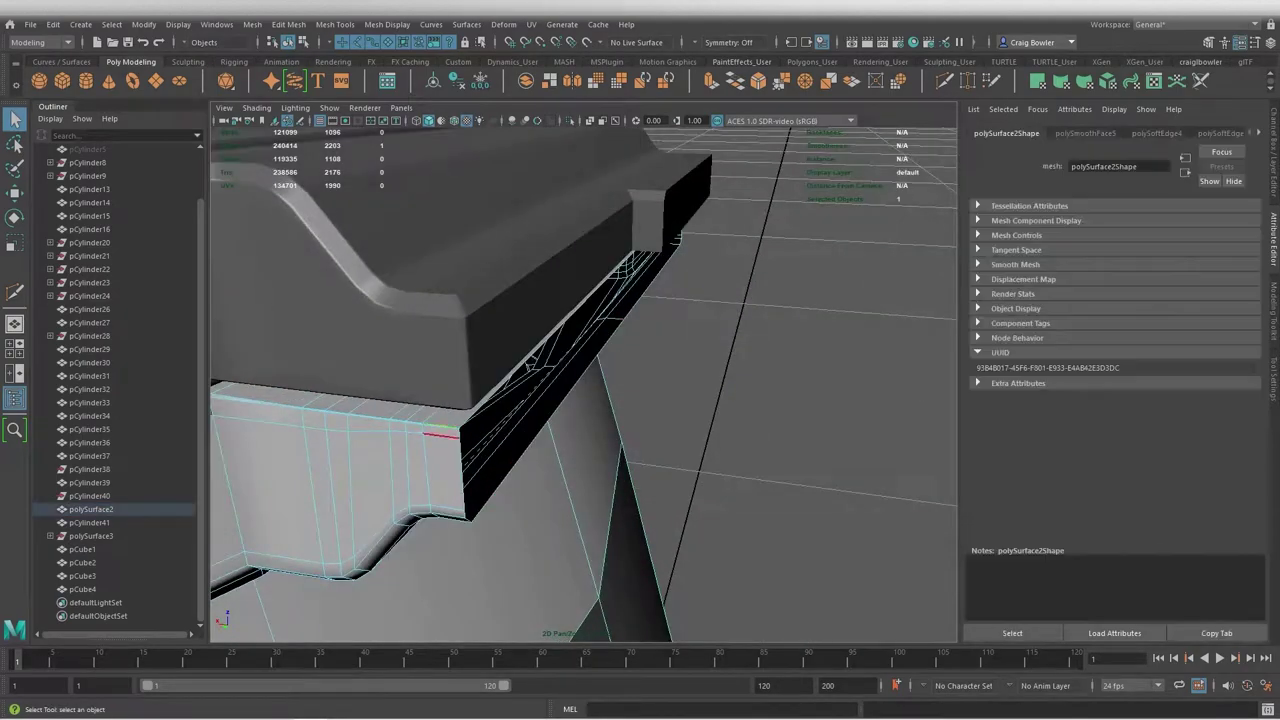
pyautogui.scroll(3, 263, 483)
pyautogui.moveTo(584, 400)
pyautogui.keyDown('alt'); pyautogui.mouseDown()
pyautogui.moveTo(640, 390)
pyautogui.moveTo(600, 380)
pyautogui.mouseUp(); pyautogui.keyUp('alt')
pyautogui.press('w')
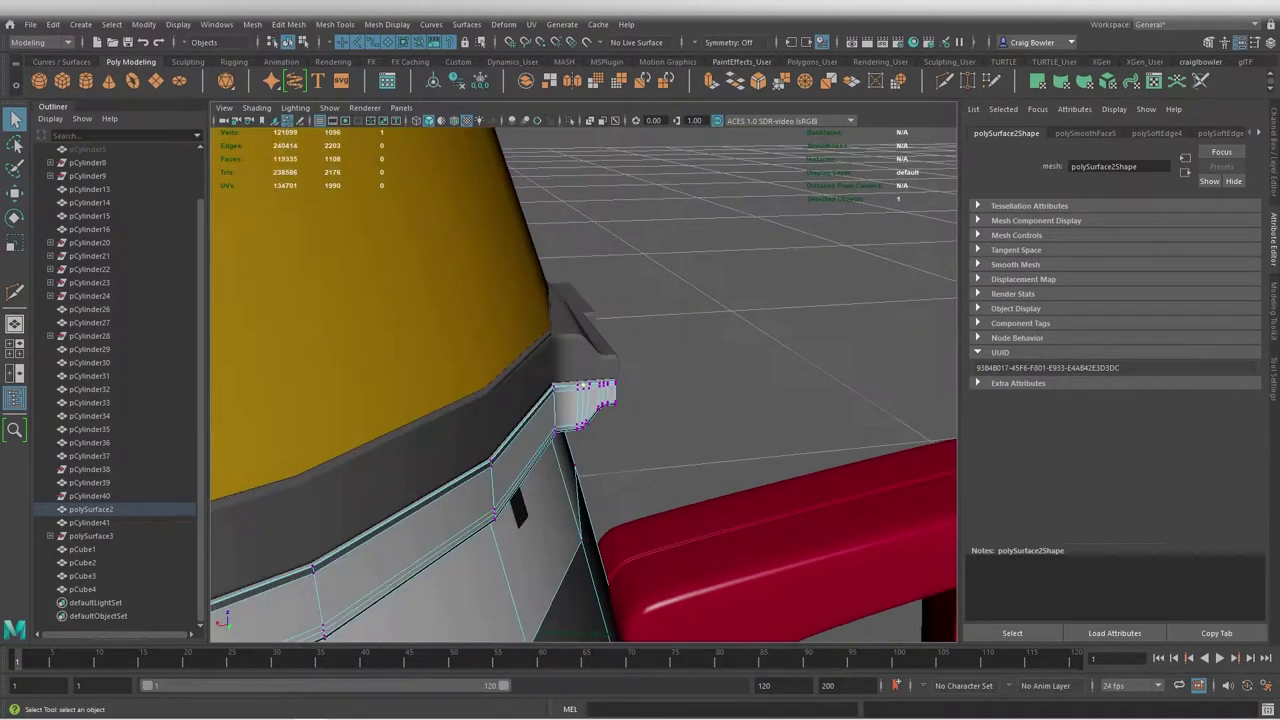
pyautogui.press('q')
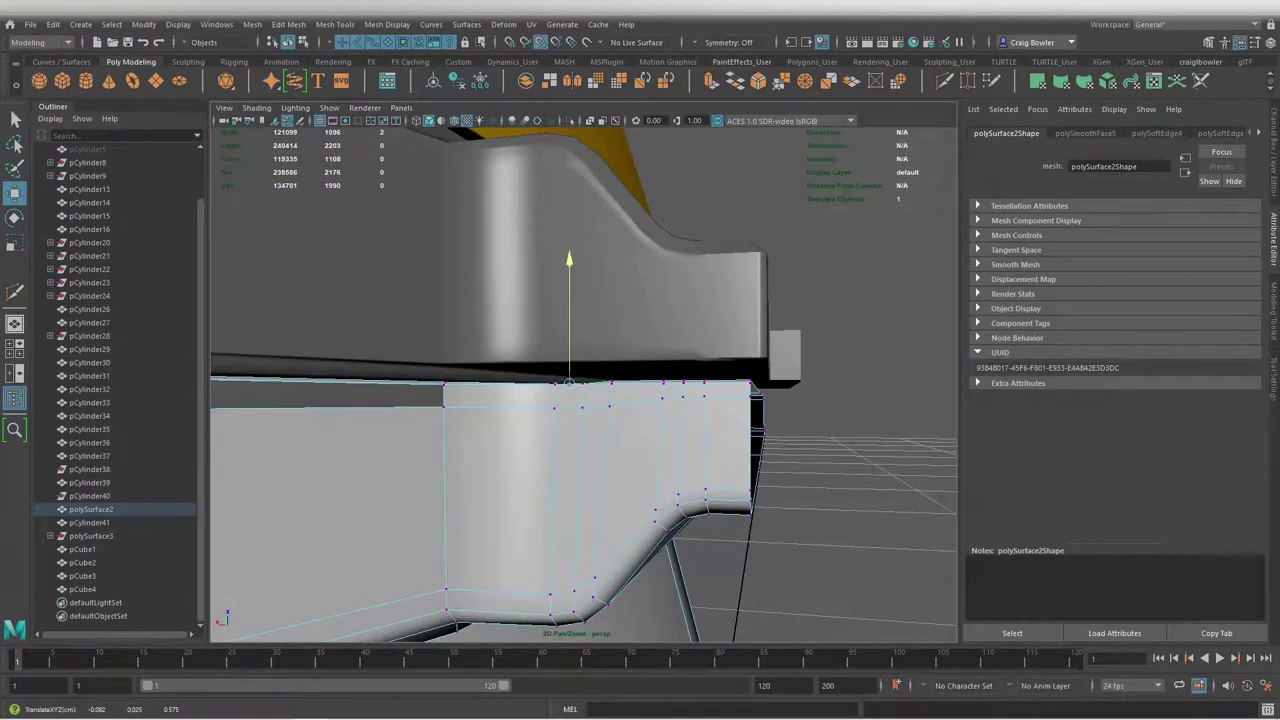
pyautogui.keyDown('alt'); pyautogui.moveTo(569, 383); pyautogui.dragTo(595, 383); pyautogui.keyUp('alt')
pyautogui.press('q')
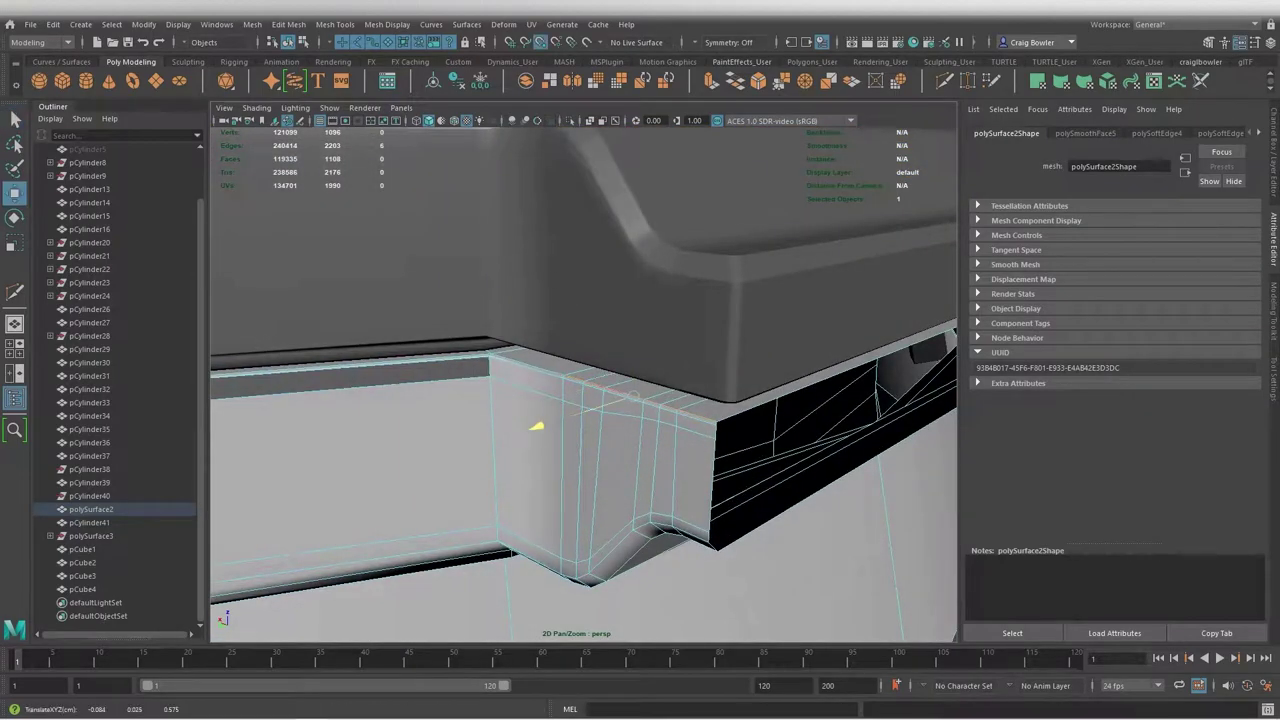
pyautogui.keyDown('alt'); pyautogui.moveTo(536, 427); pyautogui.dragTo(560, 420); pyautogui.keyUp('alt')
pyautogui.press('q')
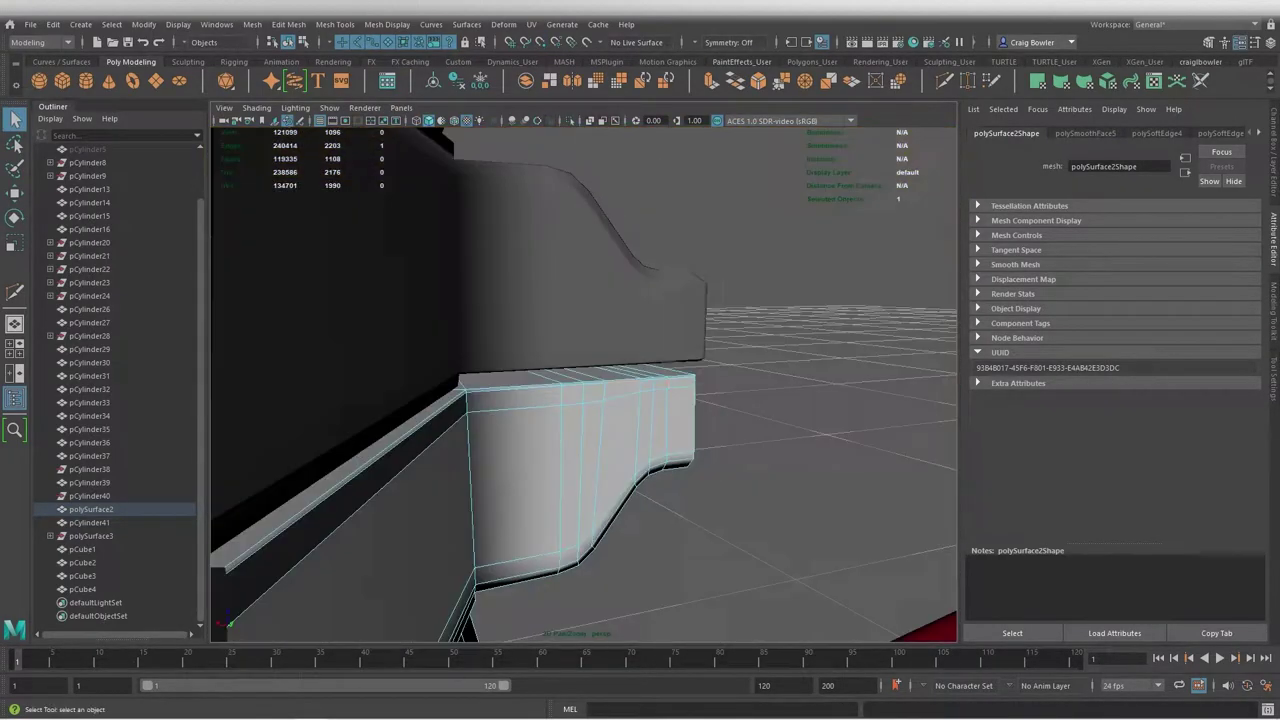
pyautogui.keyDown('alt'); pyautogui.moveTo(560, 400); pyautogui.dragTo(600, 400); pyautogui.keyUp('alt')
pyautogui.click(480, 403)
pyautogui.press('w')
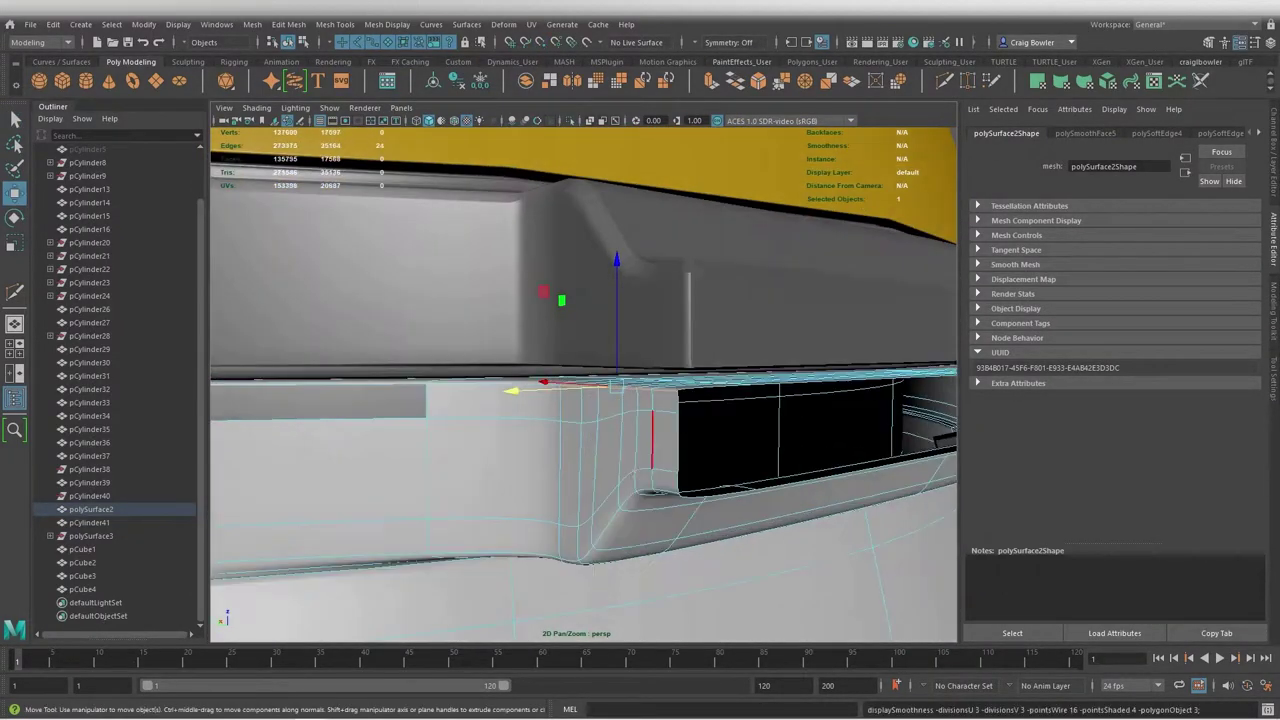
pyautogui.keyDown('alt'); pyautogui.moveTo(500, 410); pyautogui.dragTo(535, 417); pyautogui.keyUp('alt')
pyautogui.keyDown('alt'); pyautogui.moveTo(610, 405); pyautogui.dragTo(560, 400); pyautogui.keyUp('alt')
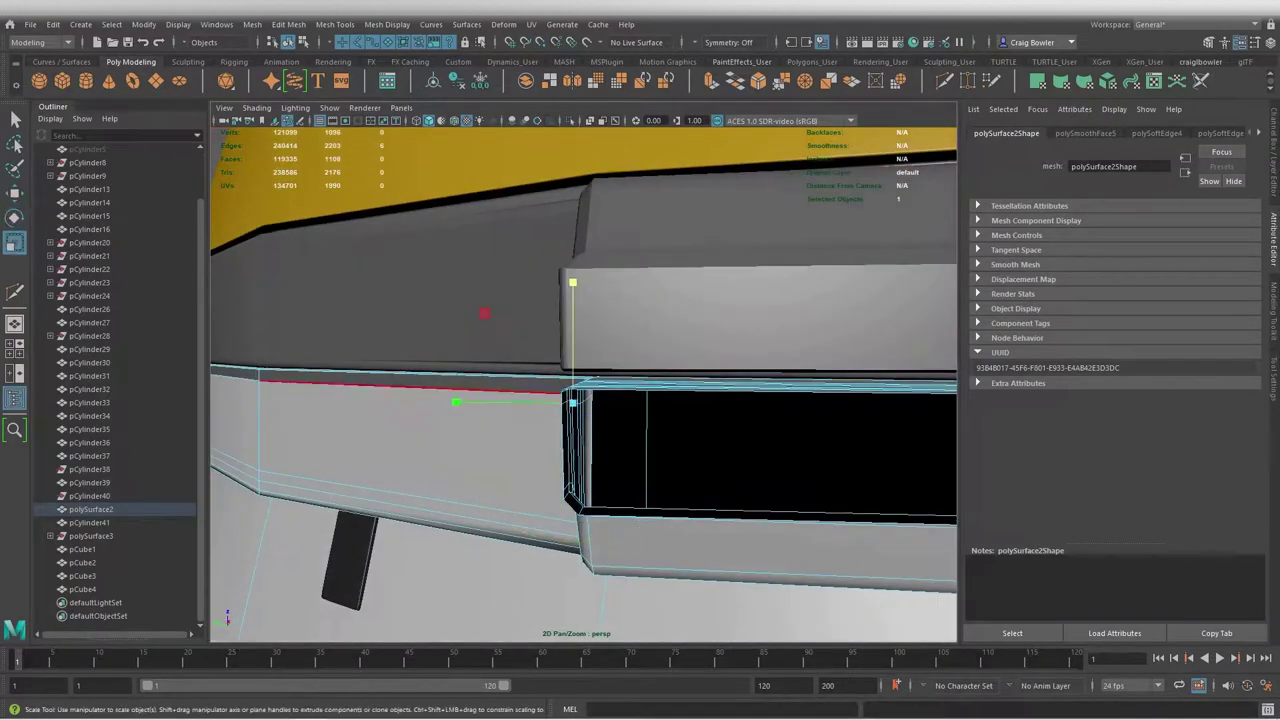
pyautogui.press('q')
# Select and delete the unneeded edge loop on the collar piece
pyautogui.moveTo(622, 338); pyautogui.dragTo(688, 320, button='right')
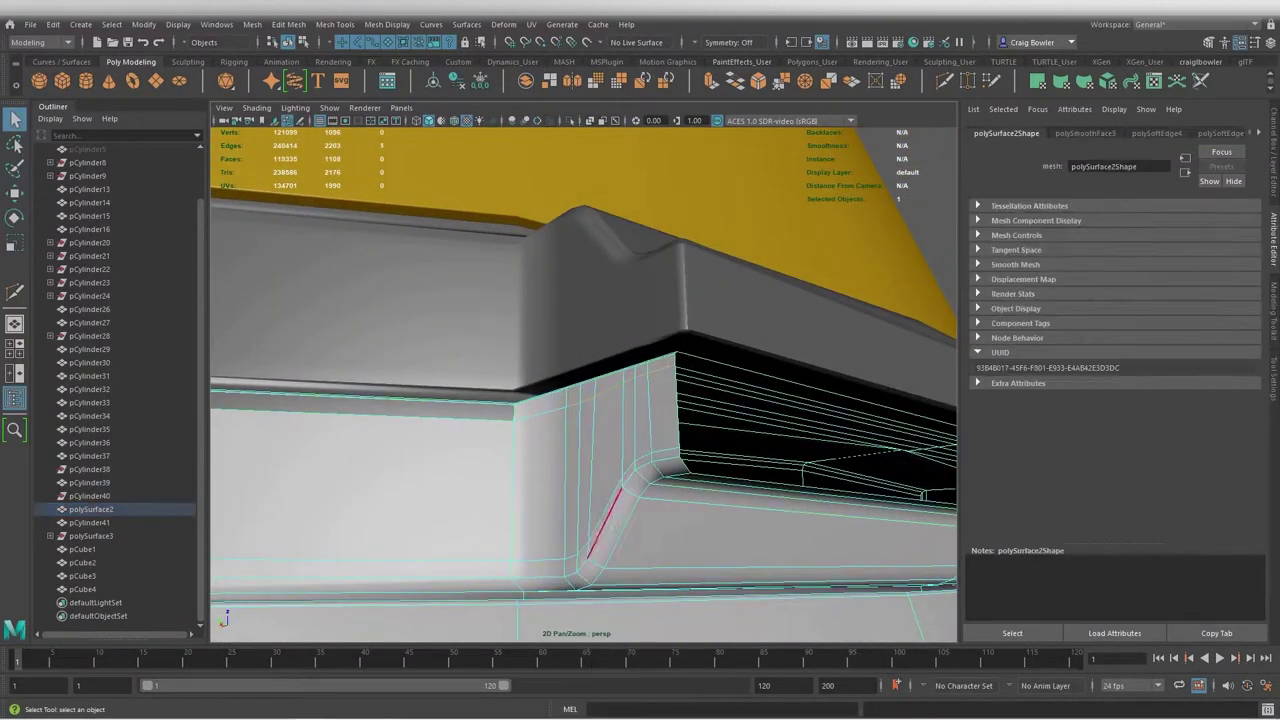
pyautogui.keyDown('ctrl'); pyautogui.moveTo(666, 432); pyautogui.dragTo(751, 413, button='right'); pyautogui.keyUp('ctrl')
pyautogui.moveTo(751, 413)
pyautogui.keyDown('alt'); pyautogui.mouseDown()
pyautogui.moveTo(782, 450)
pyautogui.moveTo(700, 430)
pyautogui.moveTo(580, 370)
pyautogui.moveTo(595, 390)
pyautogui.mouseUp(); pyautogui.keyUp('alt')
pyautogui.press('w')
pyautogui.press('q')
# Extrude a single underside edge of polySurface2 into a new lip
pyautogui.click(565, 345)
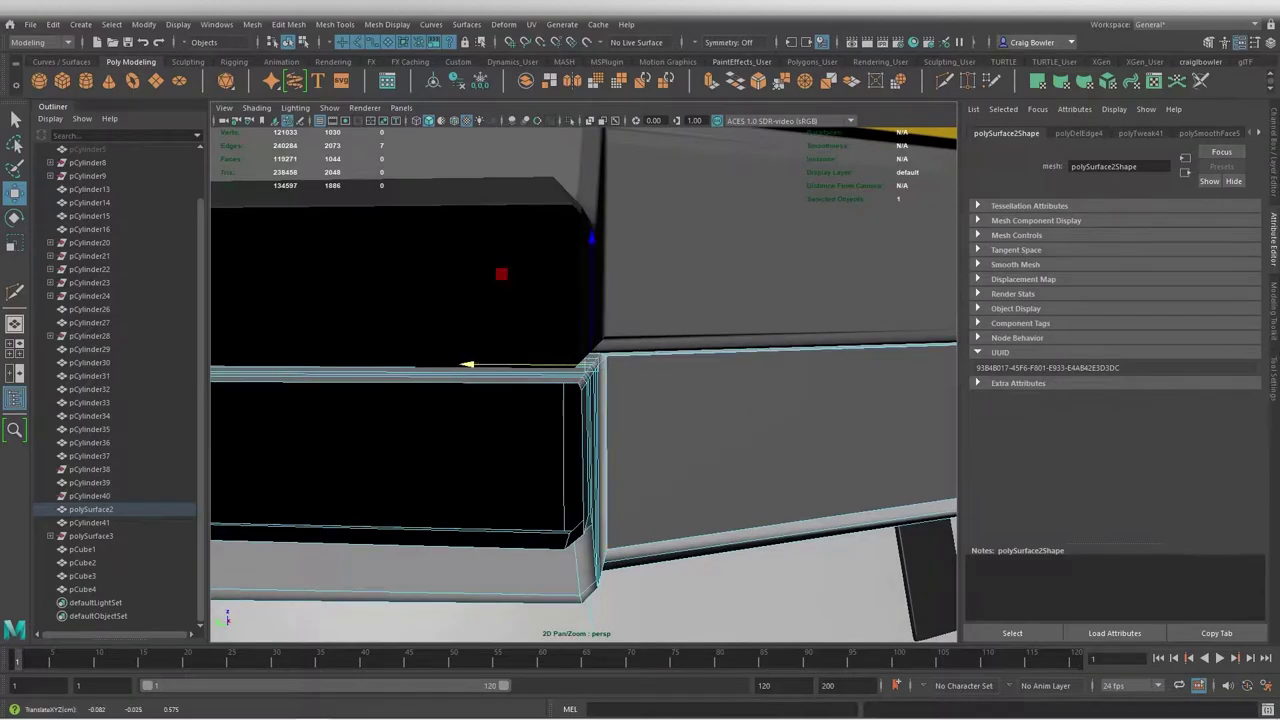
pyautogui.keyDown('alt'); pyautogui.moveTo(595, 390); pyautogui.dragTo(590, 390); pyautogui.keyUp('alt')
pyautogui.hotkey('ctrl', 'e')
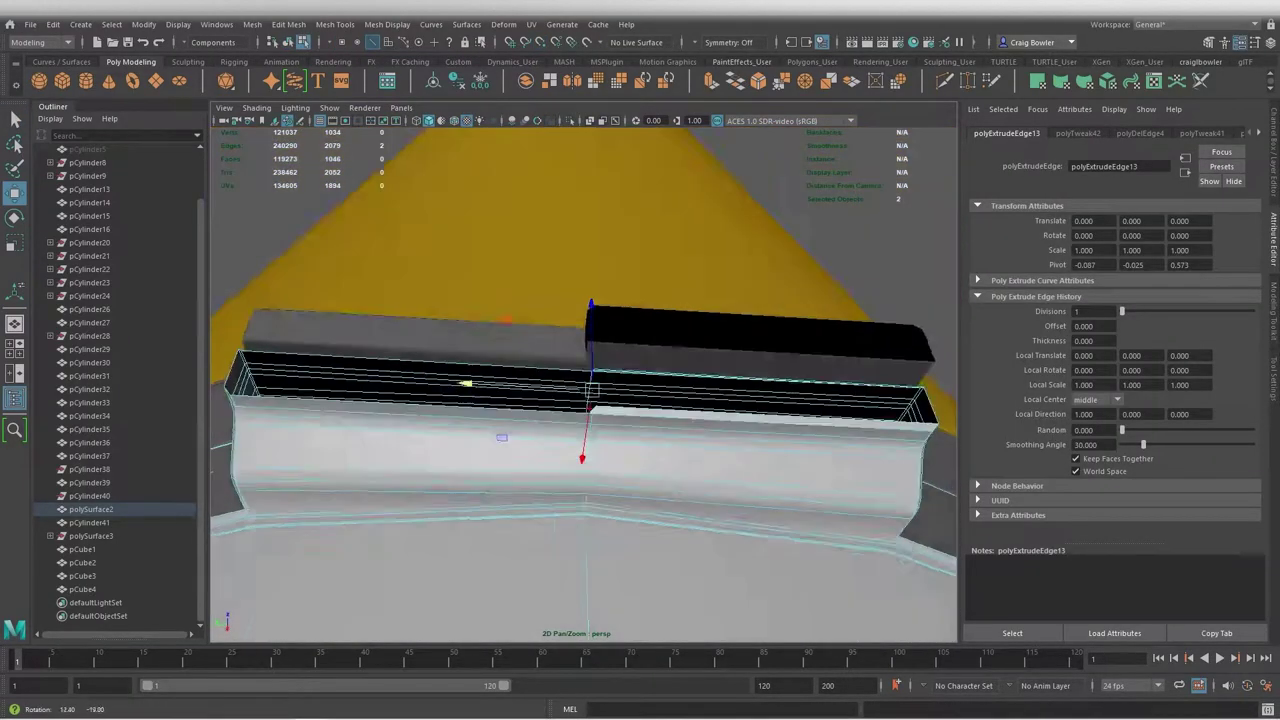
pyautogui.scroll(3, 590, 390)
pyautogui.press('F8')
pyautogui.moveTo(583, 472)
pyautogui.keyDown('alt'); pyautogui.mouseDown()
pyautogui.moveTo(560, 430)
pyautogui.moveTo(632, 378)
pyautogui.moveTo(560, 360)
pyautogui.mouseUp(); pyautogui.keyUp('alt')
pyautogui.press('q')
pyautogui.press('q')
# Merge the two overlapping vertices at the collar seam
pyautogui.press('w')
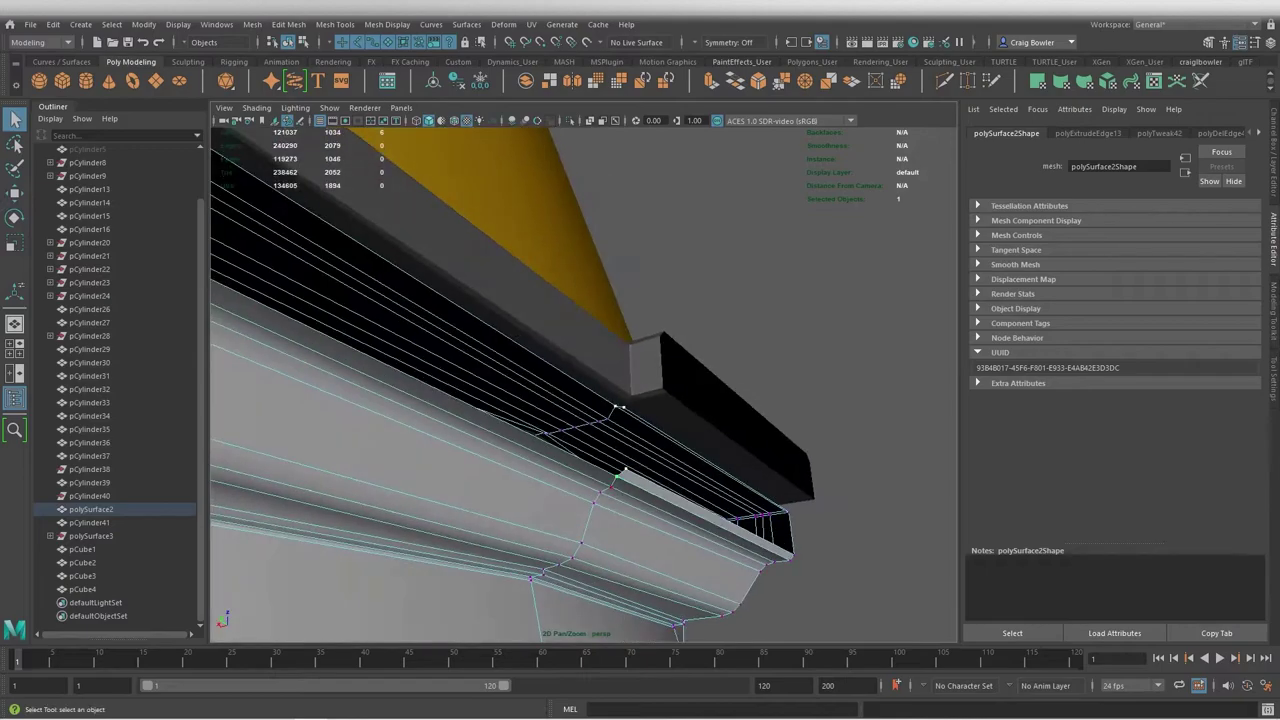
pyautogui.press('q')
pyautogui.rightClick(533, 342)
pyautogui.moveTo(530, 340); pyautogui.dragTo(523, 365)
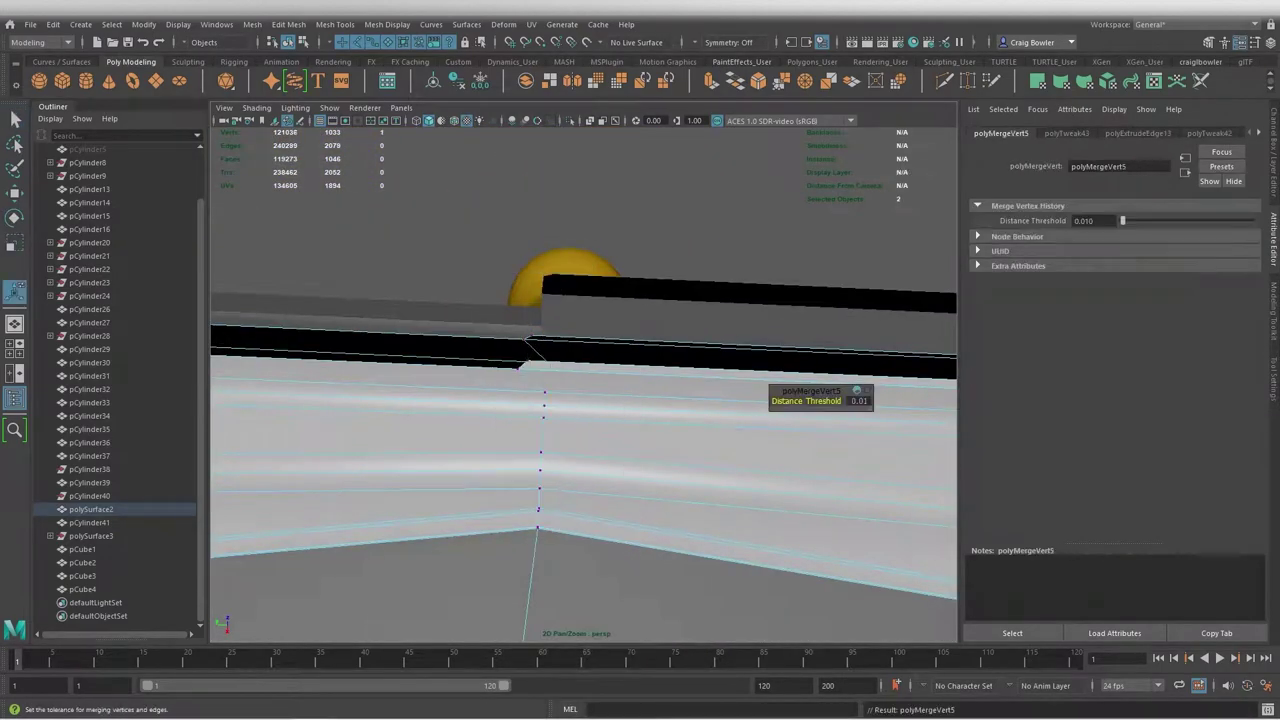
pyautogui.keyDown('alt'); pyautogui.moveTo(770, 395); pyautogui.dragTo(860, 430); pyautogui.keyUp('alt')
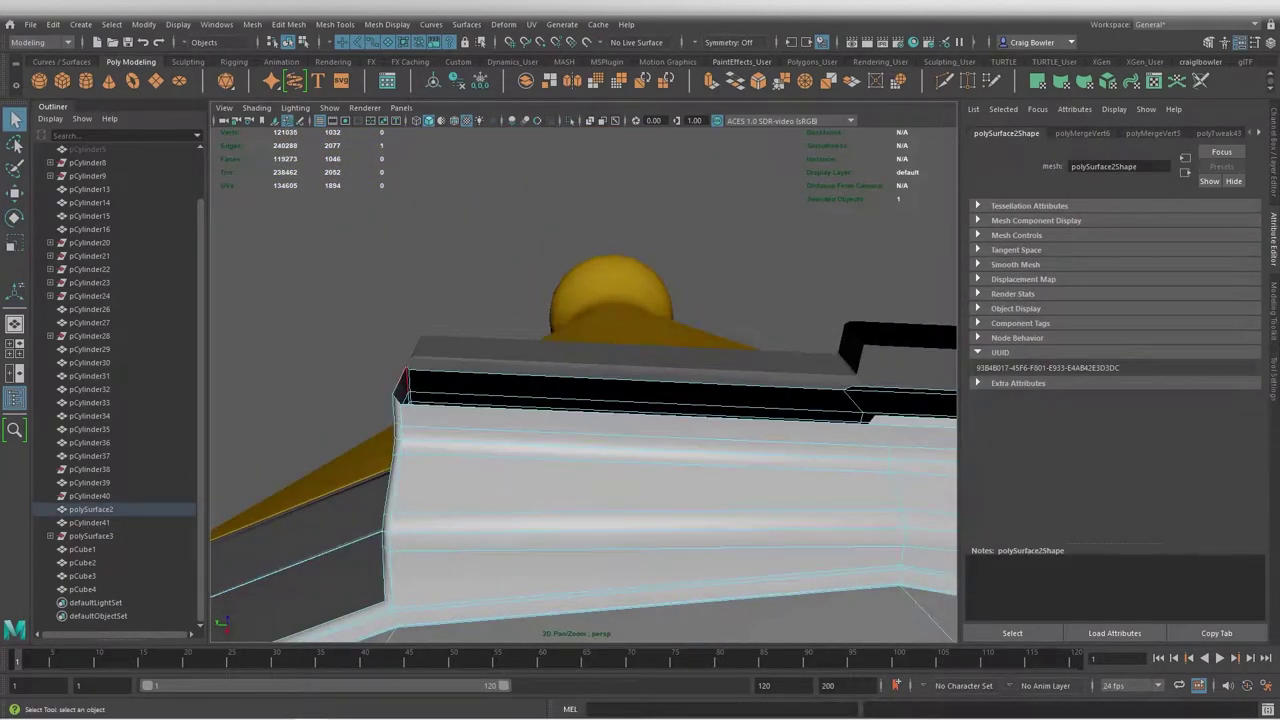
pyautogui.keyDown('alt'); pyautogui.moveTo(851, 386); pyautogui.dragTo(690, 400); pyautogui.keyUp('alt')
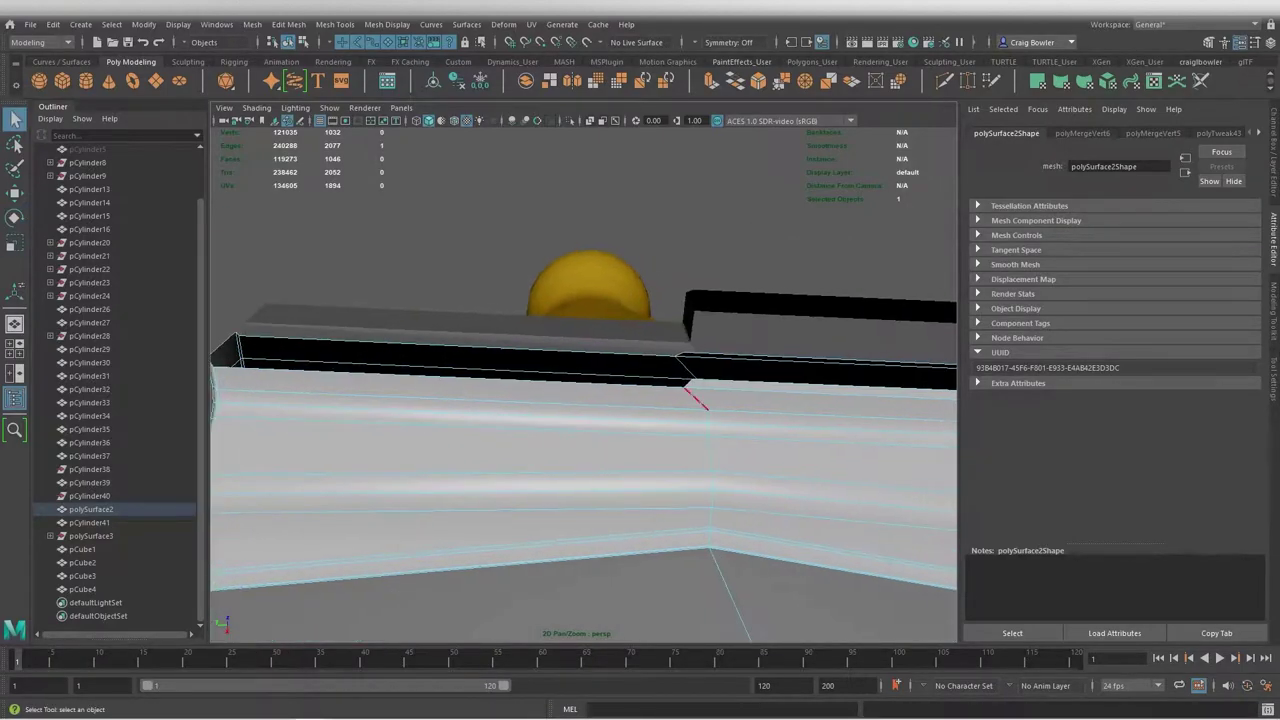
# Convert to the collar's top edges, extrude them and move the new lip outward
pyautogui.hotkey('ctrl', 'F10')
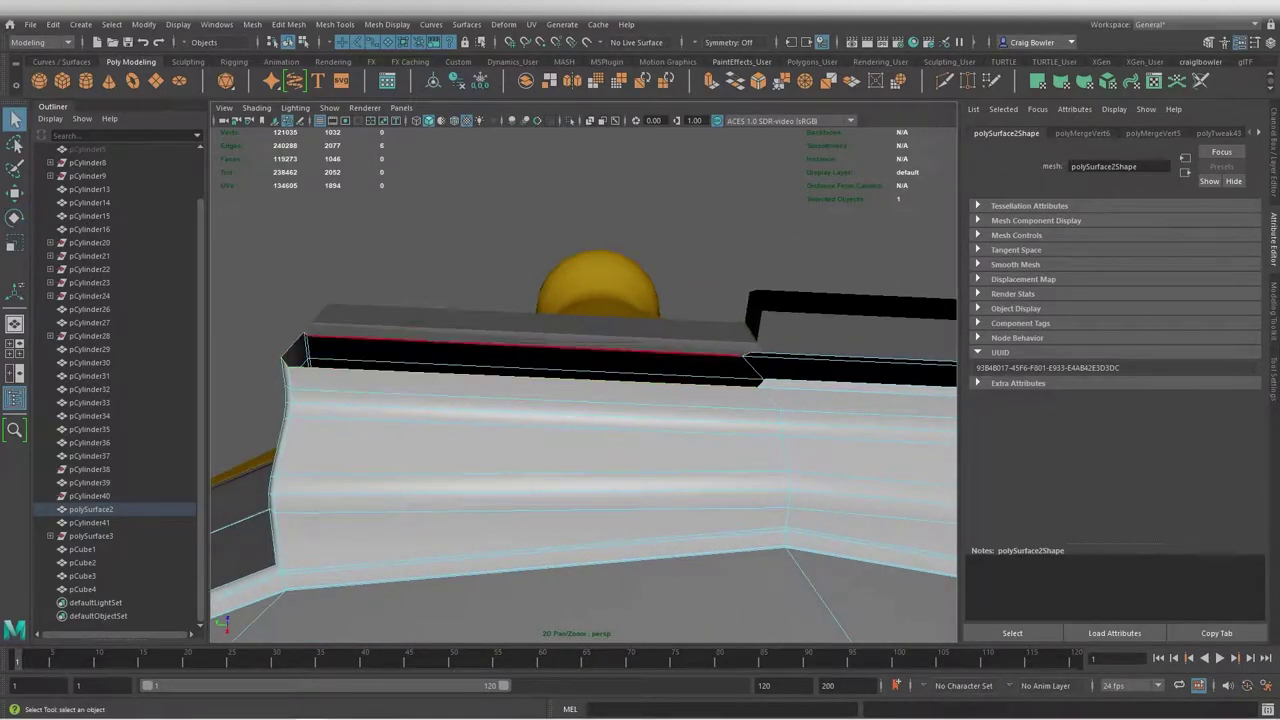
pyautogui.hotkey('ctrl', 'e')
pyautogui.press('q')
pyautogui.moveTo(520, 400)
pyautogui.keyDown('alt'); pyautogui.mouseDown()
pyautogui.moveTo(600, 385)
pyautogui.moveTo(540, 360)
pyautogui.mouseUp(); pyautogui.keyUp('alt')
pyautogui.hotkey('alt', 'Tab')
pyautogui.press('w')
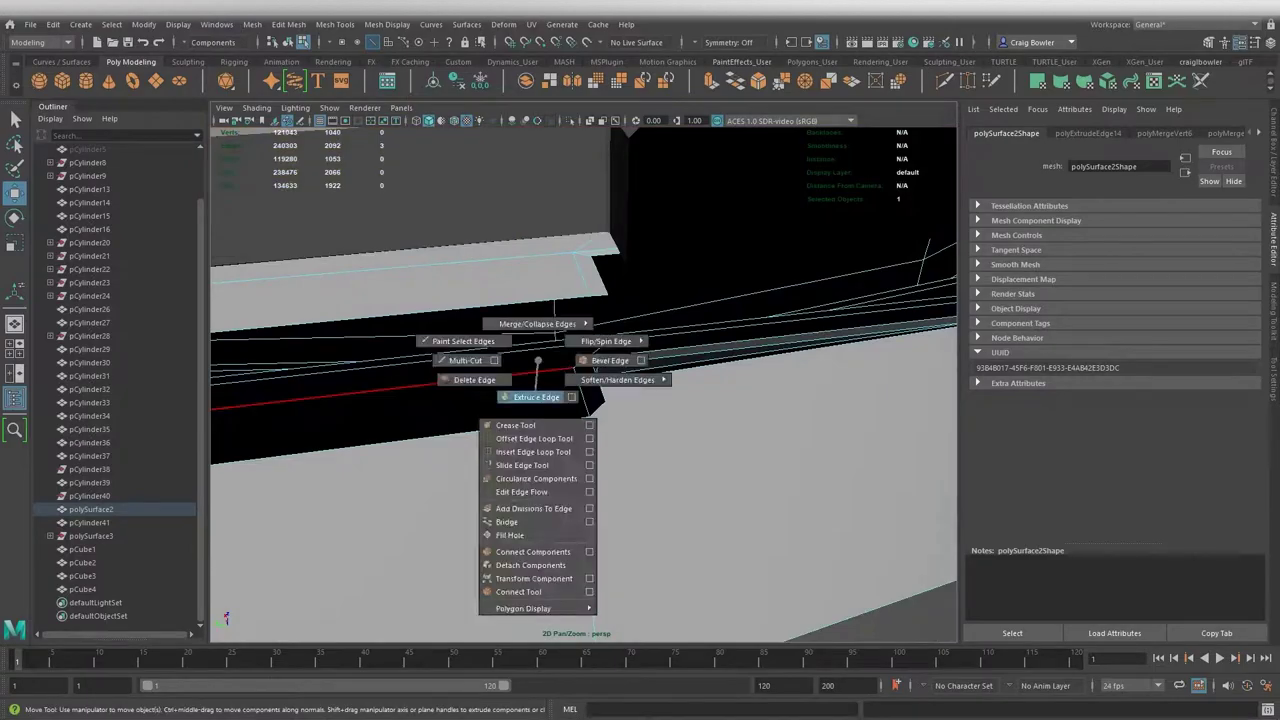
pyautogui.keyDown('shift'); pyautogui.moveTo(543, 365); pyautogui.dragTo(543, 320, button='right'); pyautogui.keyUp('shift')
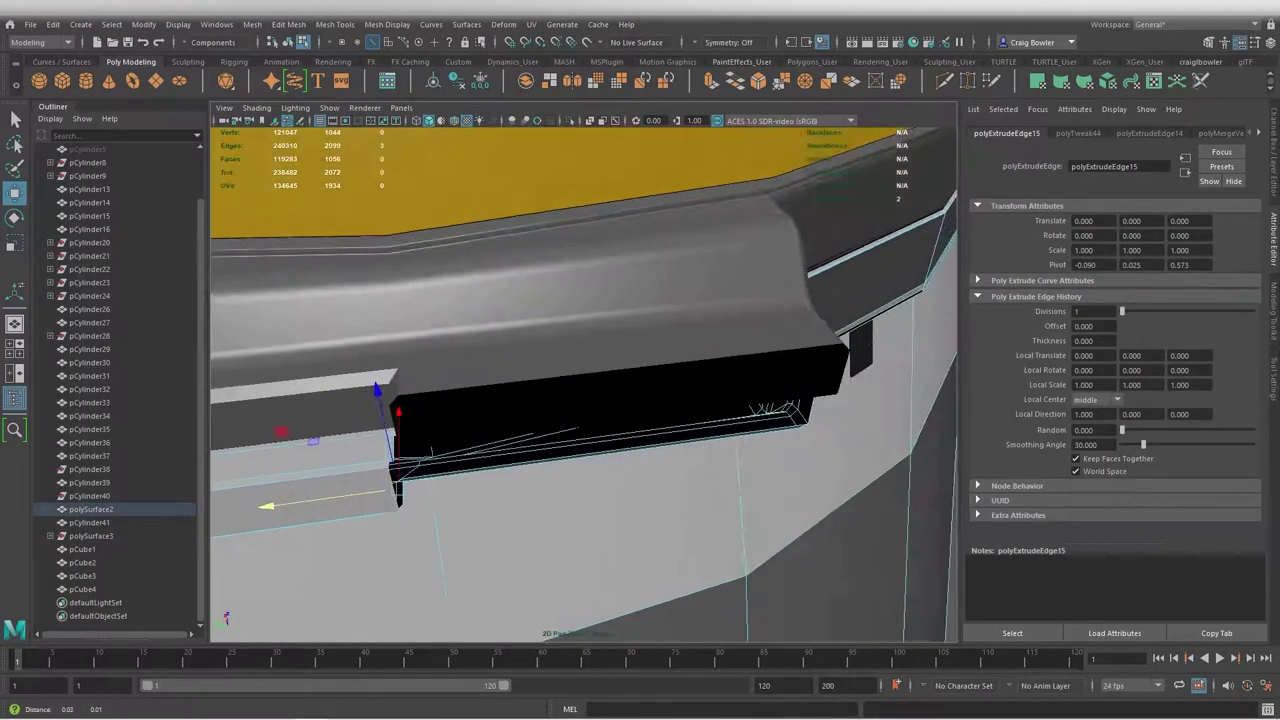
pyautogui.moveTo(427, 373)
pyautogui.keyDown('alt'); pyautogui.mouseDown()
pyautogui.moveTo(580, 384)
pyautogui.moveTo(500, 330)
pyautogui.moveTo(585, 314)
pyautogui.mouseUp(); pyautogui.keyUp('alt')
pyautogui.moveTo(585, 314); pyautogui.dragTo(655, 292, button='right')
pyautogui.moveTo(655, 292)
pyautogui.keyDown('alt'); pyautogui.mouseDown()
pyautogui.moveTo(568, 340)
pyautogui.moveTo(480, 420)
pyautogui.moveTo(585, 371)
pyautogui.moveTo(560, 360)
pyautogui.moveTo(540, 380)
pyautogui.moveTo(548, 400)
pyautogui.moveTo(500, 380)
pyautogui.mouseUp(); pyautogui.keyUp('alt')
# Extrude the rim edges again and merge the overlapping vertices together
pyautogui.press('q')
pyautogui.press('q')
pyautogui.hotkey('ctrl', 'e')
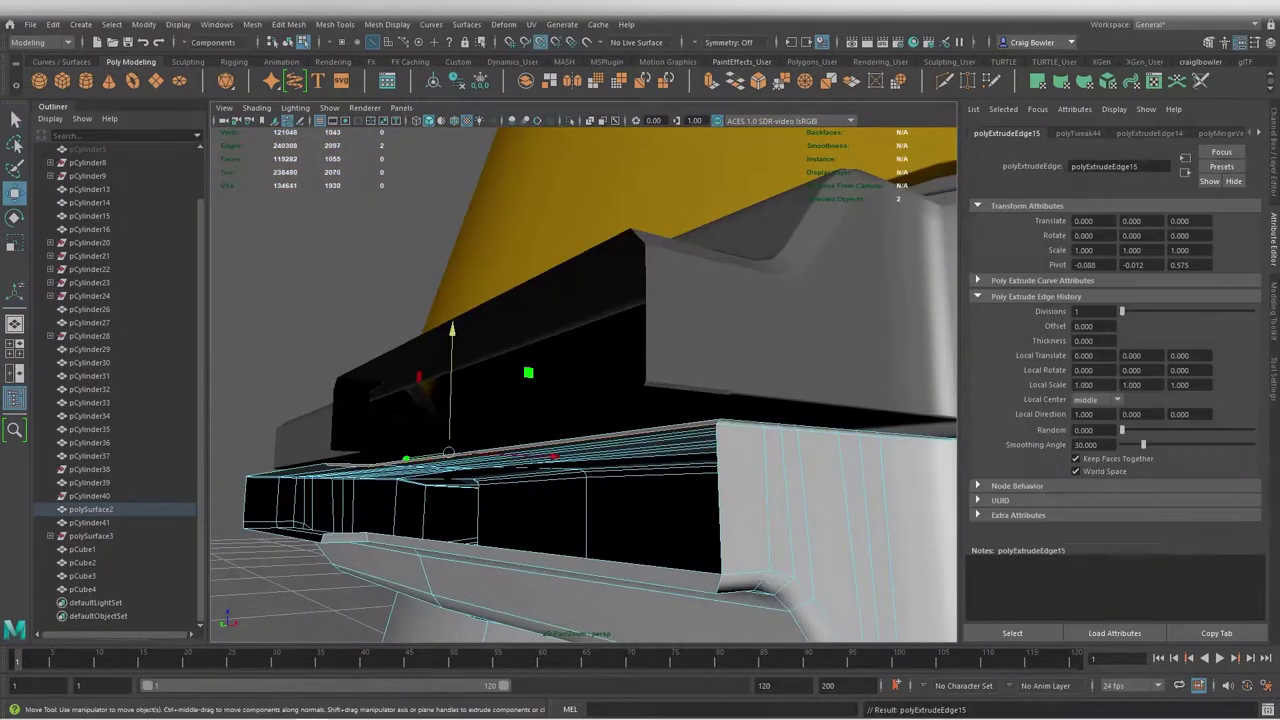
pyautogui.click(705, 339)
pyautogui.keyDown('shift'); pyautogui.moveTo(570, 418); pyautogui.dragTo(568, 417, button='right'); pyautogui.keyUp('shift')
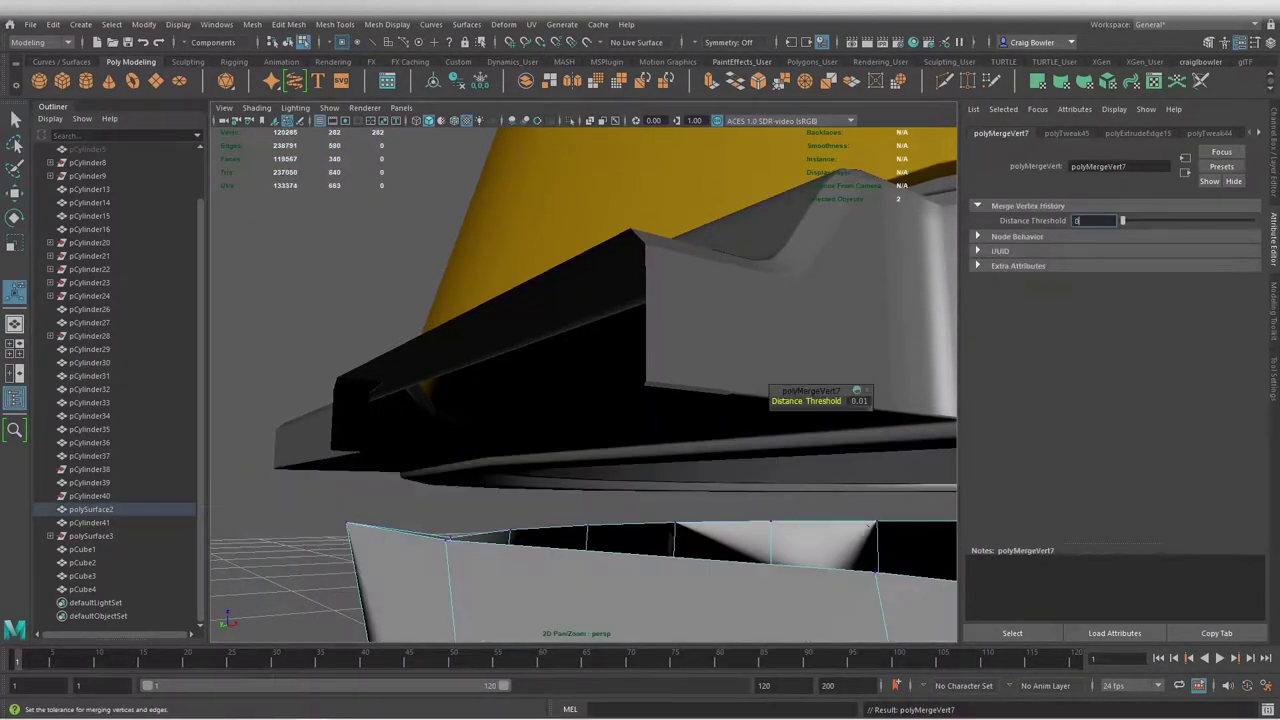
pyautogui.moveTo(568, 417)
pyautogui.keyDown('alt'); pyautogui.mouseDown()
pyautogui.moveTo(420, 380)
pyautogui.moveTo(500, 400)
pyautogui.moveTo(557, 352)
pyautogui.mouseUp(); pyautogui.keyUp('alt')
pyautogui.press('F8')
# Cut a new edge loop across the collar rim with Multi-Cut
pyautogui.click(450, 430)
pyautogui.keyDown('shift'); pyautogui.rightClick(557, 352); pyautogui.keyUp('shift')
pyautogui.click(484, 352)
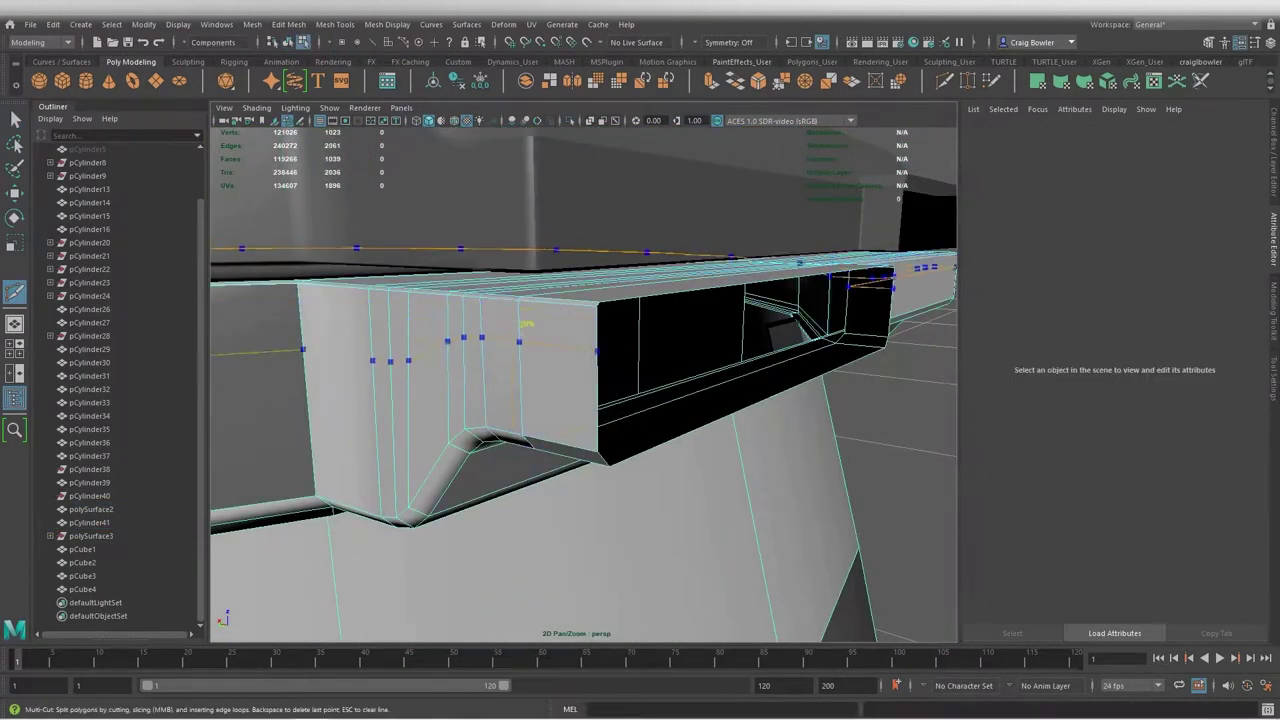
pyautogui.keyDown('ctrl'); pyautogui.click(527, 414); pyautogui.keyUp('ctrl')
pyautogui.keyDown('alt'); pyautogui.moveTo(527, 414); pyautogui.dragTo(600, 350); pyautogui.keyUp('alt')
pyautogui.keyDown('alt'); pyautogui.moveTo(600, 350); pyautogui.dragTo(637, 296, button='middle'); pyautogui.keyUp('alt')
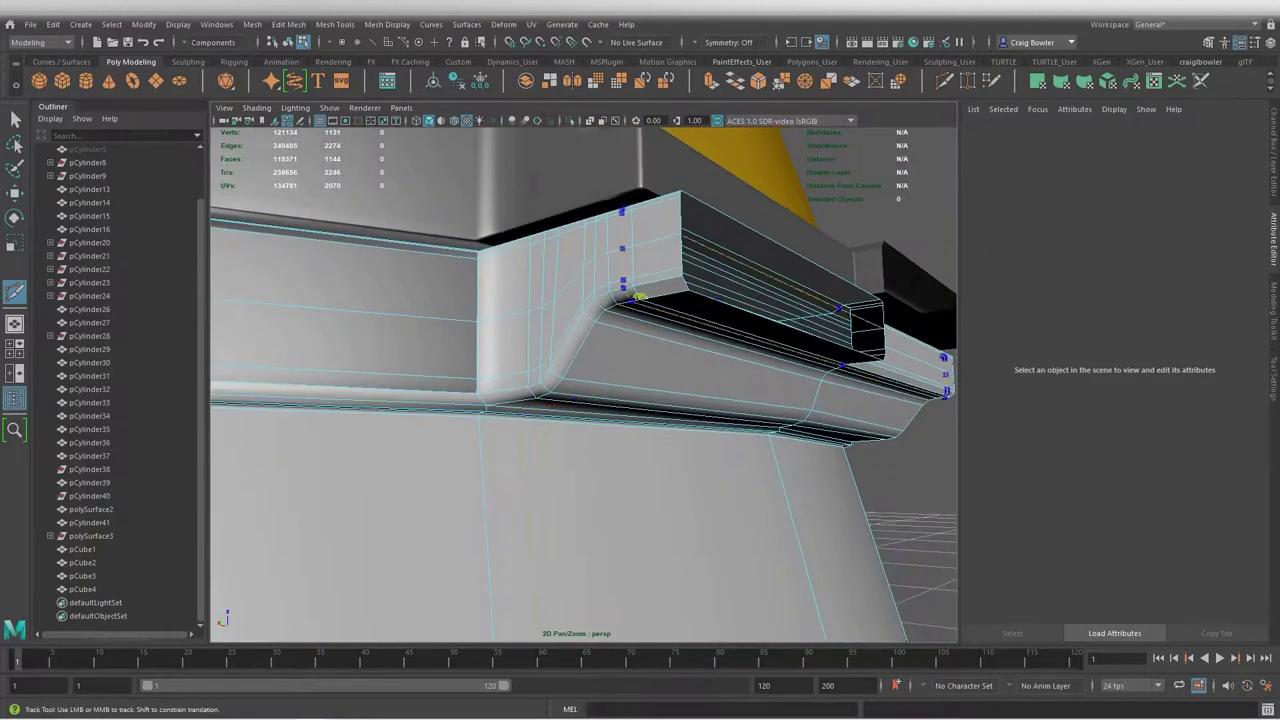
pyautogui.press('q')
pyautogui.keyDown('alt'); pyautogui.moveTo(637, 290); pyautogui.dragTo(790, 535); pyautogui.keyUp('alt')
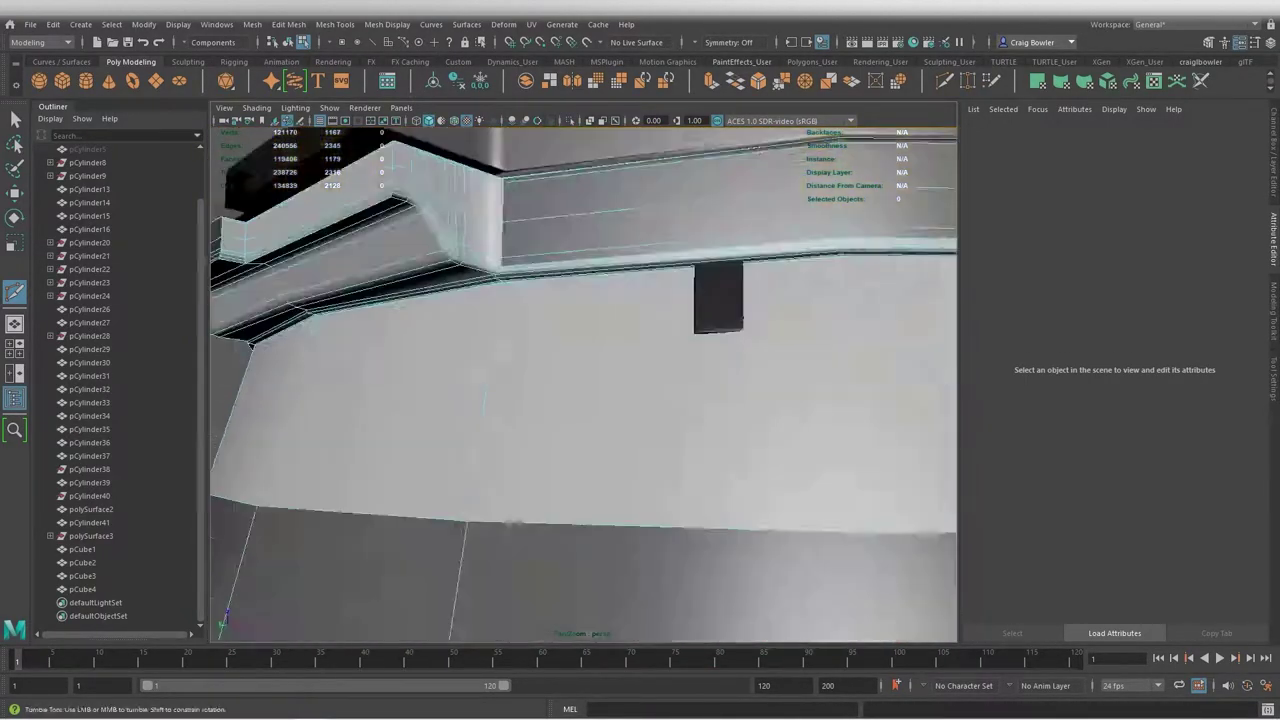
pyautogui.keyDown('alt'); pyautogui.moveTo(583, 383); pyautogui.dragTo(650, 340); pyautogui.keyUp('alt')
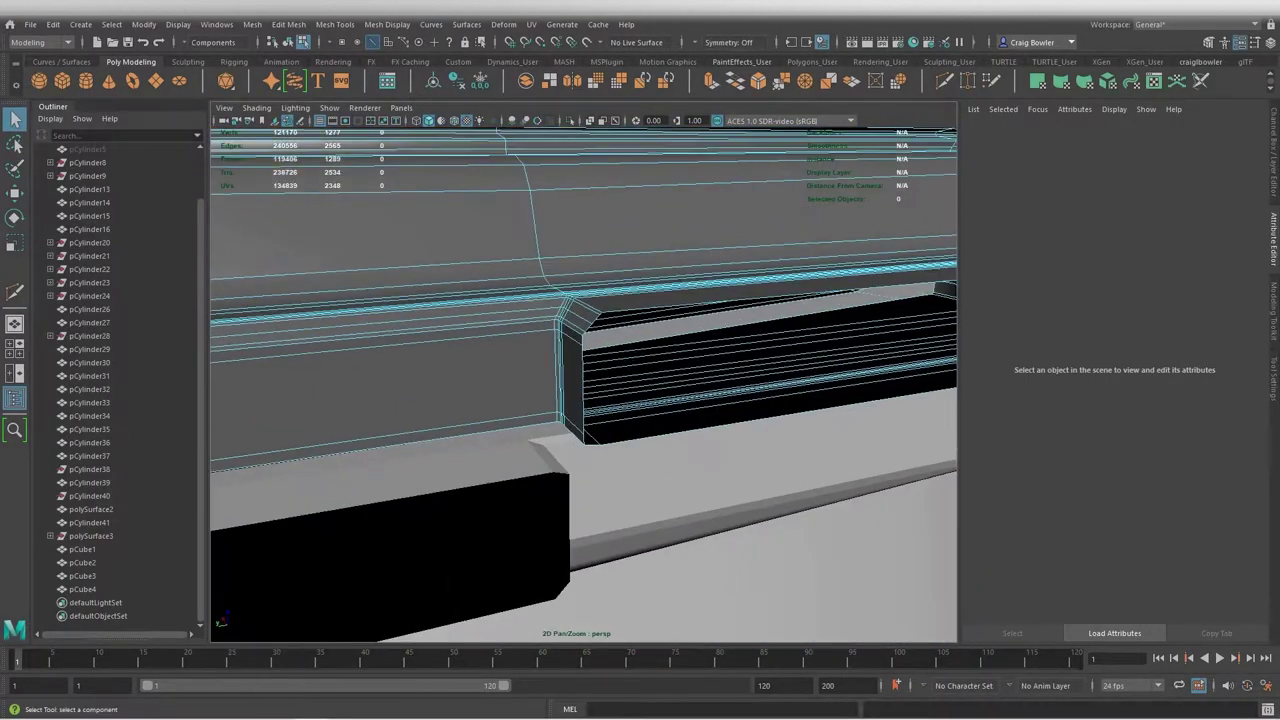
# Select several collar rim edges and bevel them
pyautogui.click(540, 455)
pyautogui.moveTo(540, 455)
pyautogui.keyDown('alt'); pyautogui.mouseDown()
pyautogui.moveTo(625, 540)
pyautogui.moveTo(572, 400)
pyautogui.mouseUp(); pyautogui.keyUp('alt')
pyautogui.keyDown('shift'); pyautogui.moveTo(572, 400); pyautogui.dragTo(545, 430, button='right'); pyautogui.keyUp('shift')
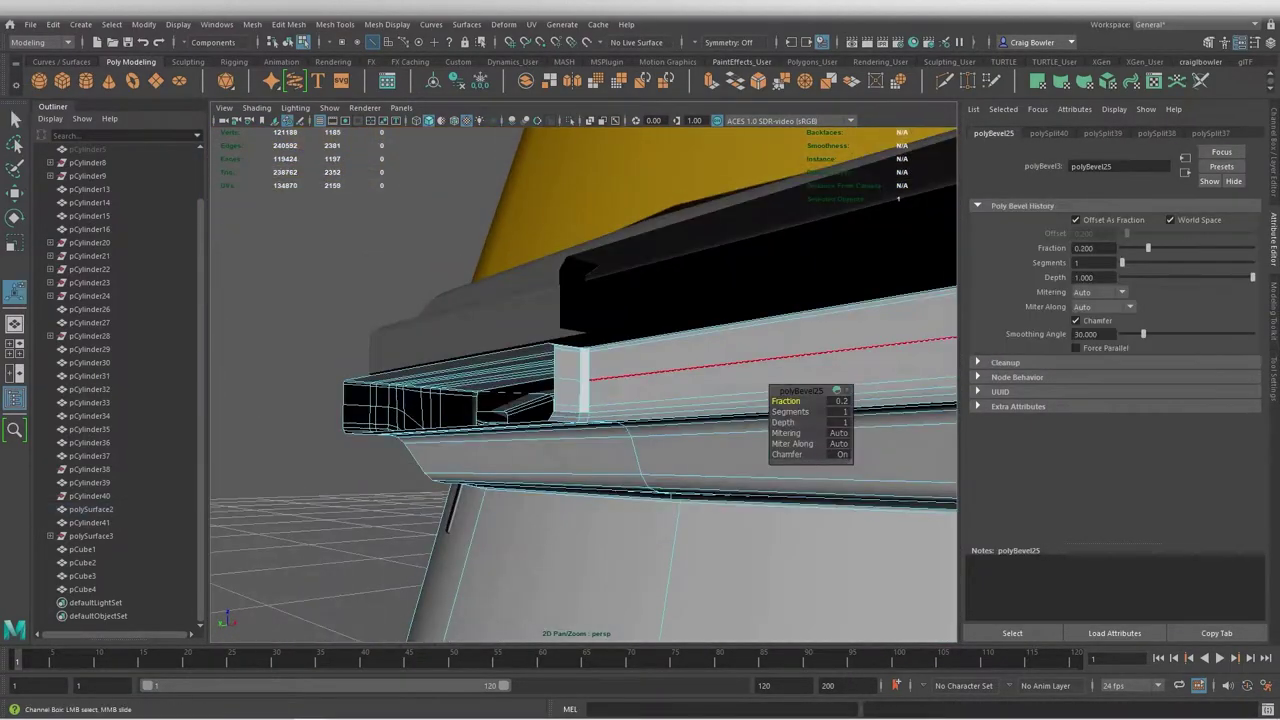
pyautogui.moveTo(700, 420)
pyautogui.keyDown('alt'); pyautogui.mouseDown()
pyautogui.moveTo(630, 435)
pyautogui.moveTo(590, 352)
pyautogui.moveTo(620, 420)
pyautogui.mouseUp(); pyautogui.keyUp('alt')
pyautogui.press('q')
pyautogui.press('F8')
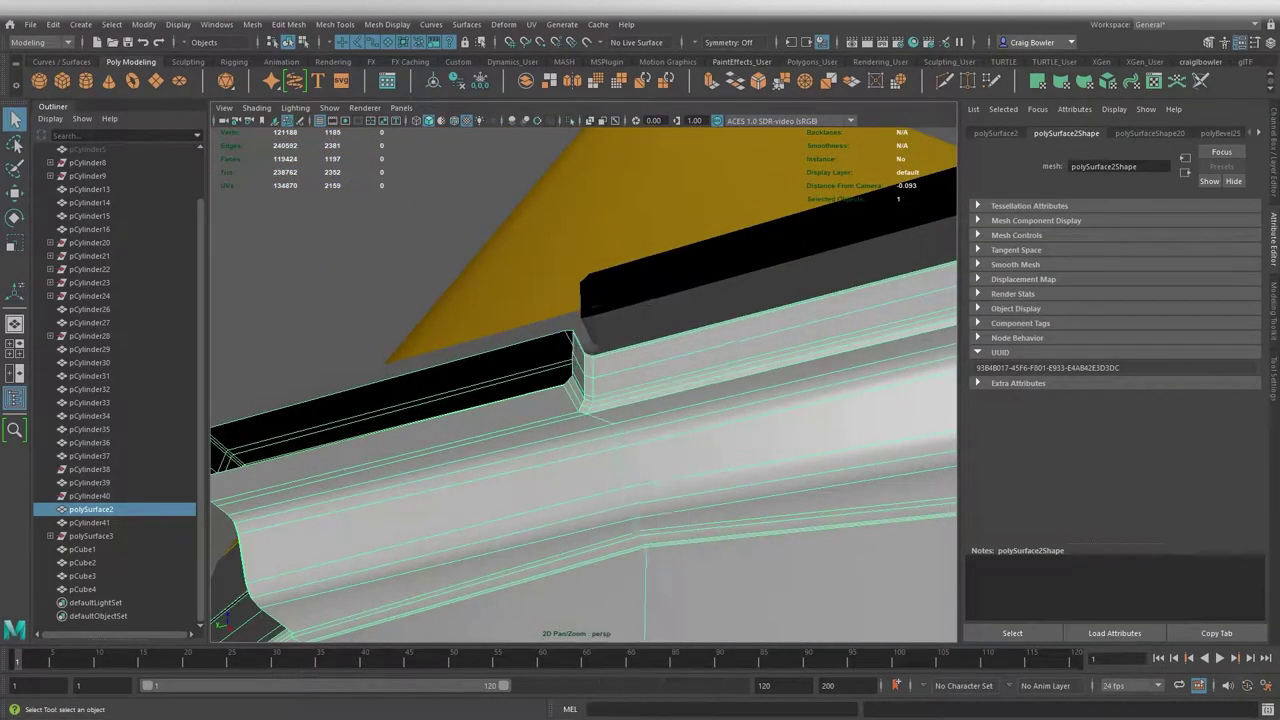
pyautogui.keyDown('shift'); pyautogui.moveTo(620, 420); pyautogui.dragTo(600, 460, button='right'); pyautogui.keyUp('shift')
pyautogui.moveTo(600, 460)
pyautogui.keyDown('alt'); pyautogui.mouseDown()
pyautogui.moveTo(580, 420)
pyautogui.moveTo(600, 383)
pyautogui.moveTo(640, 400)
pyautogui.mouseUp(); pyautogui.keyUp('alt')
pyautogui.press('q')
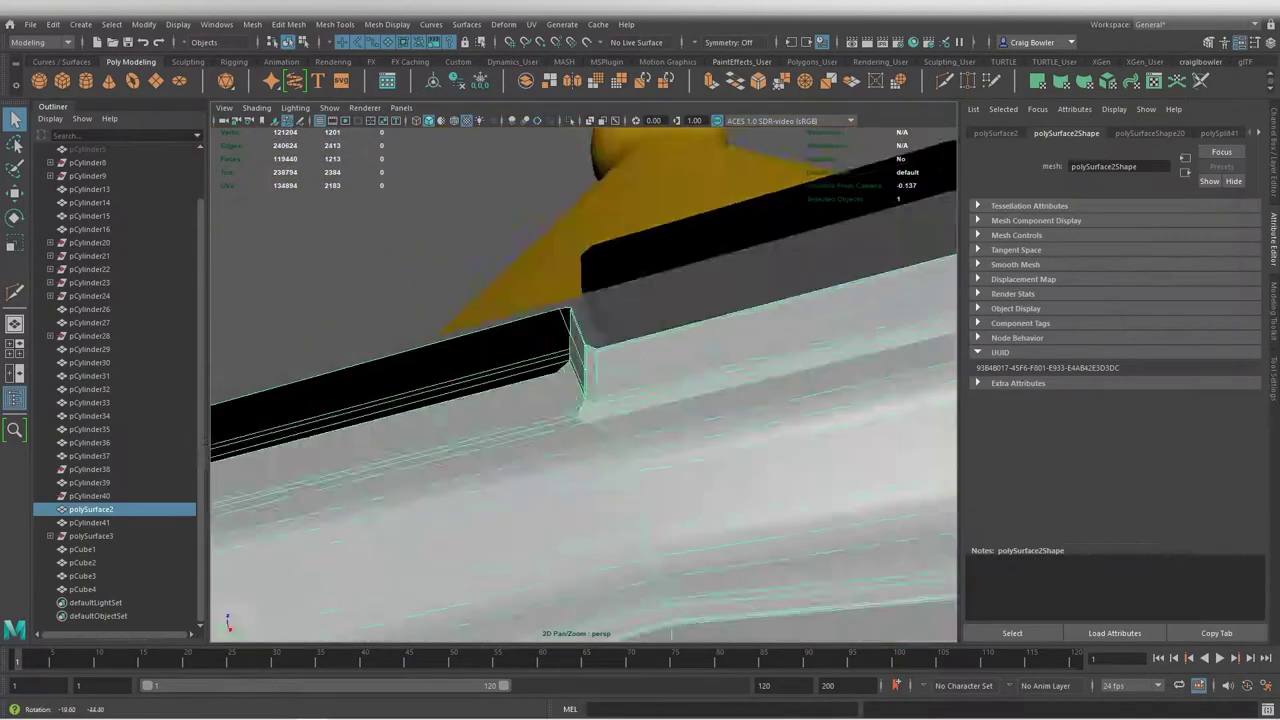
# Bevel the edges at the panel gap and isolate the rim mesh
pyautogui.keyDown('shift'); pyautogui.moveTo(671, 366); pyautogui.dragTo(617, 425, button='right'); pyautogui.keyUp('shift')
pyautogui.moveTo(617, 425)
pyautogui.keyDown('alt'); pyautogui.mouseDown()
pyautogui.moveTo(600, 440)
pyautogui.moveTo(786, 401)
pyautogui.moveTo(646, 366)
pyautogui.mouseUp(); pyautogui.keyUp('alt')
pyautogui.hotkey('ctrl', 'b')
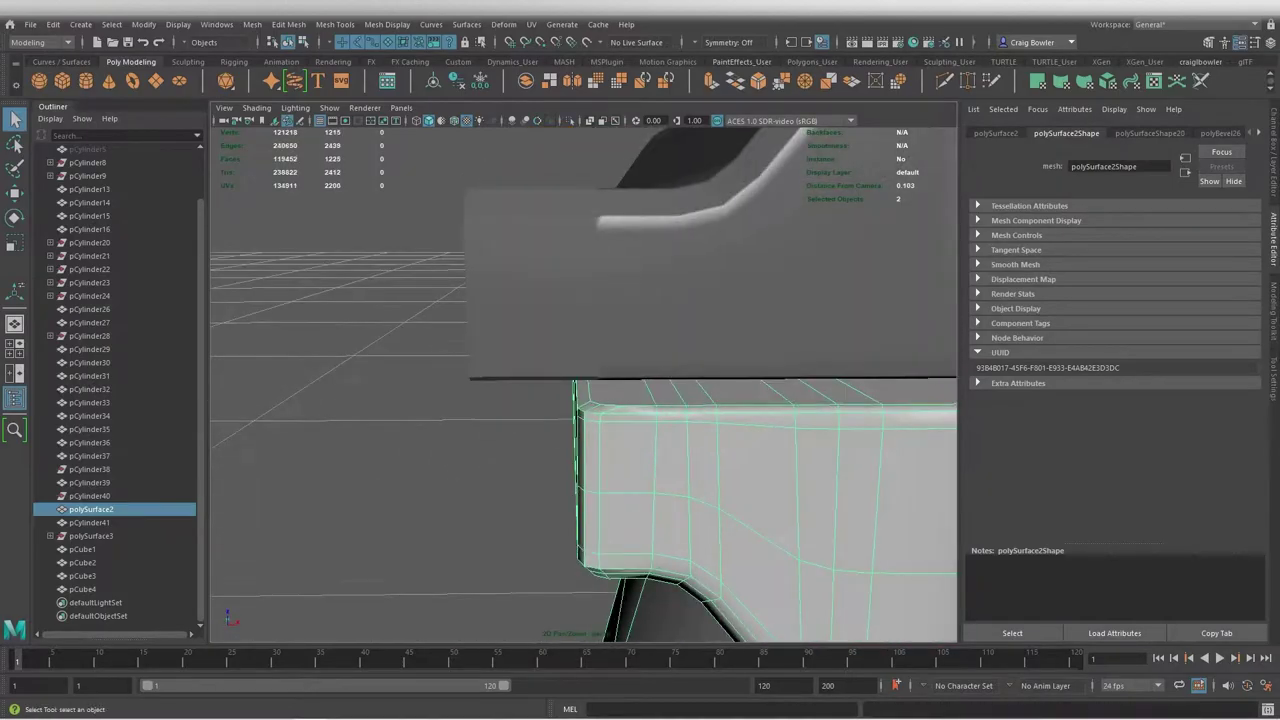
pyautogui.moveTo(646, 366); pyautogui.dragTo(643, 303, button='right')
pyautogui.hotkey('alt', 'h')
pyautogui.moveTo(572, 255)
pyautogui.keyDown('alt'); pyautogui.mouseDown()
pyautogui.moveTo(646, 352)
pyautogui.moveTo(600, 485)
pyautogui.mouseUp(); pyautogui.keyUp('alt')
pyautogui.press('w')
# Cut two more edges across the rim face with Multi-Cut
pyautogui.keyDown('shift'); pyautogui.rightClick(646, 352); pyautogui.keyUp('shift')
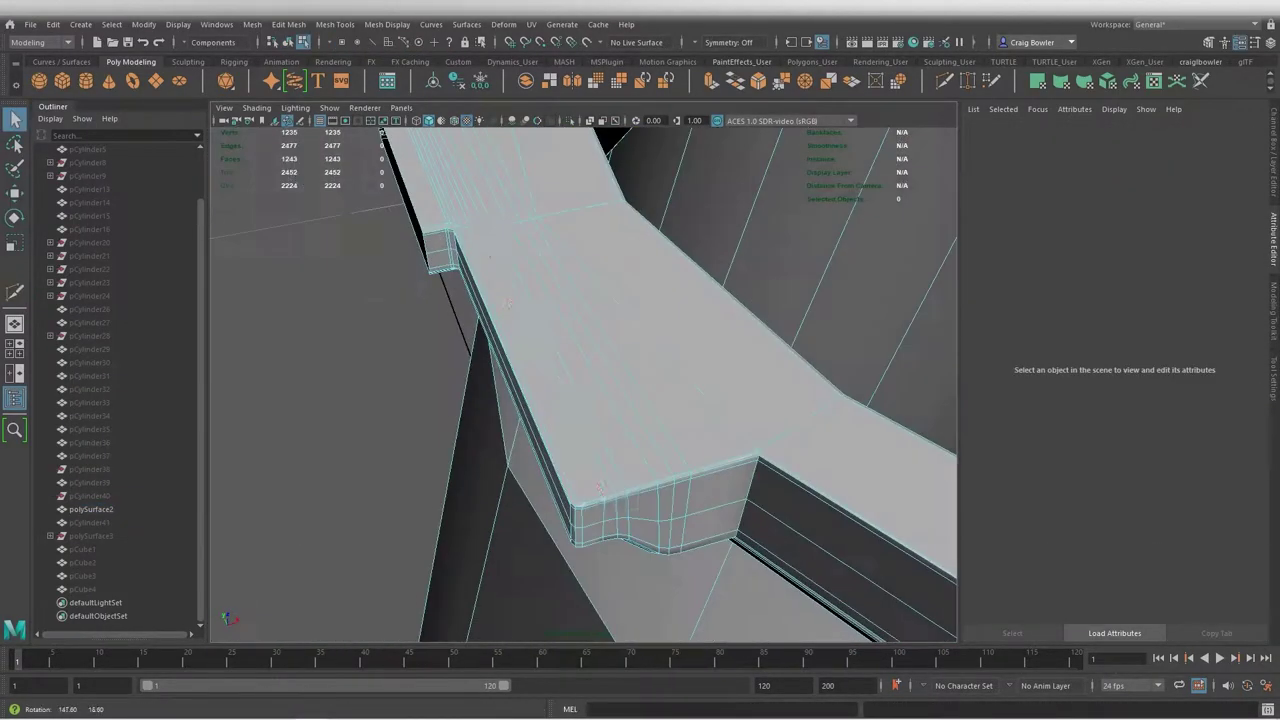
pyautogui.click(461, 227)
pyautogui.press('q')
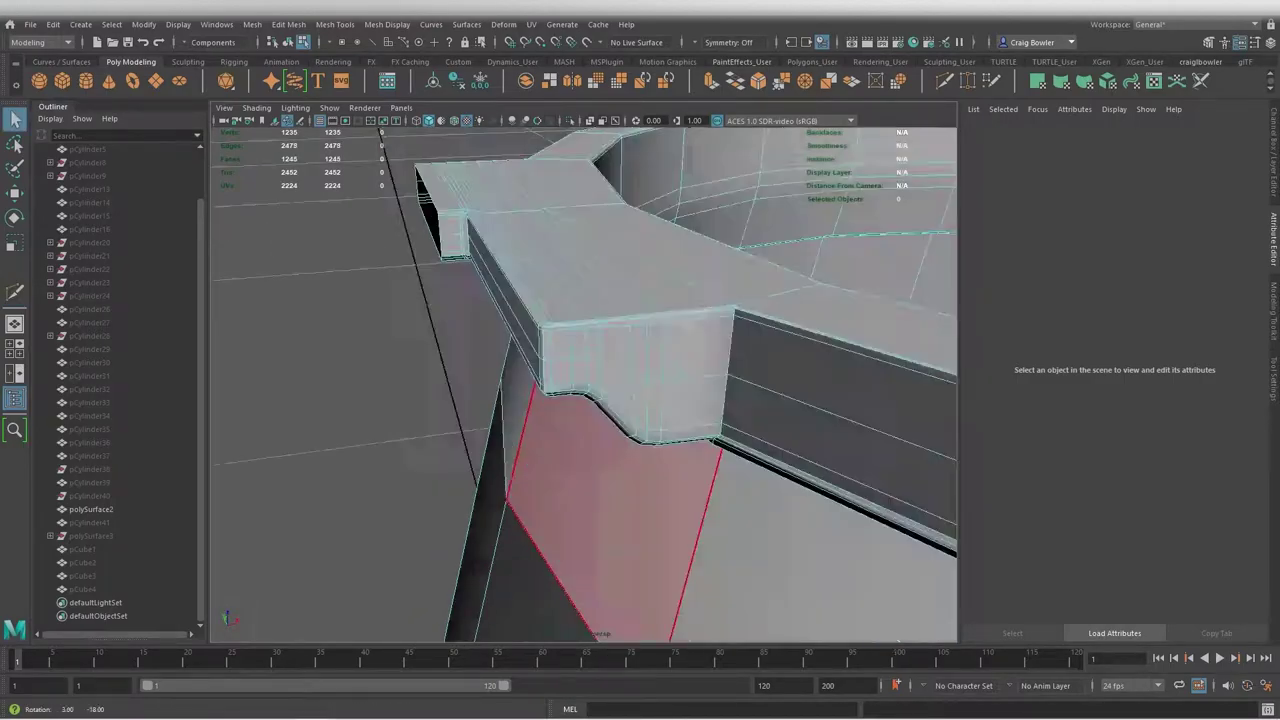
pyautogui.keyDown('alt'); pyautogui.moveTo(461, 227); pyautogui.dragTo(560, 400); pyautogui.keyUp('alt')
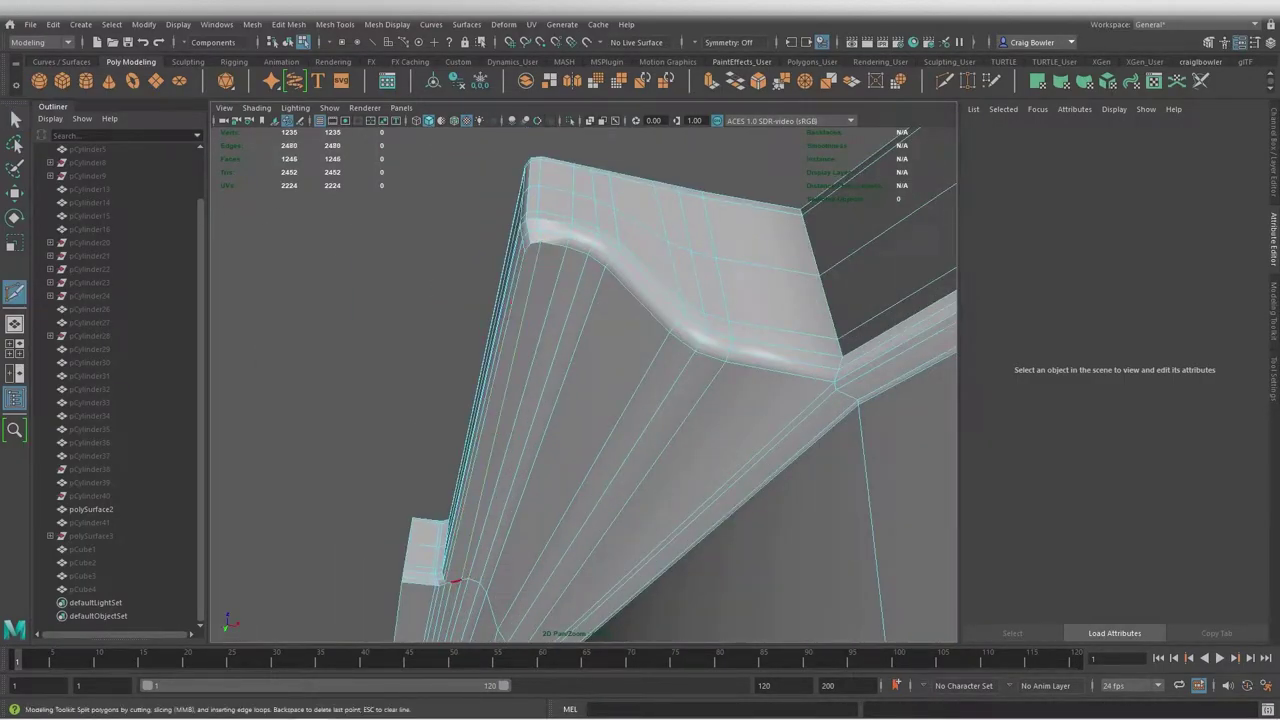
pyautogui.press('q')
pyautogui.moveTo(608, 337); pyautogui.dragTo(669, 337, button='right')
pyautogui.keyDown('alt'); pyautogui.moveTo(669, 337); pyautogui.dragTo(600, 420); pyautogui.keyUp('alt')
# Frame the rim and bevel the additional rim edges
pyautogui.click(600, 450)
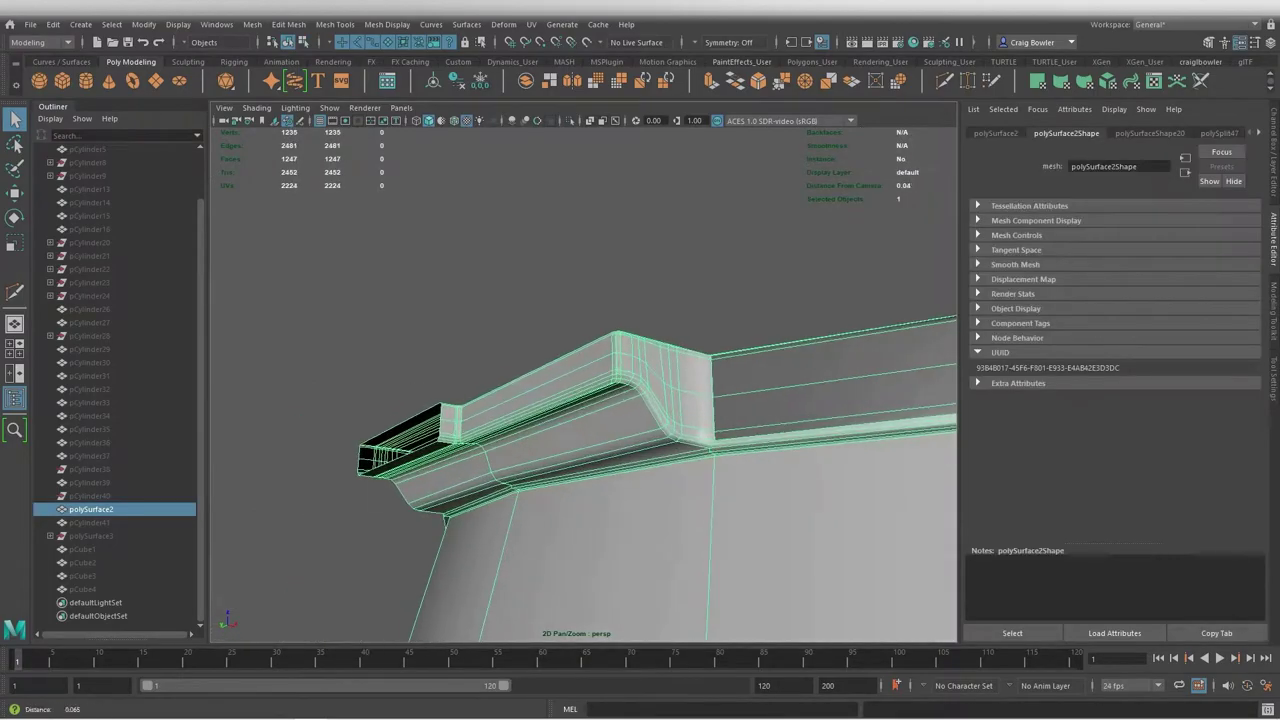
pyautogui.press('f')
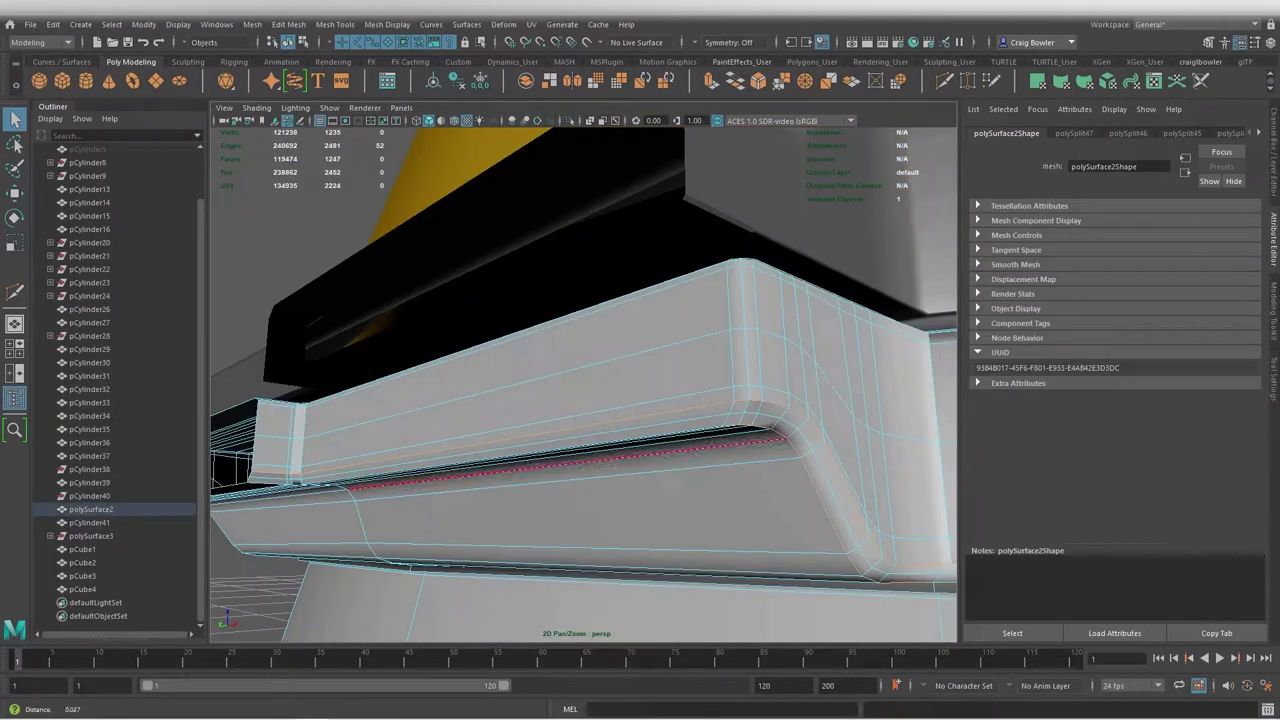
pyautogui.moveTo(583, 383)
pyautogui.keyDown('alt'); pyautogui.mouseDown()
pyautogui.moveTo(640, 420)
pyautogui.moveTo(640, 380)
pyautogui.moveTo(600, 420)
pyautogui.moveTo(620, 400)
pyautogui.mouseUp(); pyautogui.keyUp('alt')
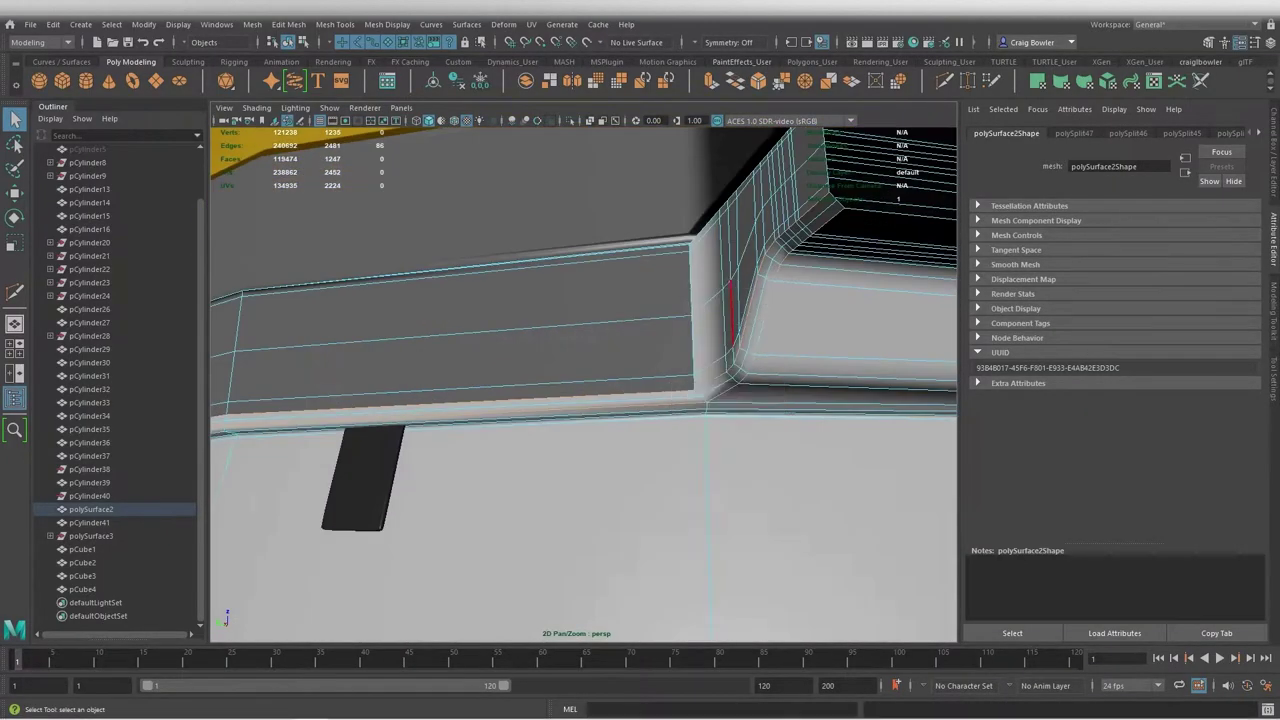
pyautogui.hotkey('ctrl', 'b')
pyautogui.moveTo(685, 339); pyautogui.dragTo(745, 322, button='right')
pyautogui.press('f')
pyautogui.moveTo(600, 400)
pyautogui.keyDown('alt'); pyautogui.mouseDown()
pyautogui.moveTo(560, 380)
pyautogui.moveTo(540, 400)
pyautogui.mouseUp(); pyautogui.keyUp('alt')
# Select the seam strip's full edge loop and bevel it
pyautogui.press('w')
pyautogui.moveTo(617, 520); pyautogui.dragTo(617, 470, button='right')
pyautogui.doubleClick(617, 536)
pyautogui.keyDown('alt'); pyautogui.moveTo(600, 420); pyautogui.dragTo(640, 380); pyautogui.keyUp('alt')
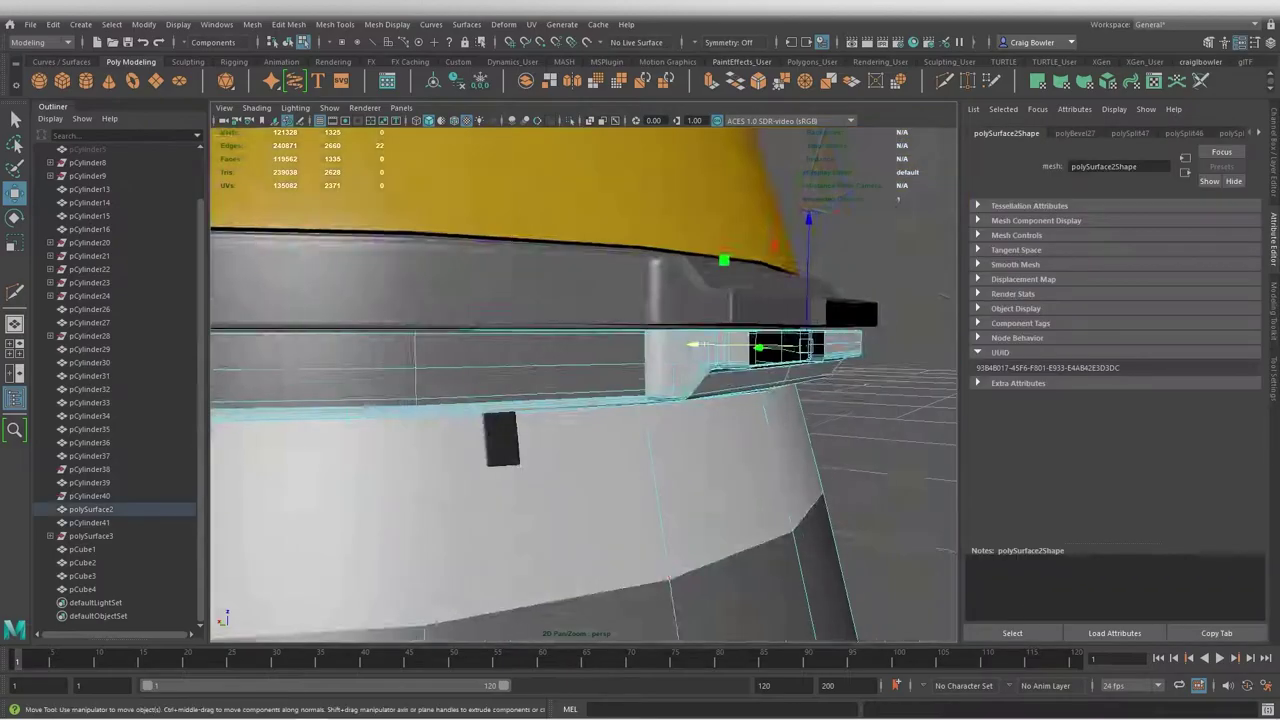
pyautogui.keyDown('shift'); pyautogui.moveTo(600, 357); pyautogui.dragTo(686, 337, button='right'); pyautogui.keyUp('shift')
pyautogui.moveTo(600, 400)
pyautogui.keyDown('alt'); pyautogui.mouseDown()
pyautogui.moveTo(640, 380)
pyautogui.moveTo(600, 400)
pyautogui.moveTo(620, 390)
pyautogui.mouseUp(); pyautogui.keyUp('alt')
pyautogui.press('F8')
# Assign an existing material to the lower flask body
pyautogui.scroll(-5, 583, 383)
pyautogui.click(500, 500)
pyautogui.keyDown('shift'); pyautogui.moveTo(585, 357); pyautogui.dragTo(714, 660, button='right'); pyautogui.keyUp('shift')
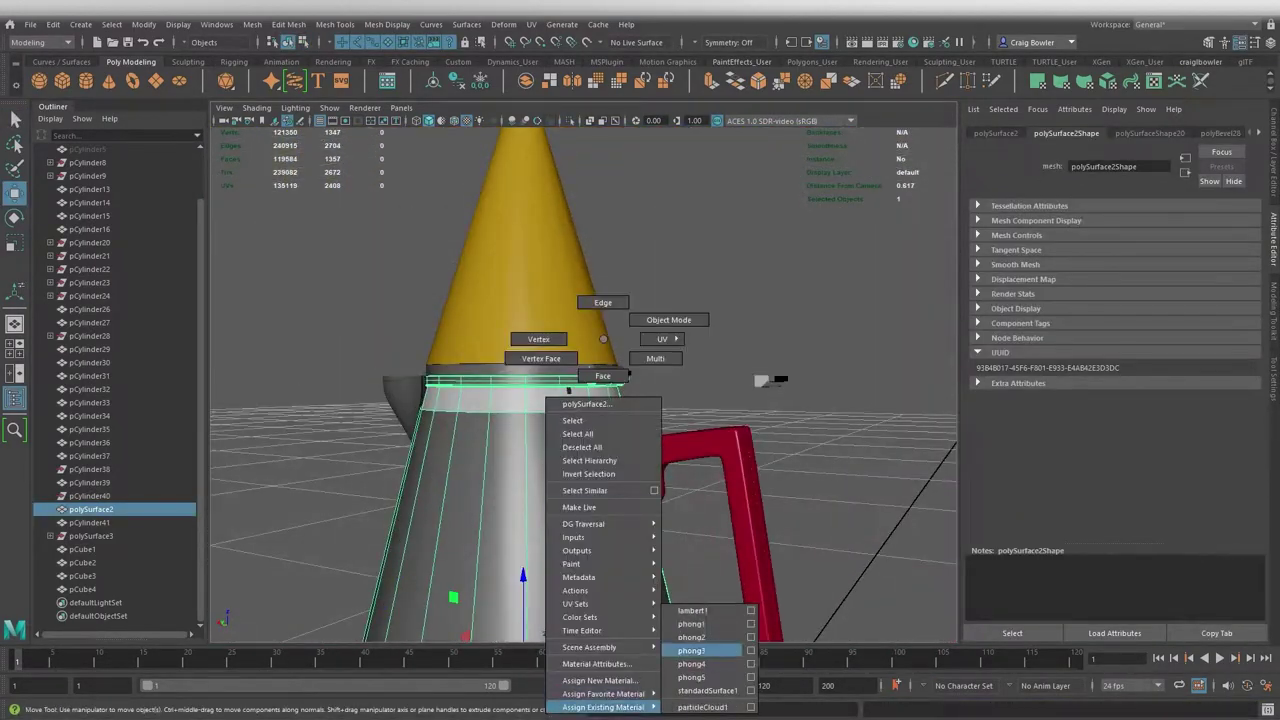
pyautogui.keyDown('alt'); pyautogui.moveTo(600, 400); pyautogui.dragTo(640, 380); pyautogui.keyUp('alt')
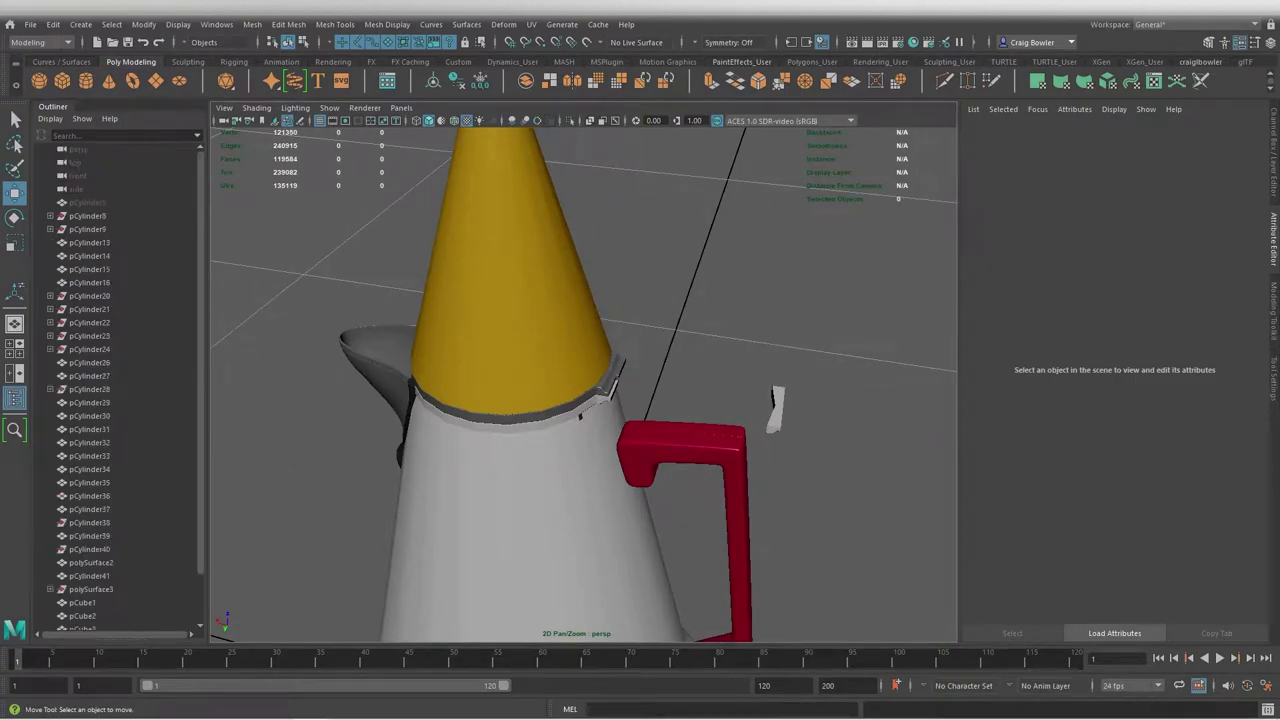
# Select and frame the two hinge cylinders under the collar
pyautogui.click(612, 382)
pyautogui.press('f')
pyautogui.keyDown('alt'); pyautogui.moveTo(600, 400); pyautogui.dragTo(640, 390); pyautogui.keyUp('alt')
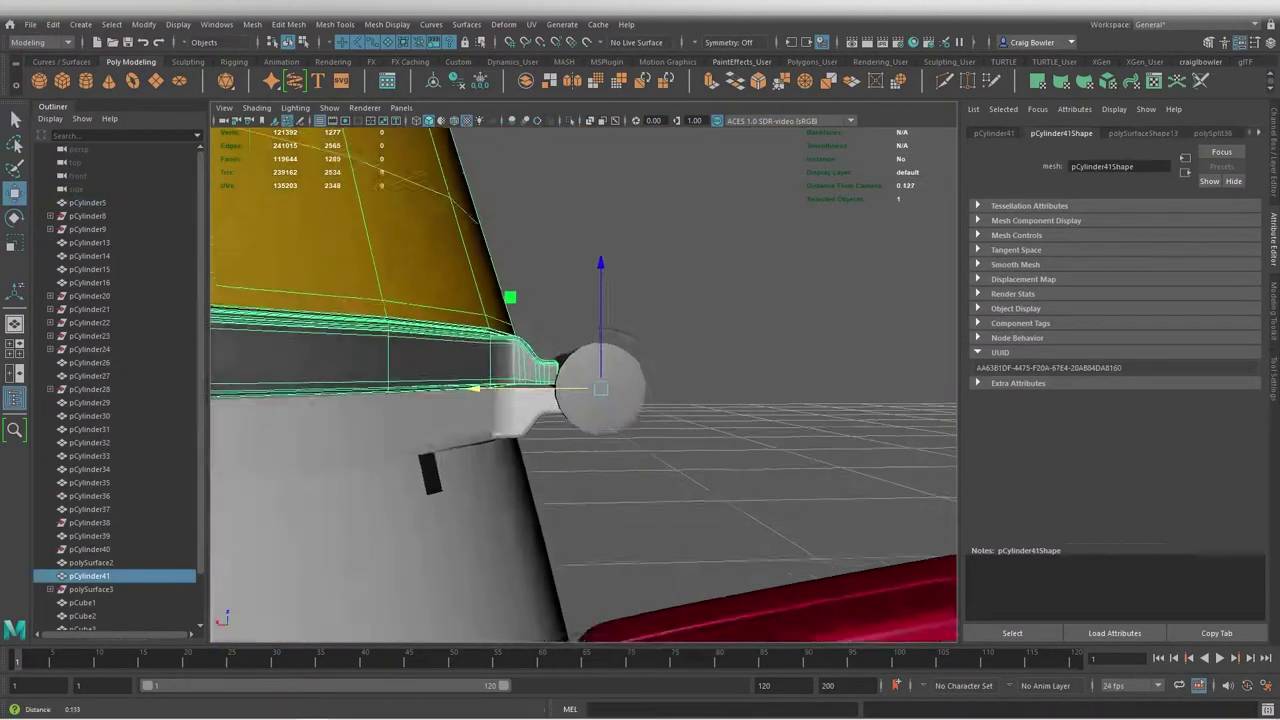
pyautogui.click(420, 280)
pyautogui.press('f')
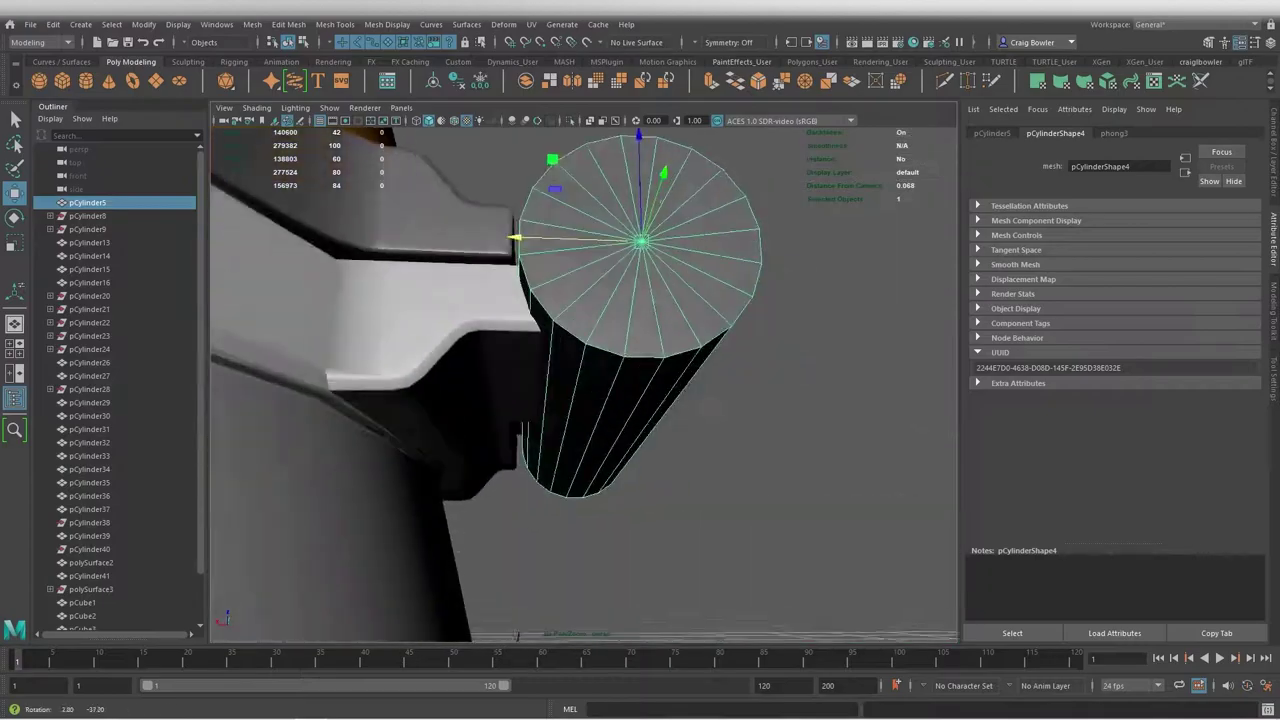
pyautogui.keyDown('alt'); pyautogui.moveTo(600, 400); pyautogui.dragTo(640, 380); pyautogui.keyUp('alt')
# Insert edge loops around the middle of the hinge cylinder
pyautogui.keyDown('shift'); pyautogui.moveTo(578, 420); pyautogui.dragTo(540, 470, button='right'); pyautogui.keyUp('shift')
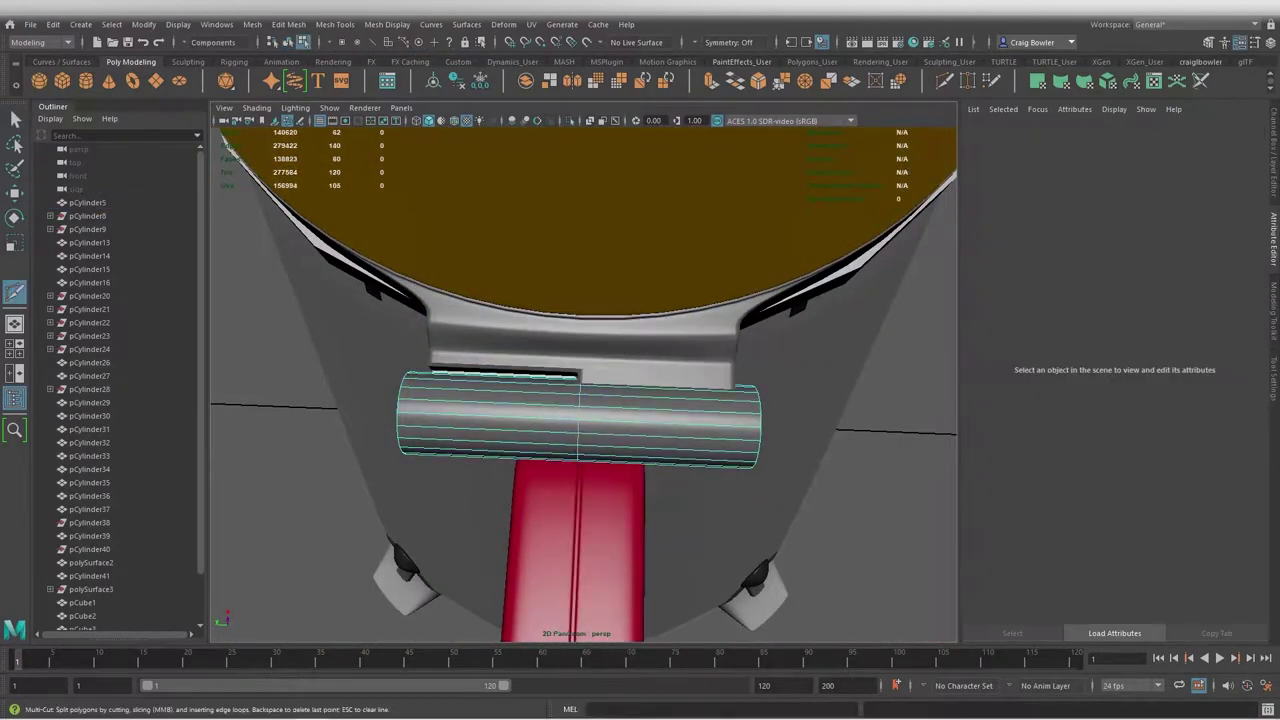
pyautogui.keyDown('ctrl'); pyautogui.click(692, 440); pyautogui.keyUp('ctrl')
pyautogui.press('w')
pyautogui.press('F8')
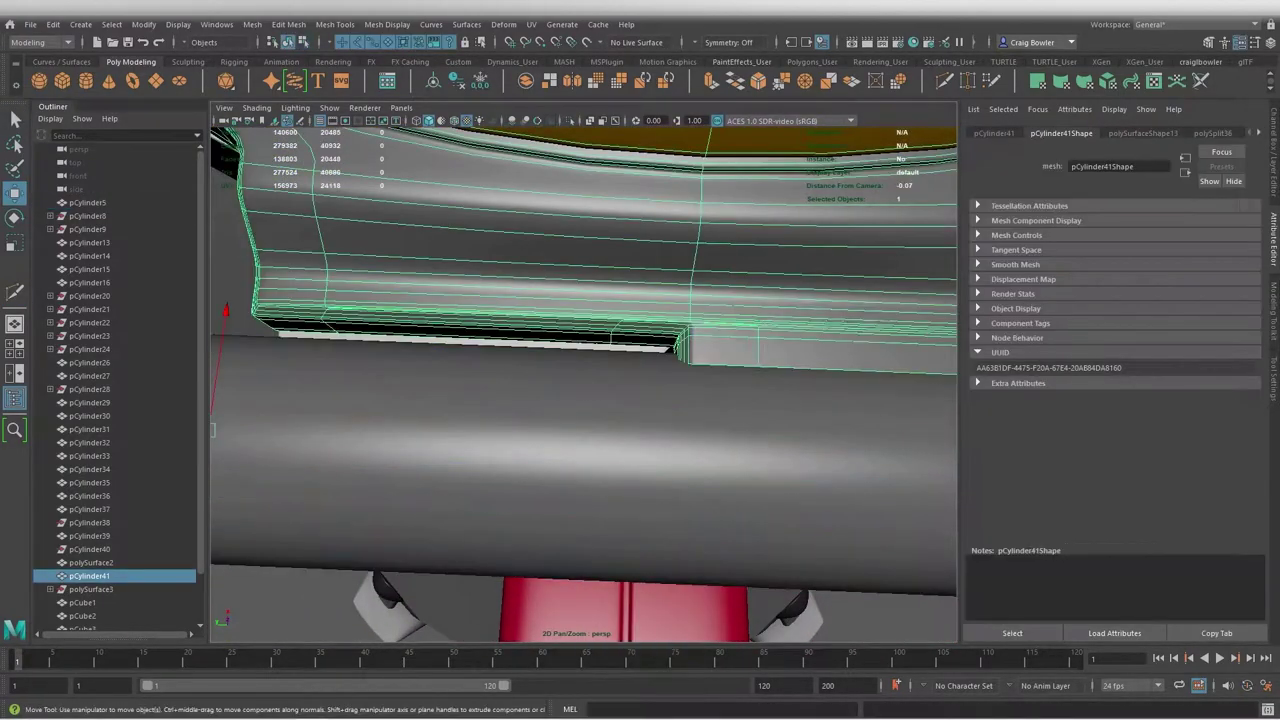
pyautogui.press('g')
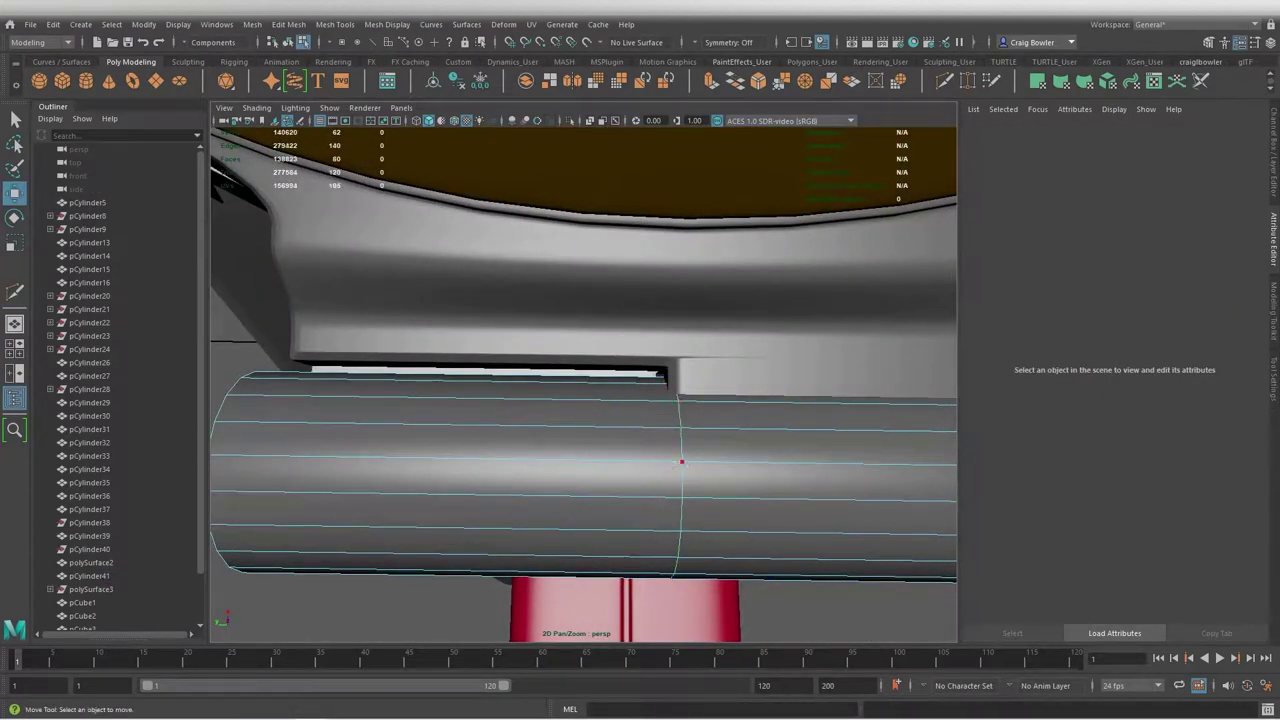
pyautogui.keyDown('ctrl'); pyautogui.click(681, 461); pyautogui.keyUp('ctrl')
pyautogui.press('w')
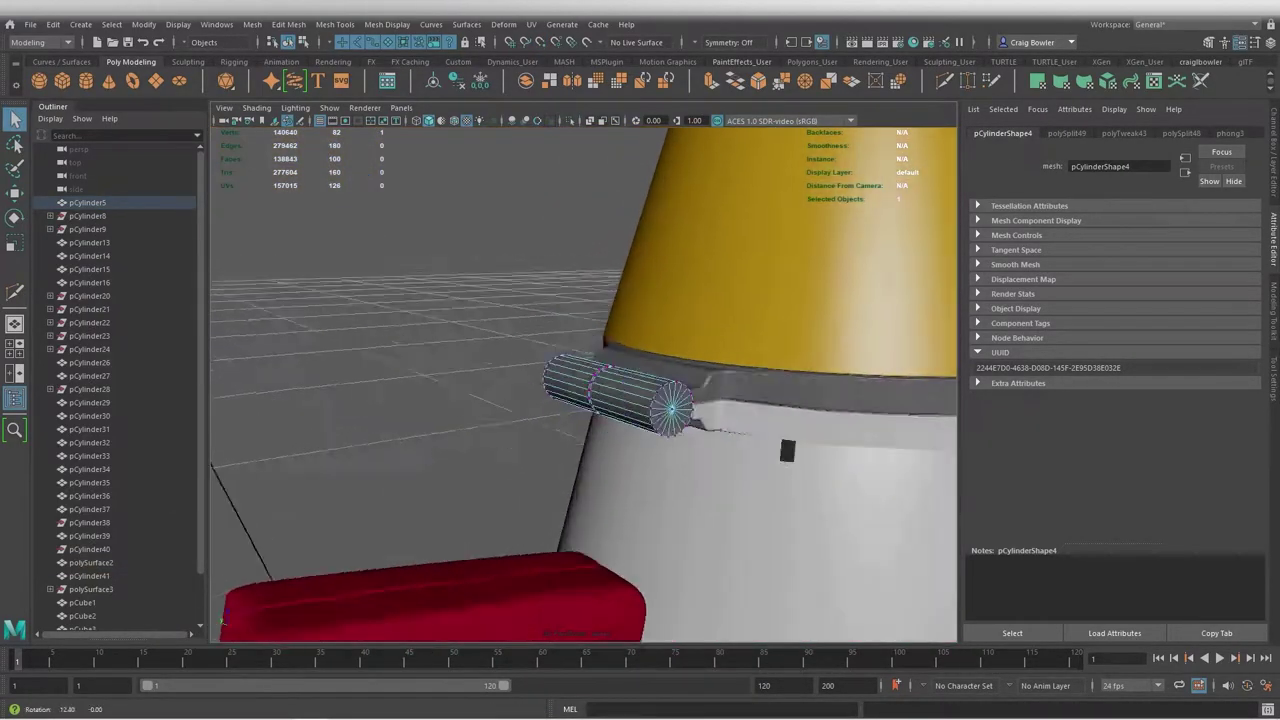
# Extrude the hinge cylinder's end face slightly and scale it inward to round the tip
pyautogui.keyDown('shift'); pyautogui.rightClick(661, 397); pyautogui.keyUp('shift')
pyautogui.click(654, 429)
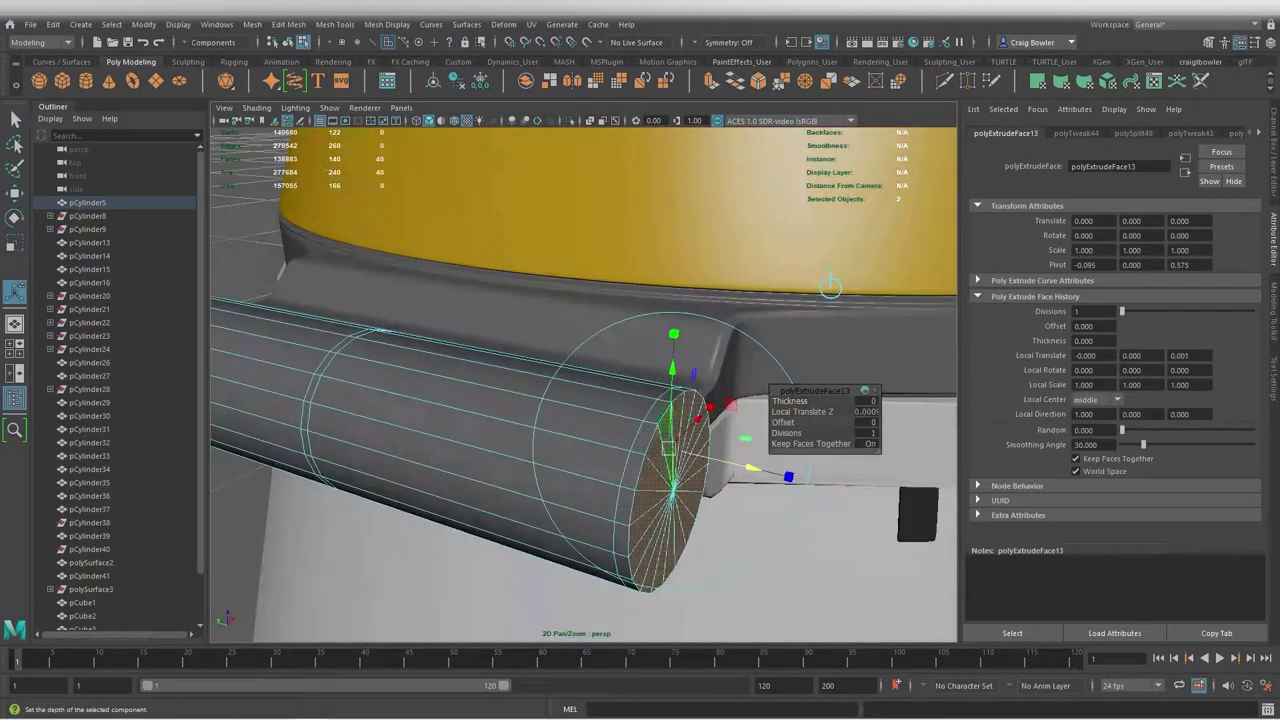
pyautogui.moveTo(690, 430); pyautogui.dragTo(706, 434)
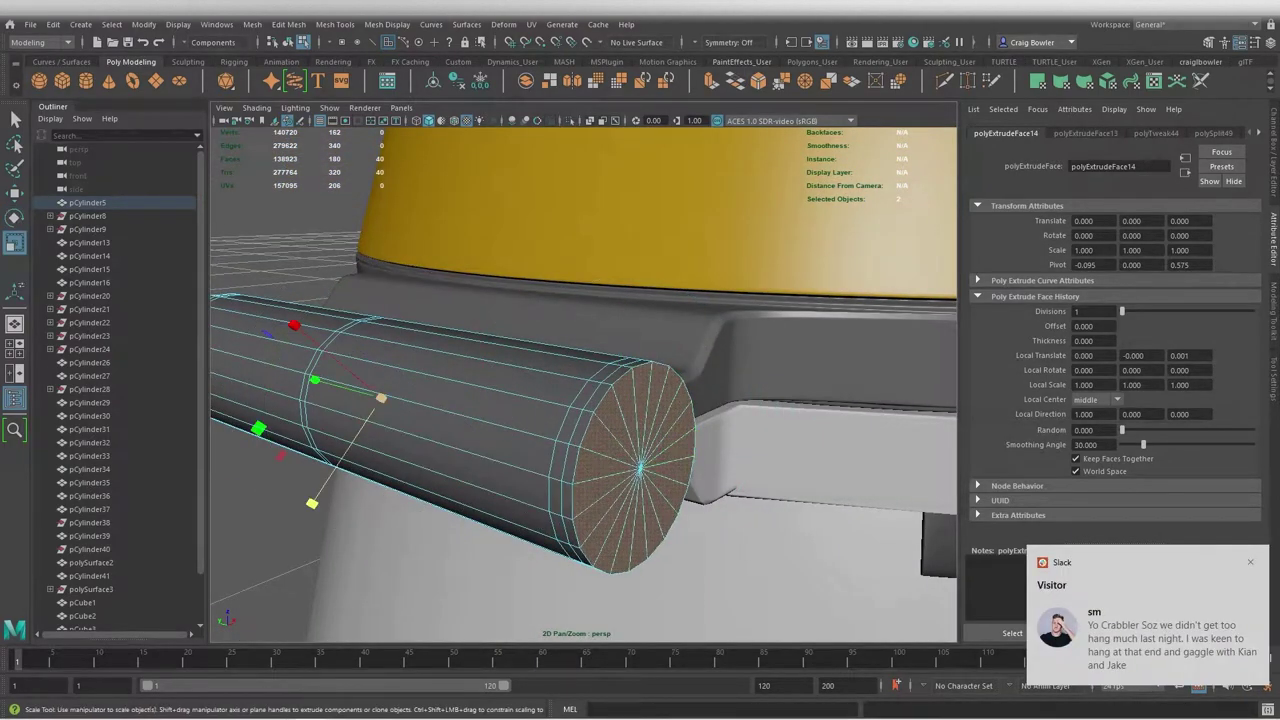
pyautogui.click(1273, 370)
pyautogui.click(1085, 416)
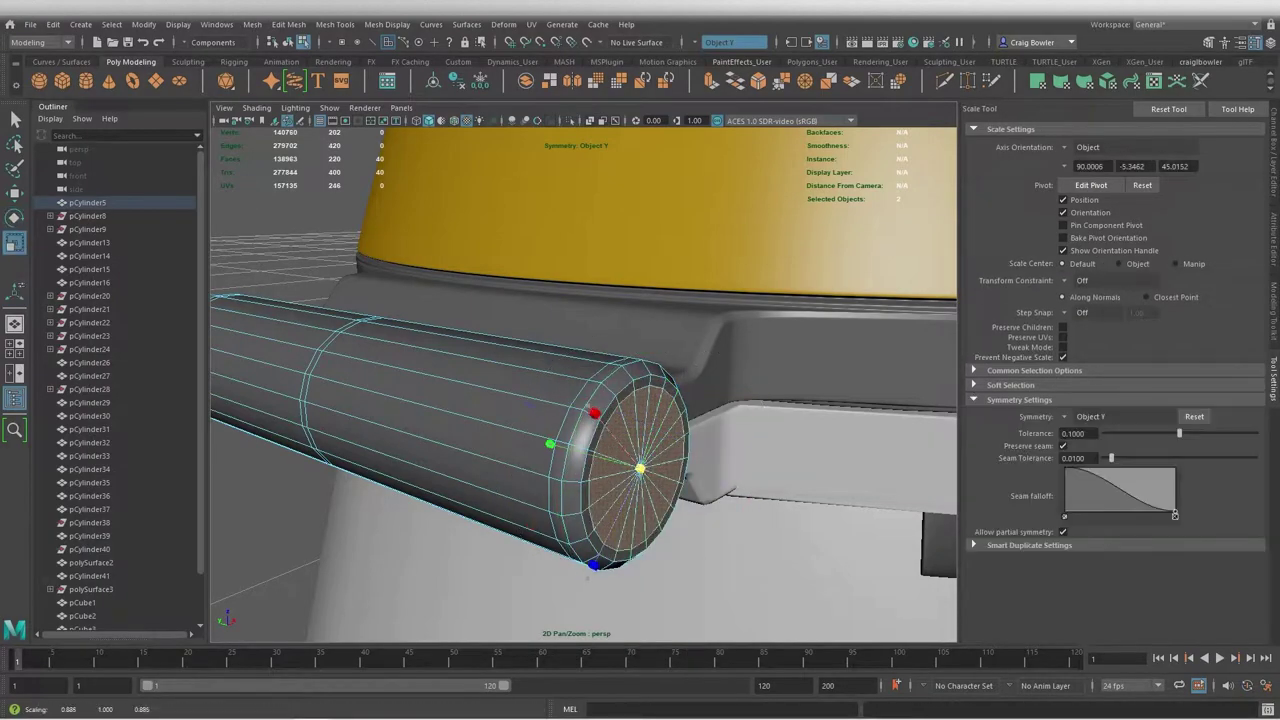
# Insert an edge loop, slide it near the cylinder end, and select one half's faces
pyautogui.keyDown('shift'); pyautogui.moveTo(629, 334); pyautogui.dragTo(575, 335, button='right'); pyautogui.keyUp('shift')
pyautogui.keyDown('alt'); pyautogui.moveTo(575, 335); pyautogui.dragTo(563, 437); pyautogui.keyUp('alt')
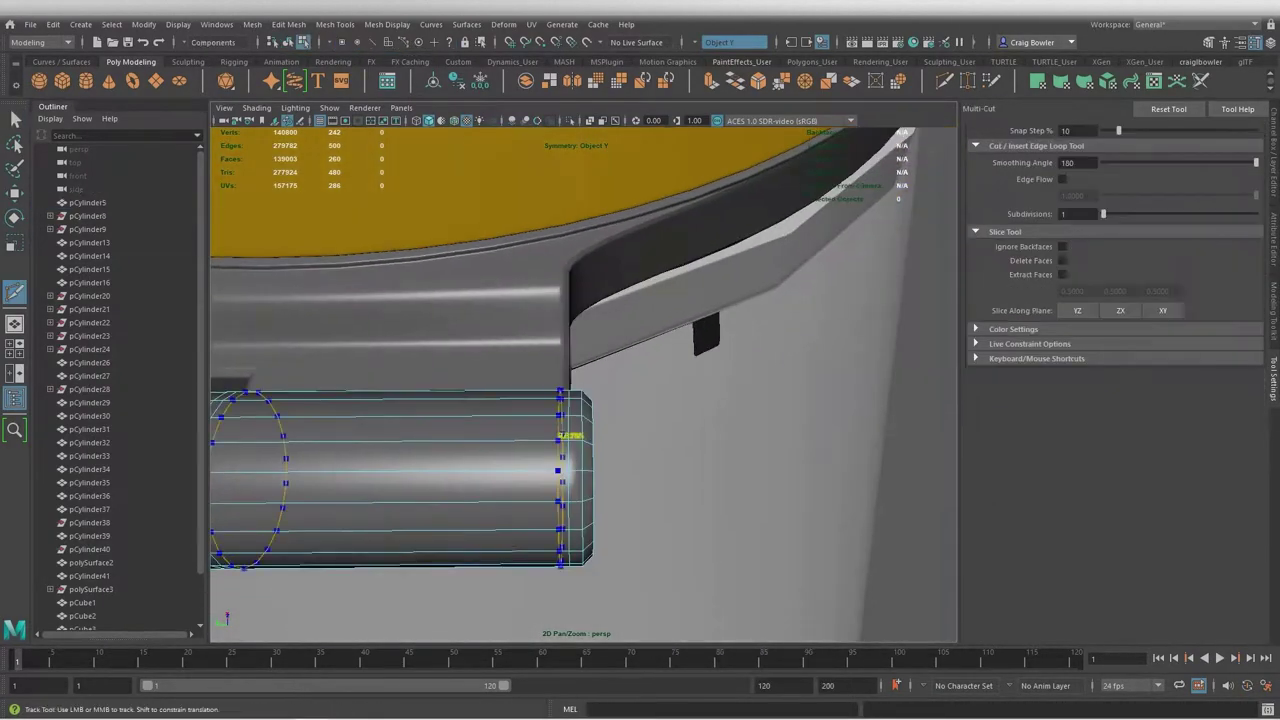
pyautogui.keyDown('alt'); pyautogui.moveTo(563, 437); pyautogui.dragTo(520, 300, button='middle'); pyautogui.keyUp('alt')
pyautogui.press('w')
pyautogui.keyDown('alt'); pyautogui.moveTo(520, 300); pyautogui.dragTo(420, 420); pyautogui.keyUp('alt')
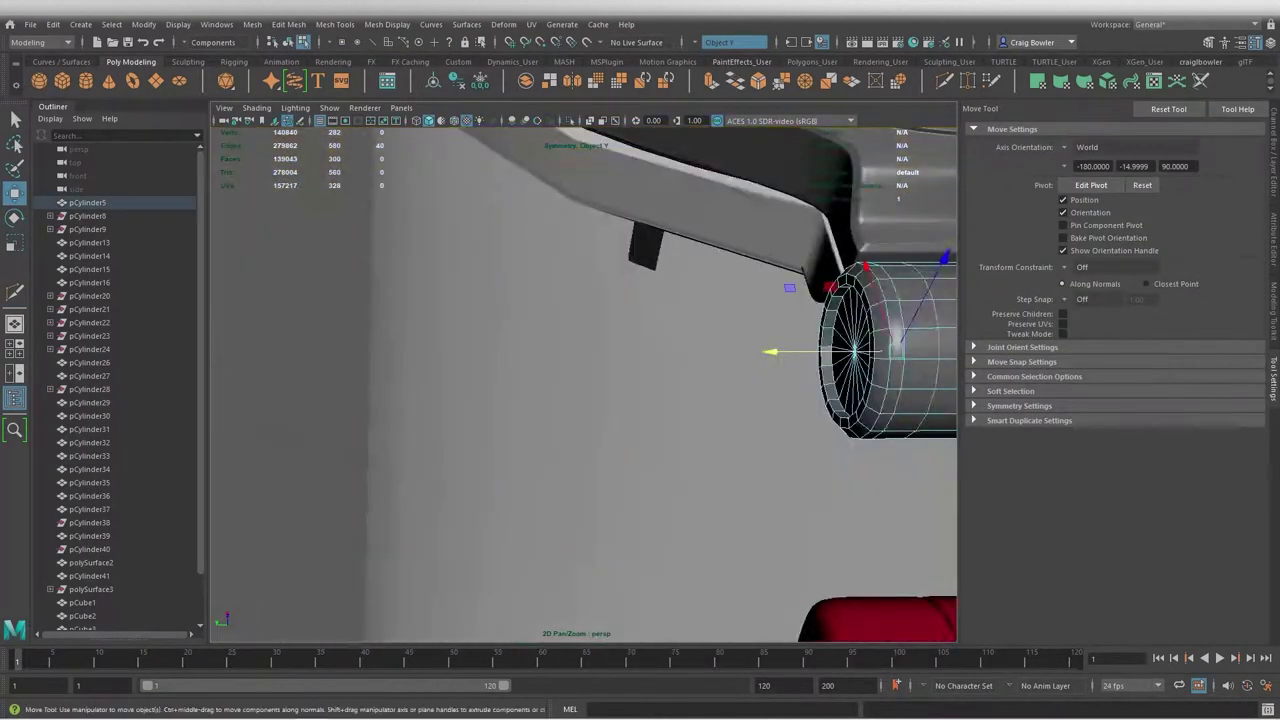
pyautogui.moveTo(290, 422); pyautogui.dragTo(255, 423)
pyautogui.keyDown('alt'); pyautogui.moveTo(255, 423); pyautogui.dragTo(457, 540, button='middle'); pyautogui.keyUp('alt')
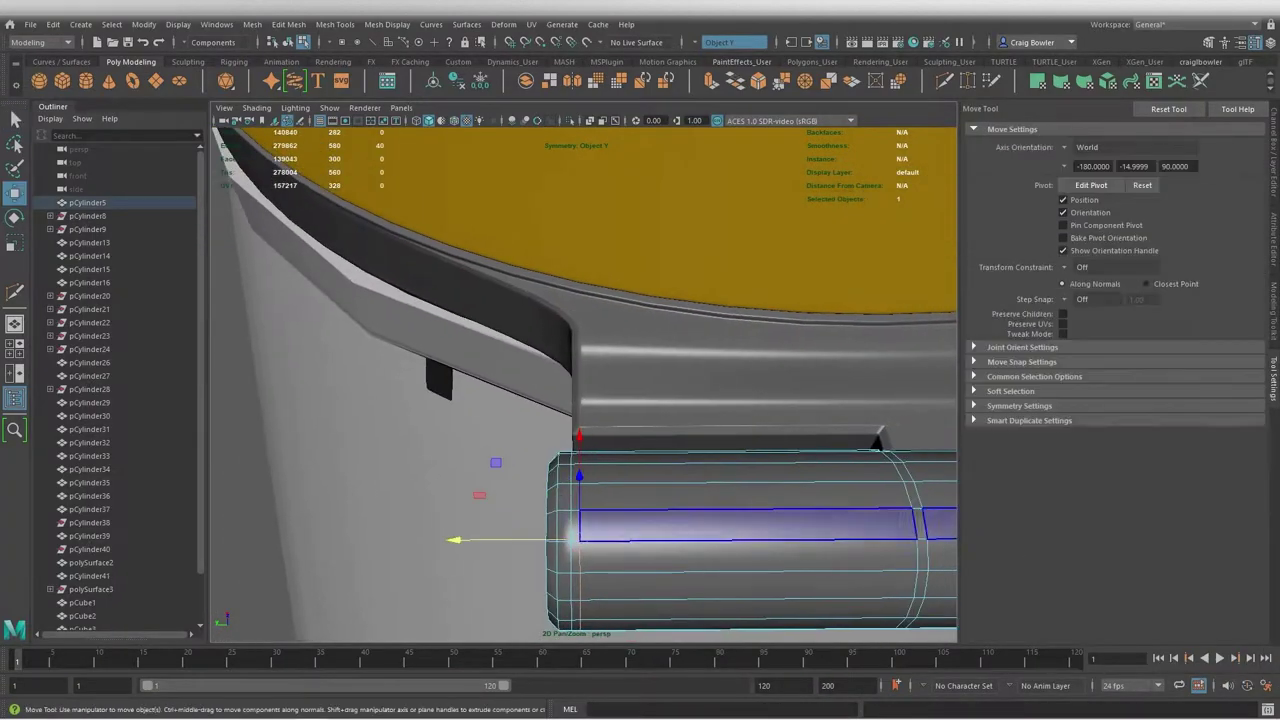
pyautogui.moveTo(457, 540)
pyautogui.mouseDown()
pyautogui.moveTo(432, 540)
pyautogui.moveTo(528, 329)
pyautogui.mouseUp()
pyautogui.press('q')
pyautogui.moveTo(528, 329); pyautogui.dragTo(586, 320, button='right')
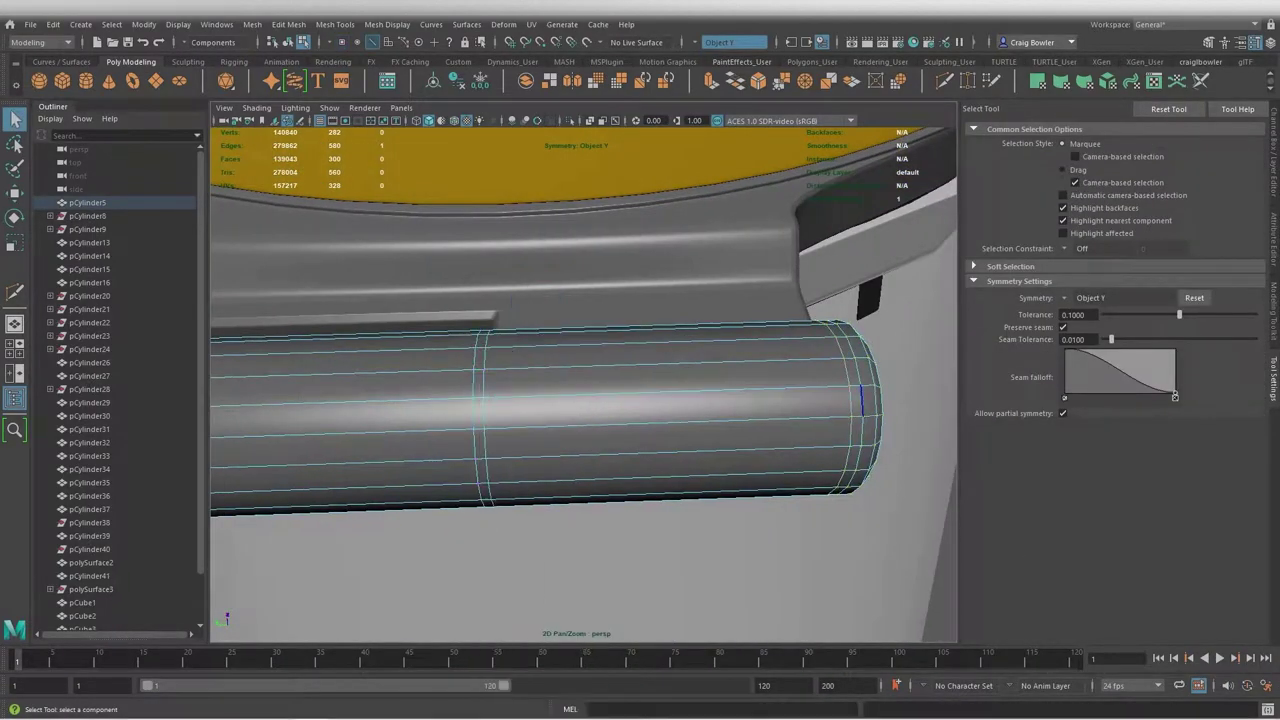
pyautogui.moveTo(586, 320)
pyautogui.keyDown('alt'); pyautogui.mouseDown()
pyautogui.moveTo(516, 215)
pyautogui.moveTo(519, 592)
pyautogui.mouseUp(); pyautogui.keyUp('alt')
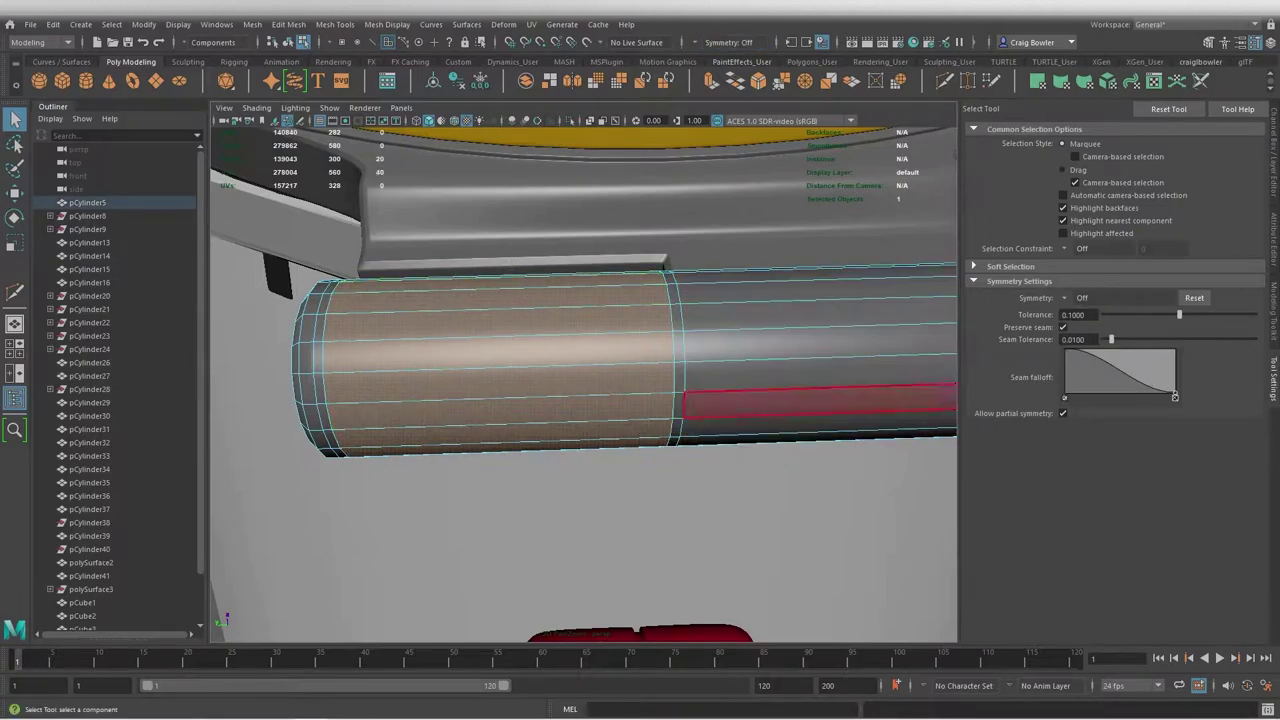
# Extract the selected faces so the hinge cylinder becomes two separate pieces
pyautogui.click(335, 24)
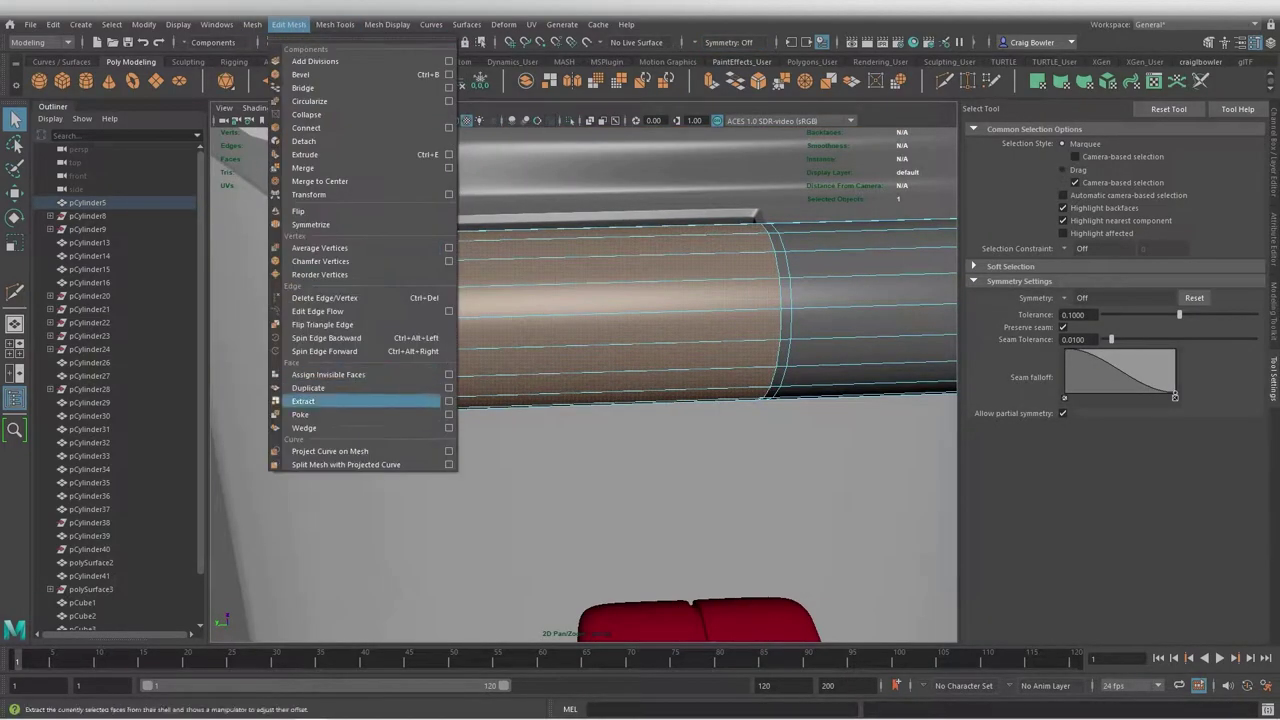
pyautogui.click(320, 400)
pyautogui.moveTo(430, 275)
pyautogui.keyDown('alt'); pyautogui.mouseDown()
pyautogui.moveTo(600, 400)
pyautogui.moveTo(600, 420)
pyautogui.mouseUp(); pyautogui.keyUp('alt')
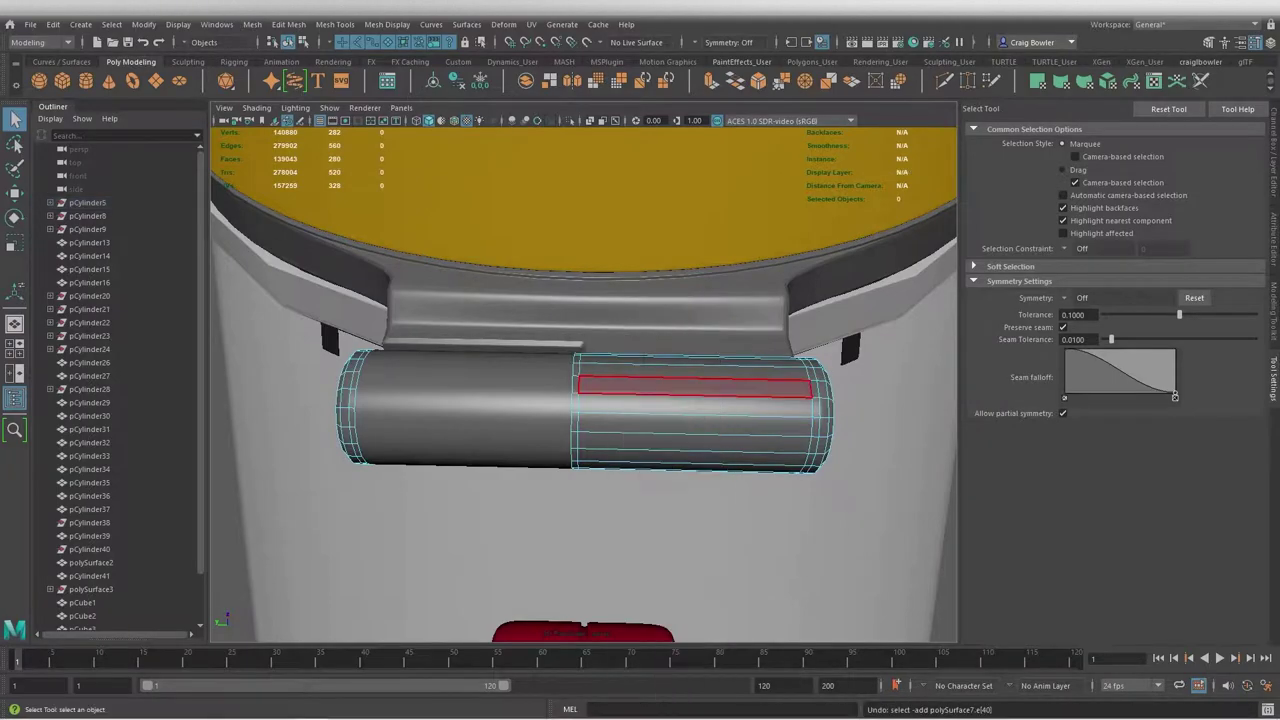
pyautogui.click(289, 24)
pyautogui.click(340, 400)
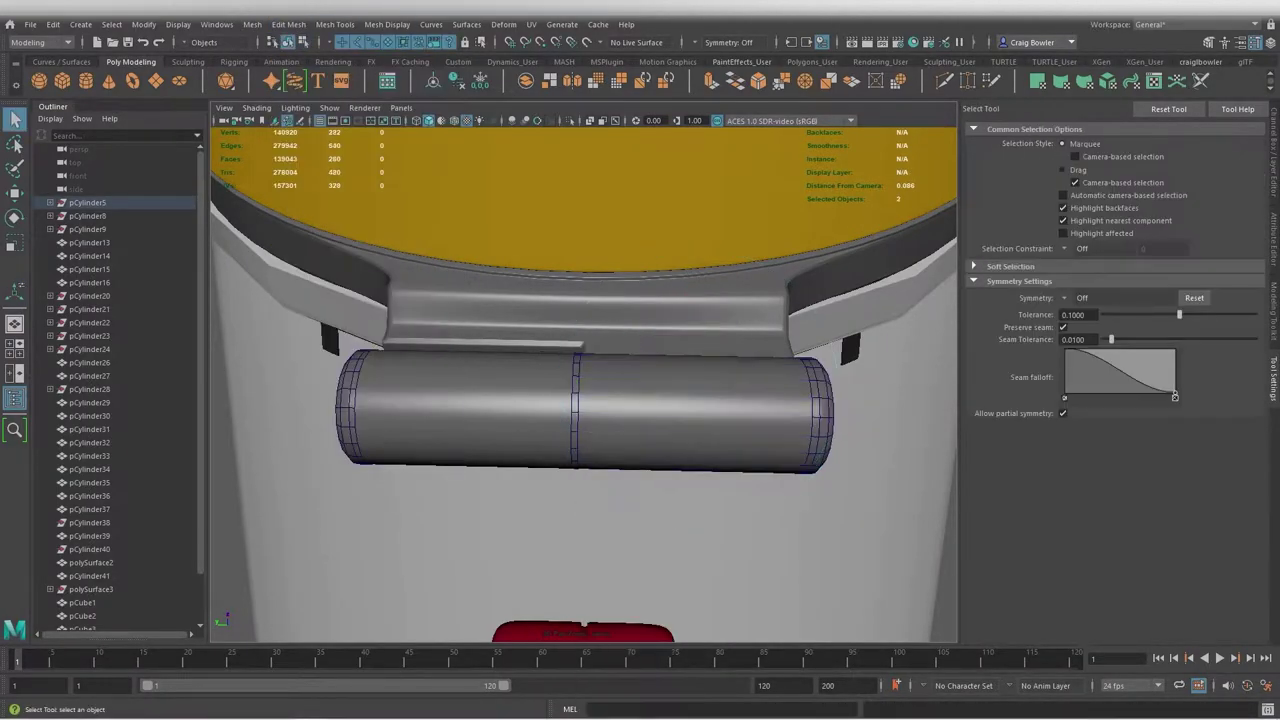
pyautogui.keyDown('alt'); pyautogui.moveTo(585, 410); pyautogui.dragTo(585, 400); pyautogui.keyUp('alt')
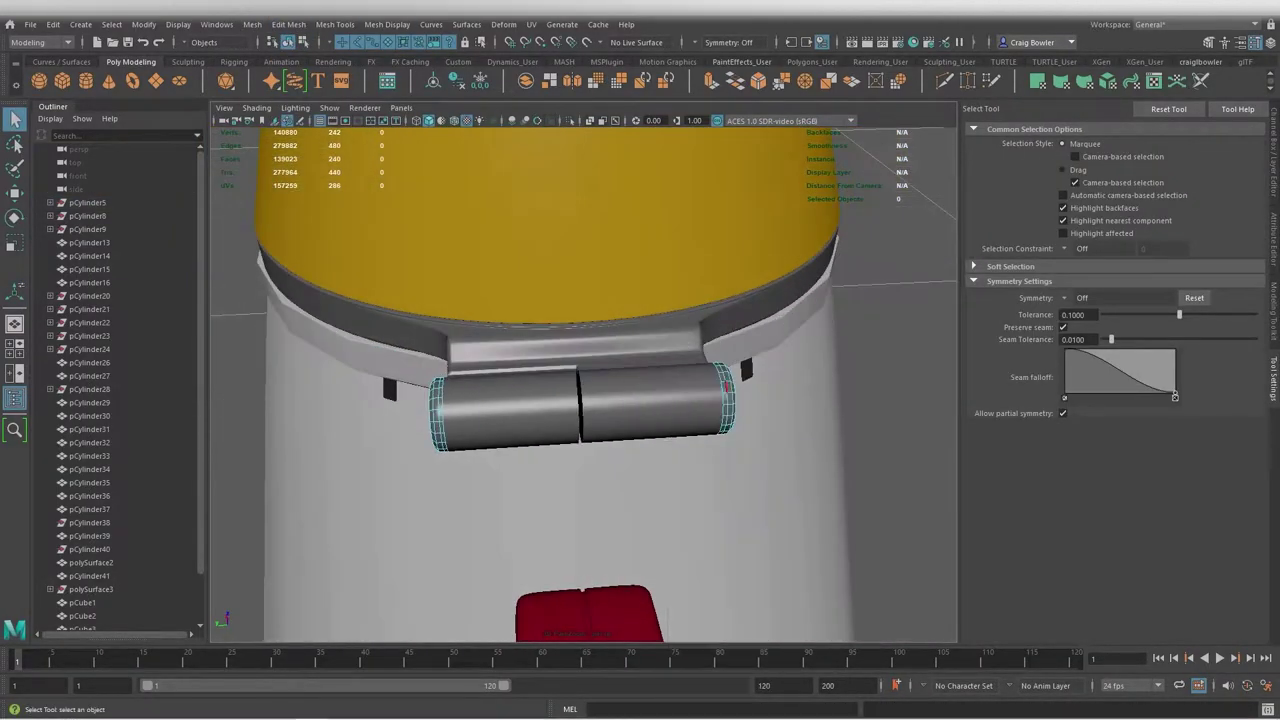
# Extrude the hinge cylinder's end faces, then select the first hinge cylinder
pyautogui.hotkey('ctrl', 'e')
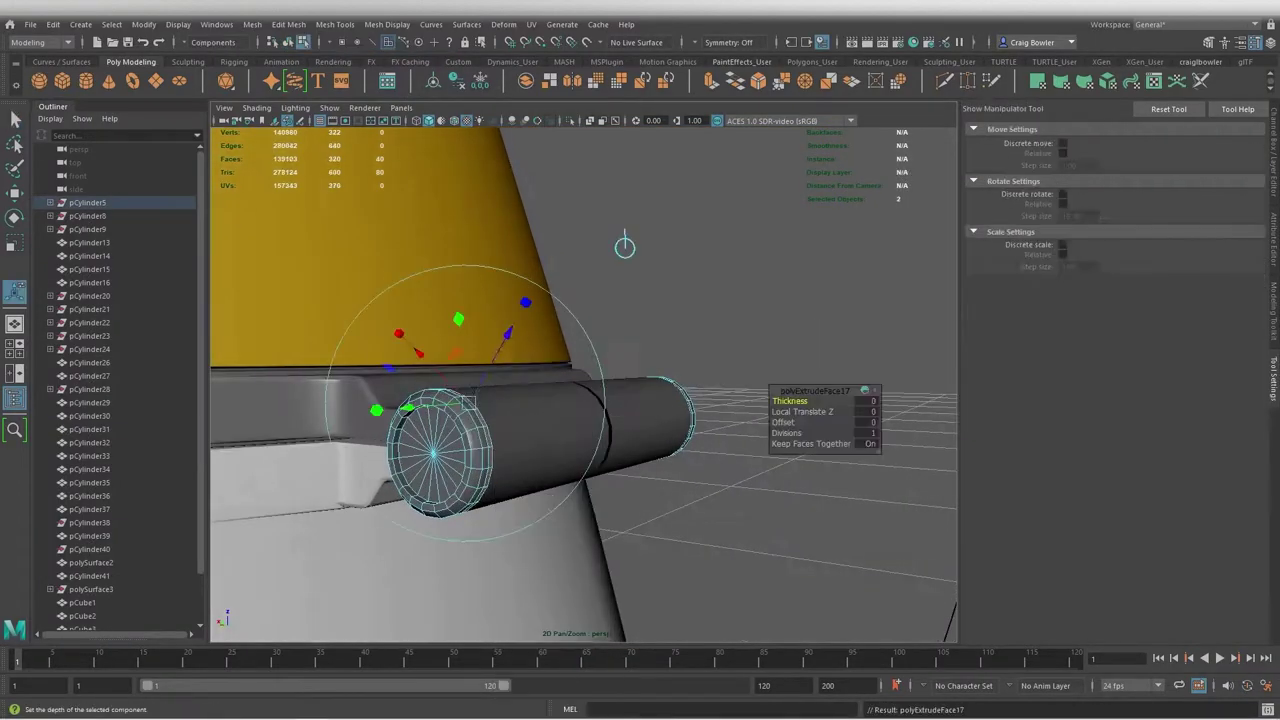
pyautogui.keyDown('alt'); pyautogui.moveTo(522, 377); pyautogui.dragTo(487, 400); pyautogui.keyUp('alt')
pyautogui.press('q')
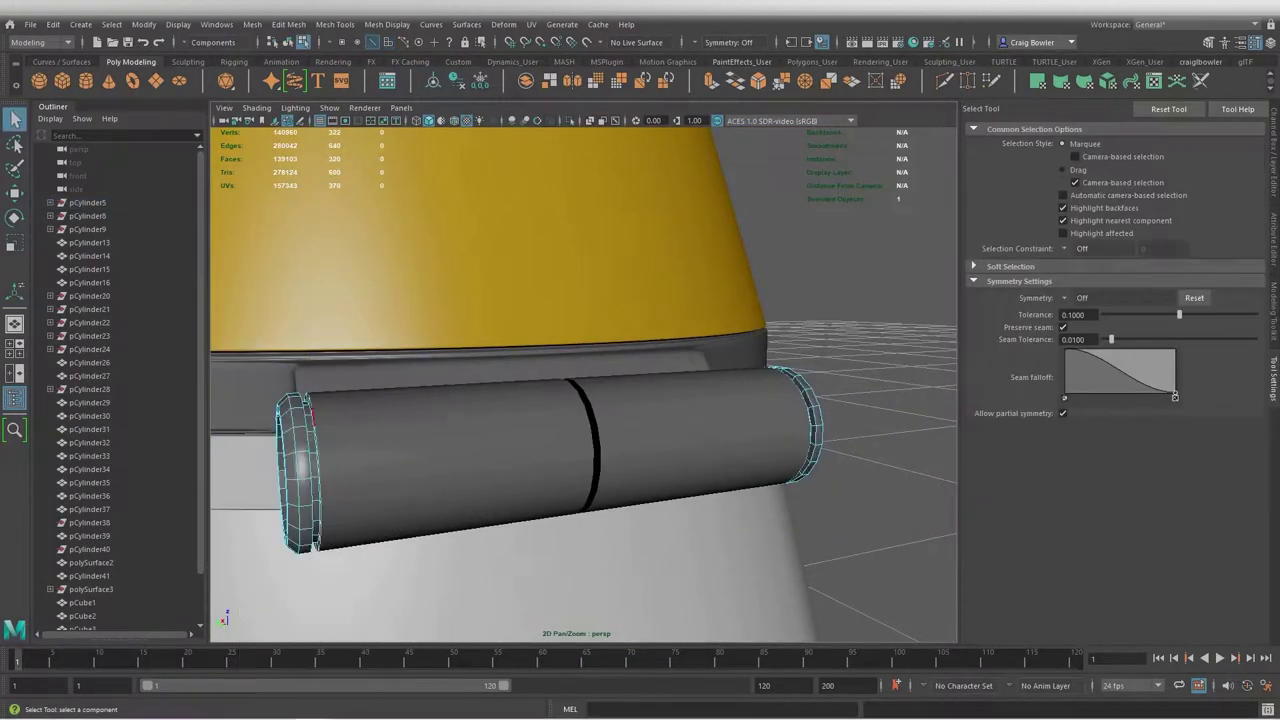
pyautogui.click(313, 423)
pyautogui.keyDown('alt'); pyautogui.moveTo(313, 423); pyautogui.dragTo(500, 420); pyautogui.keyUp('alt')
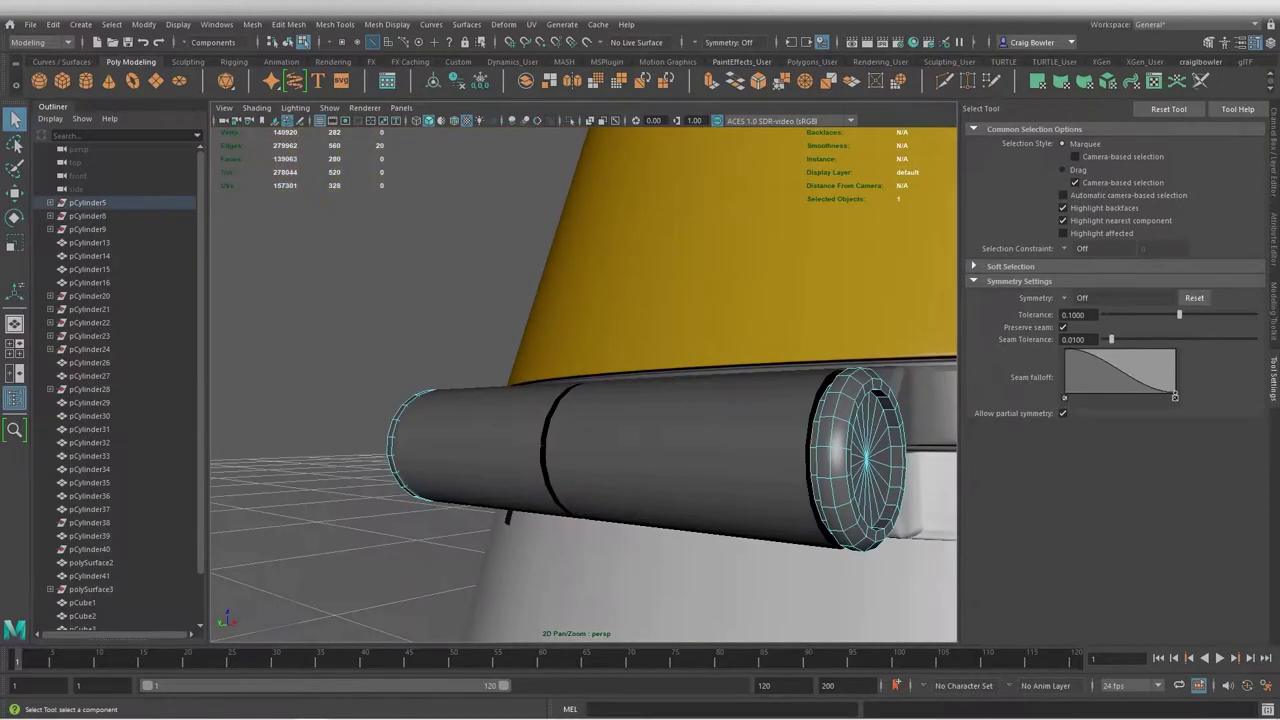
# Scale the first hinge cylinder, then rotate it together with the second hinge cylinder
pyautogui.press('r')
pyautogui.press('super')
pyautogui.press('super')
pyautogui.press('q')
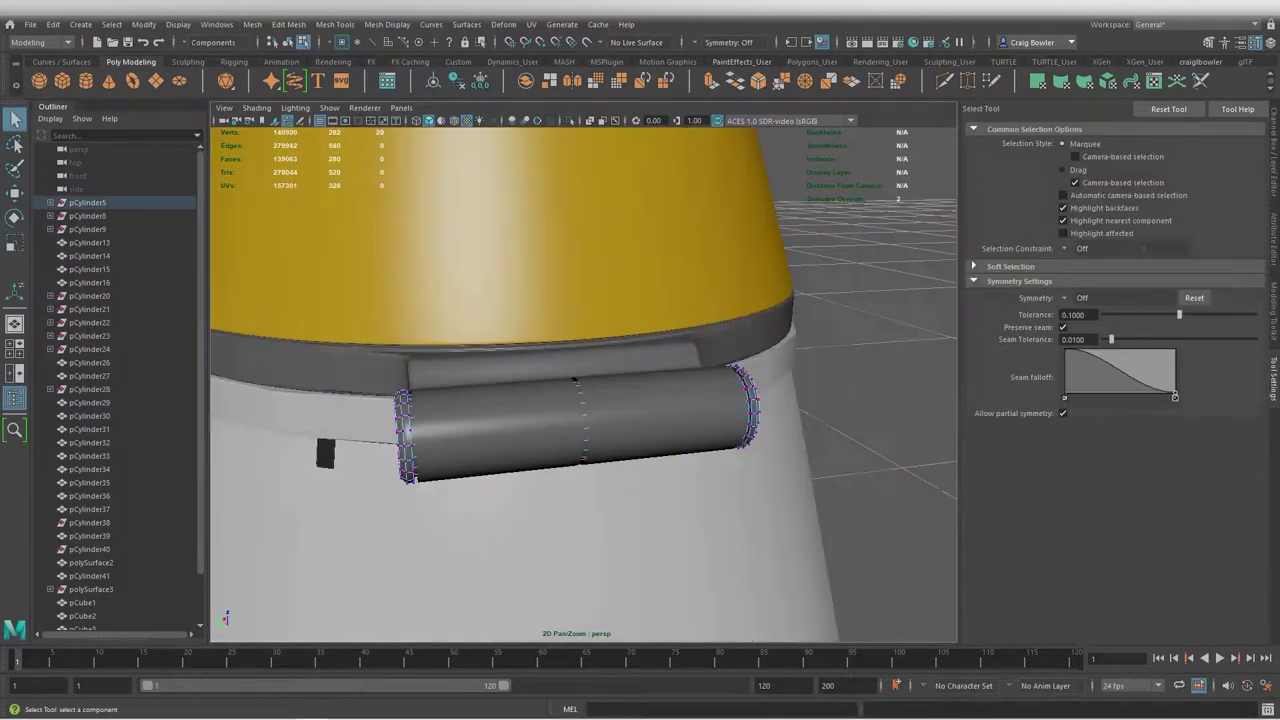
pyautogui.moveTo(600, 450)
pyautogui.keyDown('alt'); pyautogui.mouseDown()
pyautogui.moveTo(450, 450)
pyautogui.moveTo(600, 450)
pyautogui.mouseUp(); pyautogui.keyUp('alt')
pyautogui.keyDown('shift'); pyautogui.click(457, 429); pyautogui.keyUp('shift')
pyautogui.moveTo(580, 400)
pyautogui.keyDown('alt'); pyautogui.mouseDown()
pyautogui.moveTo(640, 400)
pyautogui.moveTo(640, 300)
pyautogui.mouseUp(); pyautogui.keyUp('alt')
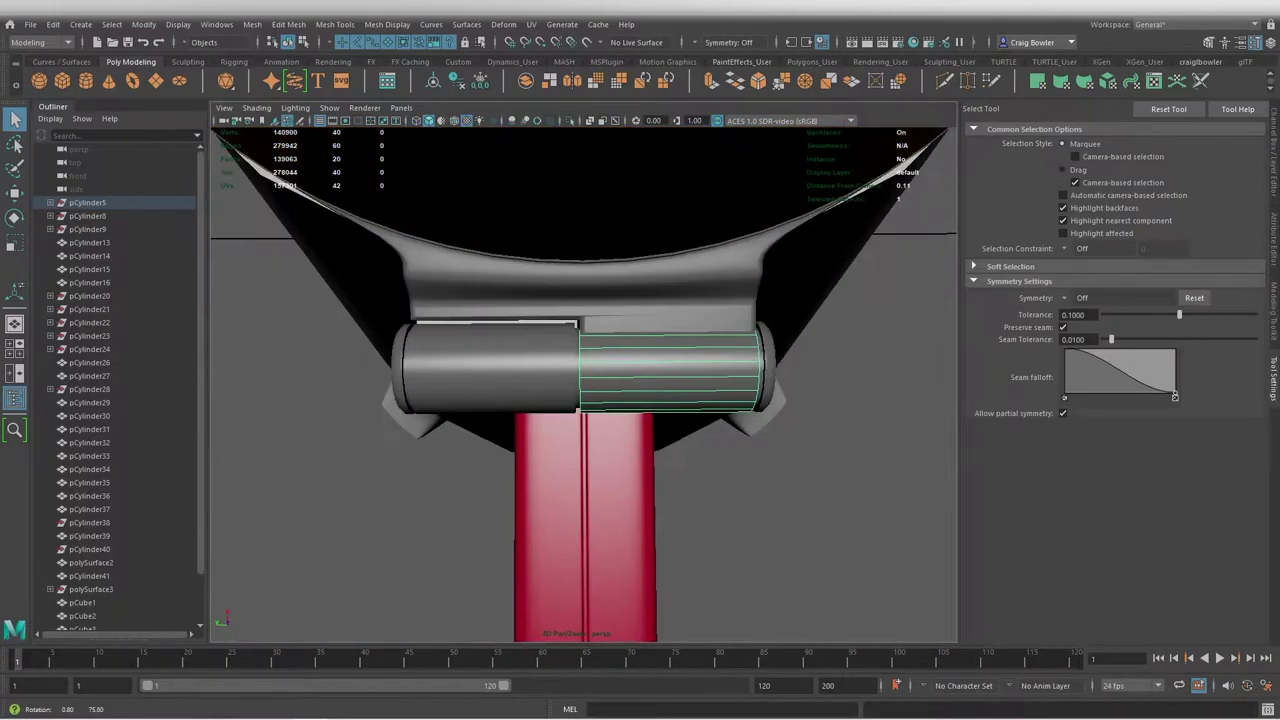
pyautogui.press('e')
pyautogui.press('q')
# Select one cylinder end's vertices and mirror that half across the hinge
pyautogui.moveTo(339, 286); pyautogui.dragTo(445, 490)
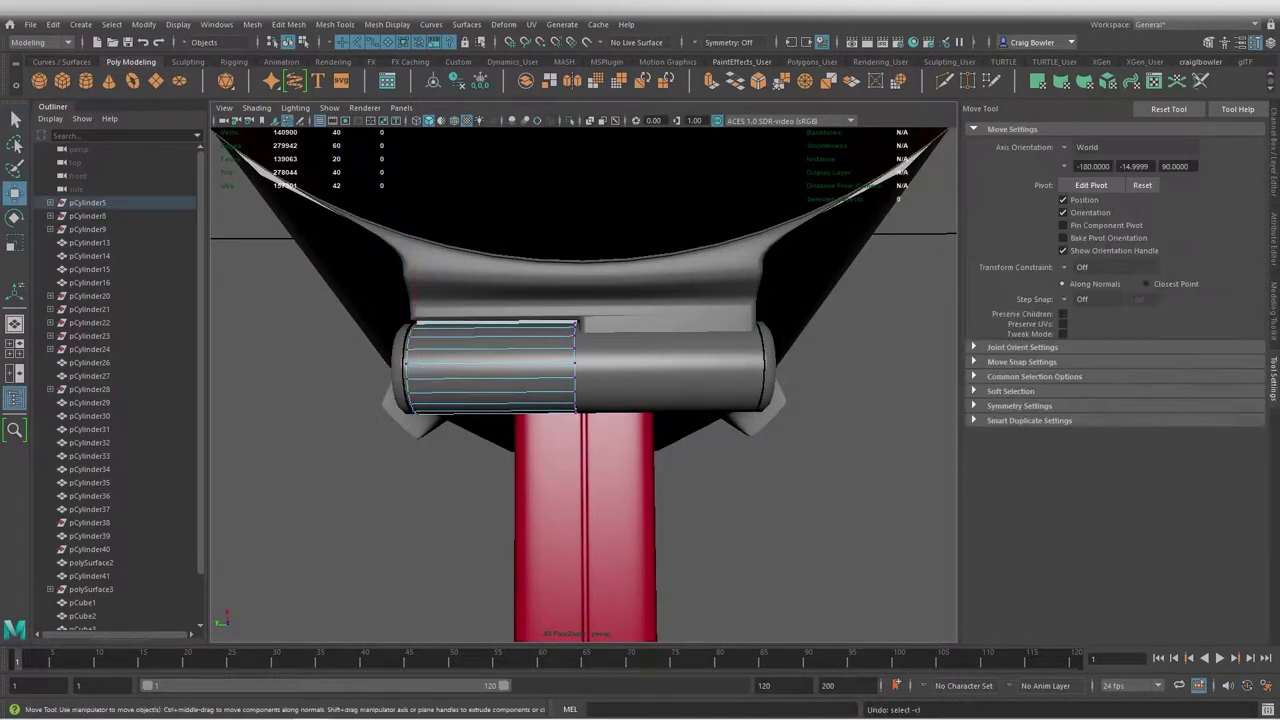
pyautogui.keyDown('alt'); pyautogui.moveTo(600, 400); pyautogui.dragTo(600, 480); pyautogui.keyUp('alt')
pyautogui.scroll(5, 586, 400)
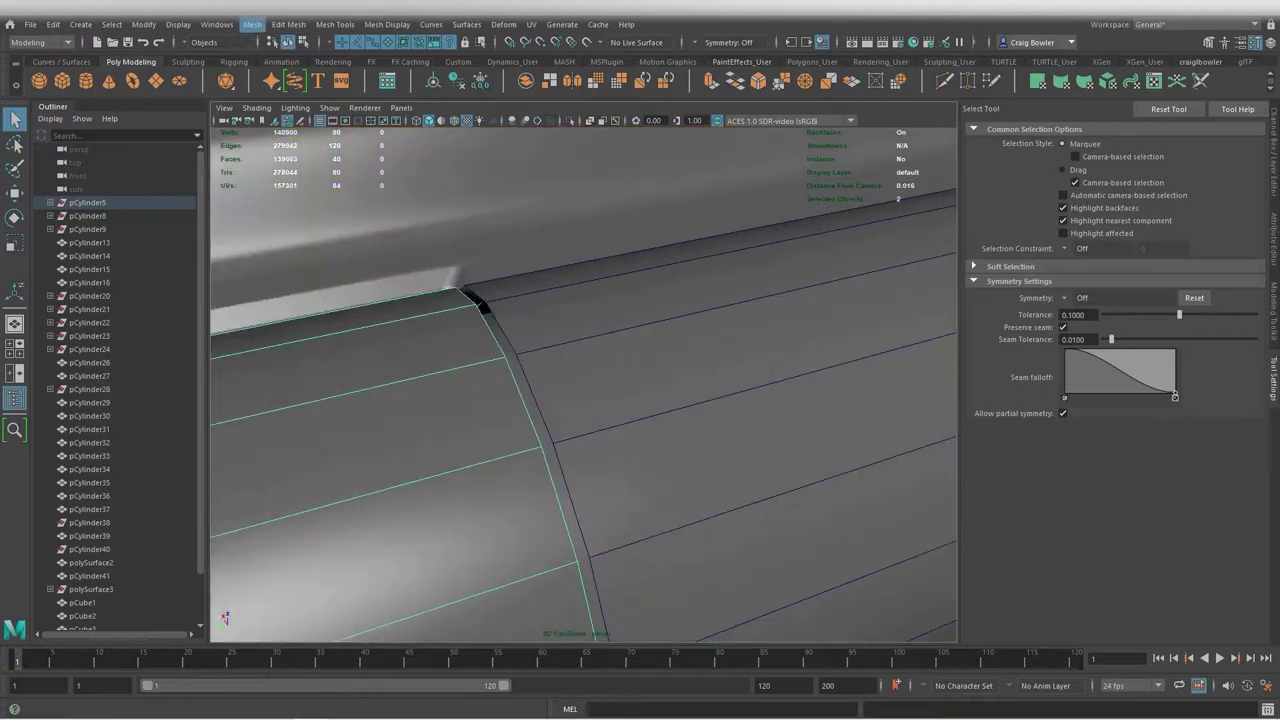
pyautogui.scroll(-5, 586, 400)
pyautogui.keyDown('shift'); pyautogui.moveTo(586, 371); pyautogui.dragTo(572, 372, button='right'); pyautogui.keyUp('shift')
pyautogui.keyDown('alt'); pyautogui.moveTo(572, 371); pyautogui.dragTo(557, 306); pyautogui.keyUp('alt')
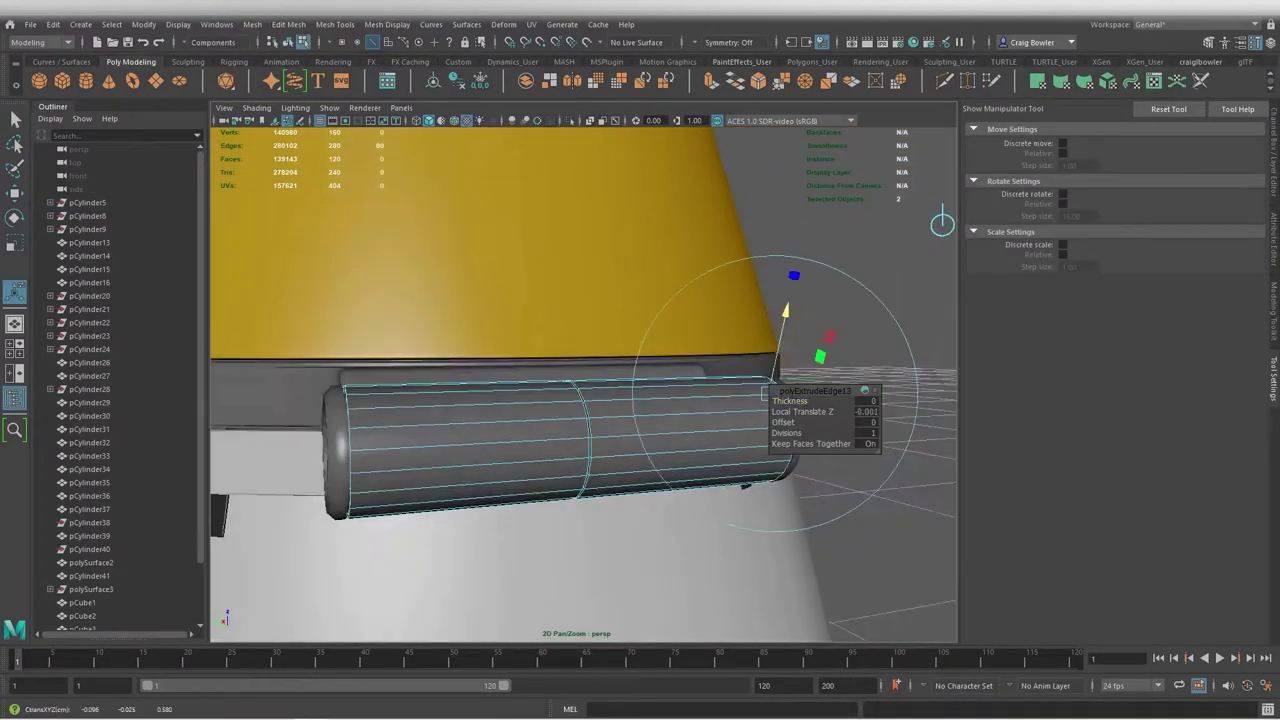
pyautogui.moveTo(557, 306); pyautogui.dragTo(591, 415, button='right')
pyautogui.scroll(3, 591, 415)
# Bevel the hinge's selected edge loops and add new edge loops with Multi-Cut
pyautogui.hotkey('ctrl', 'b')
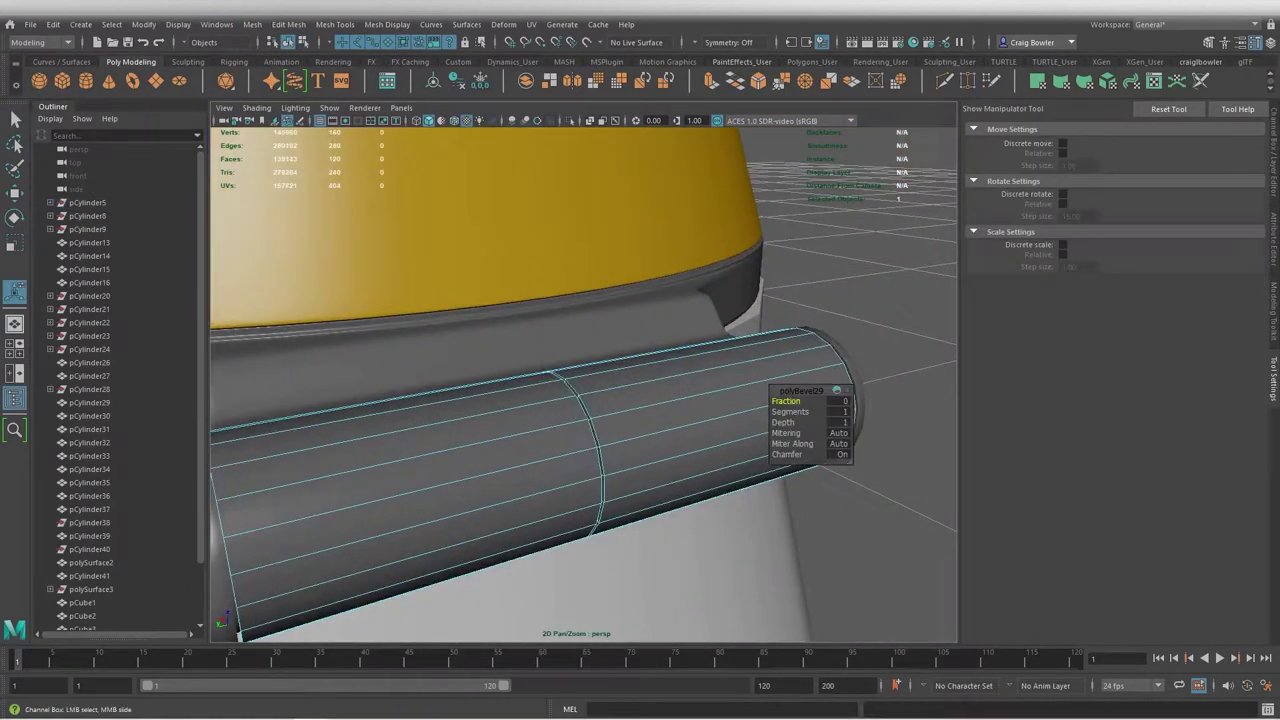
pyautogui.scroll(-5, 586, 400)
pyautogui.scroll(5, 586, 400)
pyautogui.keyDown('shift'); pyautogui.moveTo(663, 357); pyautogui.dragTo(410, 415, button='right'); pyautogui.keyUp('shift')
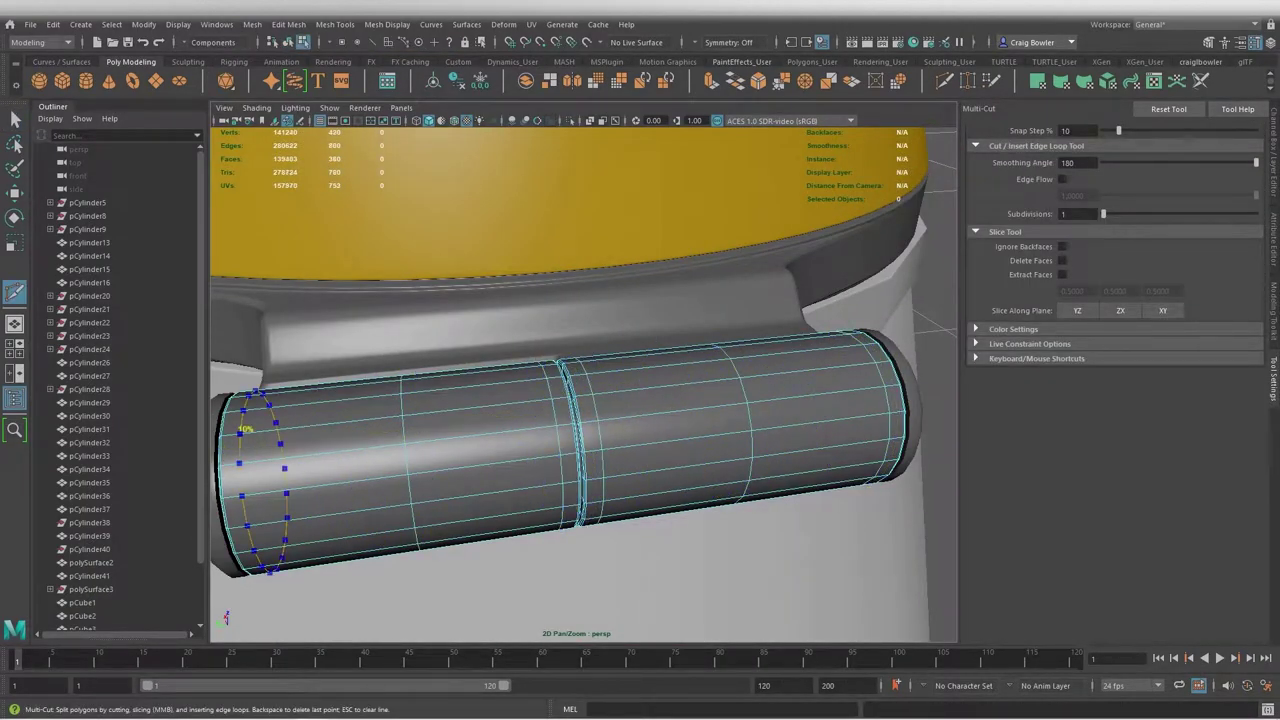
pyautogui.press('q')
# Bevel the hinge cylinder's cap edge loops at a depth of 1 to form raised rims
pyautogui.press('F8')
pyautogui.scroll(-5, 583, 383)
pyautogui.moveTo(583, 383)
pyautogui.keyDown('alt'); pyautogui.mouseDown()
pyautogui.moveTo(760, 350)
pyautogui.moveTo(530, 365)
pyautogui.mouseUp(); pyautogui.keyUp('alt')
pyautogui.scroll(4, 685, 343)
pyautogui.click(685, 343)
pyautogui.press('t')
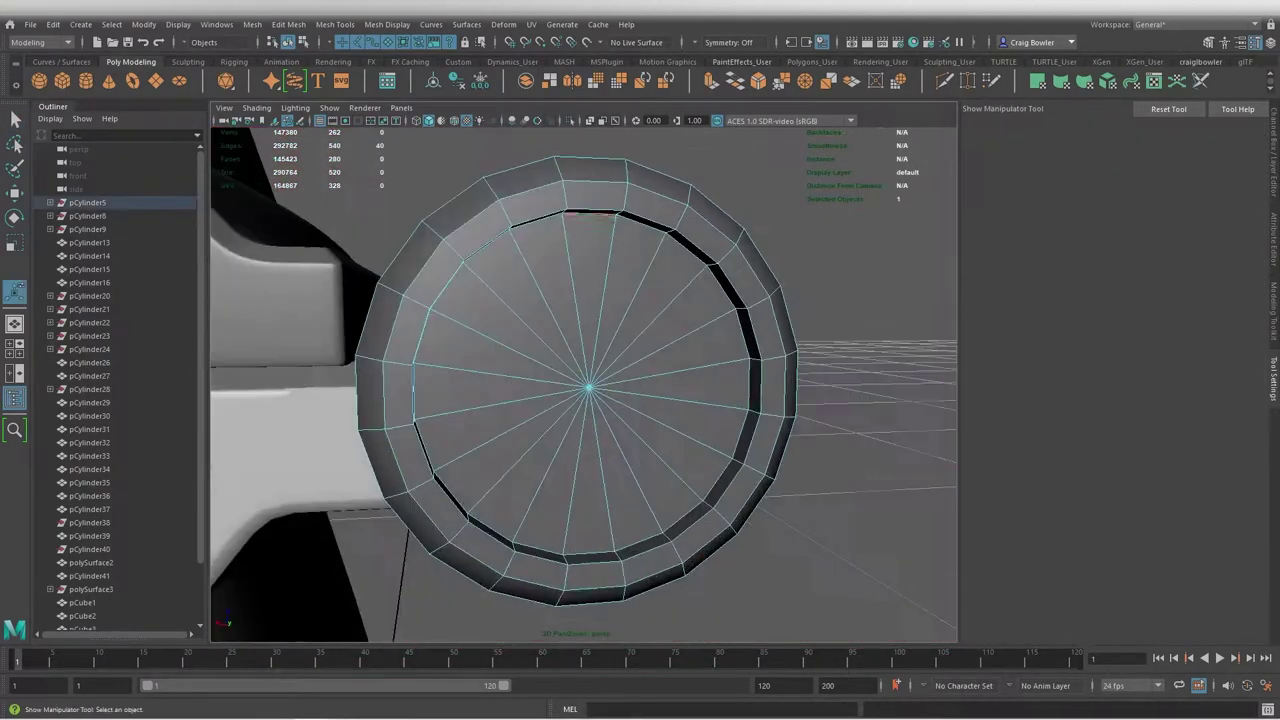
pyautogui.hotkey('ctrl', 'b')
pyautogui.write('1')
pyautogui.press('Tab')
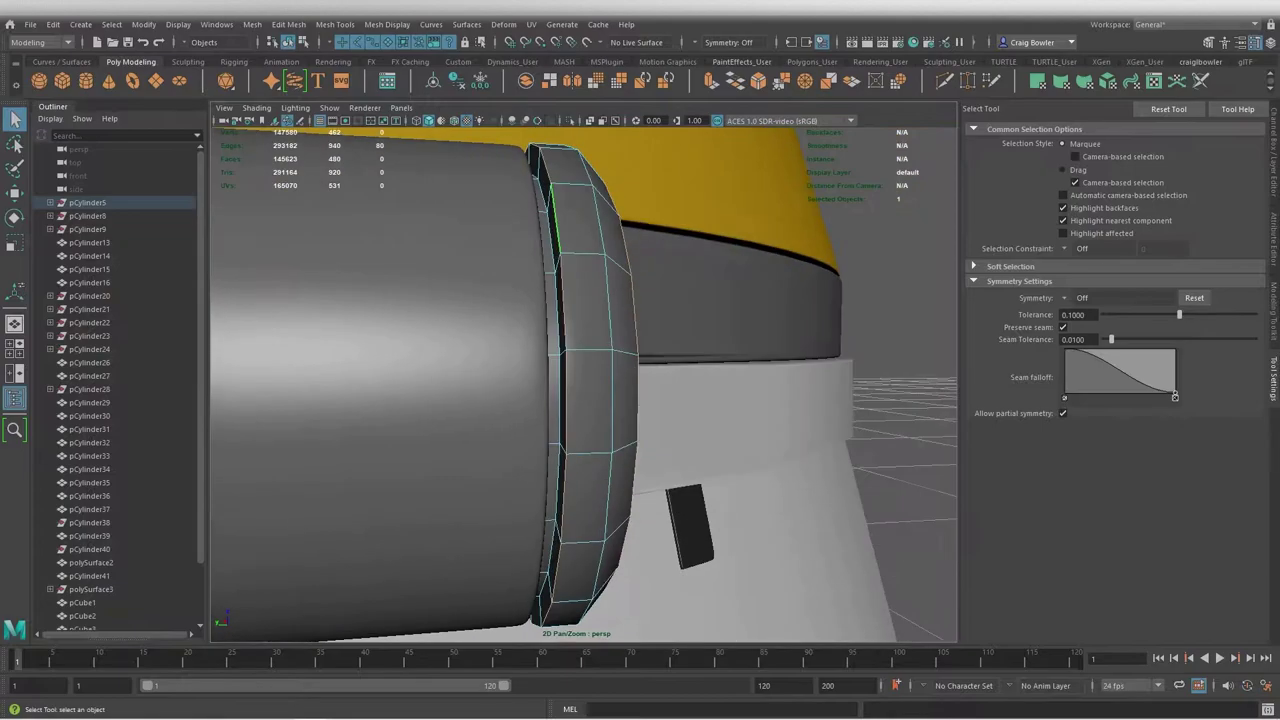
pyautogui.hotkey('ctrl', 'b')
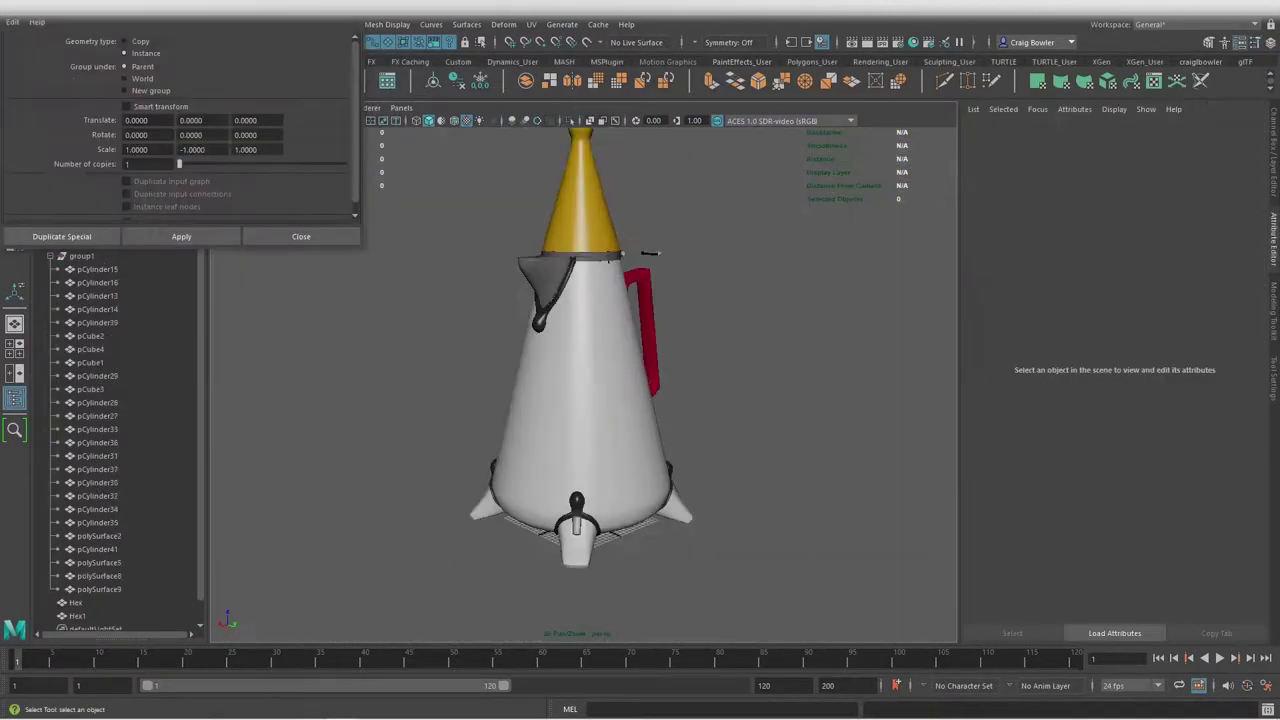
# Duplicate a vertical band of flask body faces as polySurface10 and smooth it
pyautogui.rightClick(577, 339)
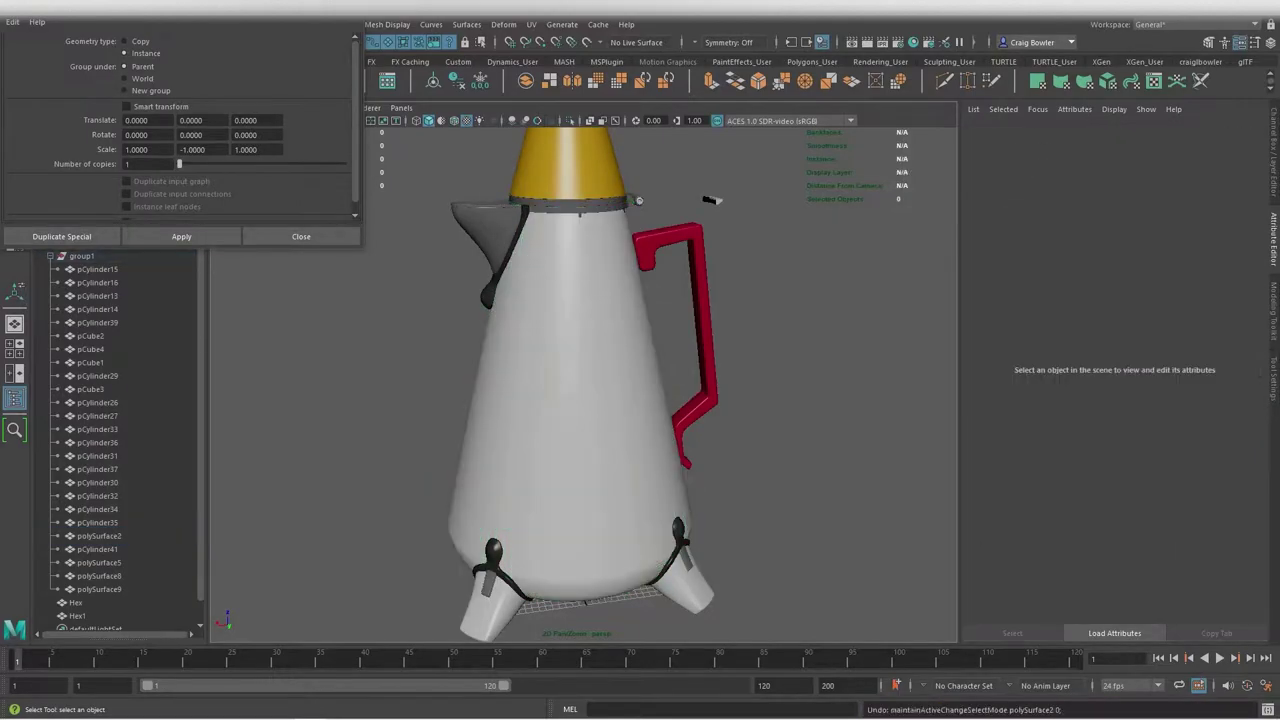
pyautogui.hotkey('ctrl', '3')
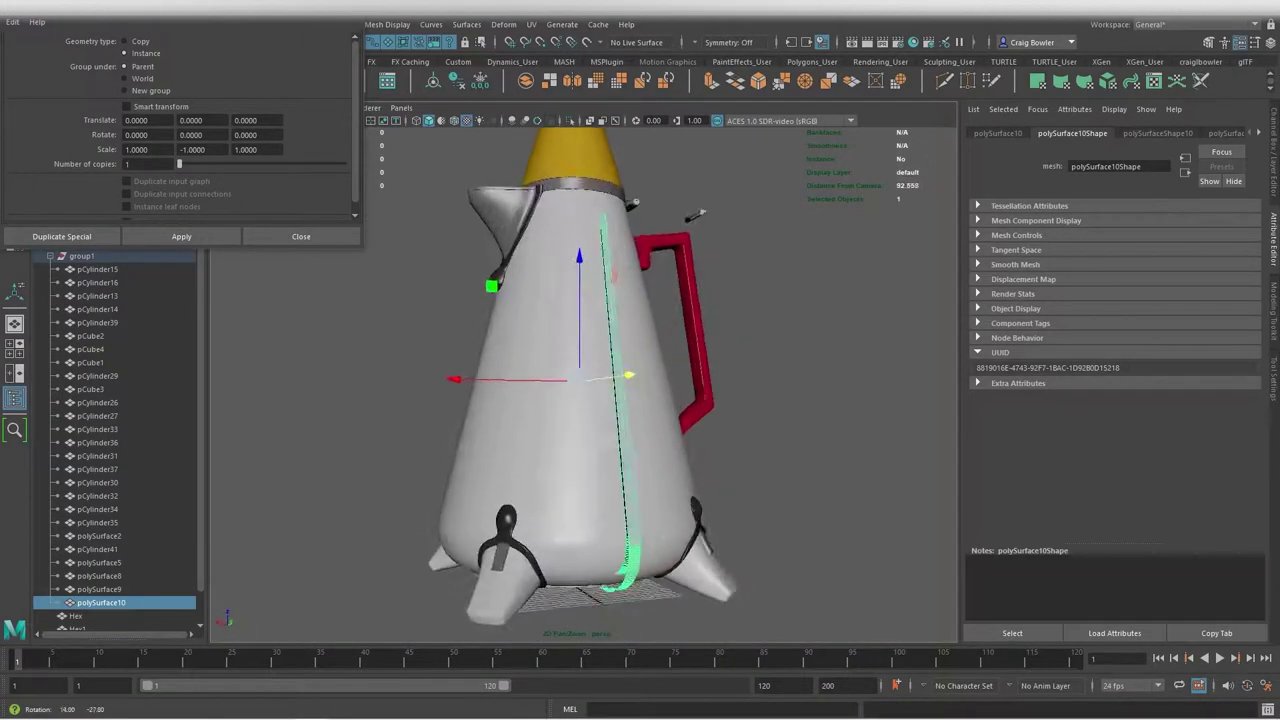
# Extrude the polySurface10 seam strip for thickness and bevel its edges
pyautogui.scroll(5, 695, 213)
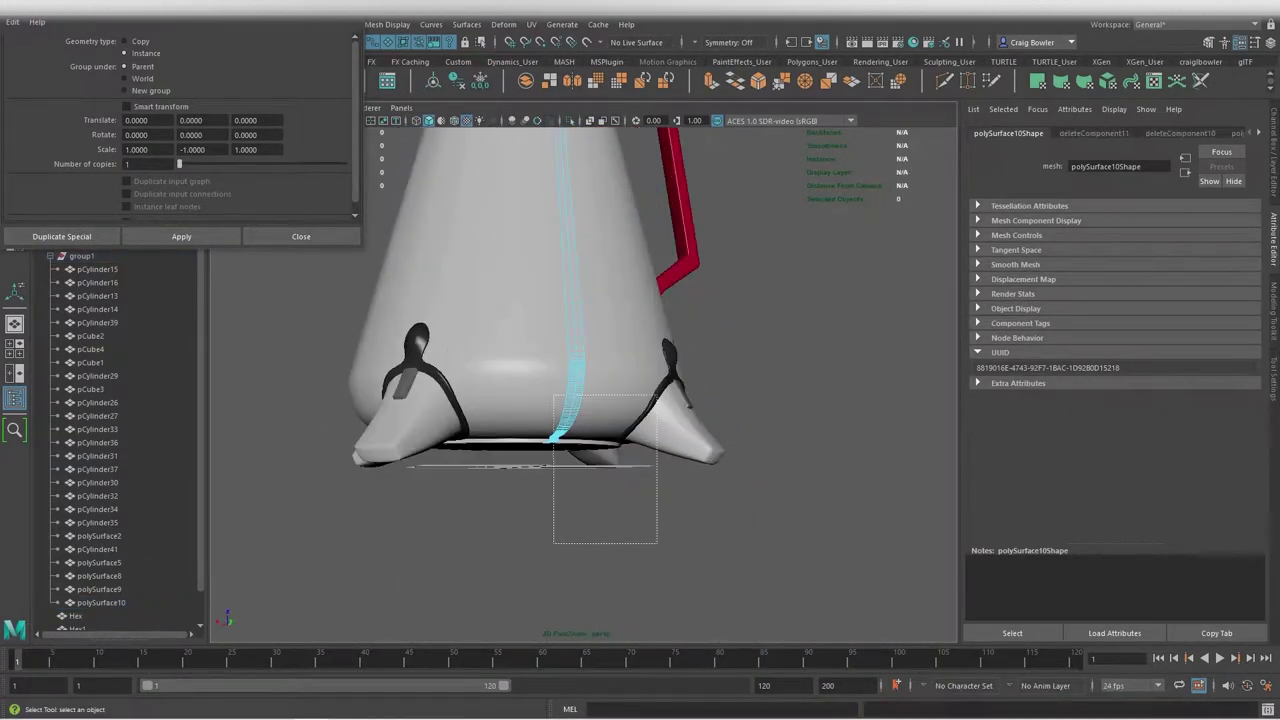
pyautogui.scroll(-5, 580, 340)
pyautogui.scroll(5, 580, 395)
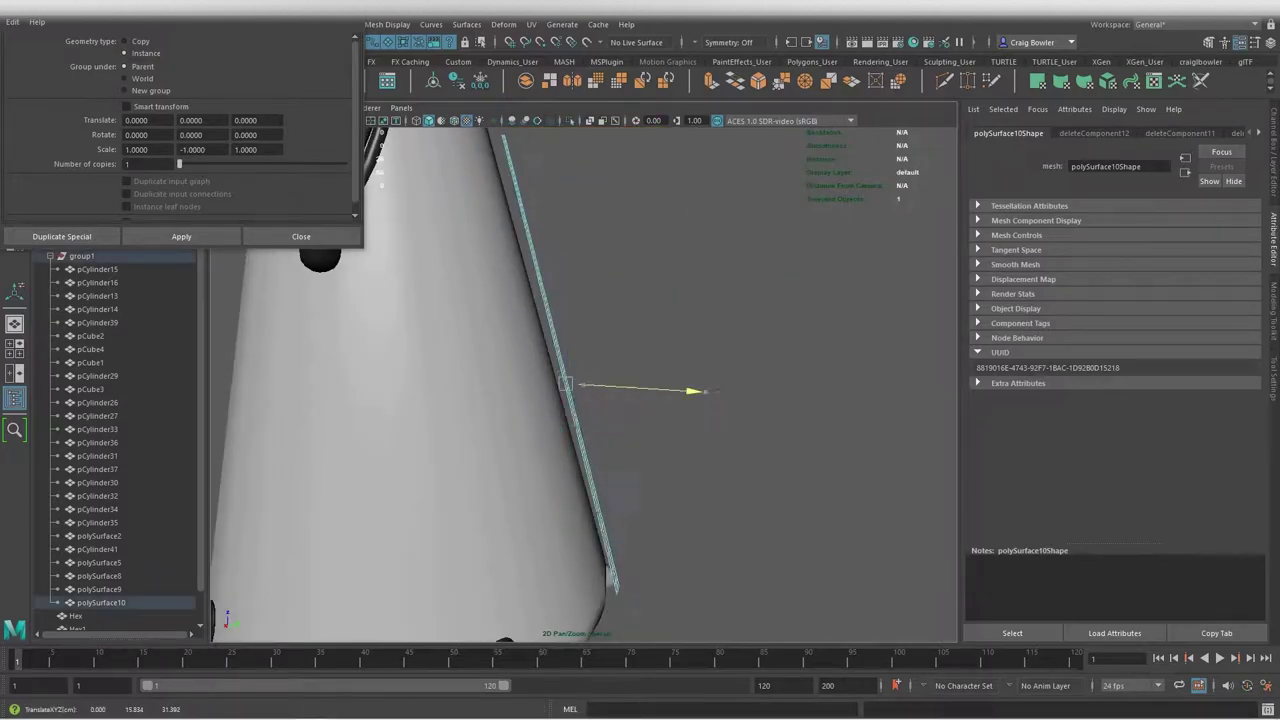
pyautogui.scroll(-5, 580, 395)
pyautogui.press('q')
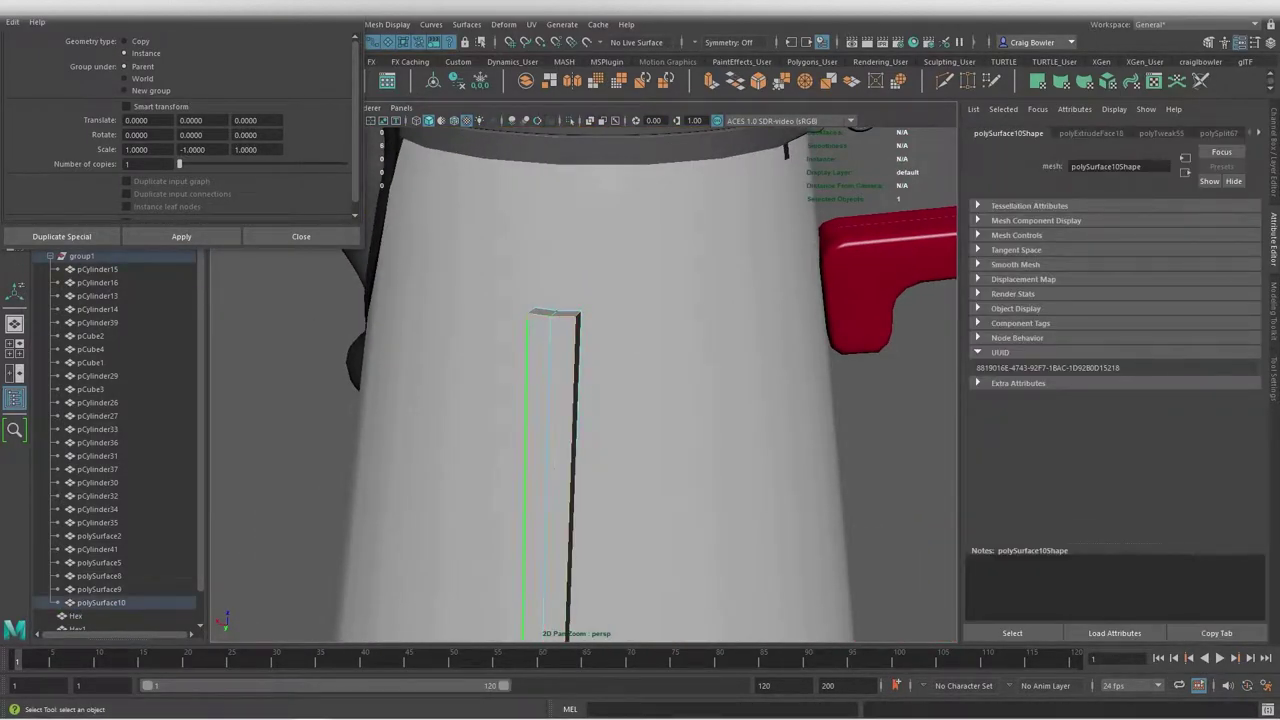
pyautogui.hotkey('ctrl', 'b')
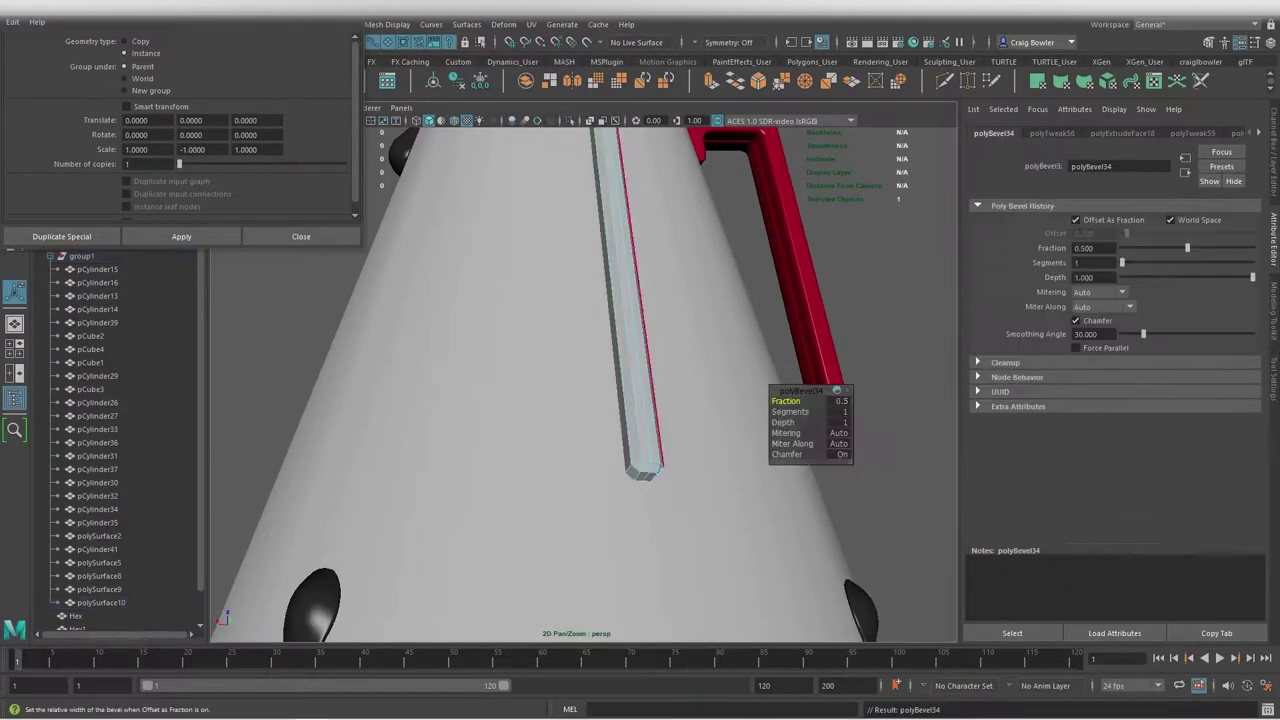
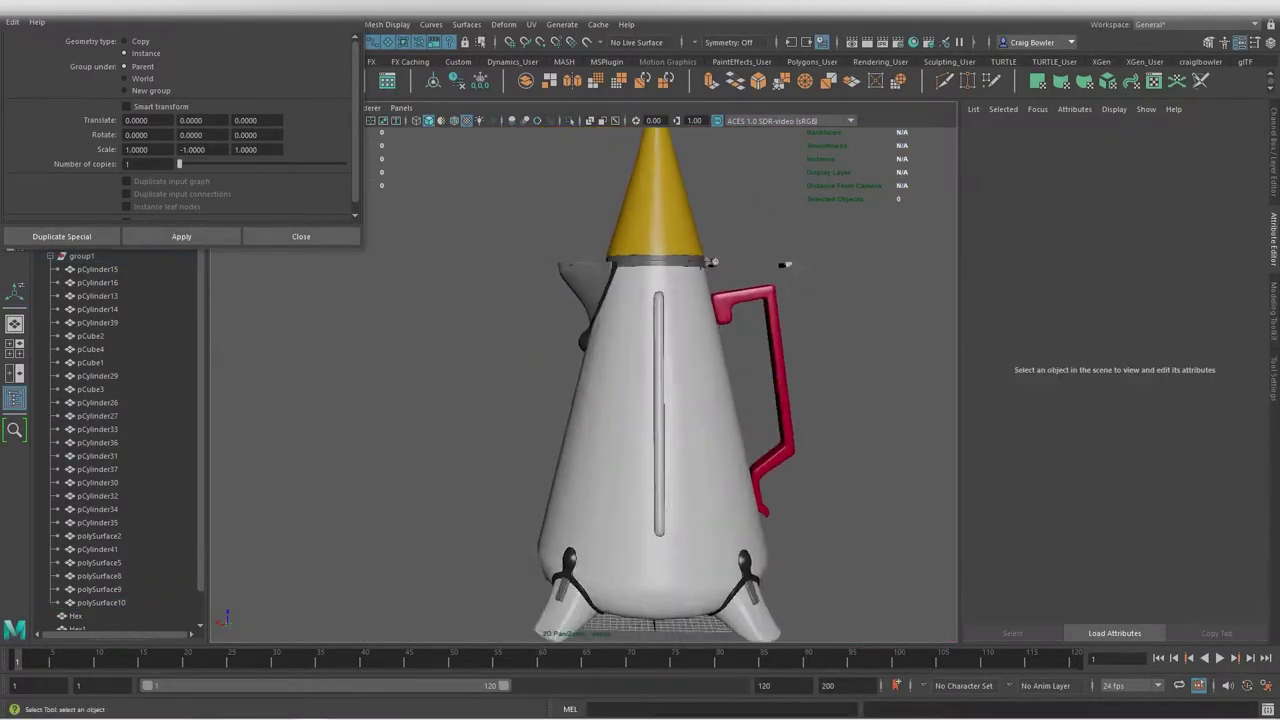
# Bevel the edges around the sight-glass slot, then Chip Off the slot faces into their own piece
pyautogui.click(441, 131)
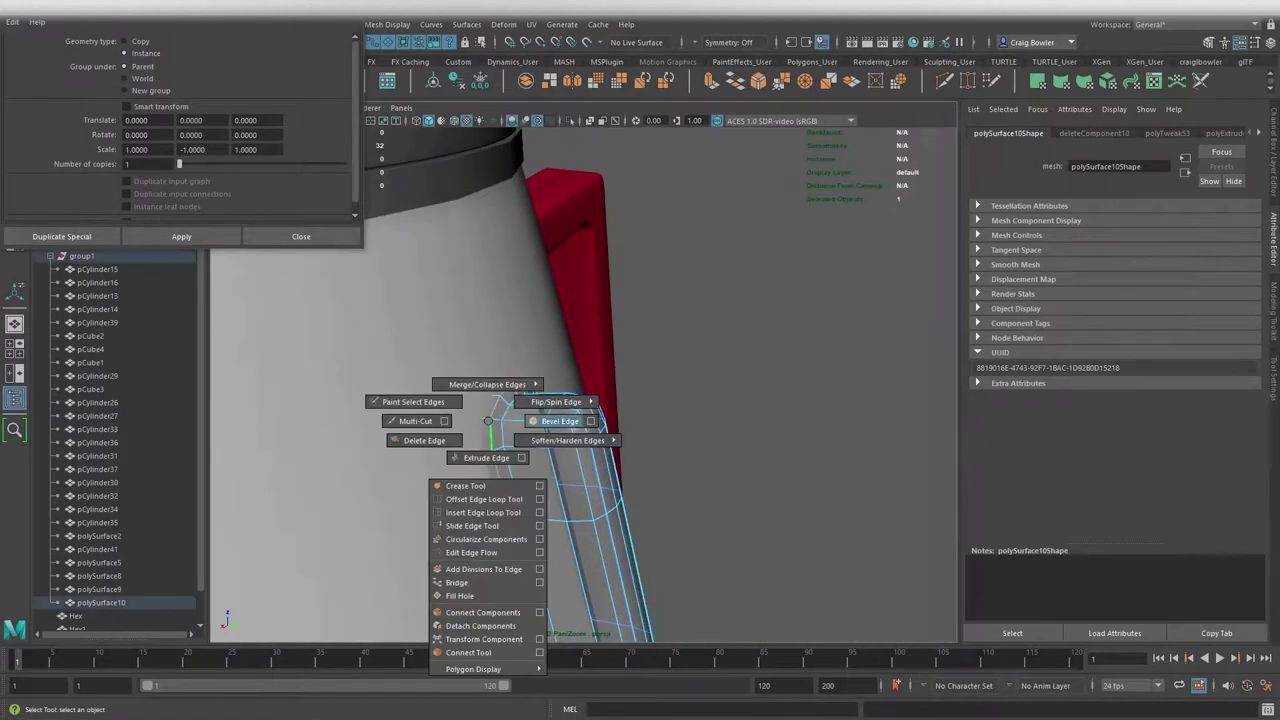
pyautogui.keyDown('shift'); pyautogui.moveTo(487, 420); pyautogui.dragTo(556, 421, button='right'); pyautogui.keyUp('shift')
pyautogui.press('q')
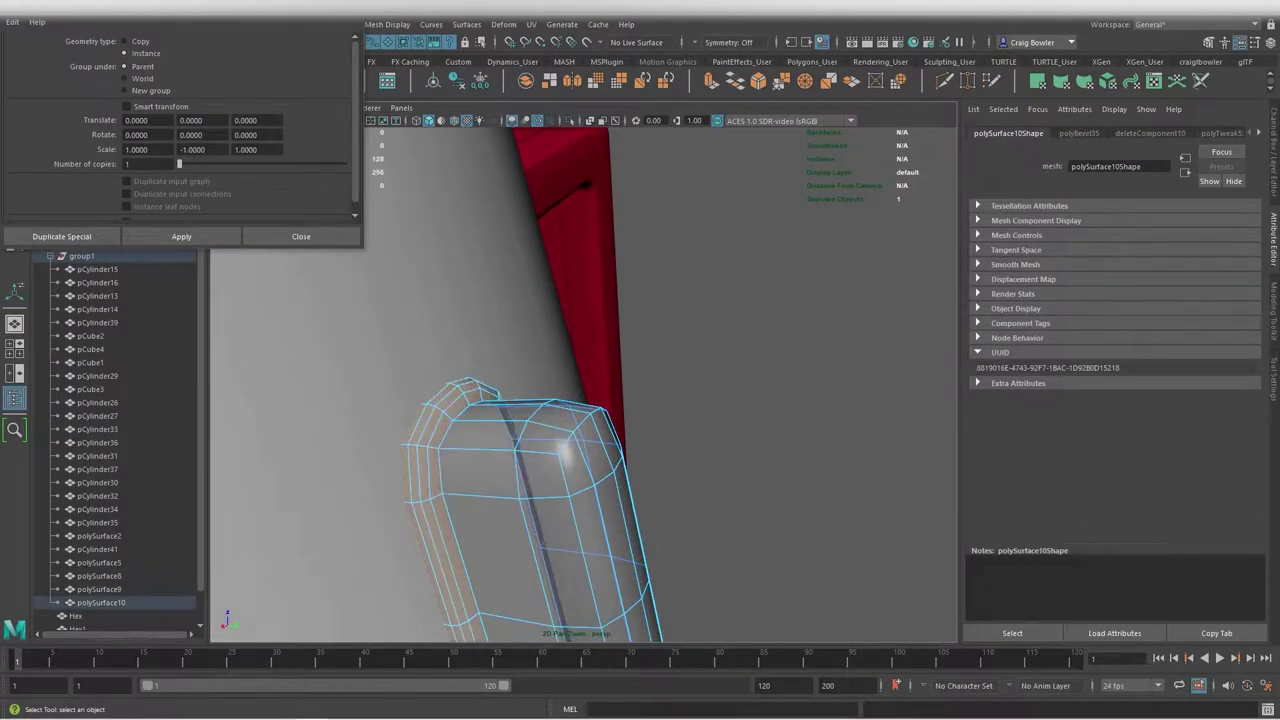
pyautogui.click(288, 24)
pyautogui.click(350, 387)
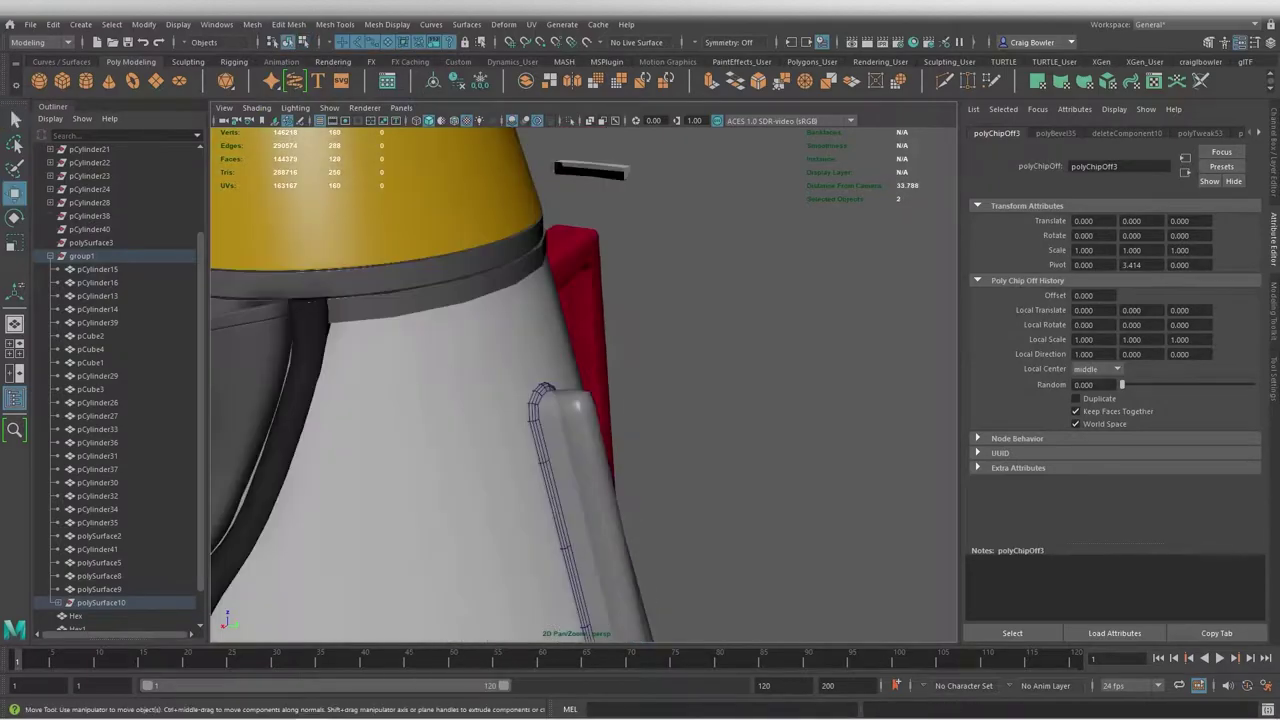
# Select the separated frame piece and bevel its edges
pyautogui.keyDown('alt'); pyautogui.moveTo(580, 400); pyautogui.dragTo(640, 380); pyautogui.keyUp('alt')
pyautogui.click(500, 420)
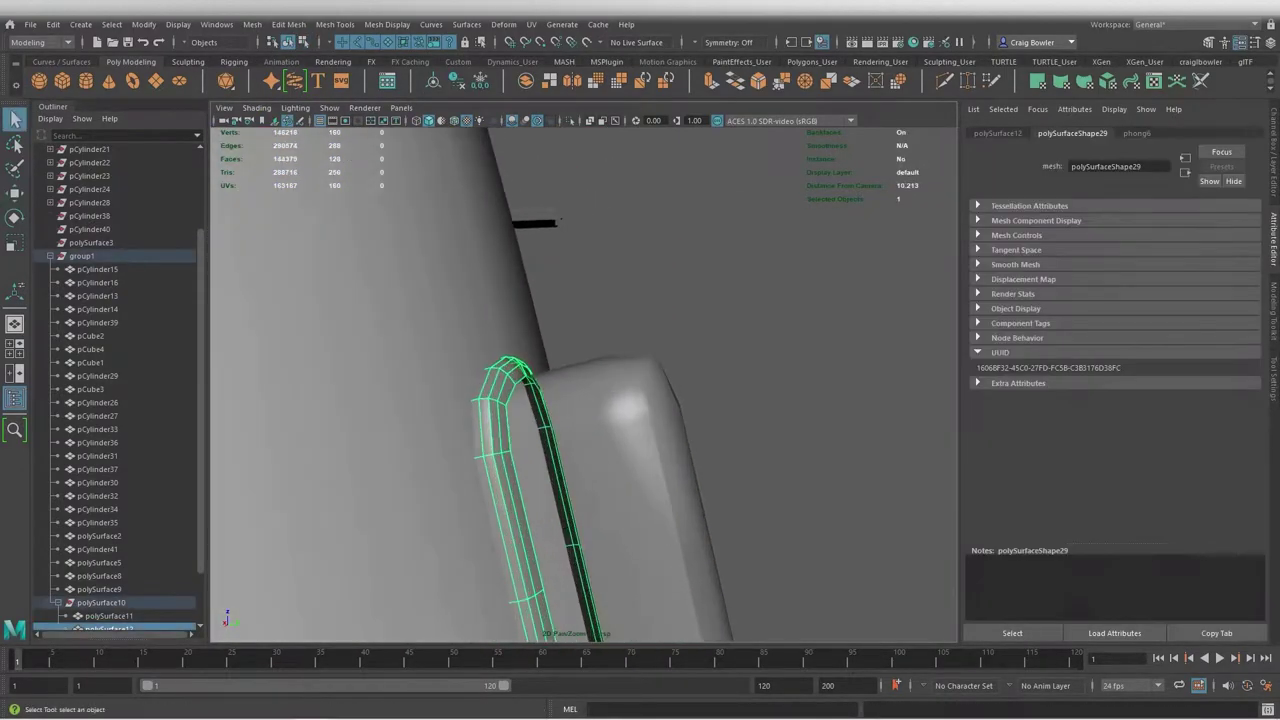
pyautogui.keyDown('shift'); pyautogui.moveTo(644, 330); pyautogui.dragTo(643, 366, button='right'); pyautogui.keyUp('shift')
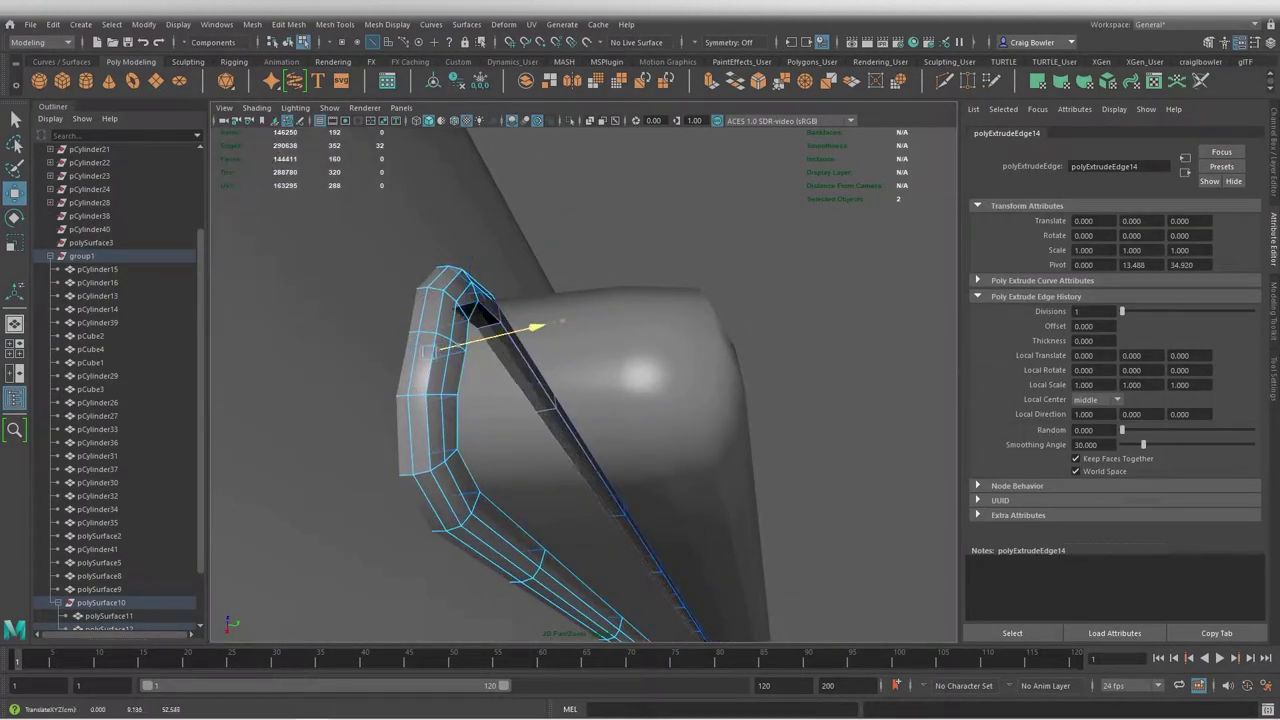
pyautogui.hotkey('ctrl', 'b')
pyautogui.moveTo(600, 400)
pyautogui.keyDown('alt'); pyautogui.mouseDown()
pyautogui.moveTo(640, 420)
pyautogui.moveTo(620, 390)
pyautogui.moveTo(660, 400)
pyautogui.moveTo(640, 410)
pyautogui.moveTo(560, 380)
pyautogui.mouseUp(); pyautogui.keyUp('alt')
# Extrude the frame's open edge twice, pulling the first extrusion into place
pyautogui.press('w')
pyautogui.hotkey('ctrl', 'e')
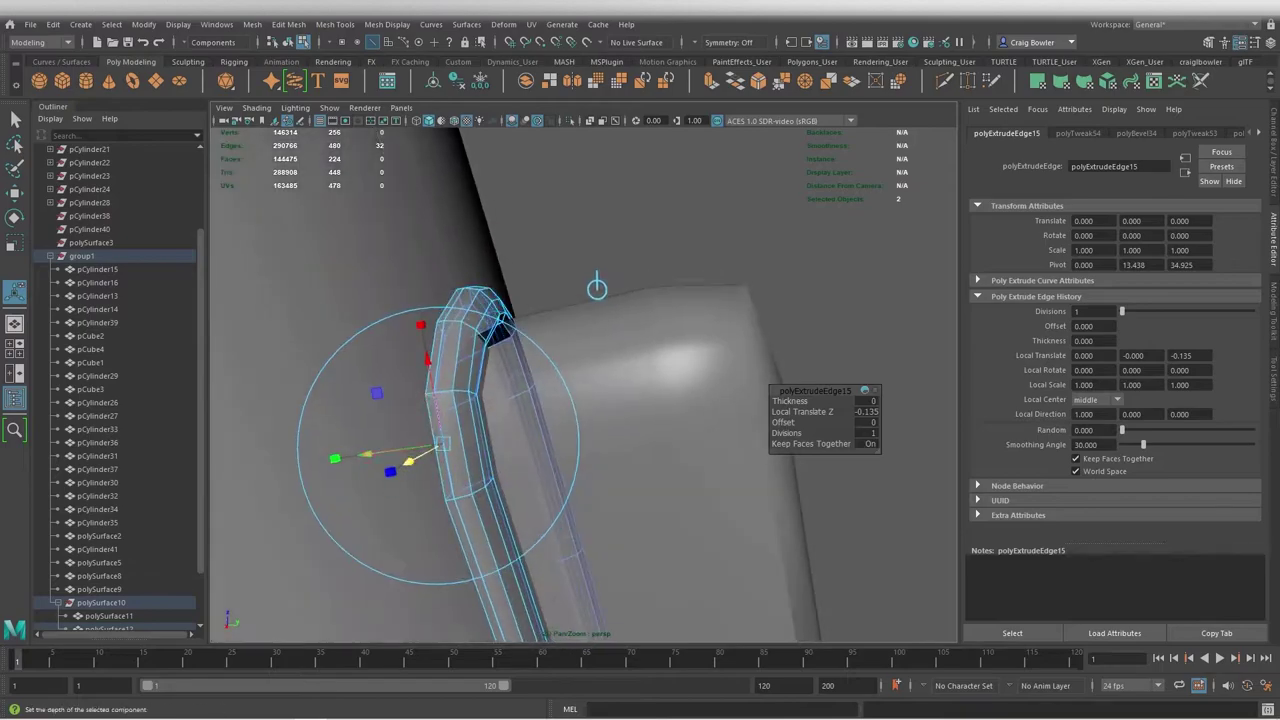
pyautogui.moveTo(593, 290)
pyautogui.keyDown('alt'); pyautogui.mouseDown()
pyautogui.moveTo(640, 300)
pyautogui.moveTo(600, 320)
pyautogui.mouseUp(); pyautogui.keyUp('alt')
pyautogui.hotkey('ctrl', 'e')
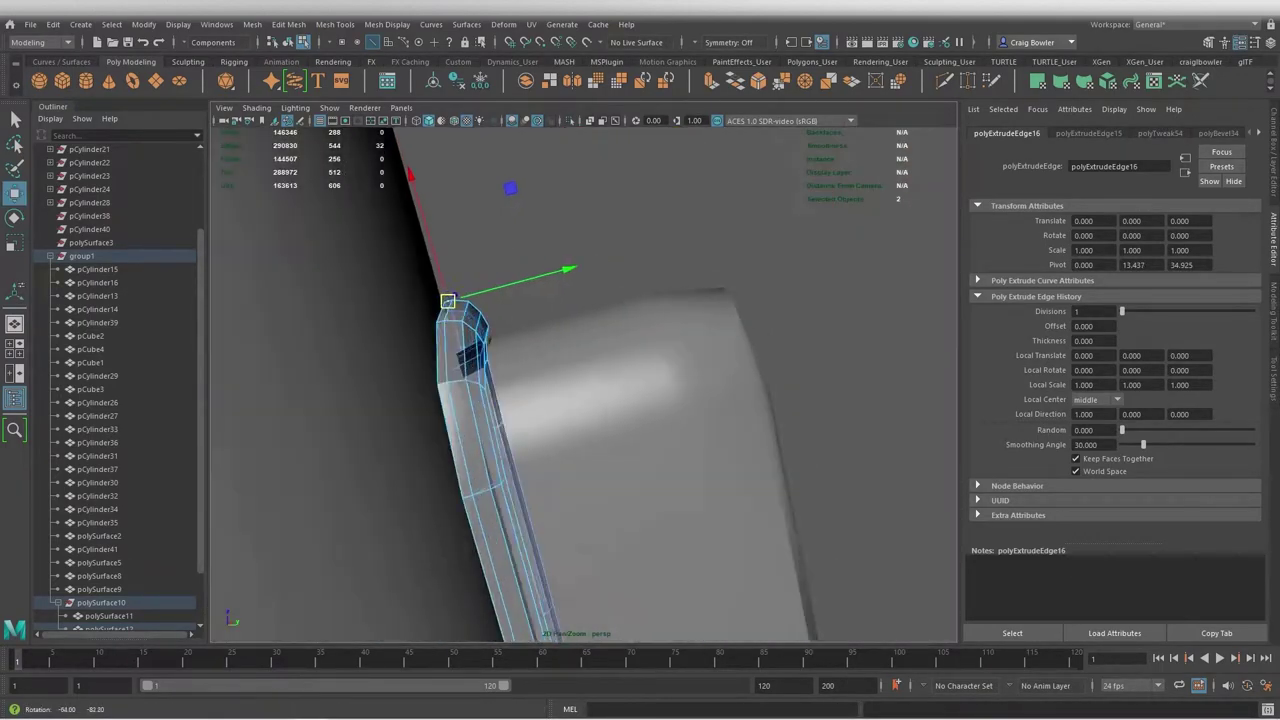
pyautogui.press('F8')
# Inspect the rounded rim around the kettle, reselecting the frame and zooming out to the whole kettle
pyautogui.keyDown('alt'); pyautogui.moveTo(600, 400); pyautogui.dragTo(640, 380); pyautogui.keyUp('alt')
pyautogui.moveTo(613, 266); pyautogui.dragTo(700, 650, button='right')
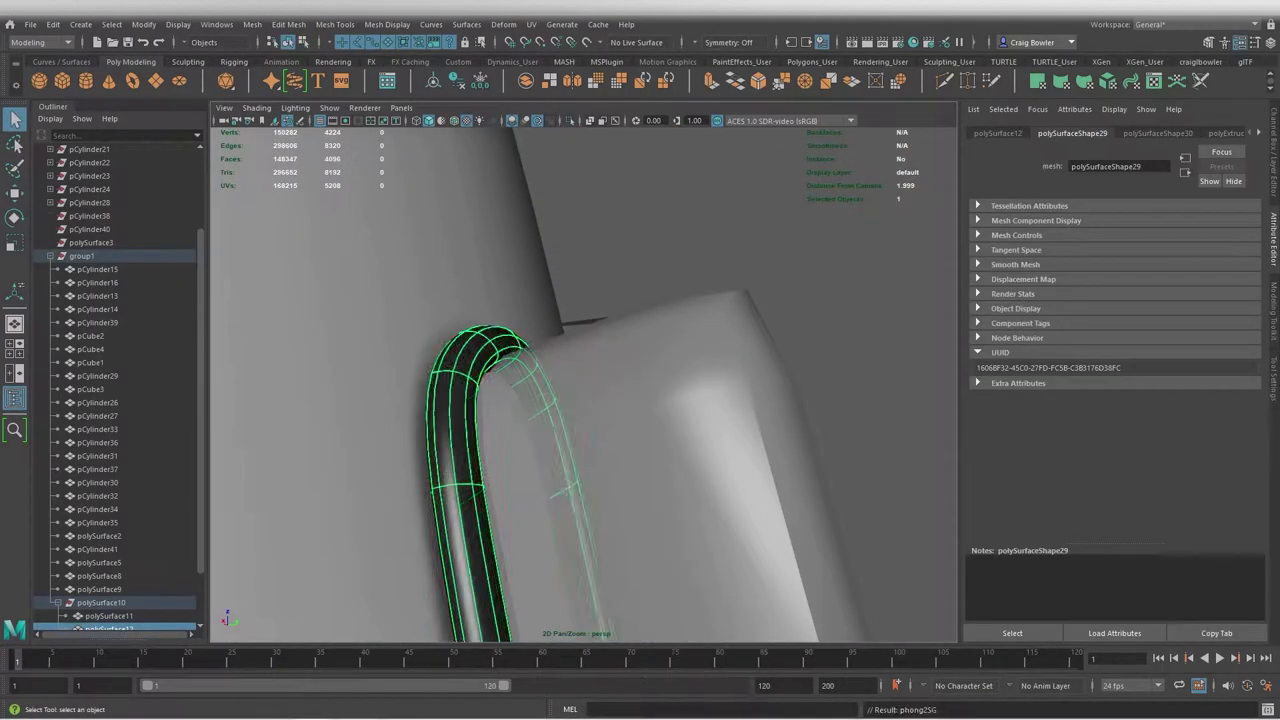
pyautogui.click(300, 450)
pyautogui.keyDown('alt'); pyautogui.moveTo(580, 400); pyautogui.dragTo(520, 420, button='right'); pyautogui.keyUp('alt')
pyautogui.keyDown('alt'); pyautogui.moveTo(520, 420); pyautogui.dragTo(580, 380); pyautogui.keyUp('alt')
pyautogui.keyDown('alt'); pyautogui.moveTo(580, 380); pyautogui.dragTo(740, 350, button='right'); pyautogui.keyUp('alt')
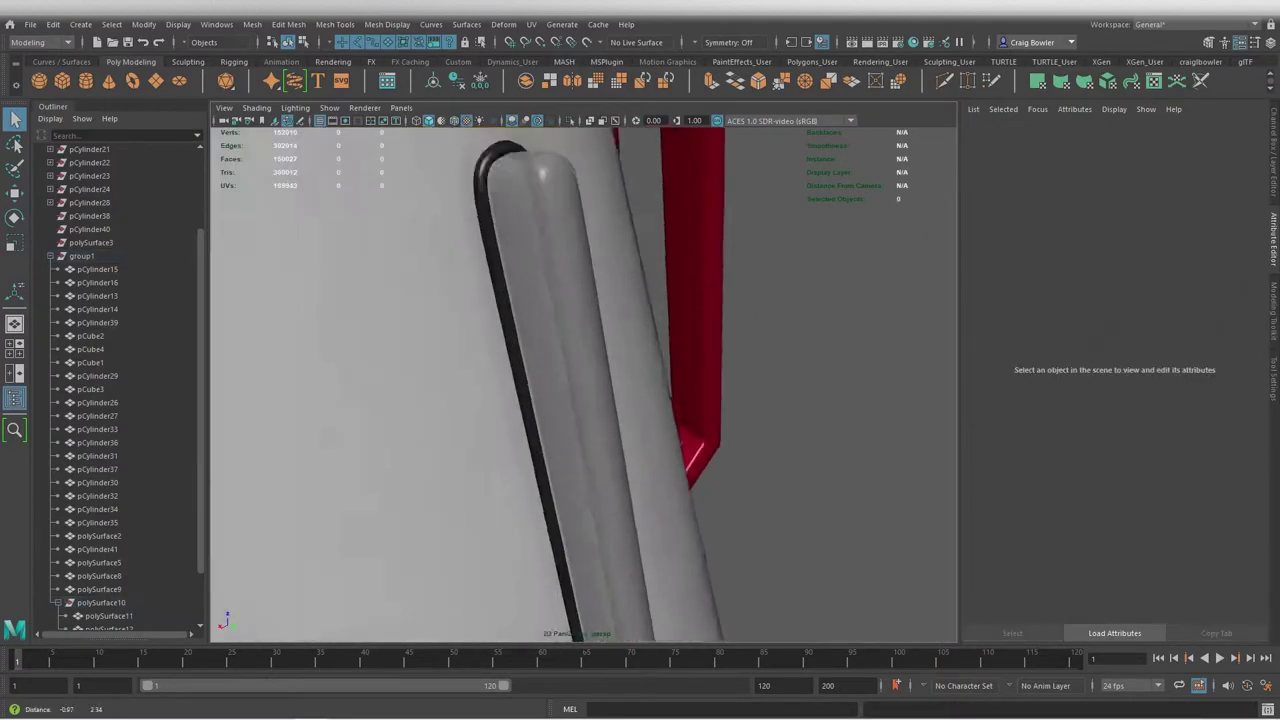
pyautogui.click(560, 330)
pyautogui.keyDown('alt'); pyautogui.moveTo(560, 330); pyautogui.dragTo(640, 360); pyautogui.keyUp('alt')
pyautogui.press('w')
pyautogui.press('q')
pyautogui.click(400, 300)
pyautogui.keyDown('alt'); pyautogui.moveTo(600, 400); pyautogui.dragTo(500, 420, button='right'); pyautogui.keyUp('alt')
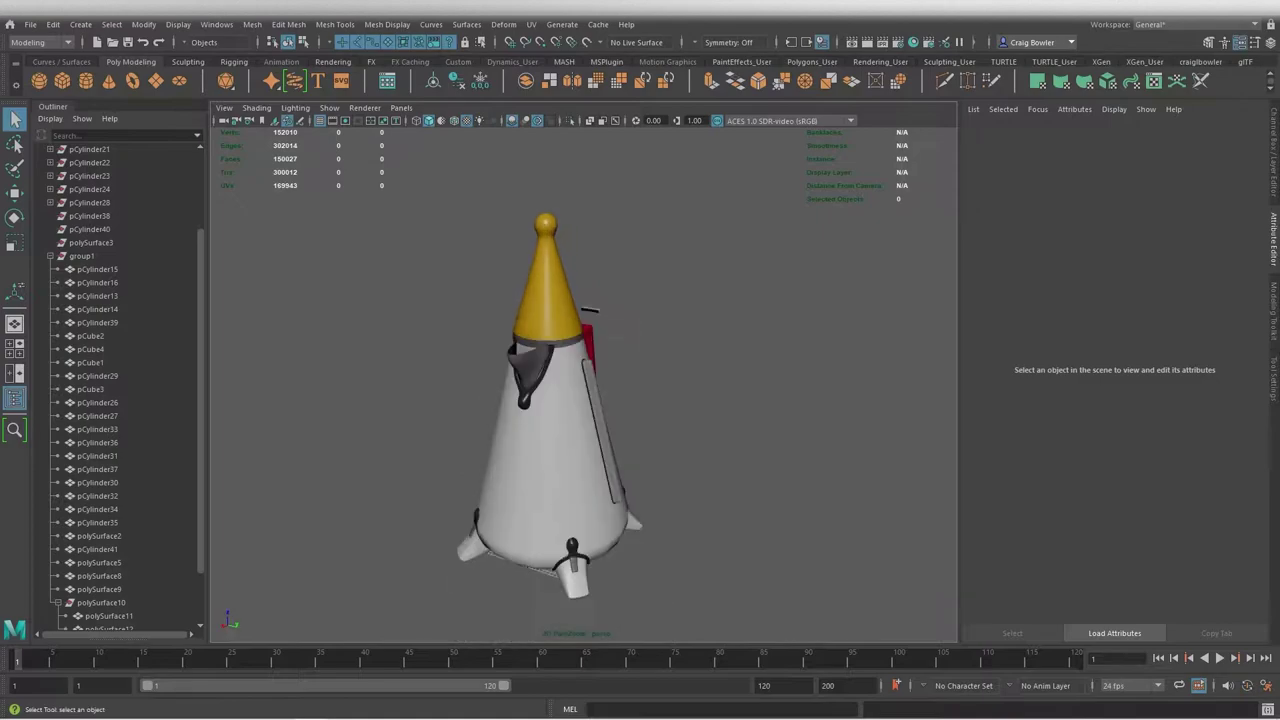
# Check the frame on the kettle and undo the last change
pyautogui.click(590, 420)
pyautogui.keyDown('alt'); pyautogui.moveTo(590, 420); pyautogui.dragTo(640, 400); pyautogui.keyUp('alt')
pyautogui.click(800, 500)
pyautogui.keyDown('alt'); pyautogui.moveTo(640, 400); pyautogui.dragTo(560, 420, button='right'); pyautogui.keyUp('alt')
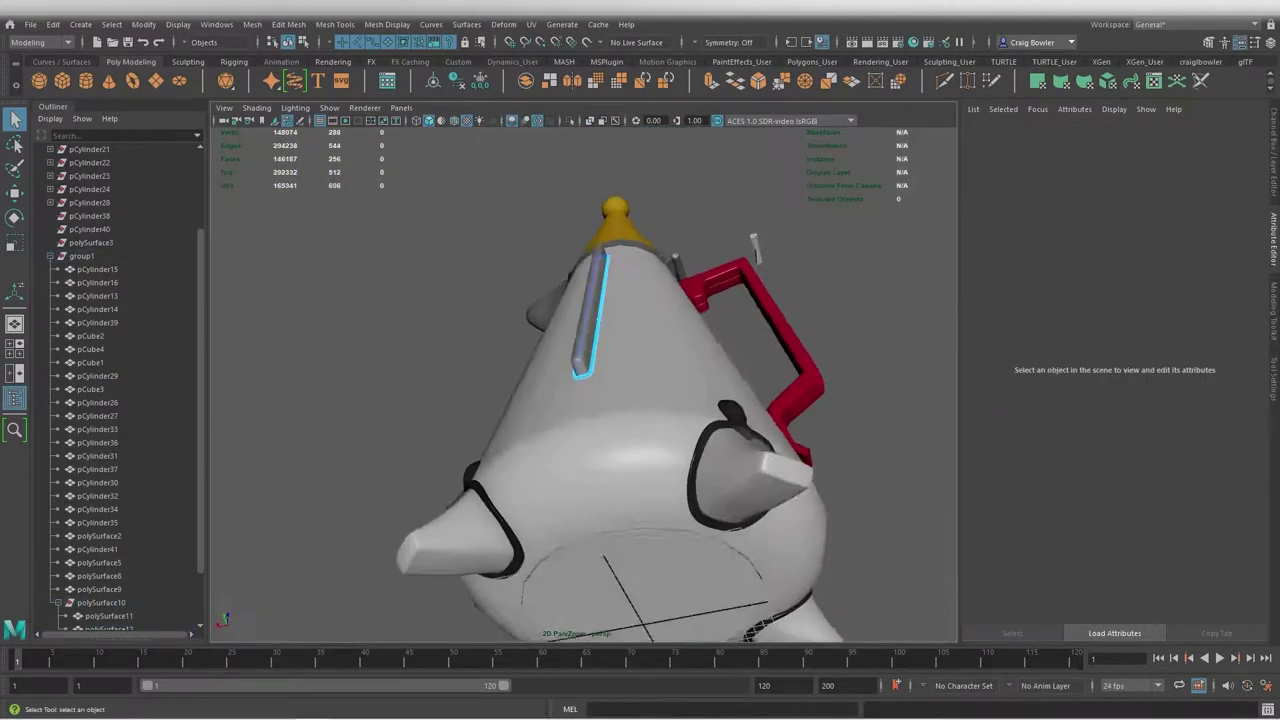
pyautogui.hotkey('ctrl', 'z')
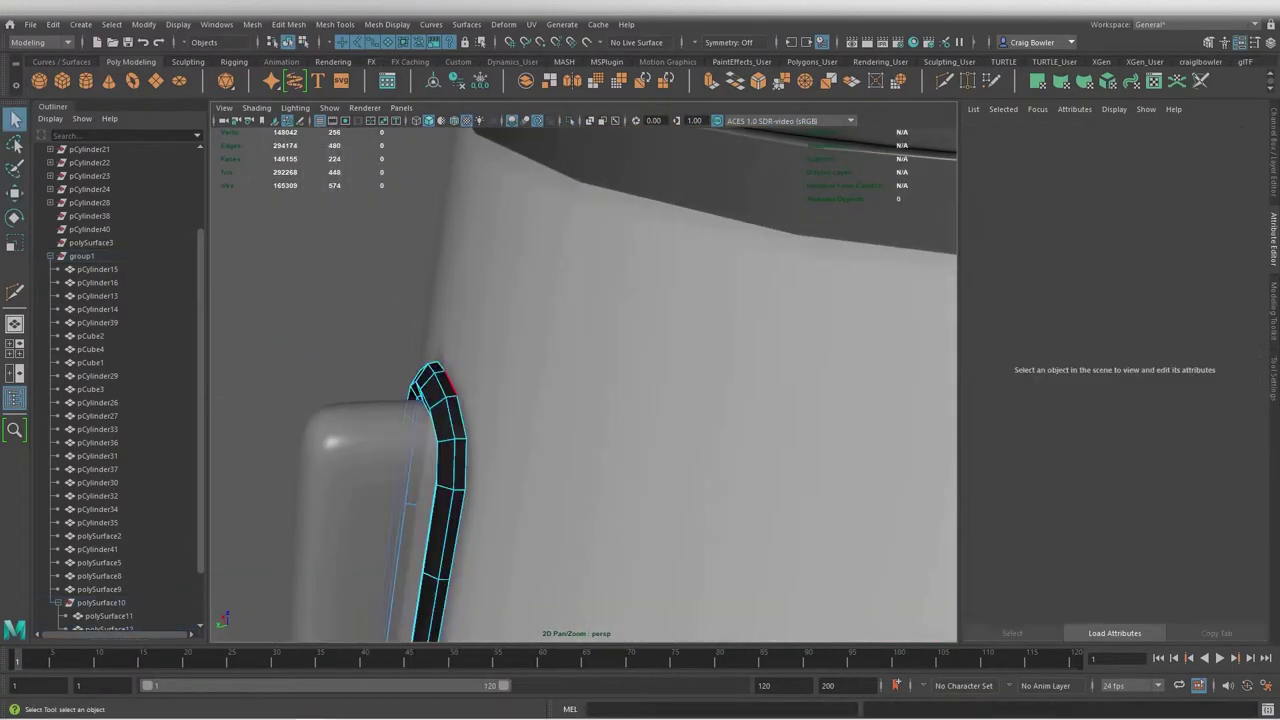
# Select and move two sets of frame edges so the frame fits the slot
pyautogui.click(452, 420)
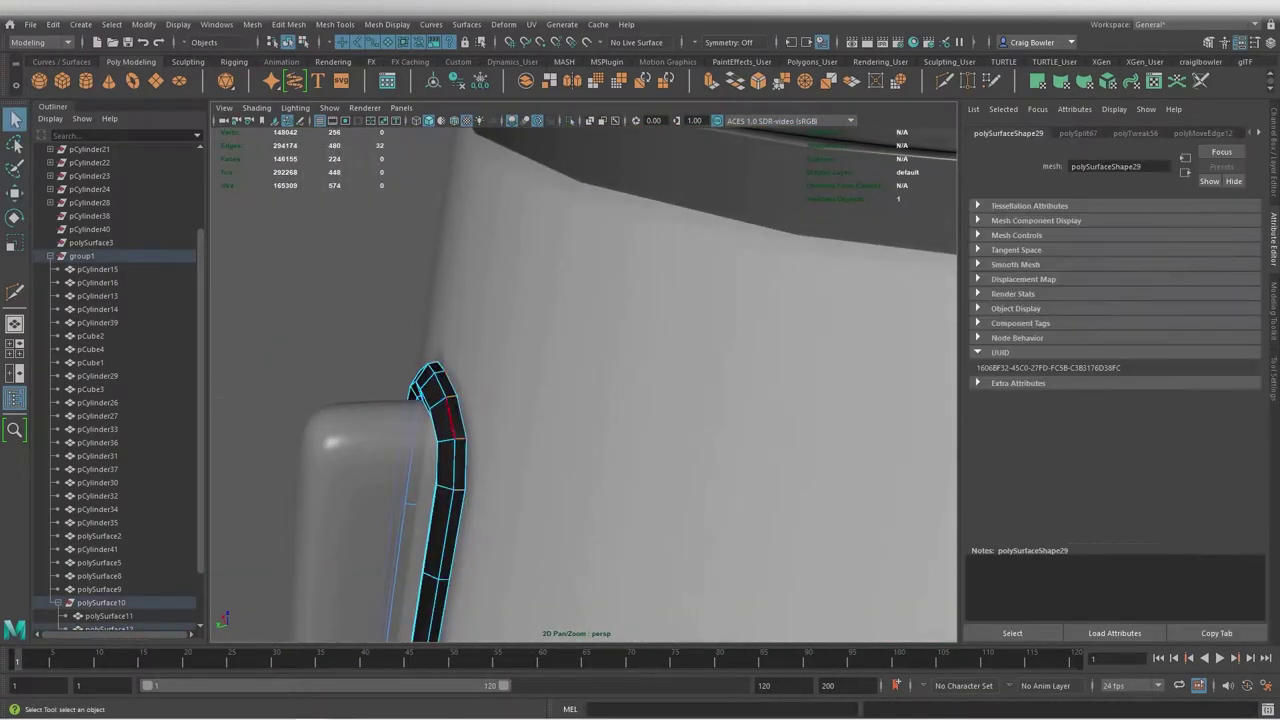
pyautogui.click(443, 620)
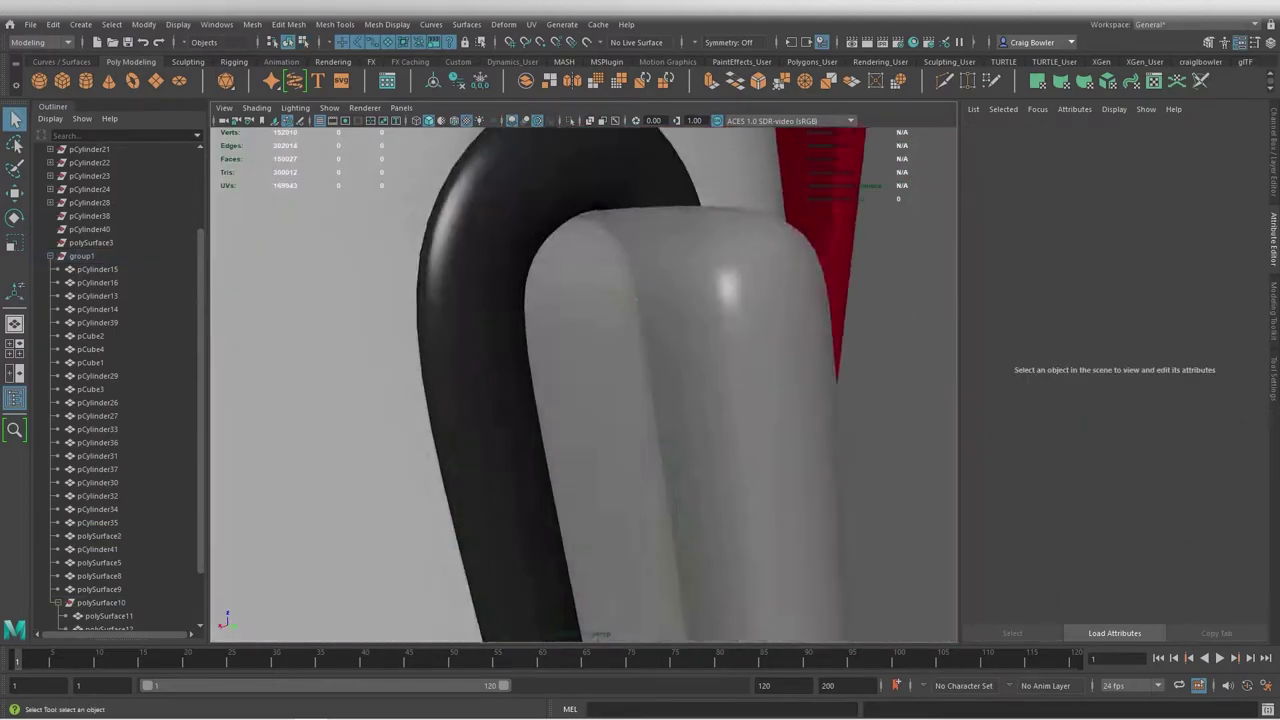
pyautogui.click(586, 483)
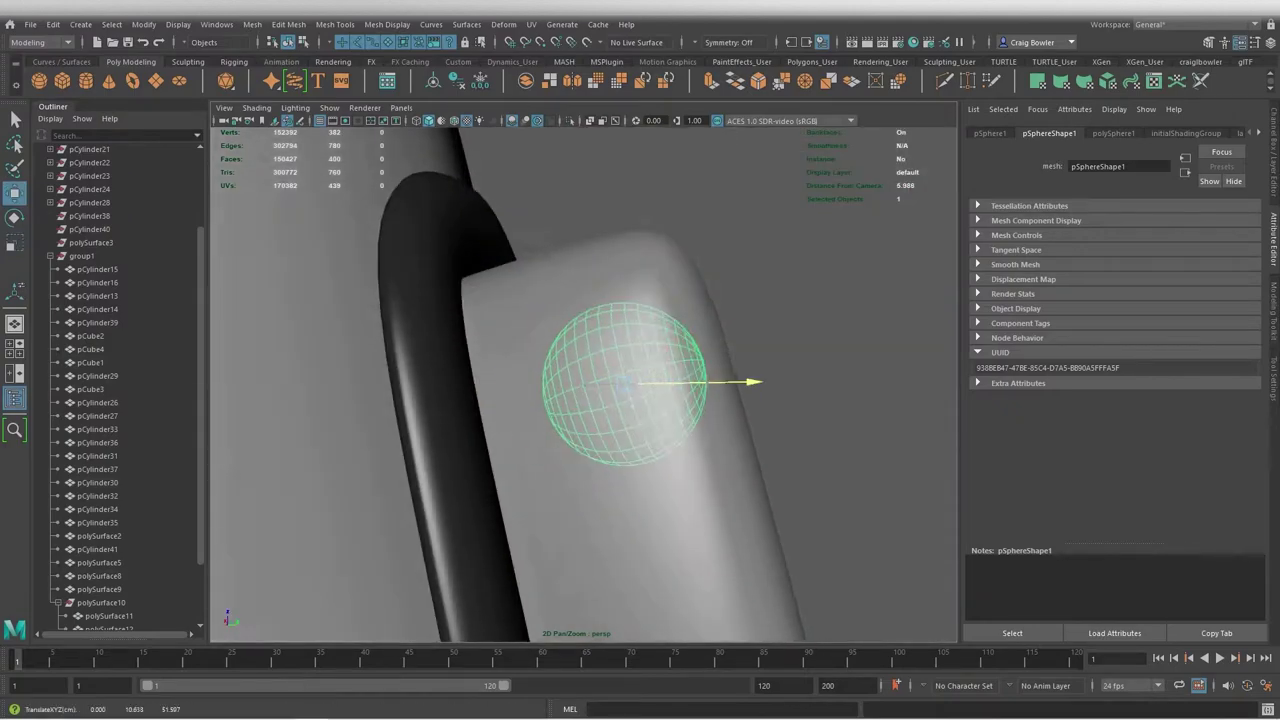
# Give the sphere the existing red material, then frame the view on the new small cube
pyautogui.press('q')
pyautogui.moveTo(527, 277); pyautogui.dragTo(527, 645, button='right')
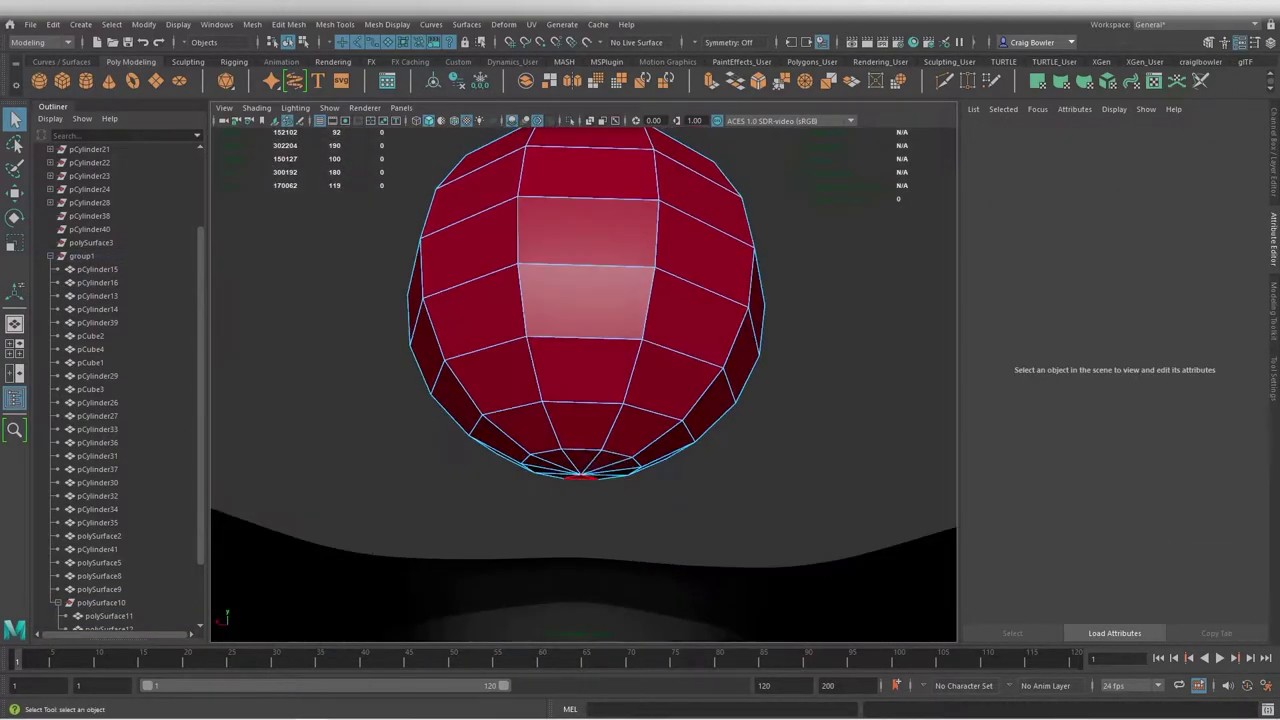
pyautogui.rightClick(665, 339)
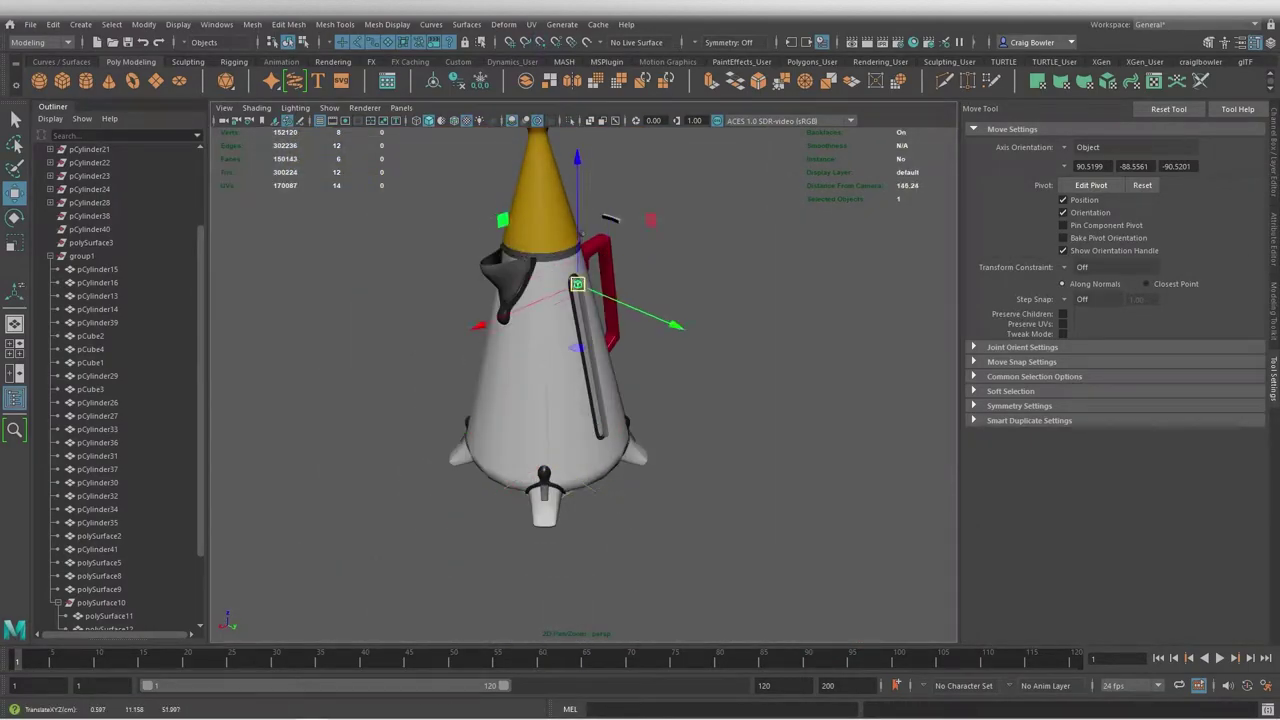
pyautogui.press('f')
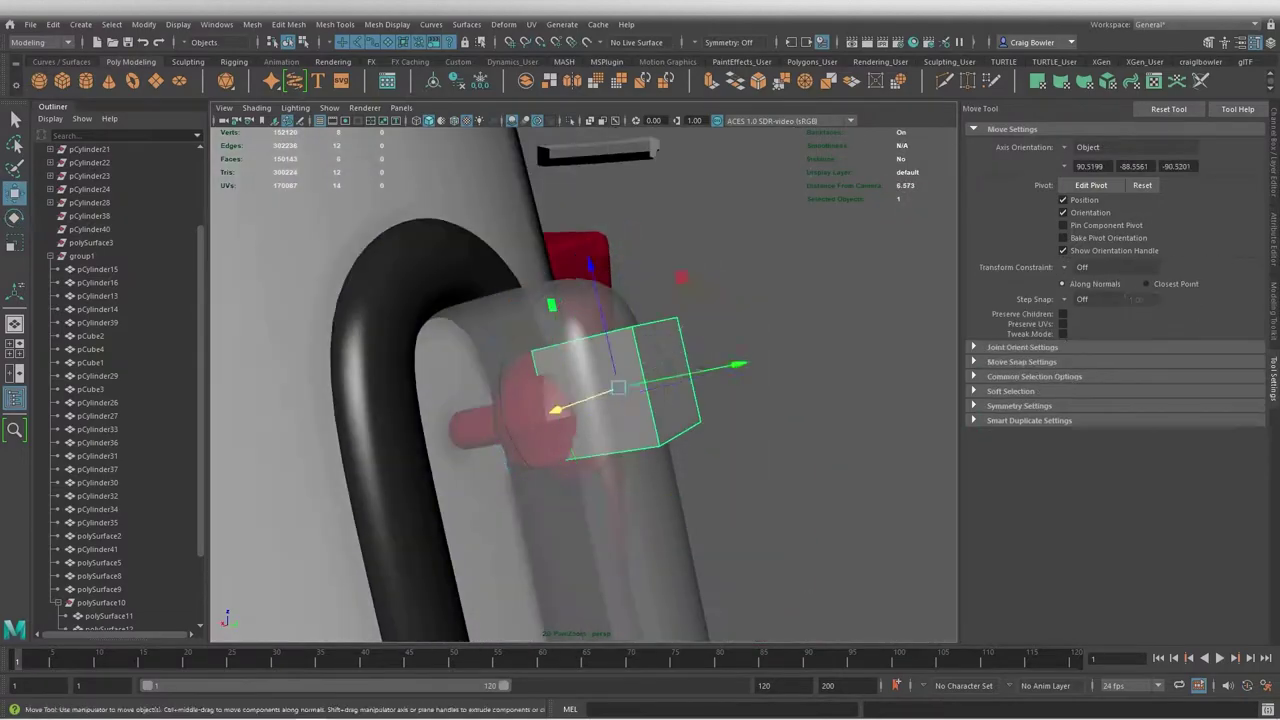
# Extrude a cube face, give it a Phong material, and rotate it into a long strip in the slot
pyautogui.keyDown('shift'); pyautogui.moveTo(700, 350); pyautogui.dragTo(700, 295, button='right'); pyautogui.keyUp('shift')
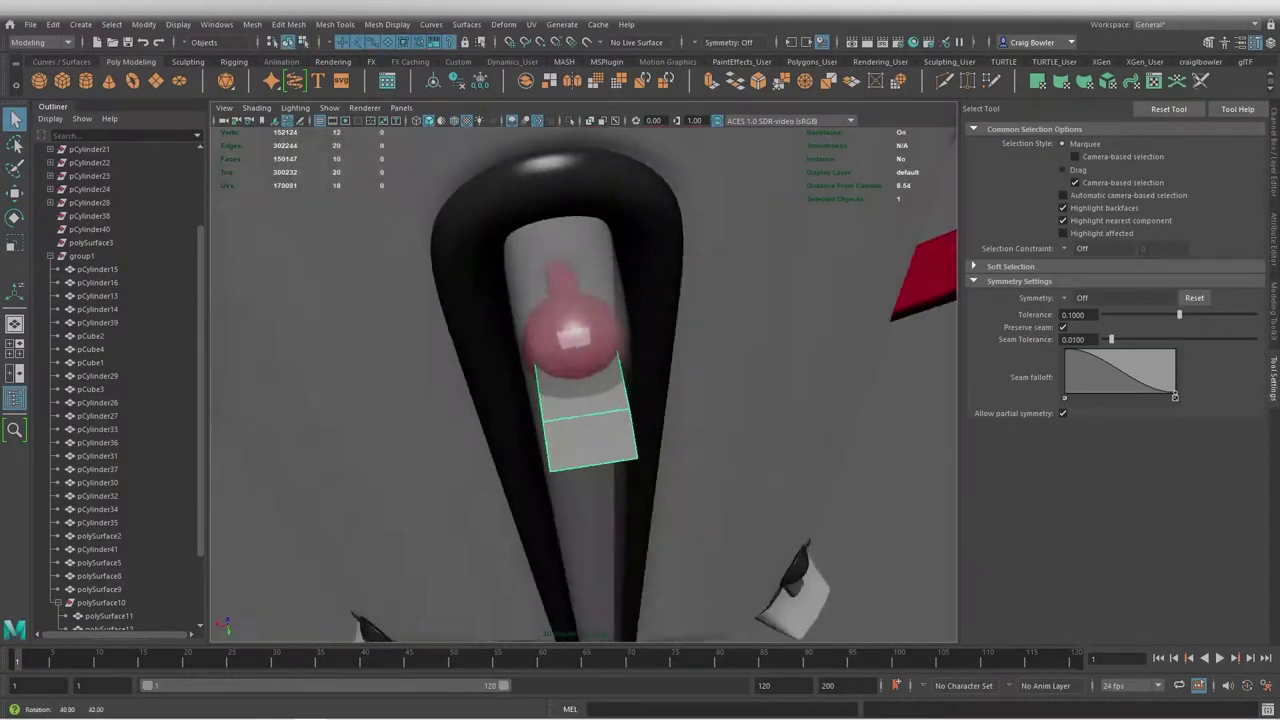
pyautogui.moveTo(522, 339); pyautogui.dragTo(608, 637, button='right')
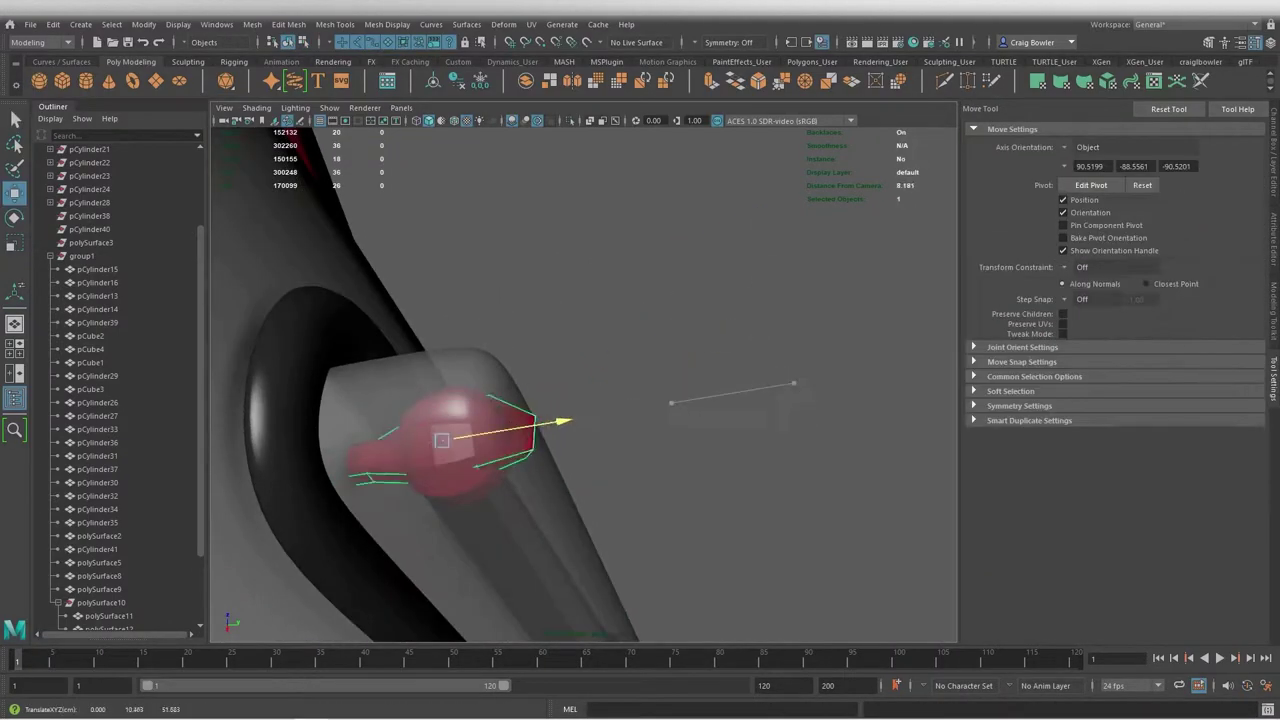
pyautogui.press('e')
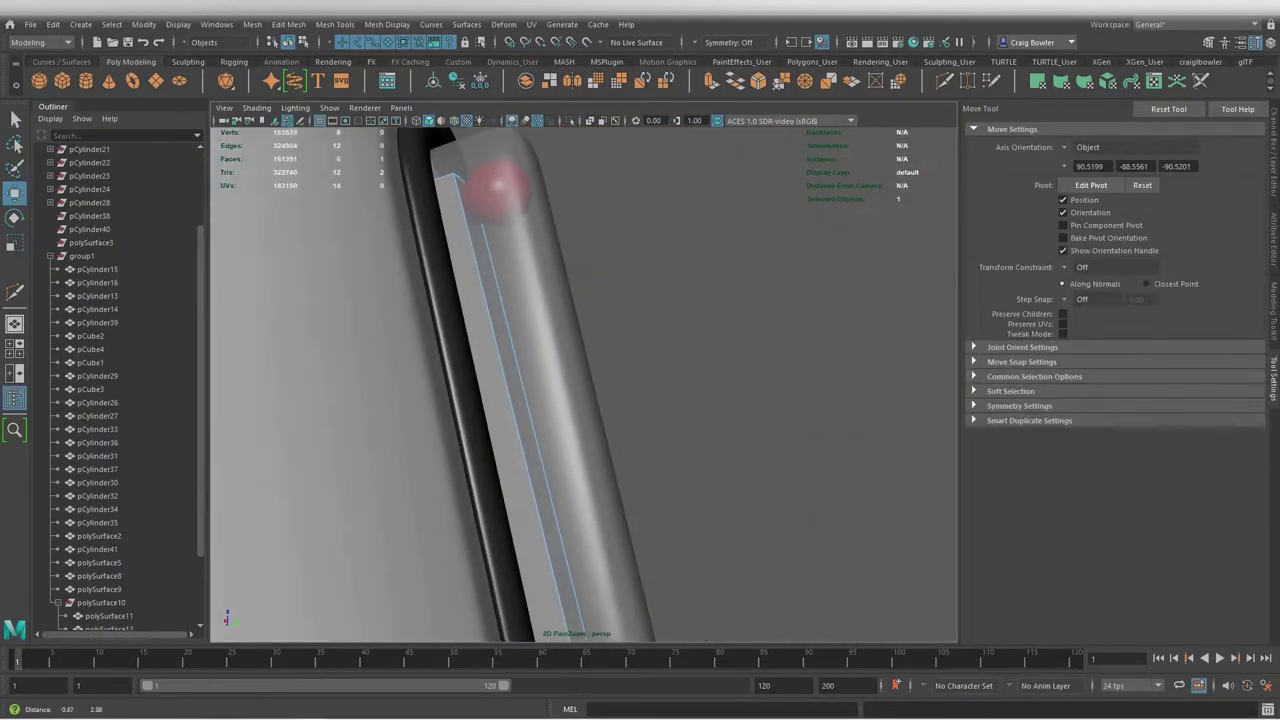
pyautogui.press('e')
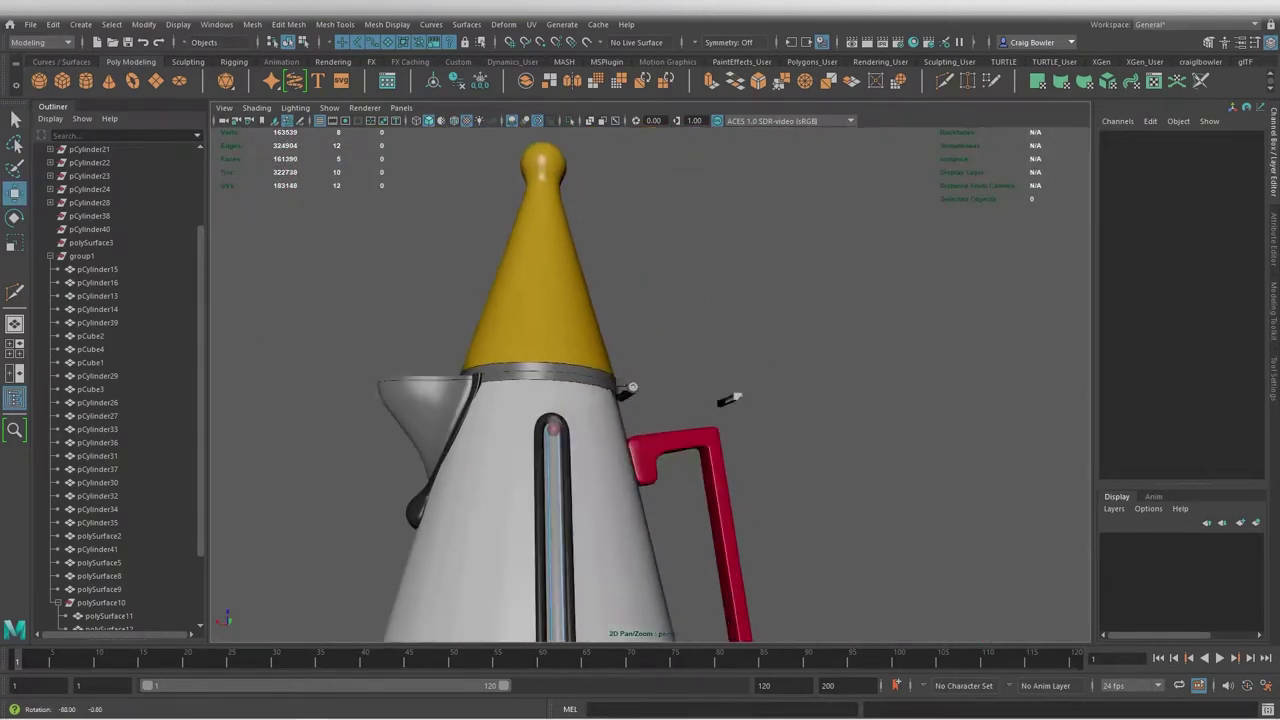
# Extrude the strip's faces, bevel its bottom edge, and start a Multi-Cut on its lower end
pyautogui.keyDown('shift'); pyautogui.moveTo(698, 170); pyautogui.dragTo(697, 206, button='right'); pyautogui.keyUp('shift')
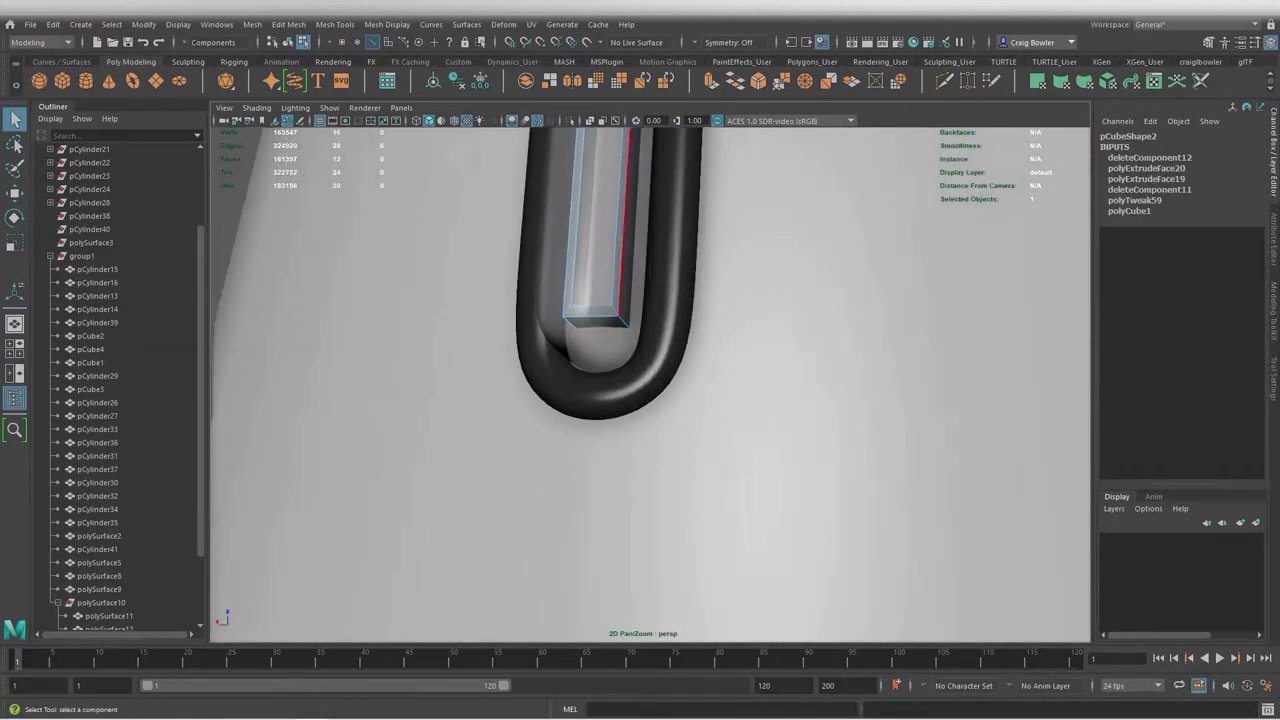
pyautogui.keyDown('shift'); pyautogui.rightClick(582, 311); pyautogui.keyUp('shift')
pyautogui.keyDown('shift'); pyautogui.moveTo(582, 311); pyautogui.dragTo(700, 305, button='right'); pyautogui.keyUp('shift')
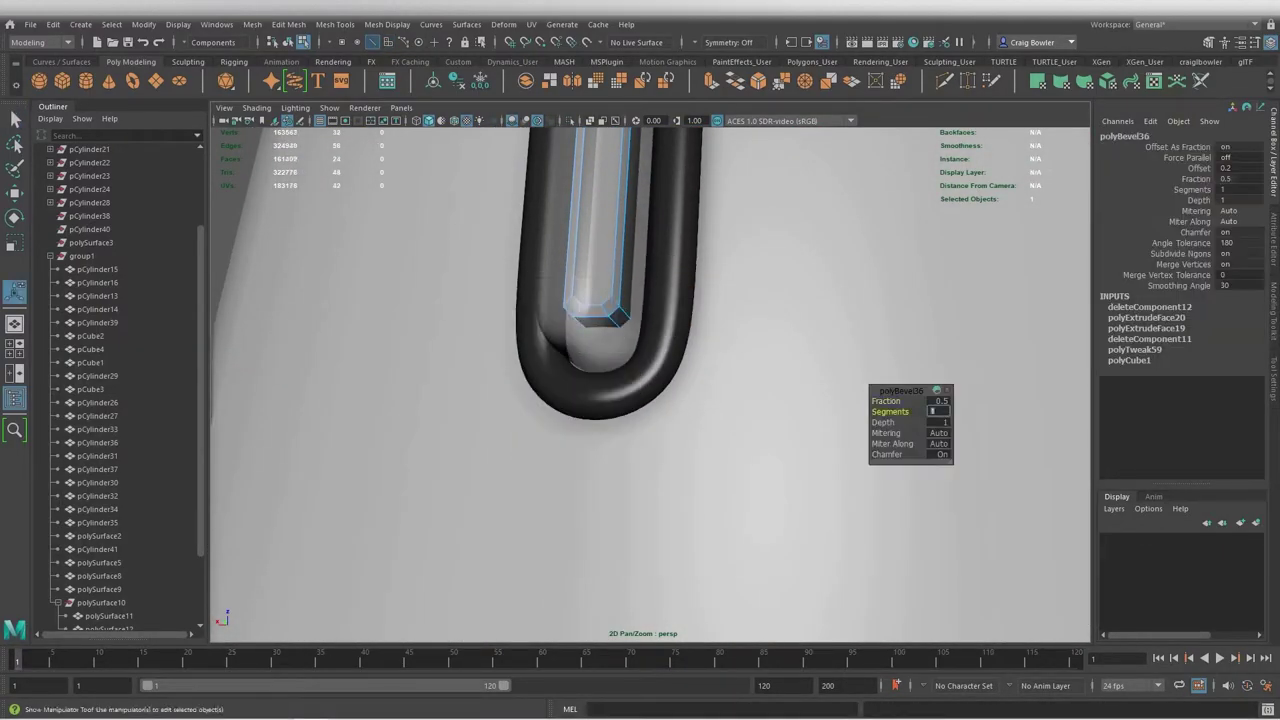
pyautogui.keyDown('shift'); pyautogui.rightClick(643, 262); pyautogui.keyUp('shift')
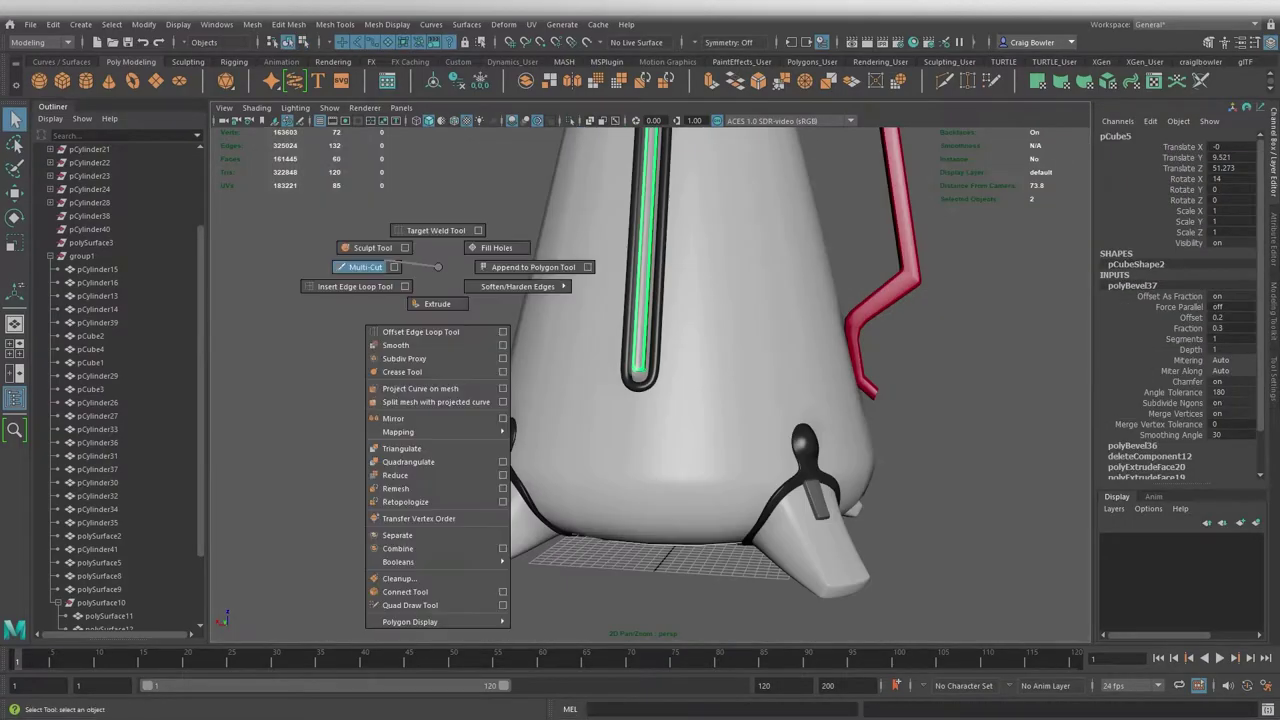
pyautogui.click(365, 267)
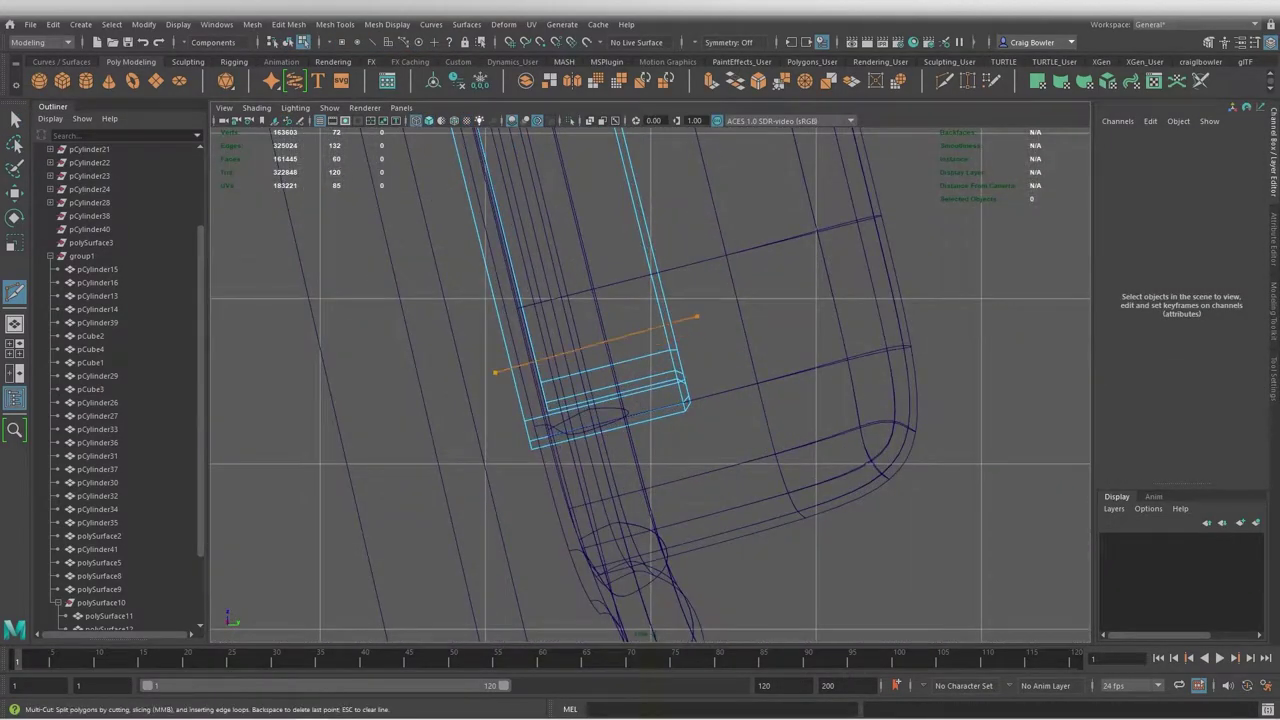
pyautogui.keyDown('alt'); pyautogui.moveTo(664, 330); pyautogui.dragTo(580, 330); pyautogui.keyUp('alt')
pyautogui.keyDown('alt'); pyautogui.moveTo(580, 330); pyautogui.dragTo(501, 329, button='right'); pyautogui.keyUp('alt')
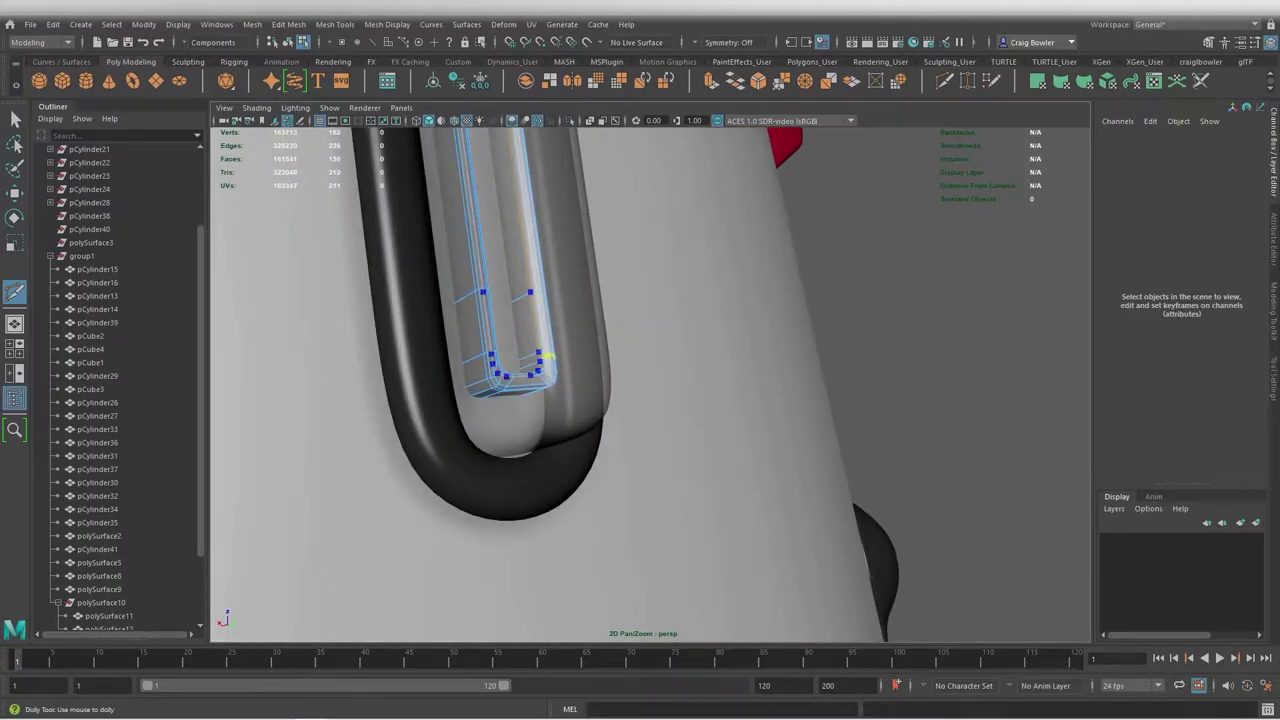
# Delete an edge from the strip, transform the remaining edges together, and bevel them at 0.2 fraction
pyautogui.rightClick(862, 306)
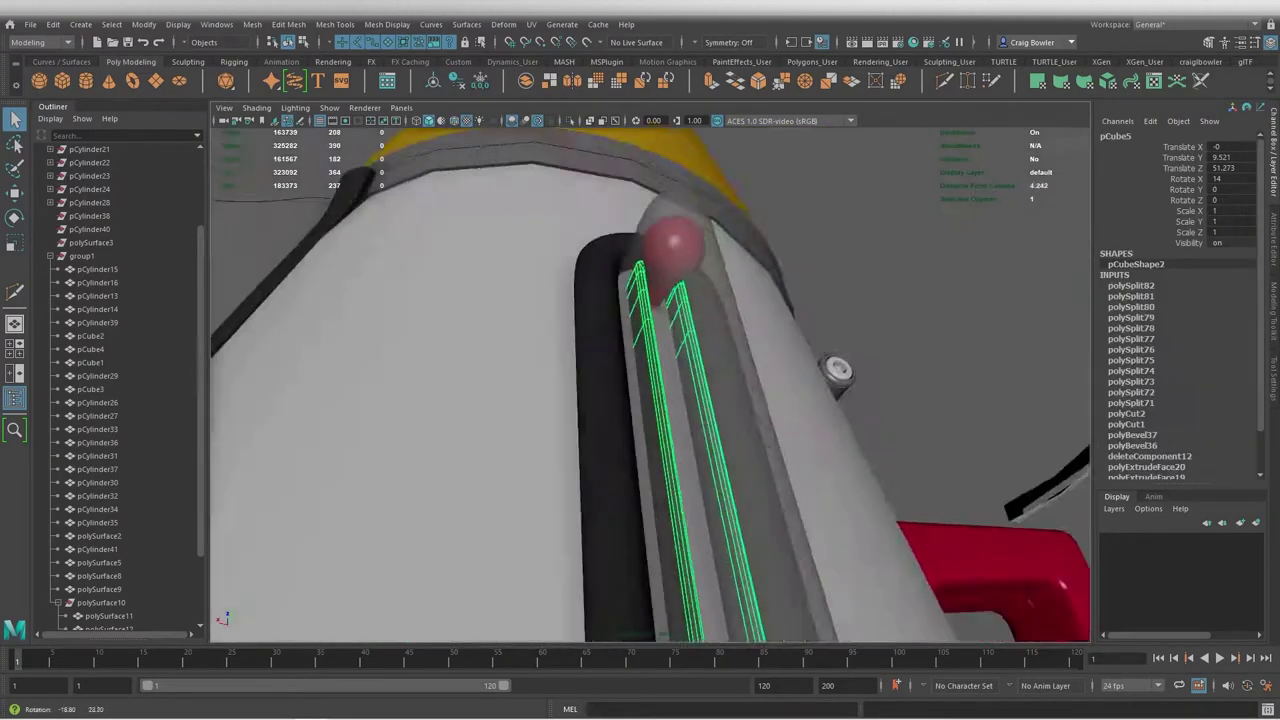
pyautogui.press('Delete')
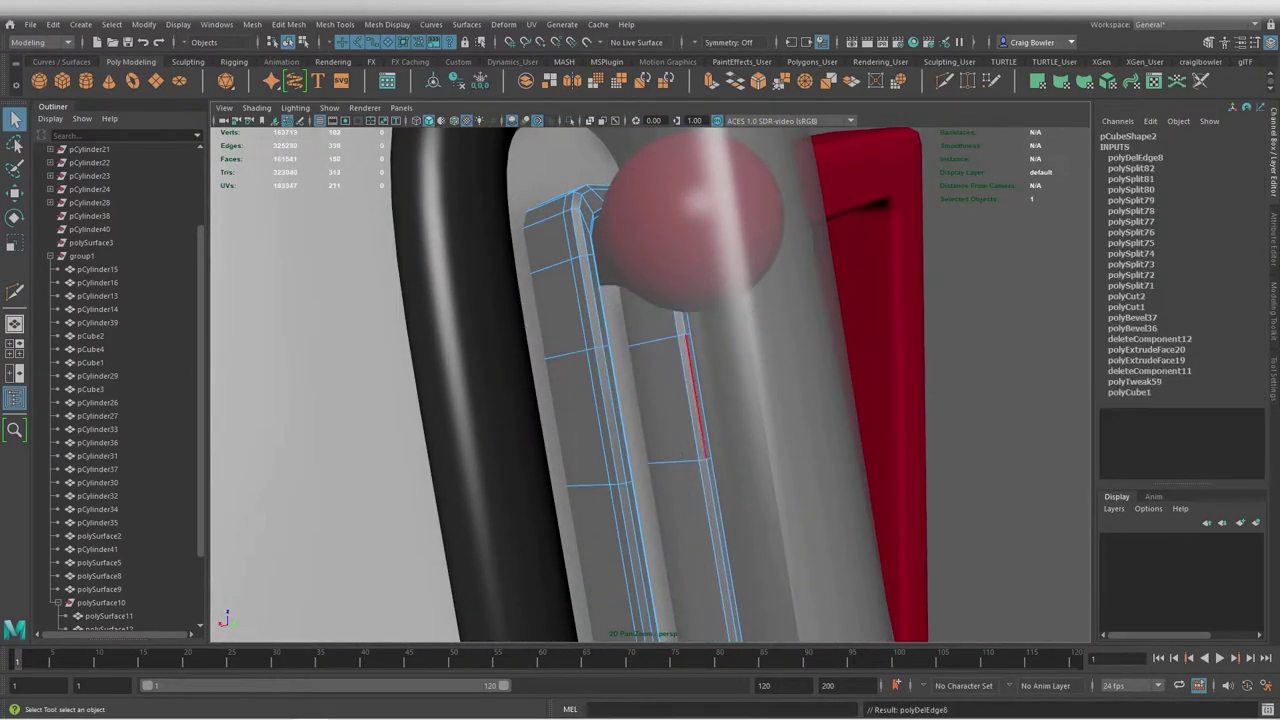
pyautogui.scroll(-2, 745, 371)
pyautogui.keyDown('ctrl'); pyautogui.rightClick(745, 371); pyautogui.keyUp('ctrl')
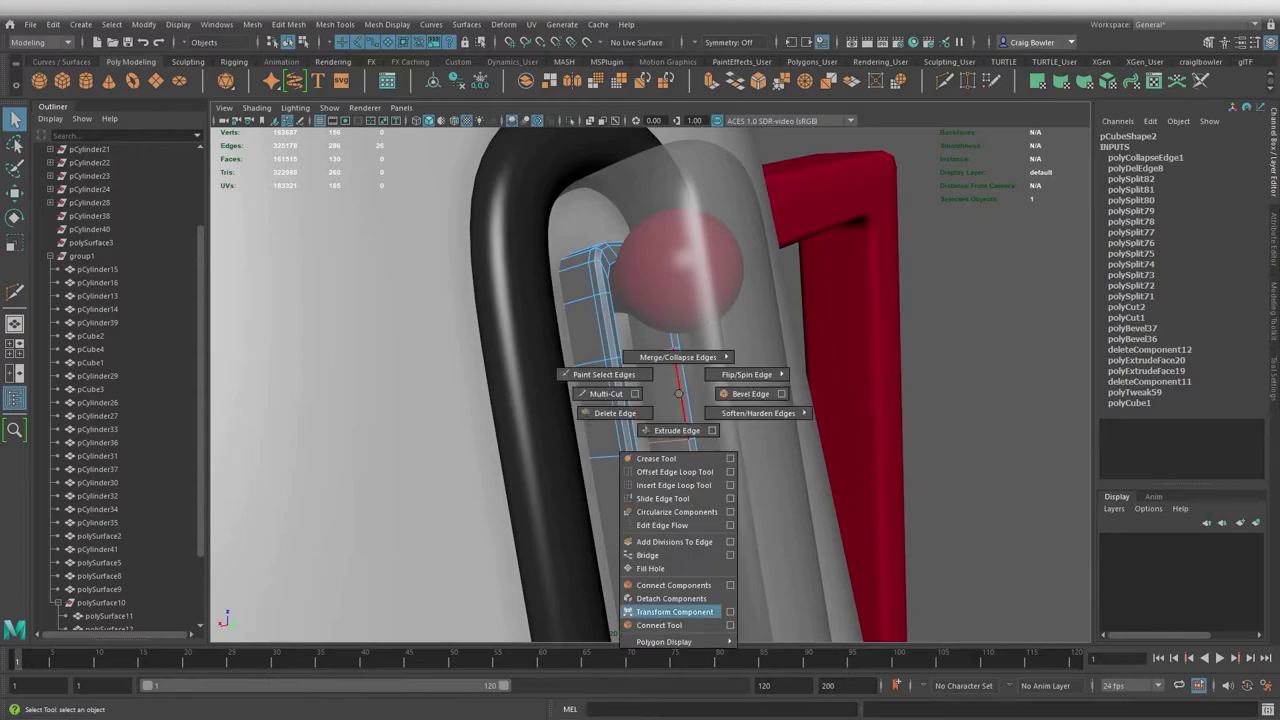
pyautogui.click(675, 611)
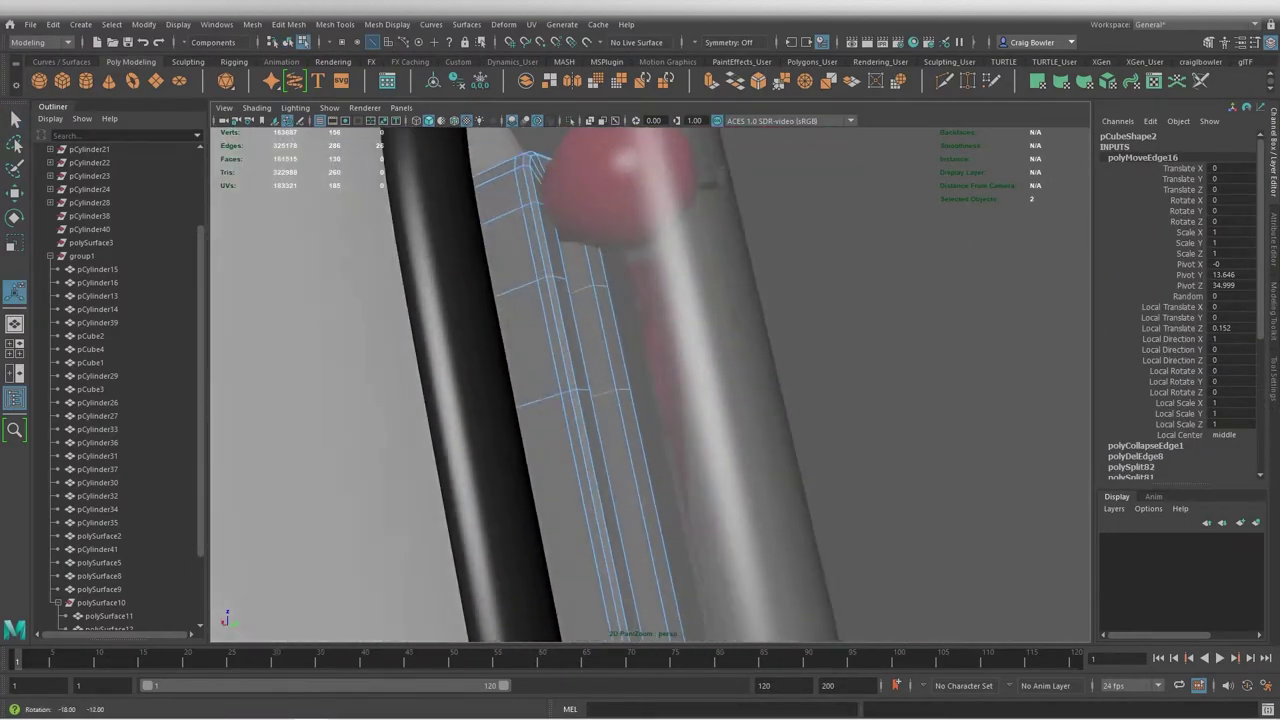
pyautogui.scroll(-3, 650, 383)
pyautogui.hotkey('ctrl', 'b')
pyautogui.scroll(3, 650, 383)
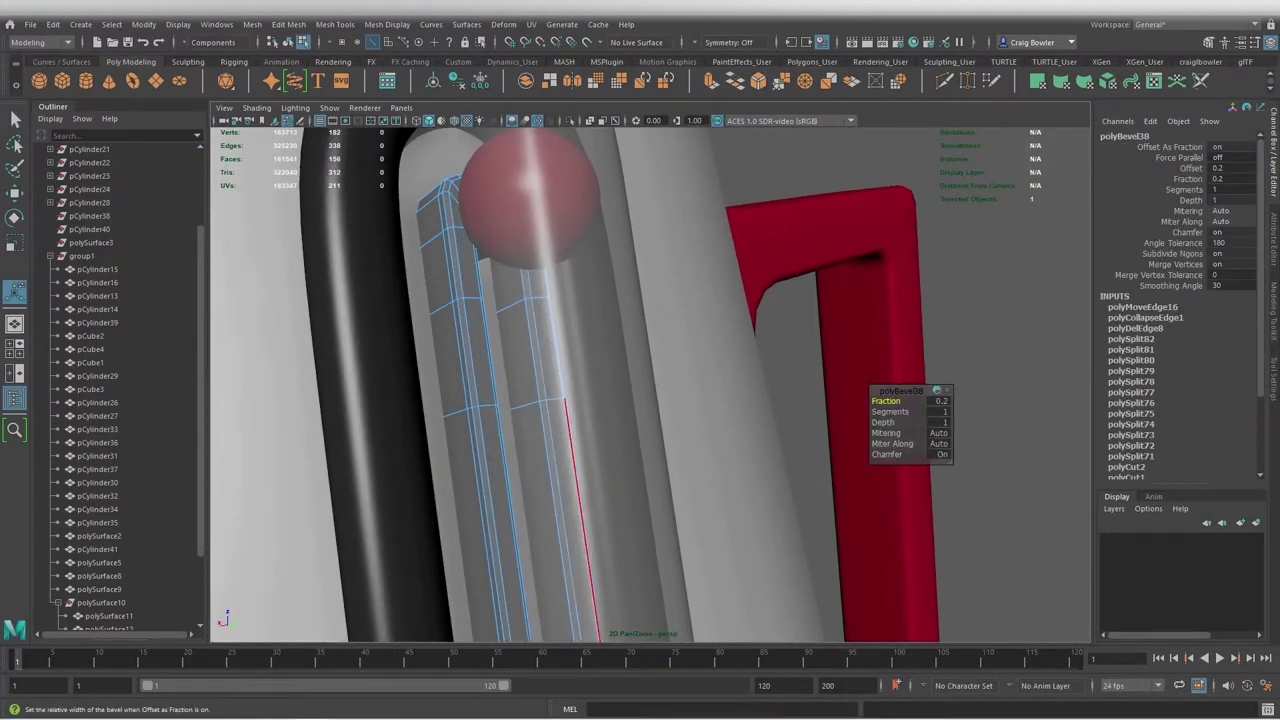
# Select the red float ball with the Move tool and switch to the front view
pyautogui.press('F8')
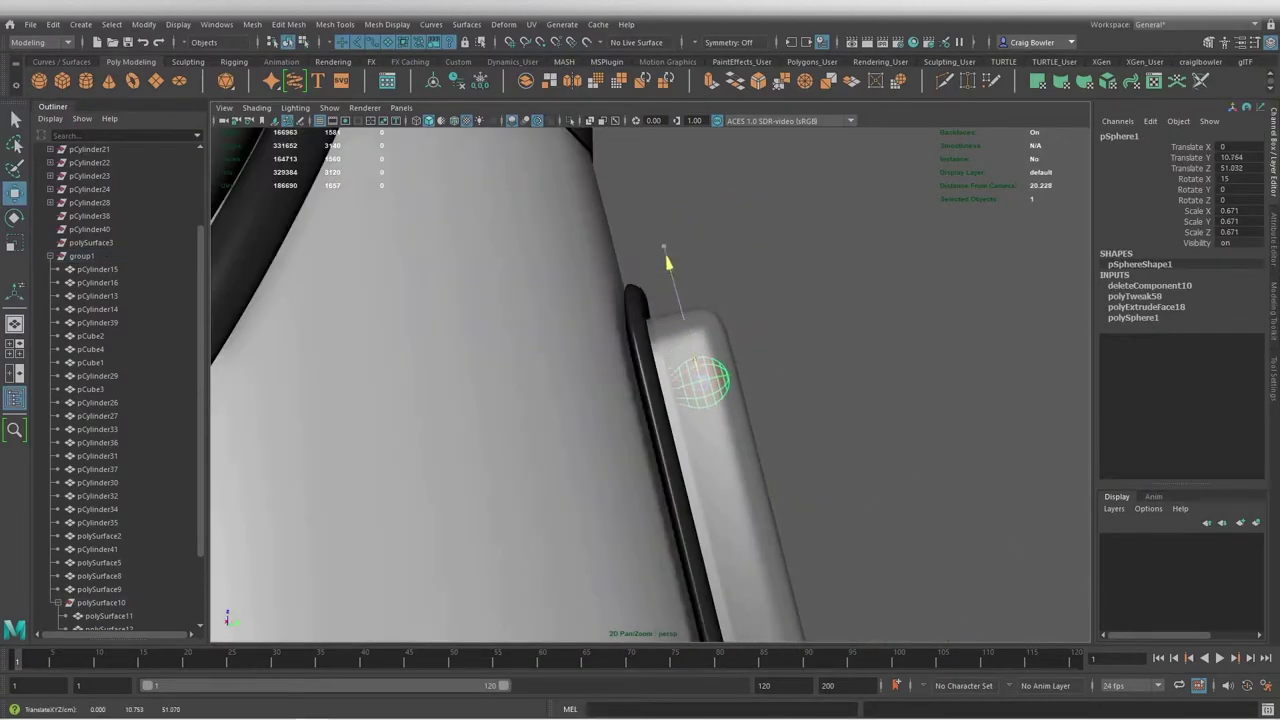
pyautogui.moveTo(678, 284)
pyautogui.mouseDown()
pyautogui.moveTo(857, 460)
pyautogui.moveTo(700, 420)
pyautogui.moveTo(748, 440)
pyautogui.mouseUp()
pyautogui.press('4')
pyautogui.press('w')
pyautogui.press('5')
pyautogui.press('space')
pyautogui.press('space')
# Frame the inner strip pCube5 in the front view and select it with the Move tool to check its seat
pyautogui.press('f')
pyautogui.click(15, 145)
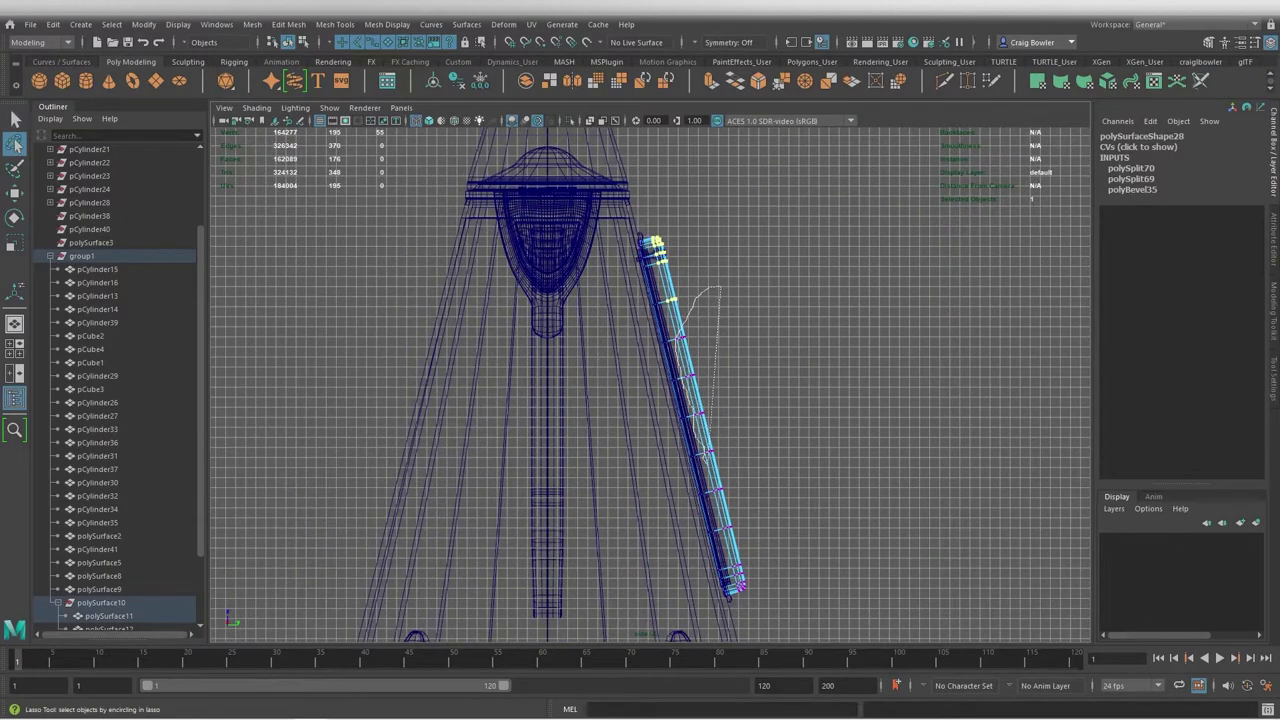
pyautogui.scroll(5, 789, 324)
pyautogui.scroll(-3, 997, 403)
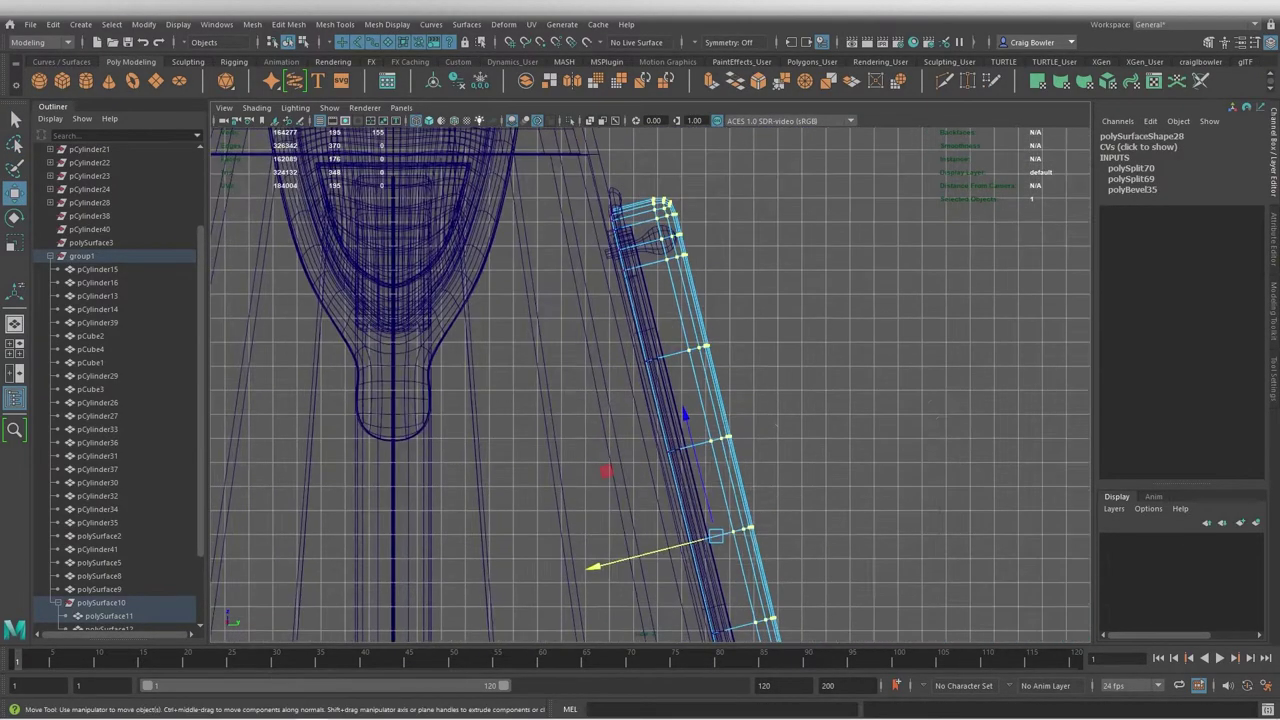
pyautogui.scroll(-5, 686, 371)
pyautogui.scroll(5, 872, 340)
pyautogui.scroll(-5, 800, 342)
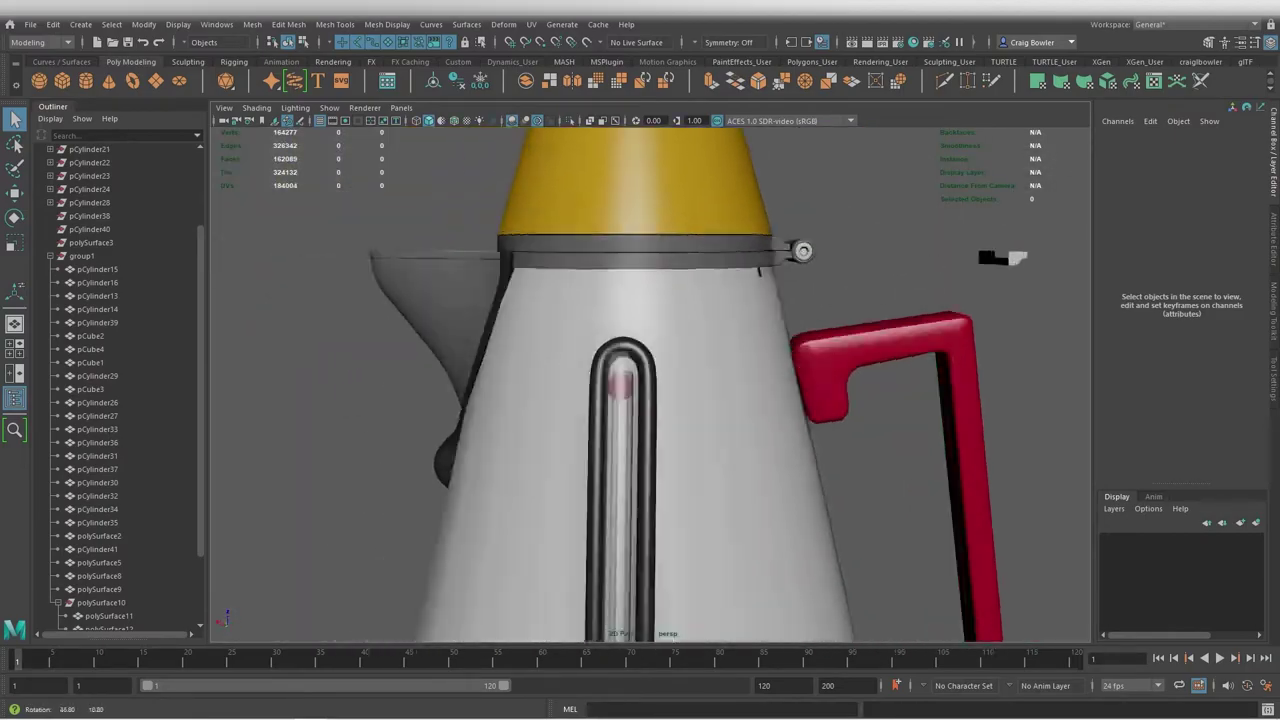
pyautogui.scroll(-3, 762, 345)
pyautogui.scroll(5, 762, 345)
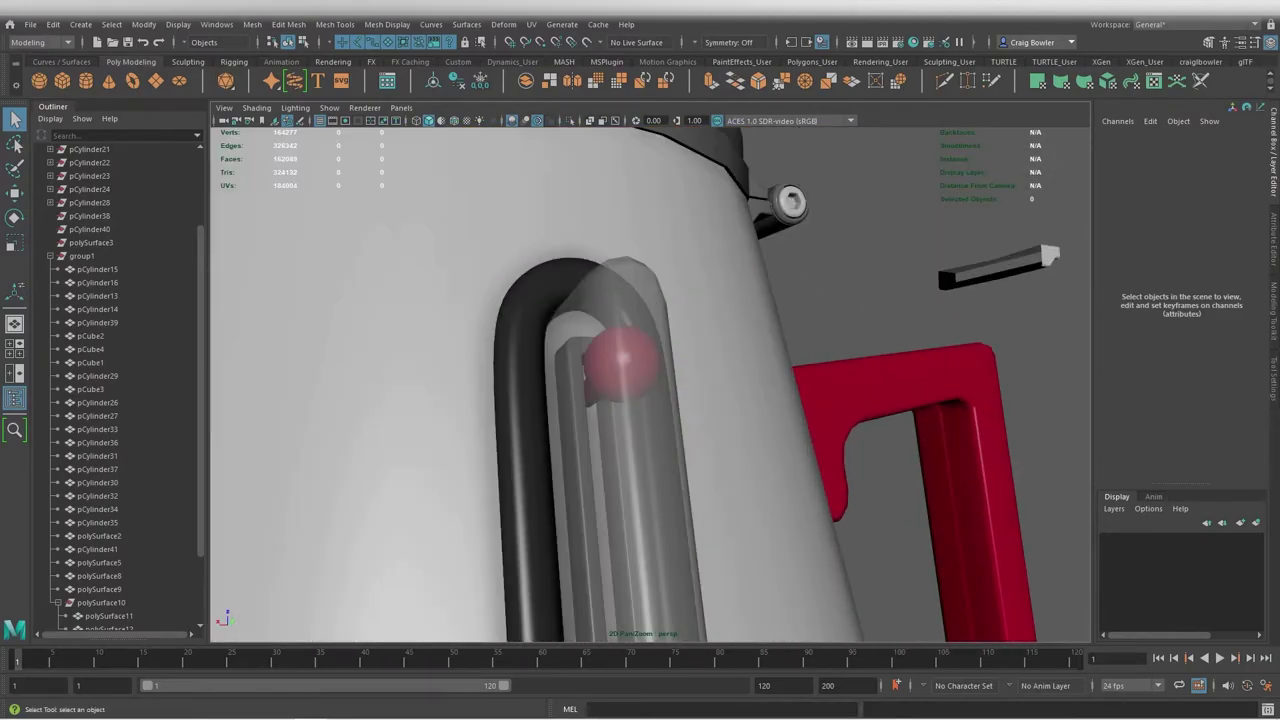
pyautogui.press('w')
pyautogui.scroll(-3, 650, 384)
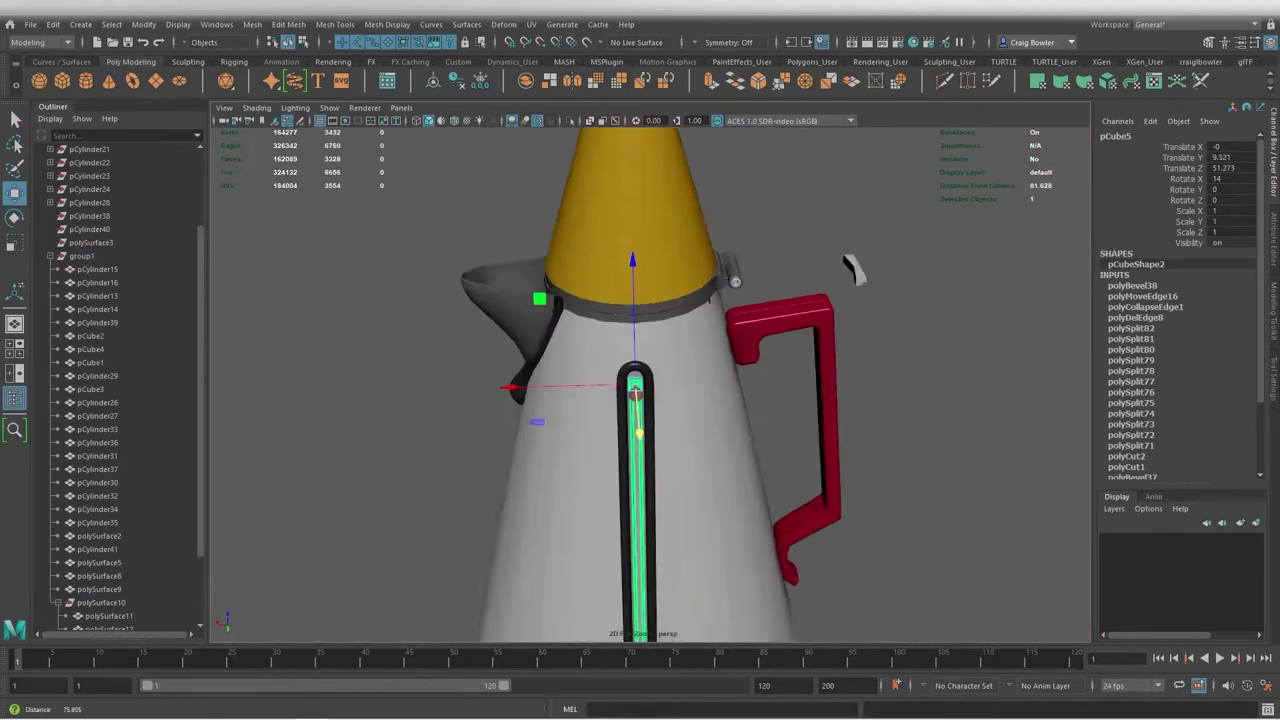
pyautogui.scroll(-3, 650, 384)
pyautogui.scroll(2, 650, 384)
pyautogui.scroll(5, 650, 384)
# Assign an existing material to the inner strip pCube5
pyautogui.scroll(-2, 867, 339)
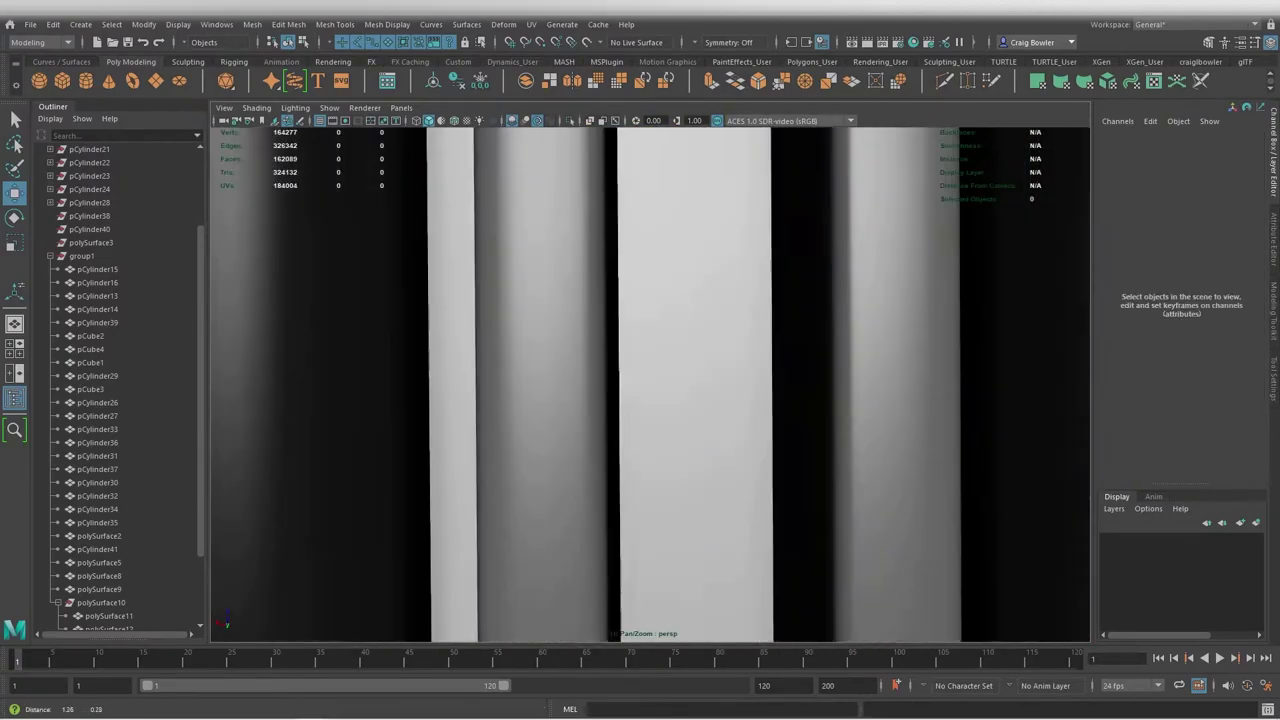
pyautogui.click(867, 339)
pyautogui.moveTo(867, 339); pyautogui.dragTo(867, 707, button='right')
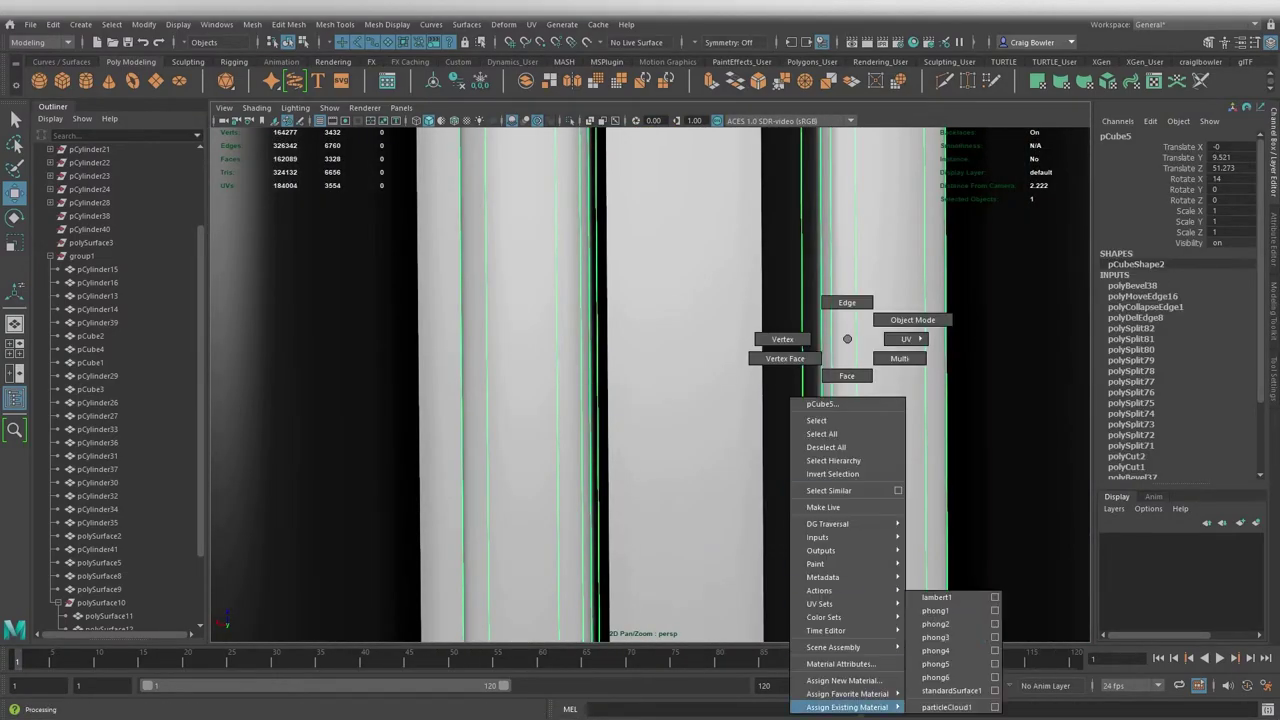
pyautogui.scroll(-5, 745, 280)
pyautogui.click(745, 280)
# Hide pCylinder39 with Ctrl+H and switch the viewport to full screen
pyautogui.keyDown('alt'); pyautogui.moveTo(745, 280); pyautogui.dragTo(750, 352); pyautogui.keyUp('alt')
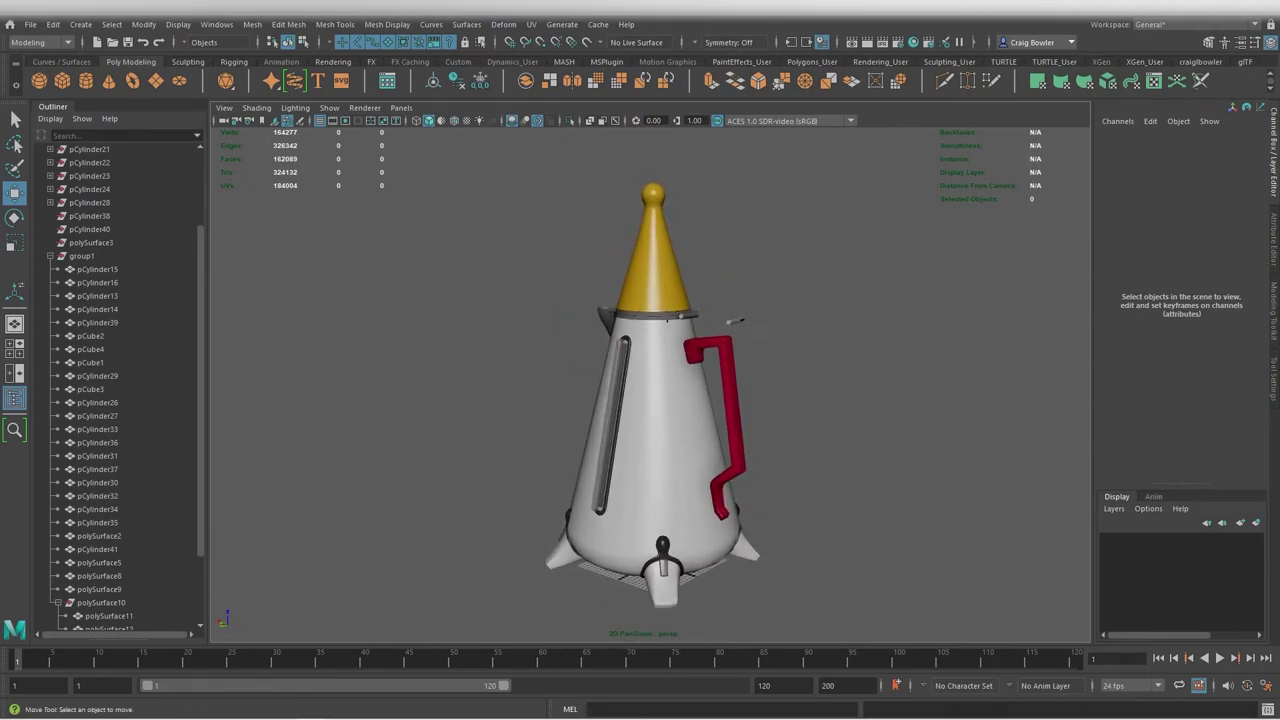
pyautogui.click(735, 321)
pyautogui.hotkey('ctrl', 'h')
pyautogui.keyDown('alt'); pyautogui.moveTo(735, 321); pyautogui.dragTo(790, 325); pyautogui.keyUp('alt')
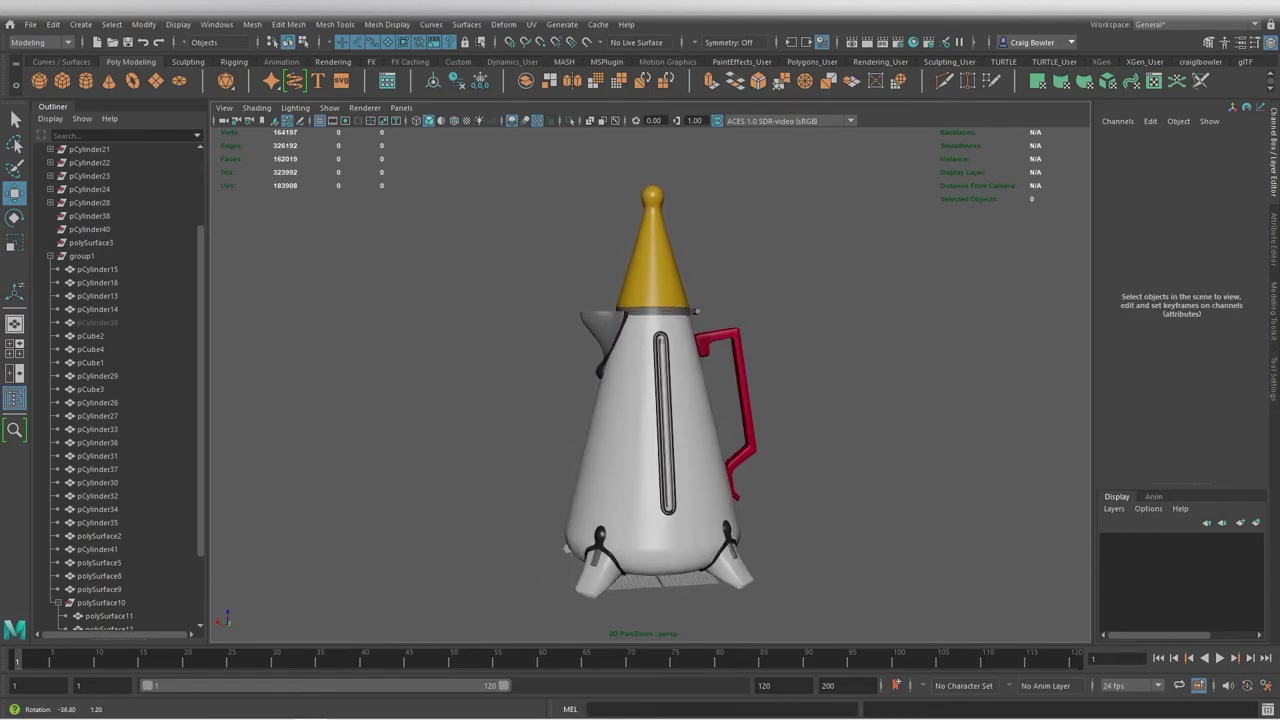
pyautogui.hotkey('ctrl', 'space')
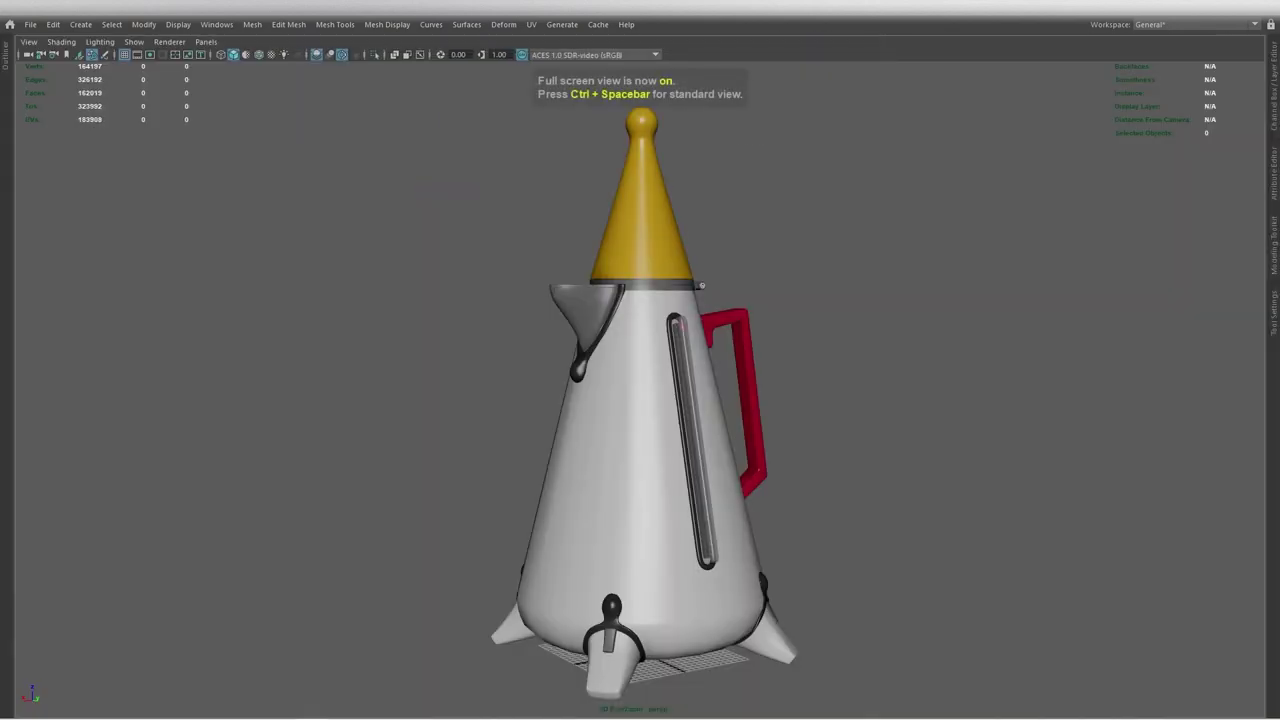